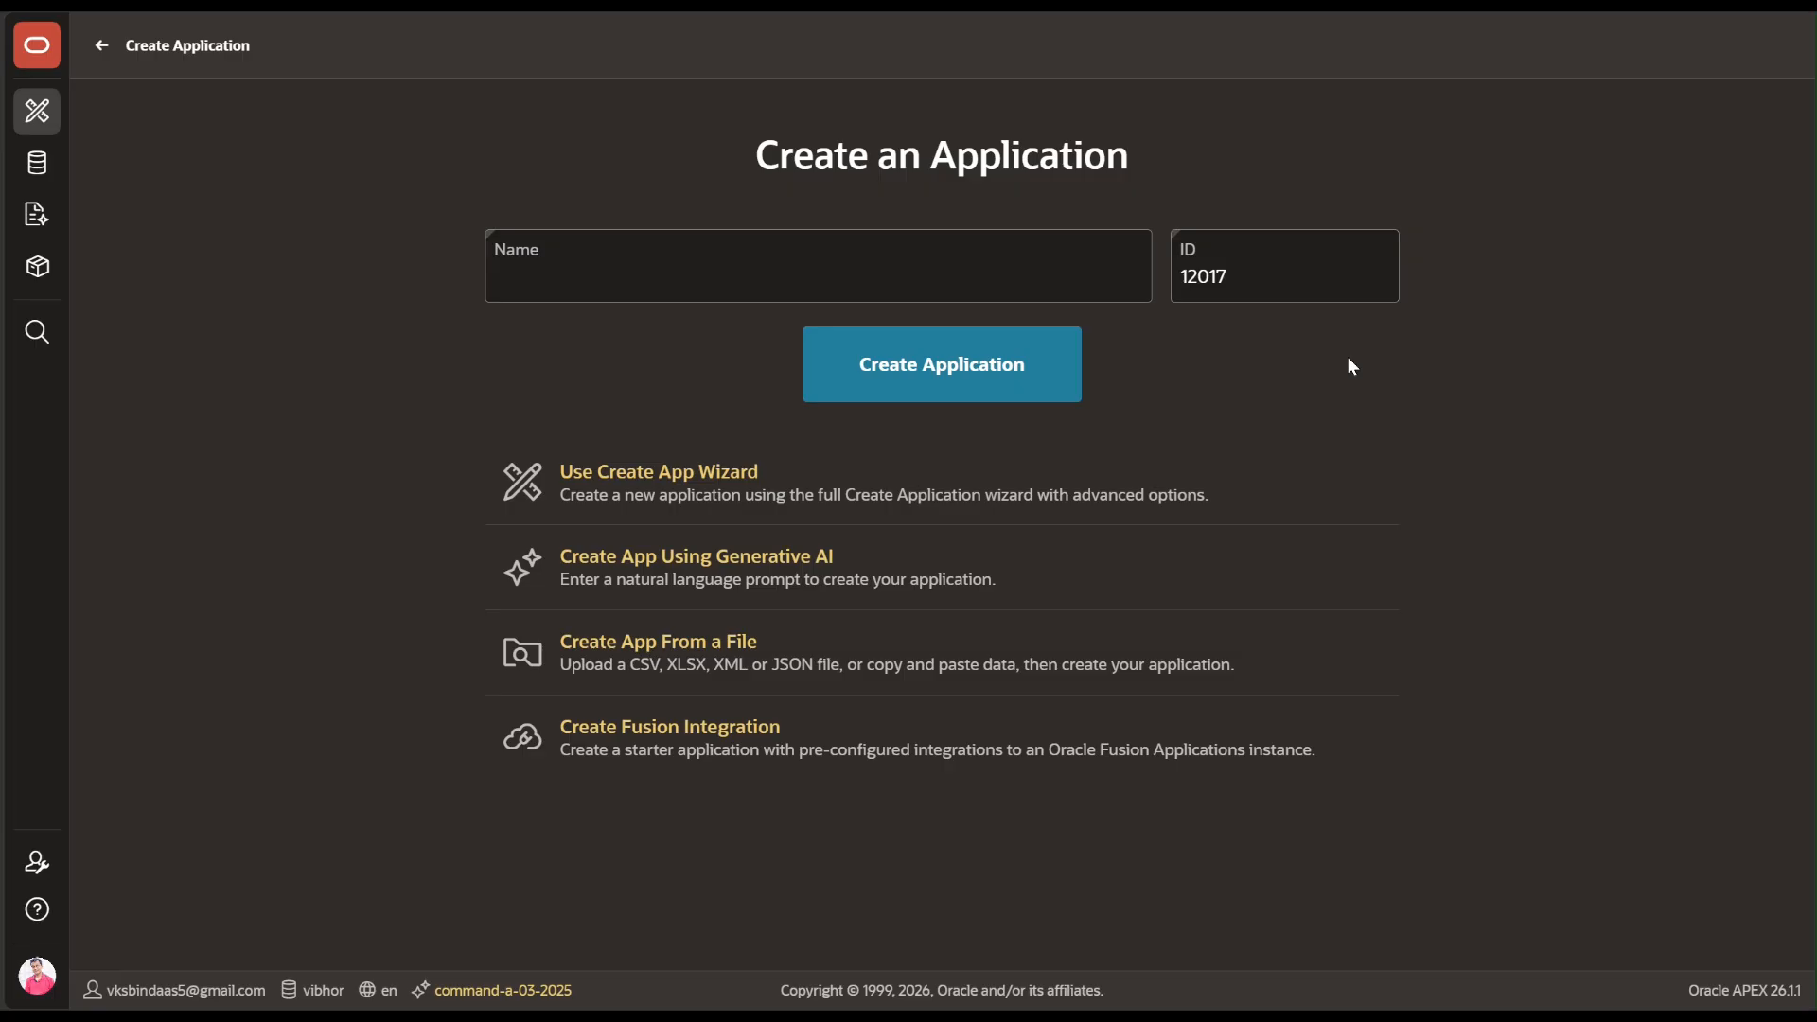
Name the new application 'Region Display Selector' and create it
{"action": "left_click", "coordinate": [655, 260]}
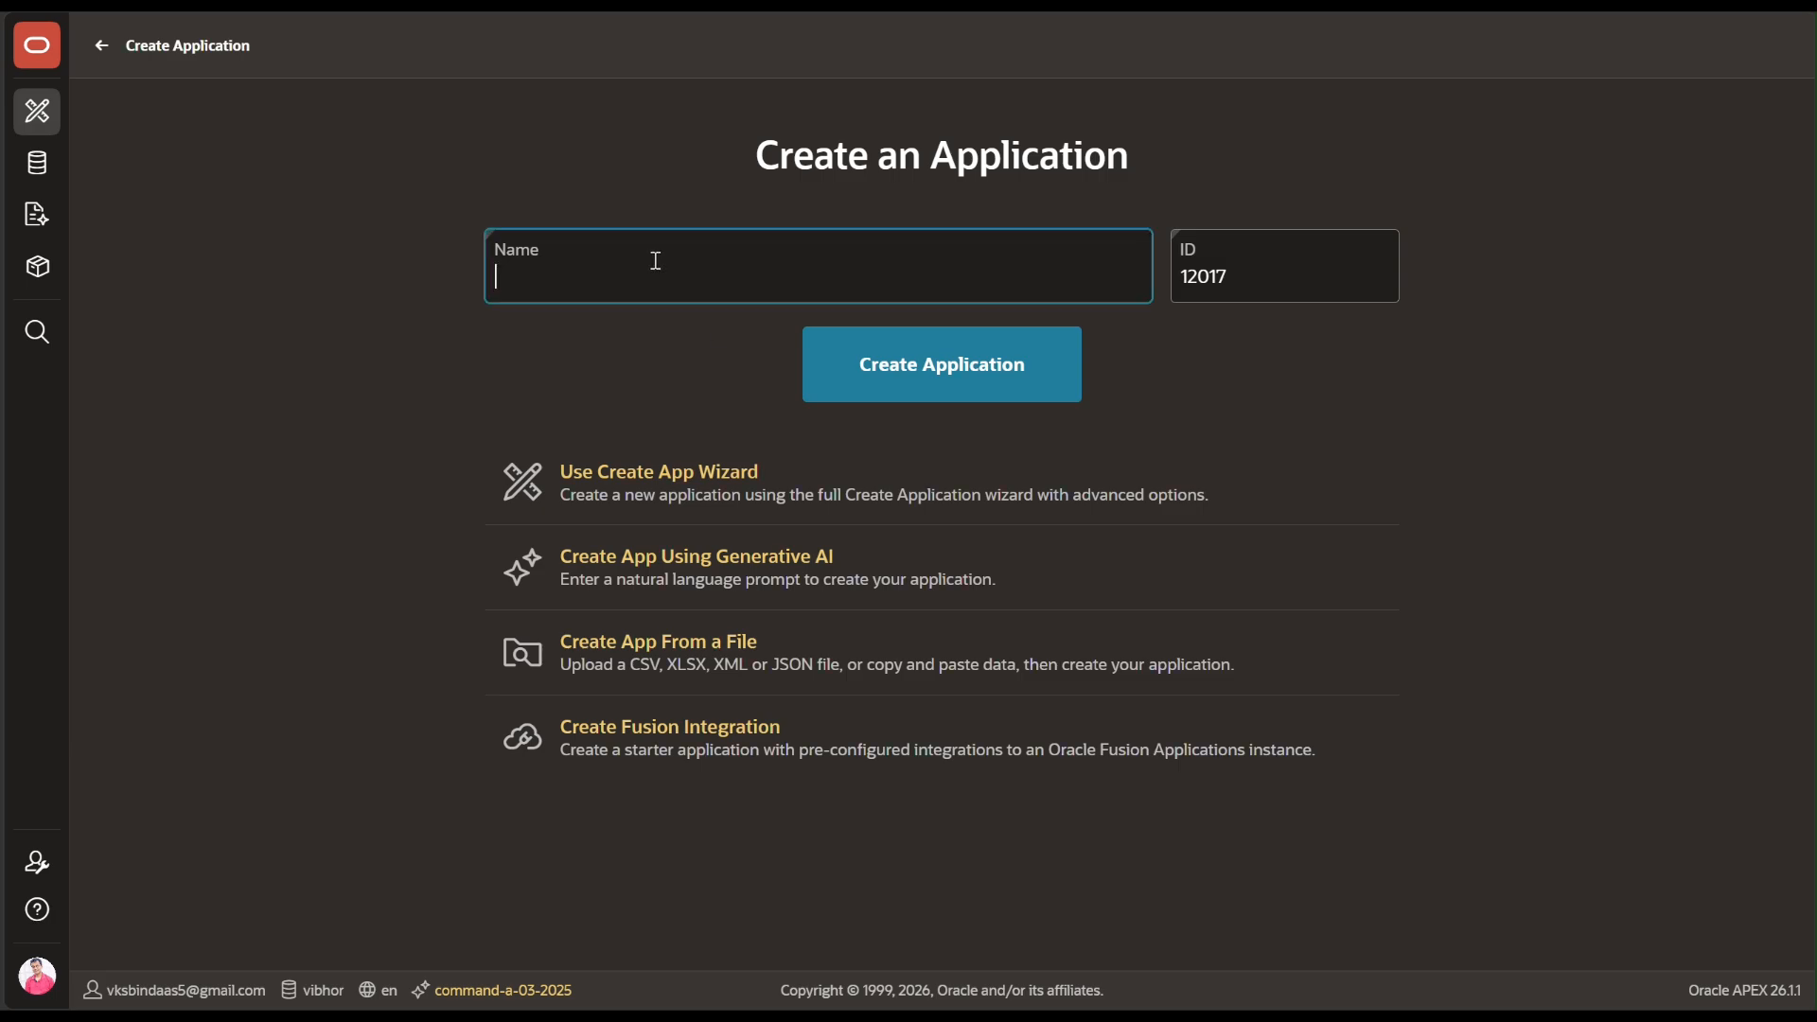
{"action": "type", "text": "Re"}
{"action": "type", "text": "gion d"}
{"action": "key", "text": "BackSpace"}
{"action": "type", "text": "Display Selector"}
{"action": "left_click", "coordinate": [891, 388]}
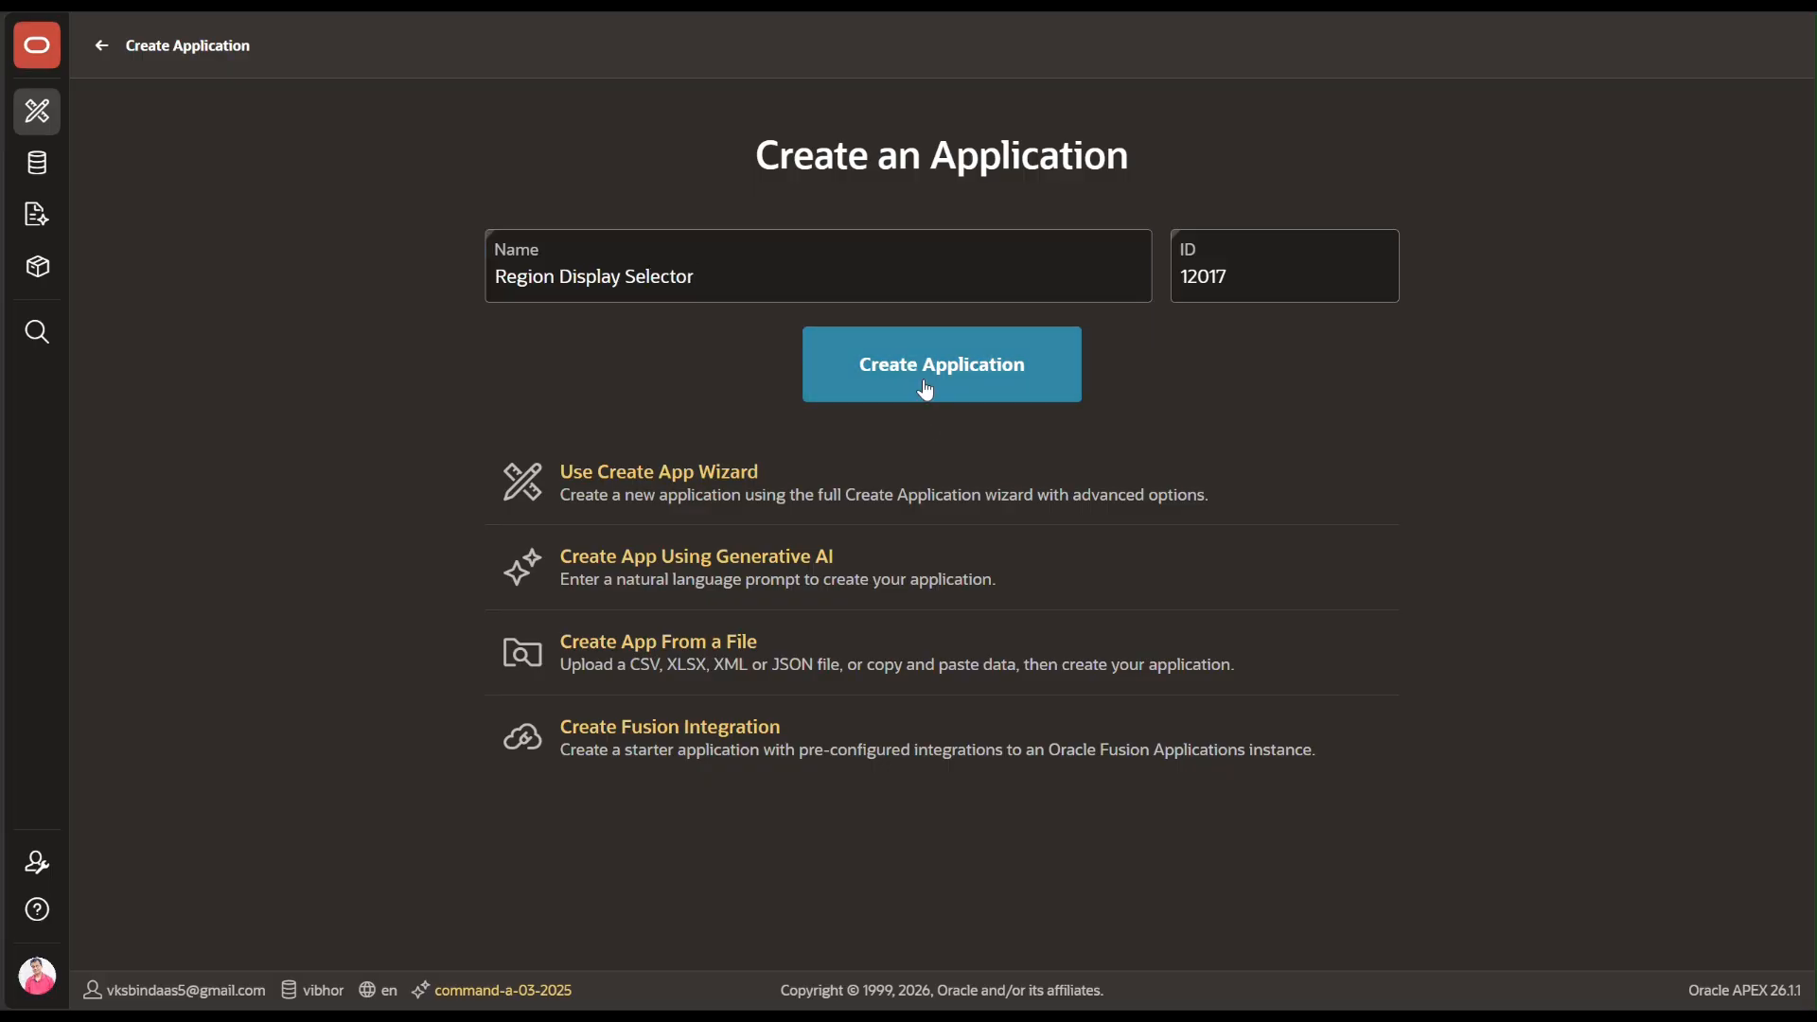
{"action": "left_click", "coordinate": [926, 390]}
{"action": "left_click", "coordinate": [953, 391]}
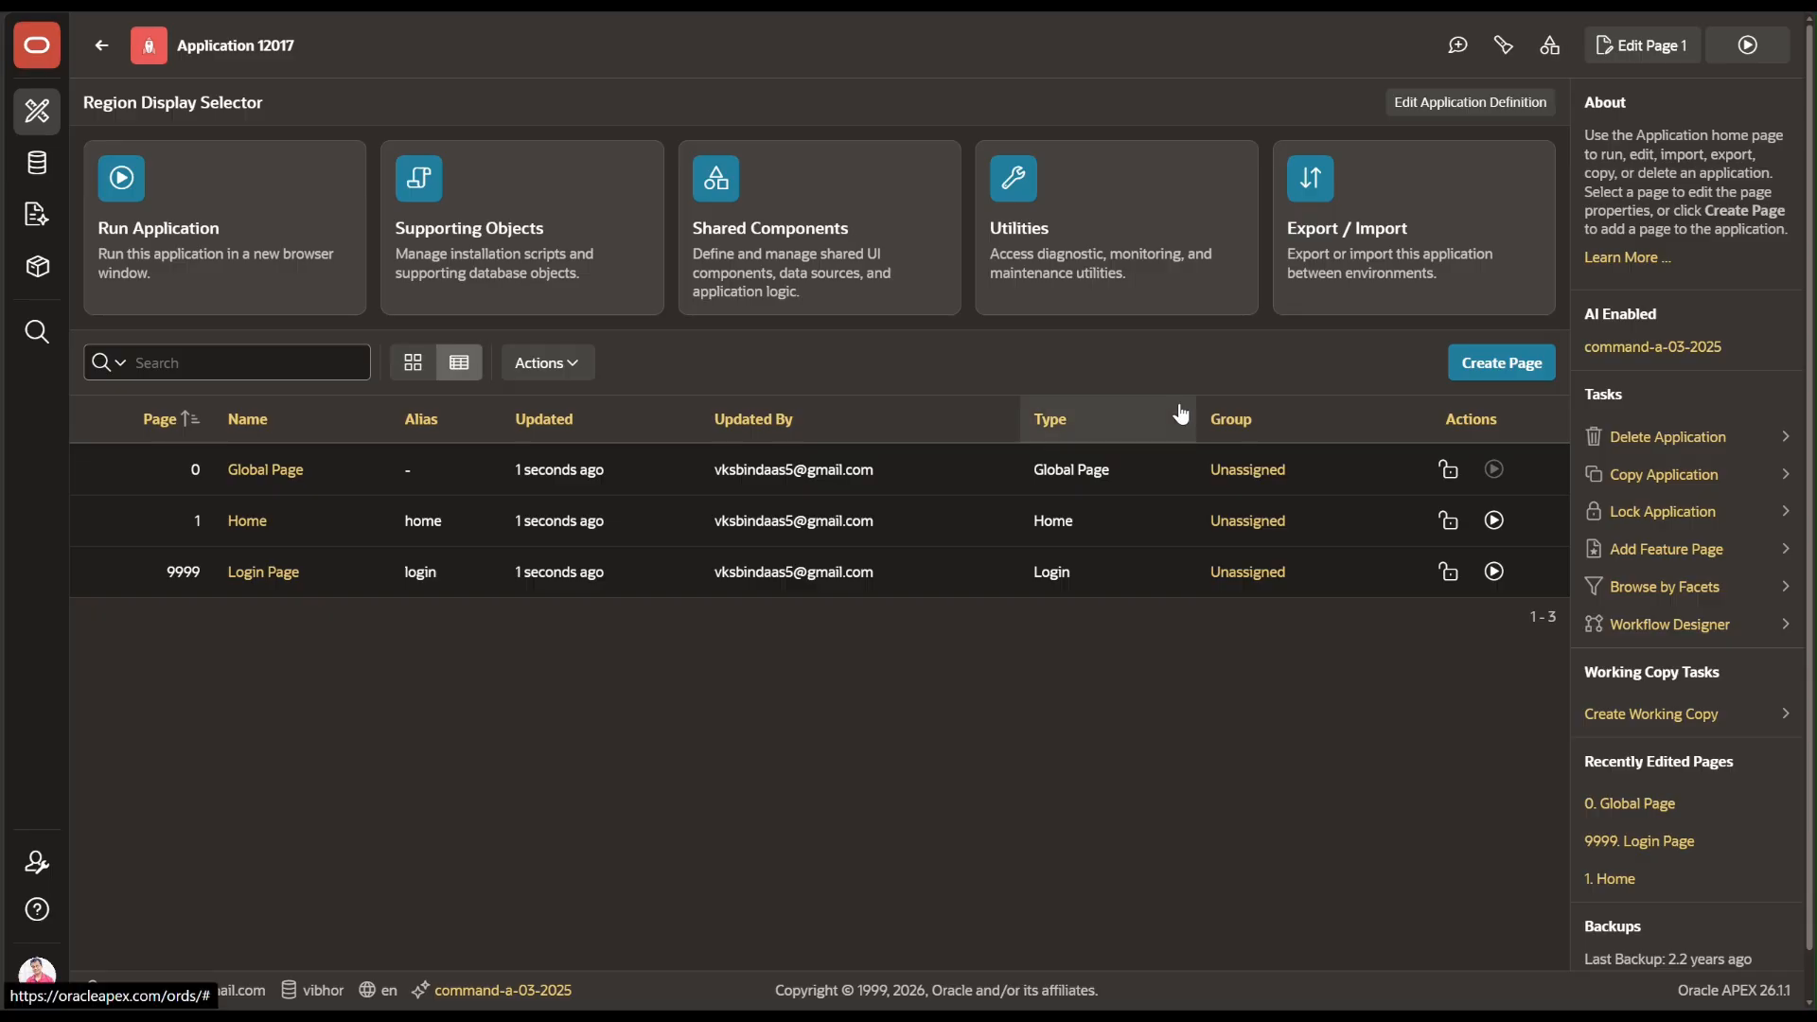
Add blank page 2 and enter 'Region Display Selector' as its page name
{"action": "left_click", "coordinate": [1484, 365]}
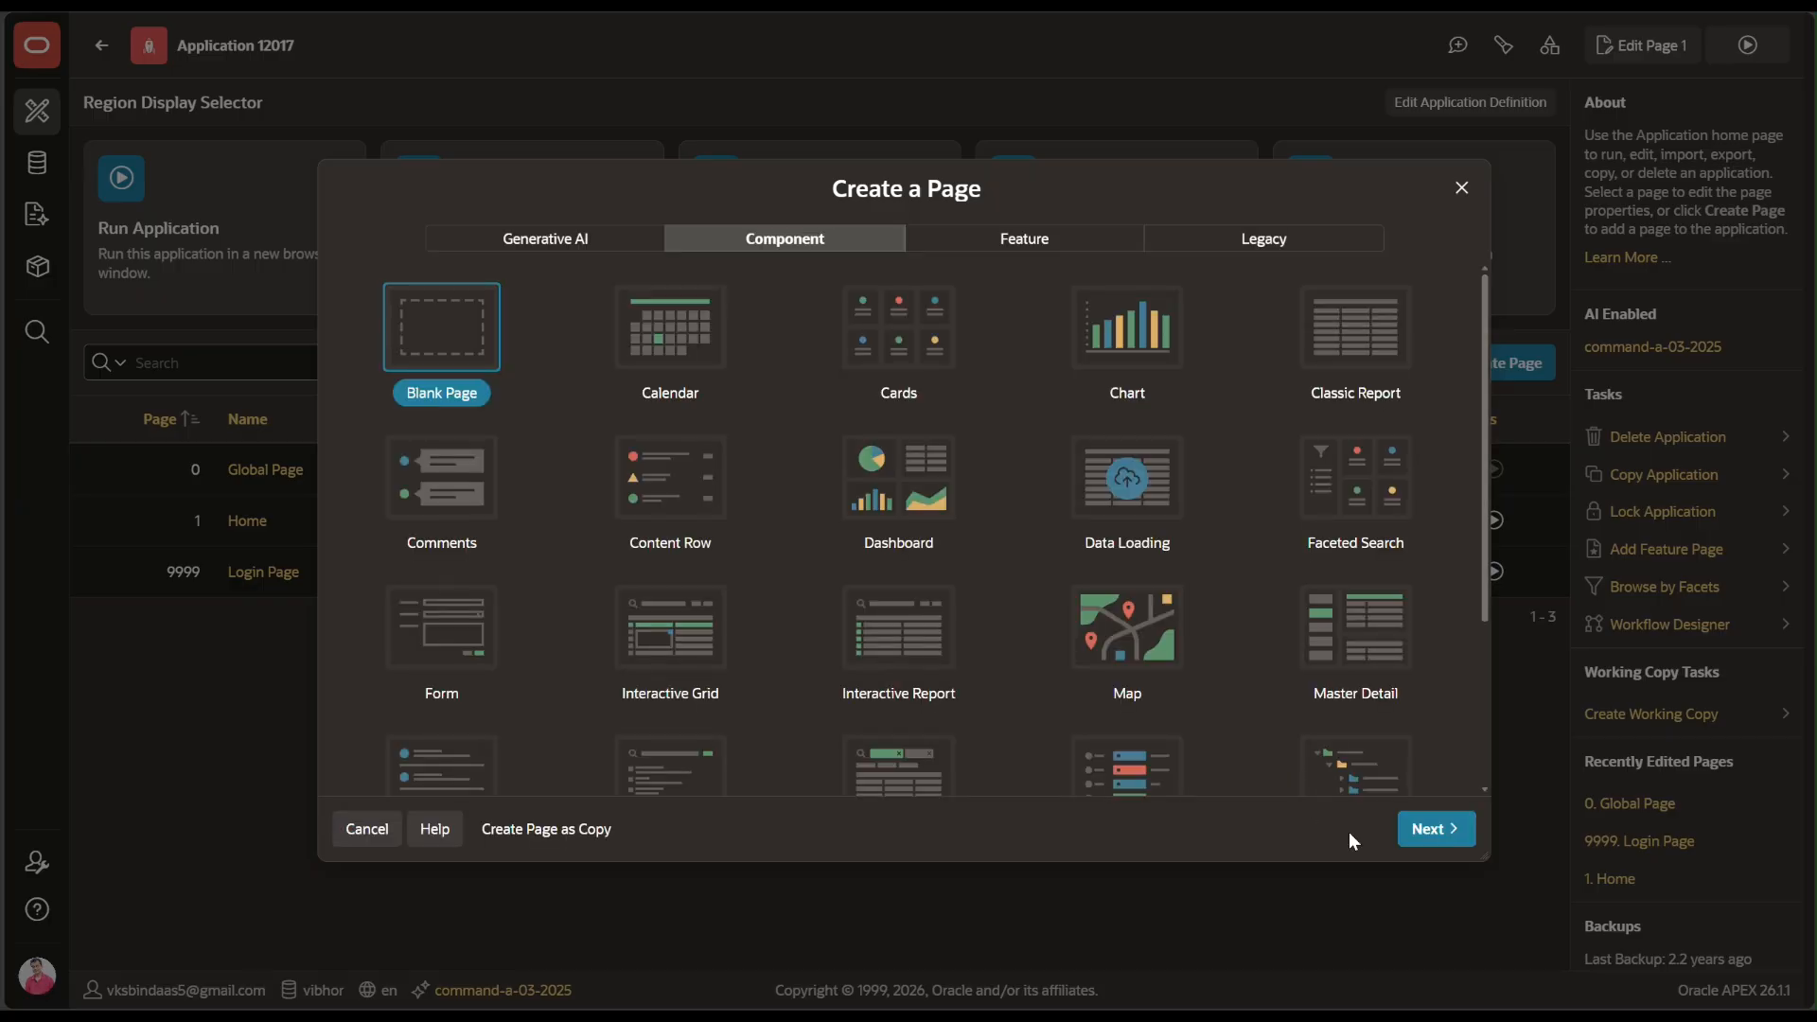
{"action": "left_click", "coordinate": [1454, 846]}
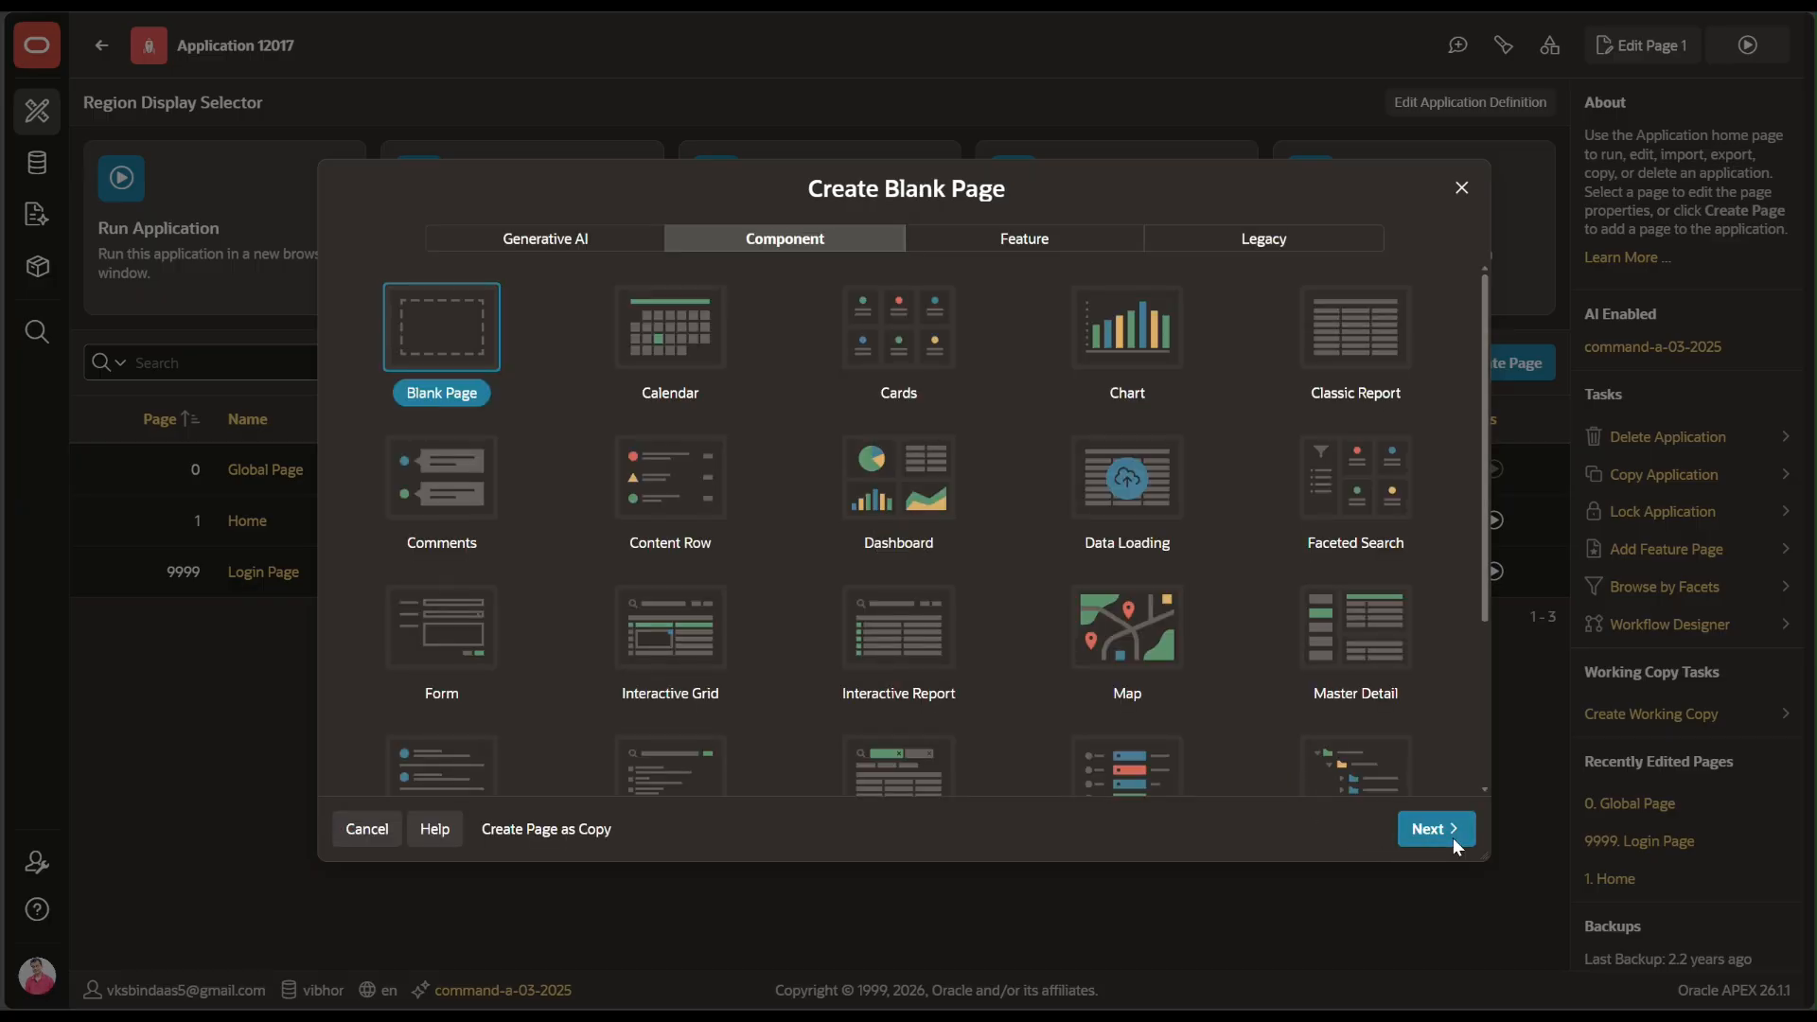
{"action": "left_click", "coordinate": [1454, 845]}
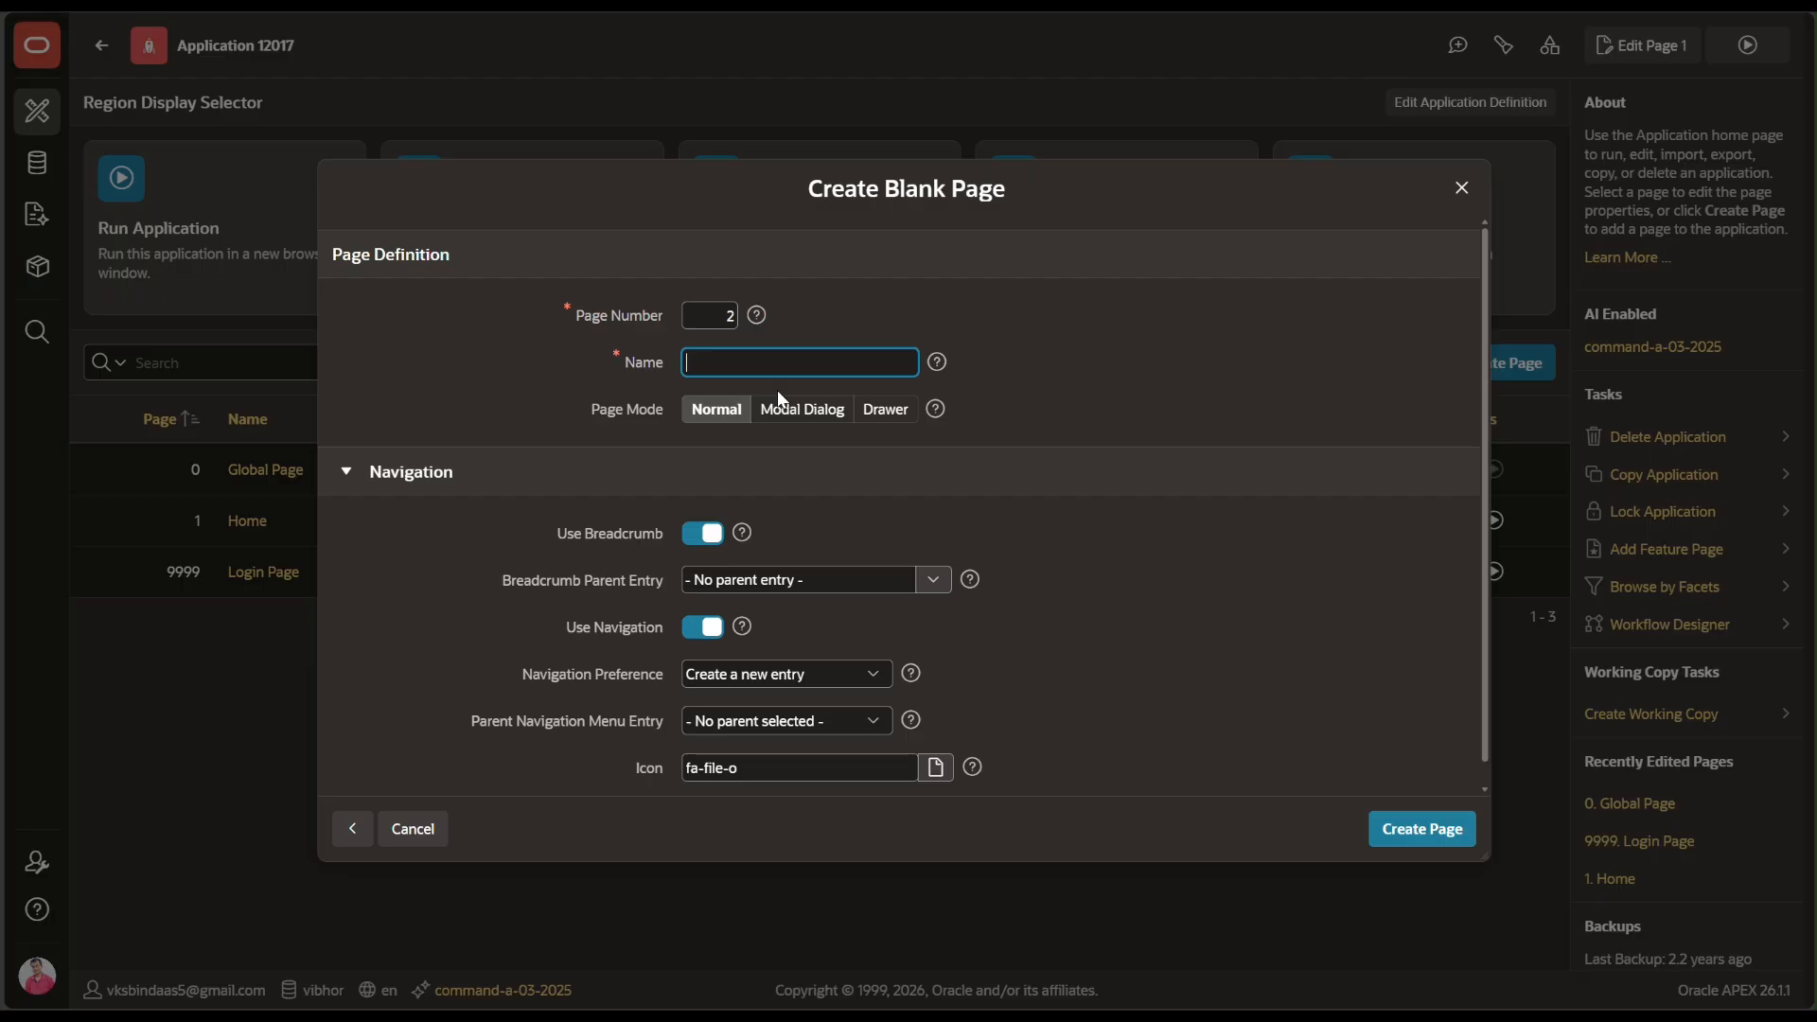
{"action": "key", "text": "BackSpace"}
{"action": "type", "text": "Region Display Selector"}
{"action": "scroll", "coordinate": [1147, 677], "scroll_direction": "down", "scroll_amount": 1}
Create the blank page and add a new region to its body
{"action": "left_click", "coordinate": [1391, 829]}
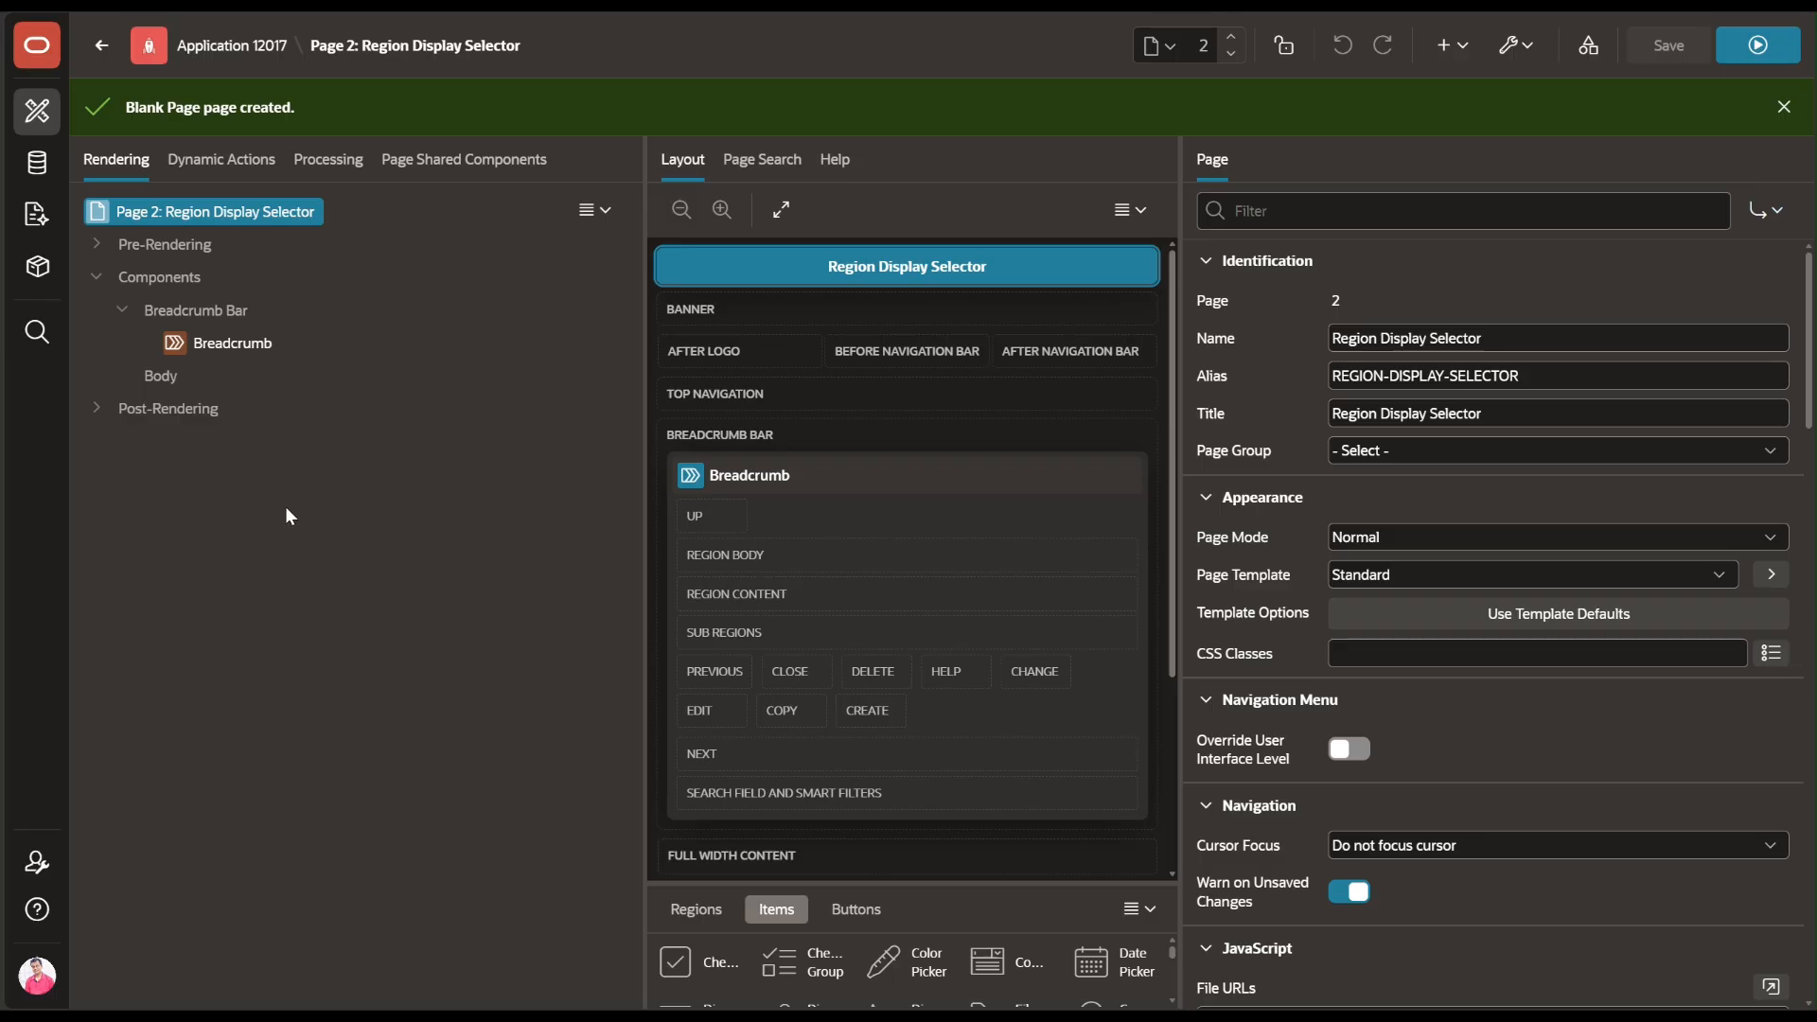
{"action": "left_click", "coordinate": [157, 288]}
{"action": "right_click", "coordinate": [157, 287]}
{"action": "left_click", "coordinate": [194, 303]}
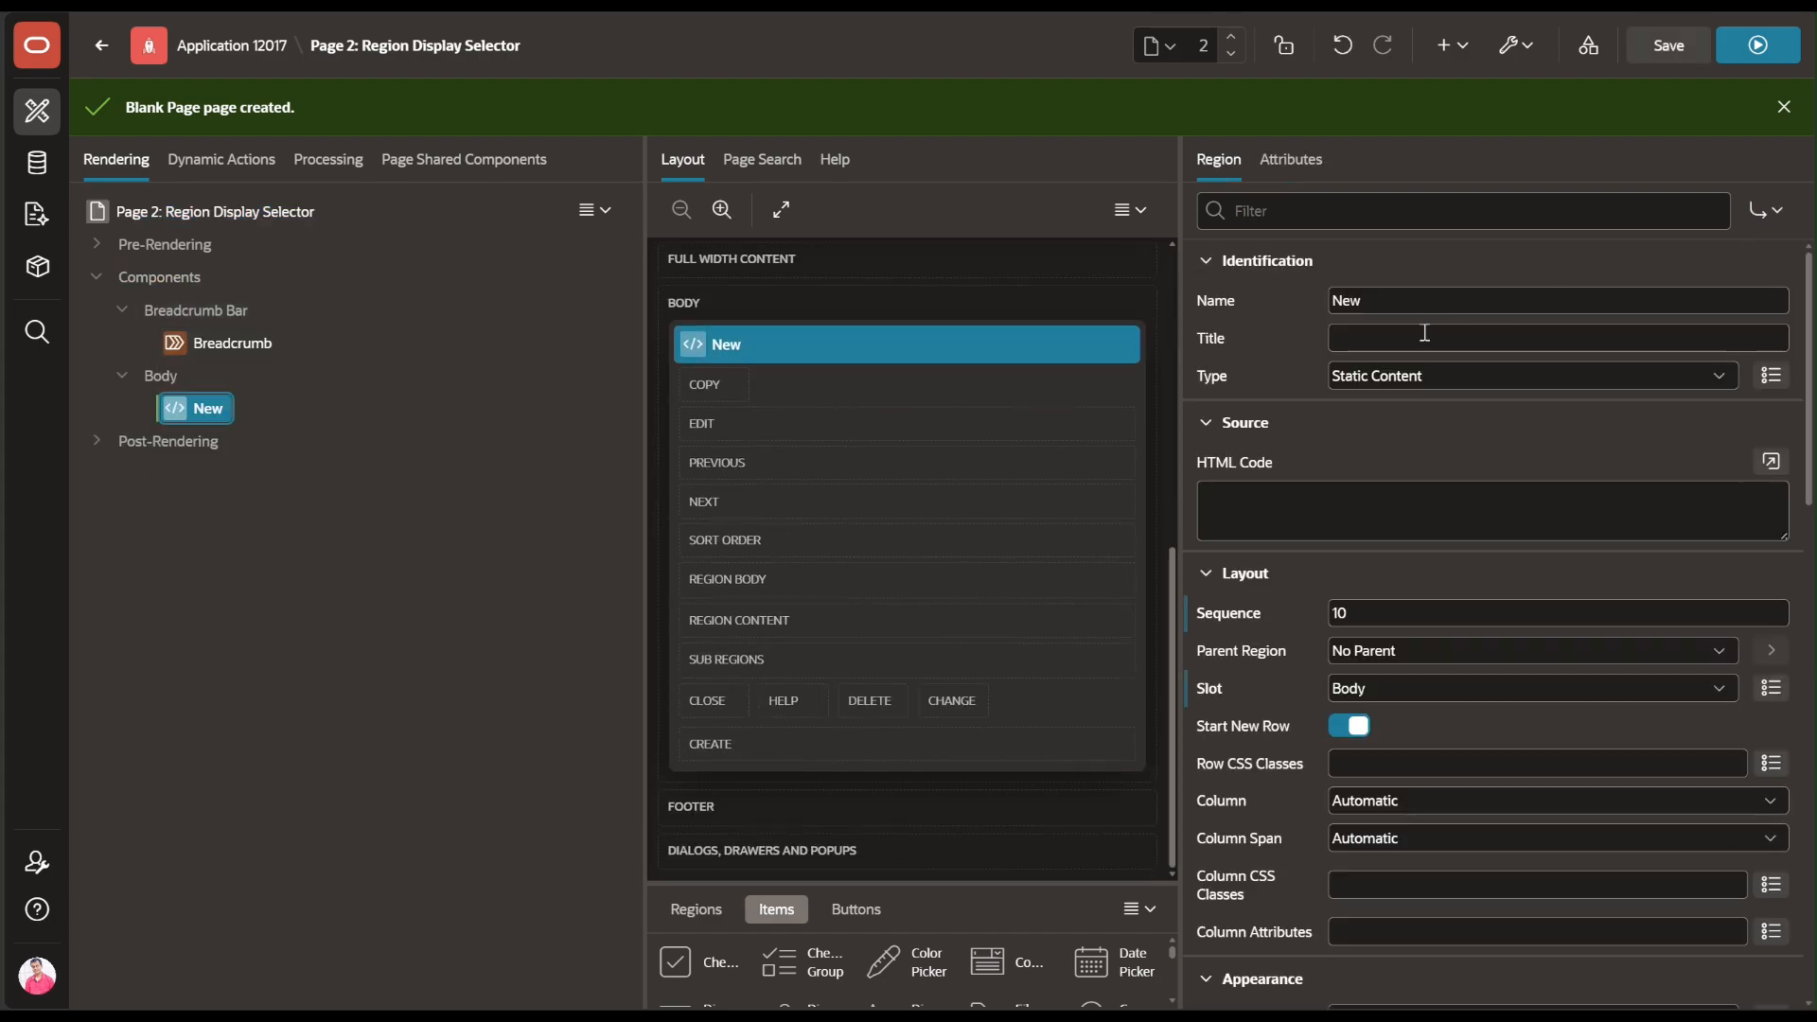
Rename the new region to 'Employee Leave Management'
{"action": "double_click", "coordinate": [1411, 300]}
{"action": "key", "text": "BackSpace"}
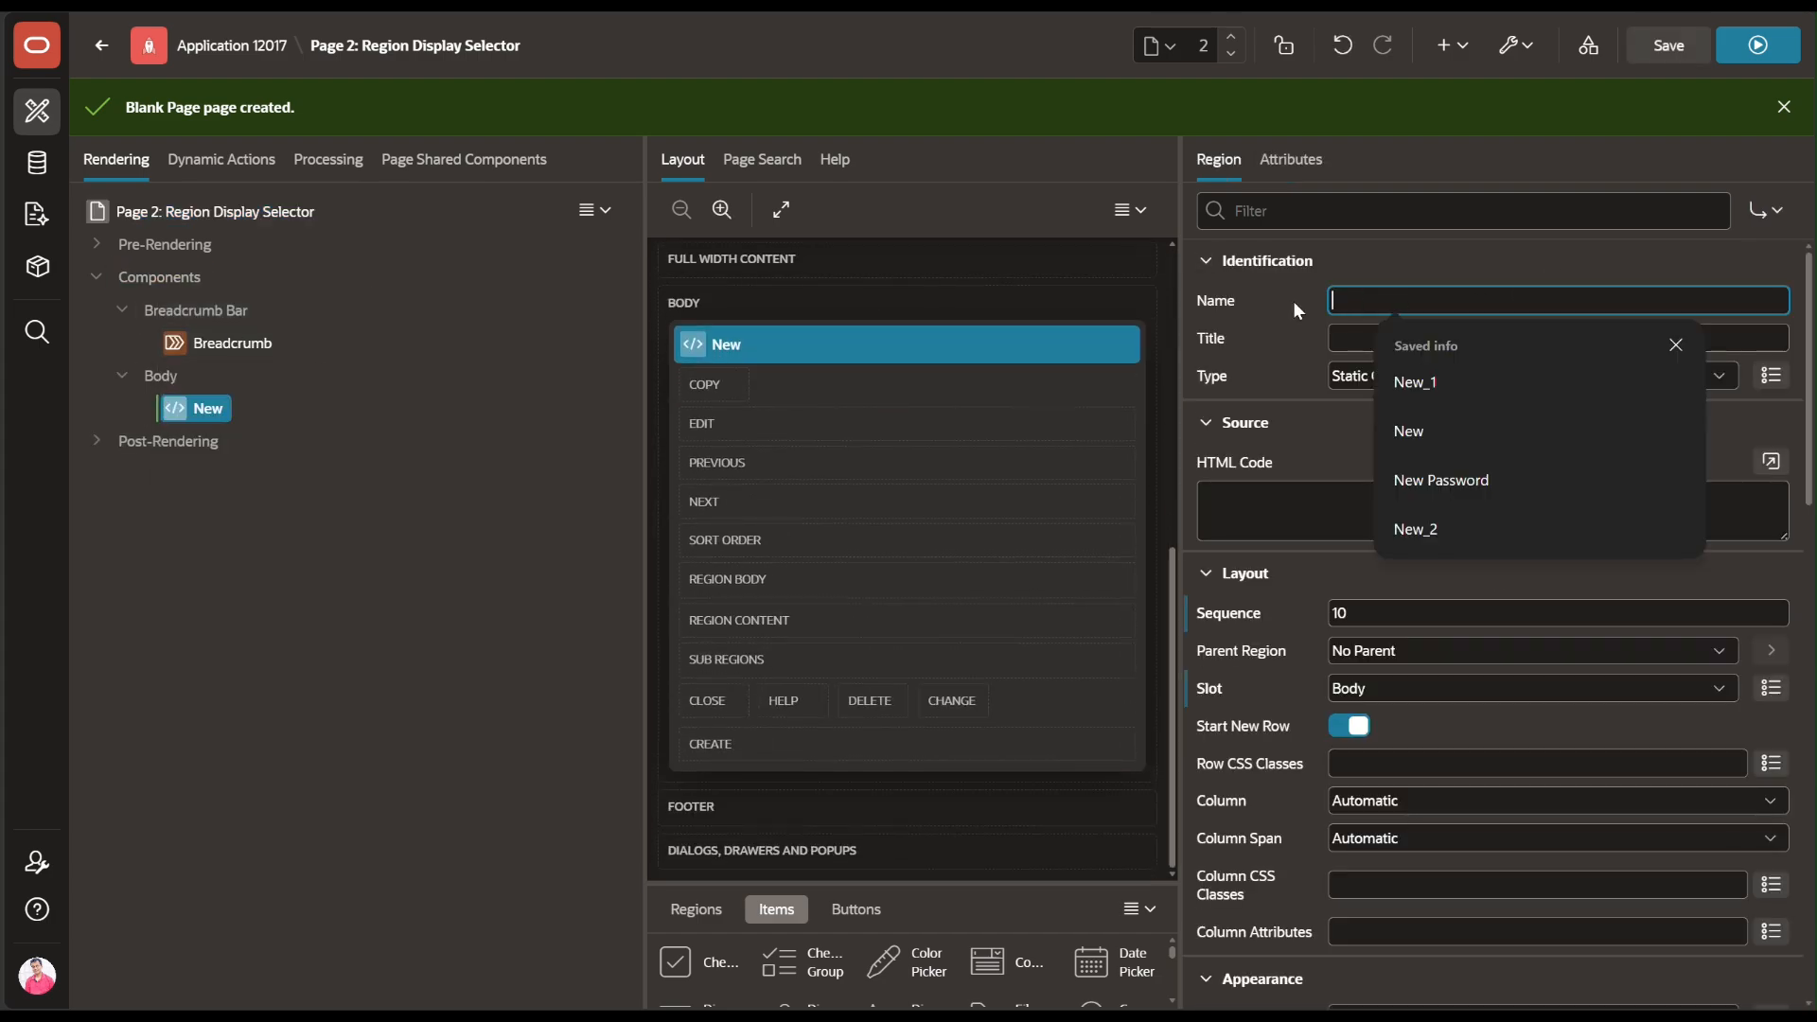
{"action": "key", "text": "Escape"}
{"action": "type", "text": "E"}
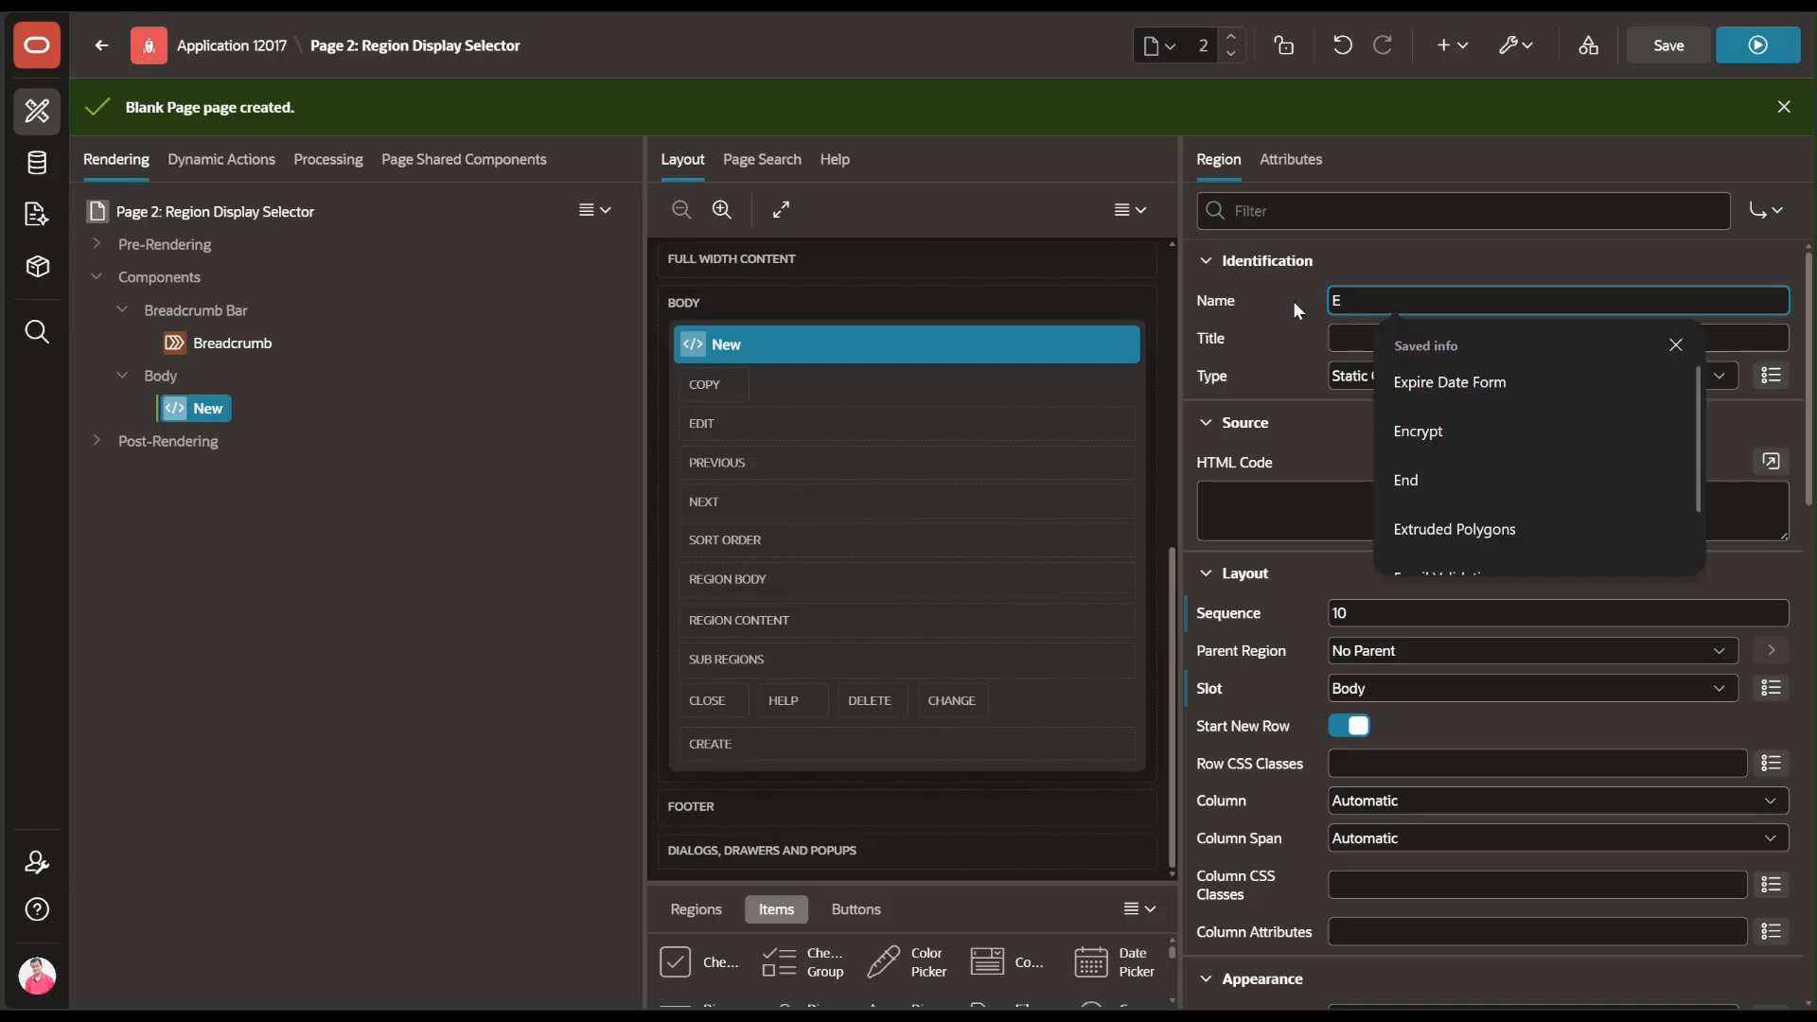
{"action": "type", "text": "m"}
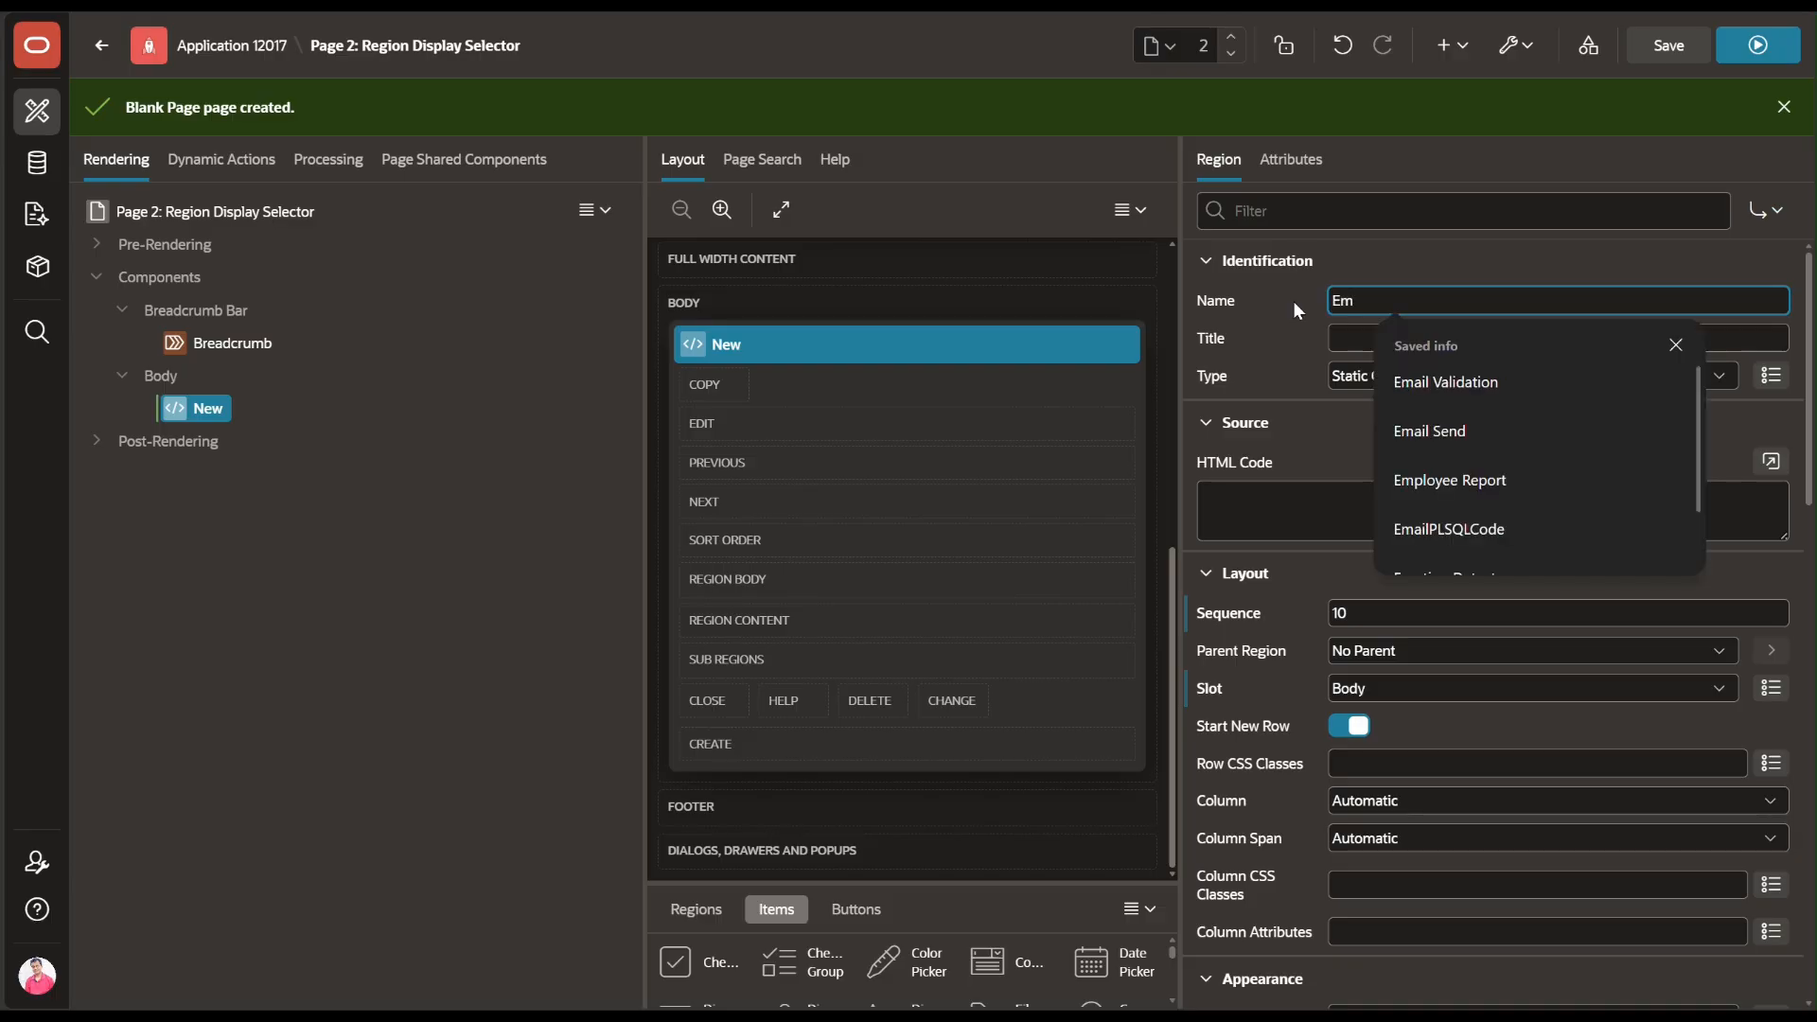
{"action": "type", "text": "ploy"}
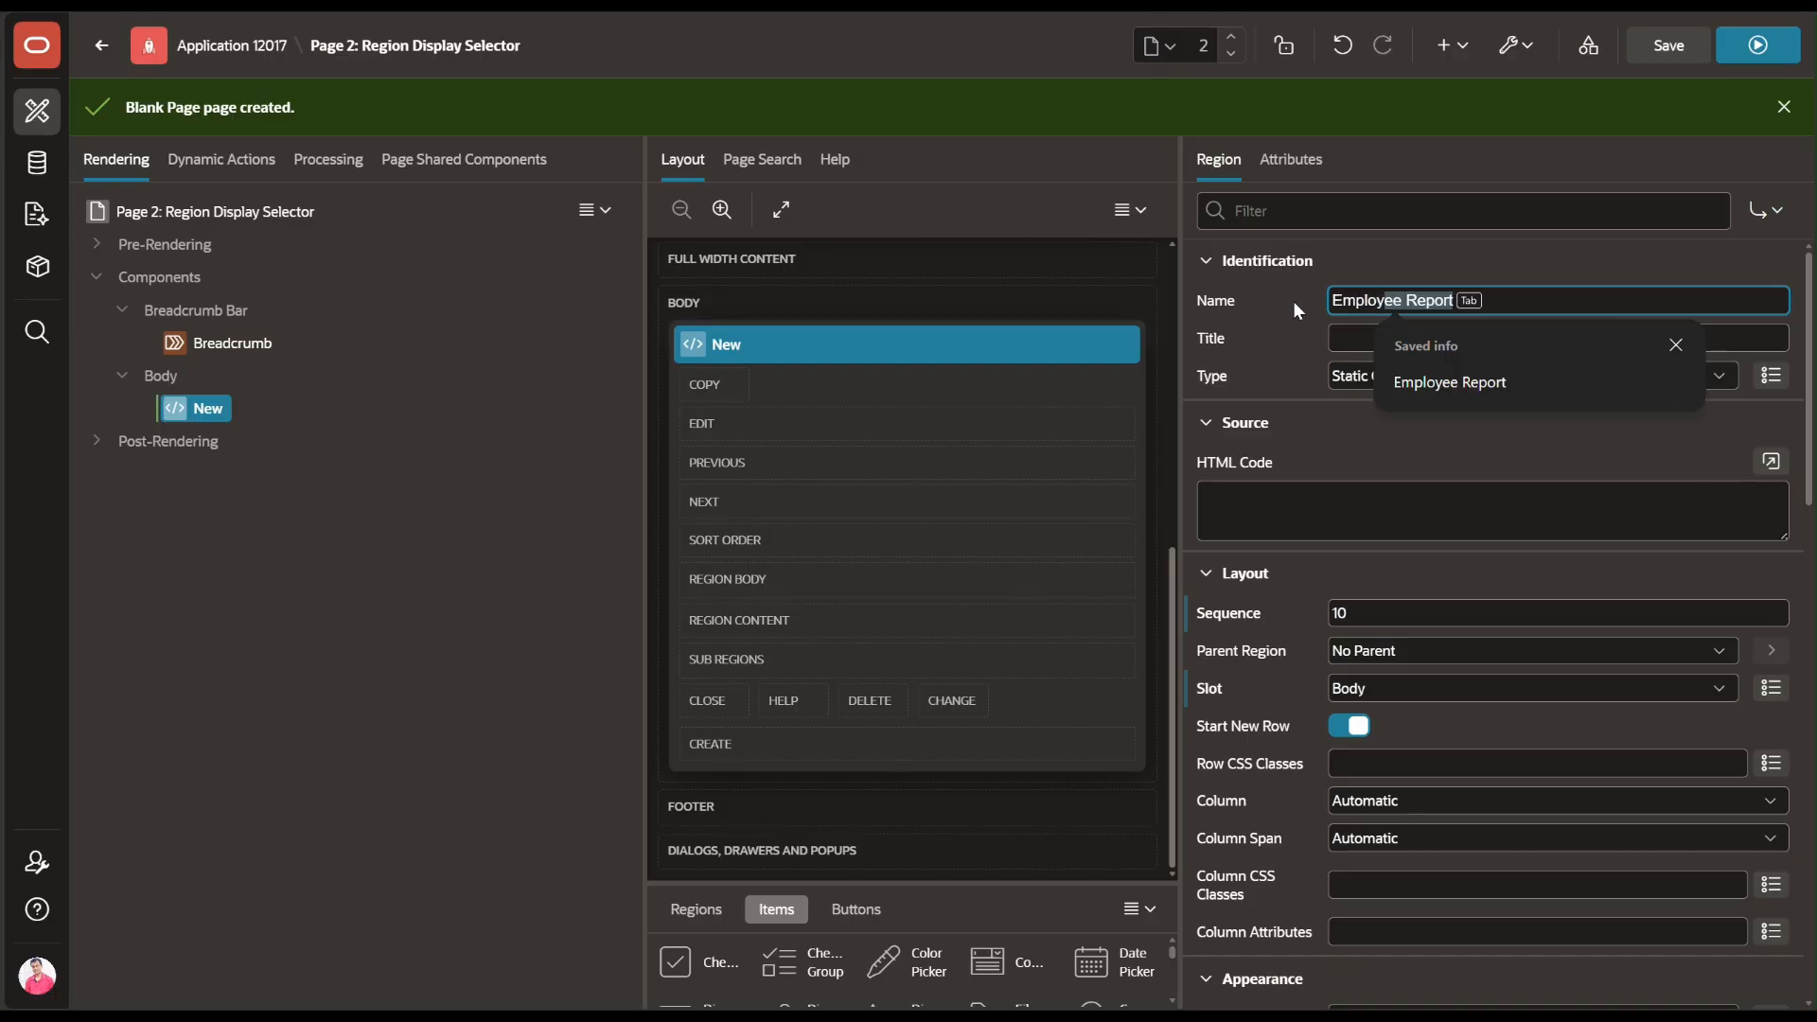
{"action": "type", "text": "ee L"}
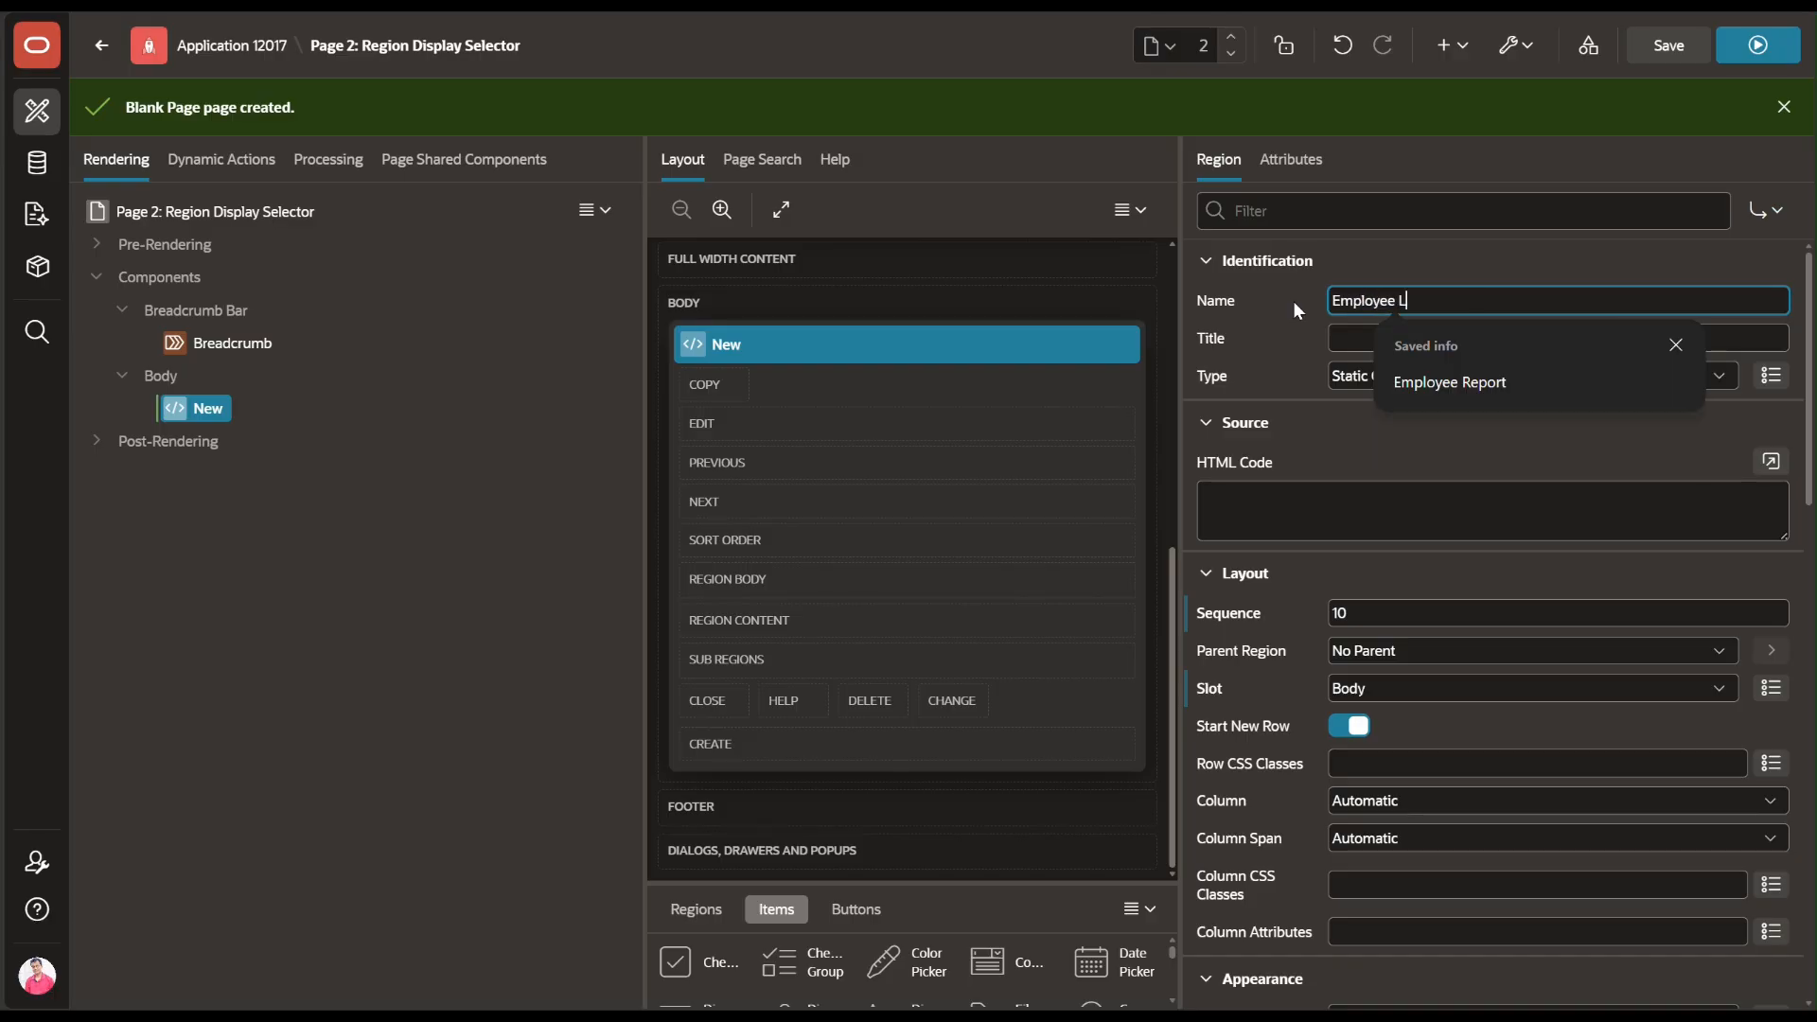
{"action": "type", "text": "eave M"}
{"action": "key", "text": "BackSpace"}
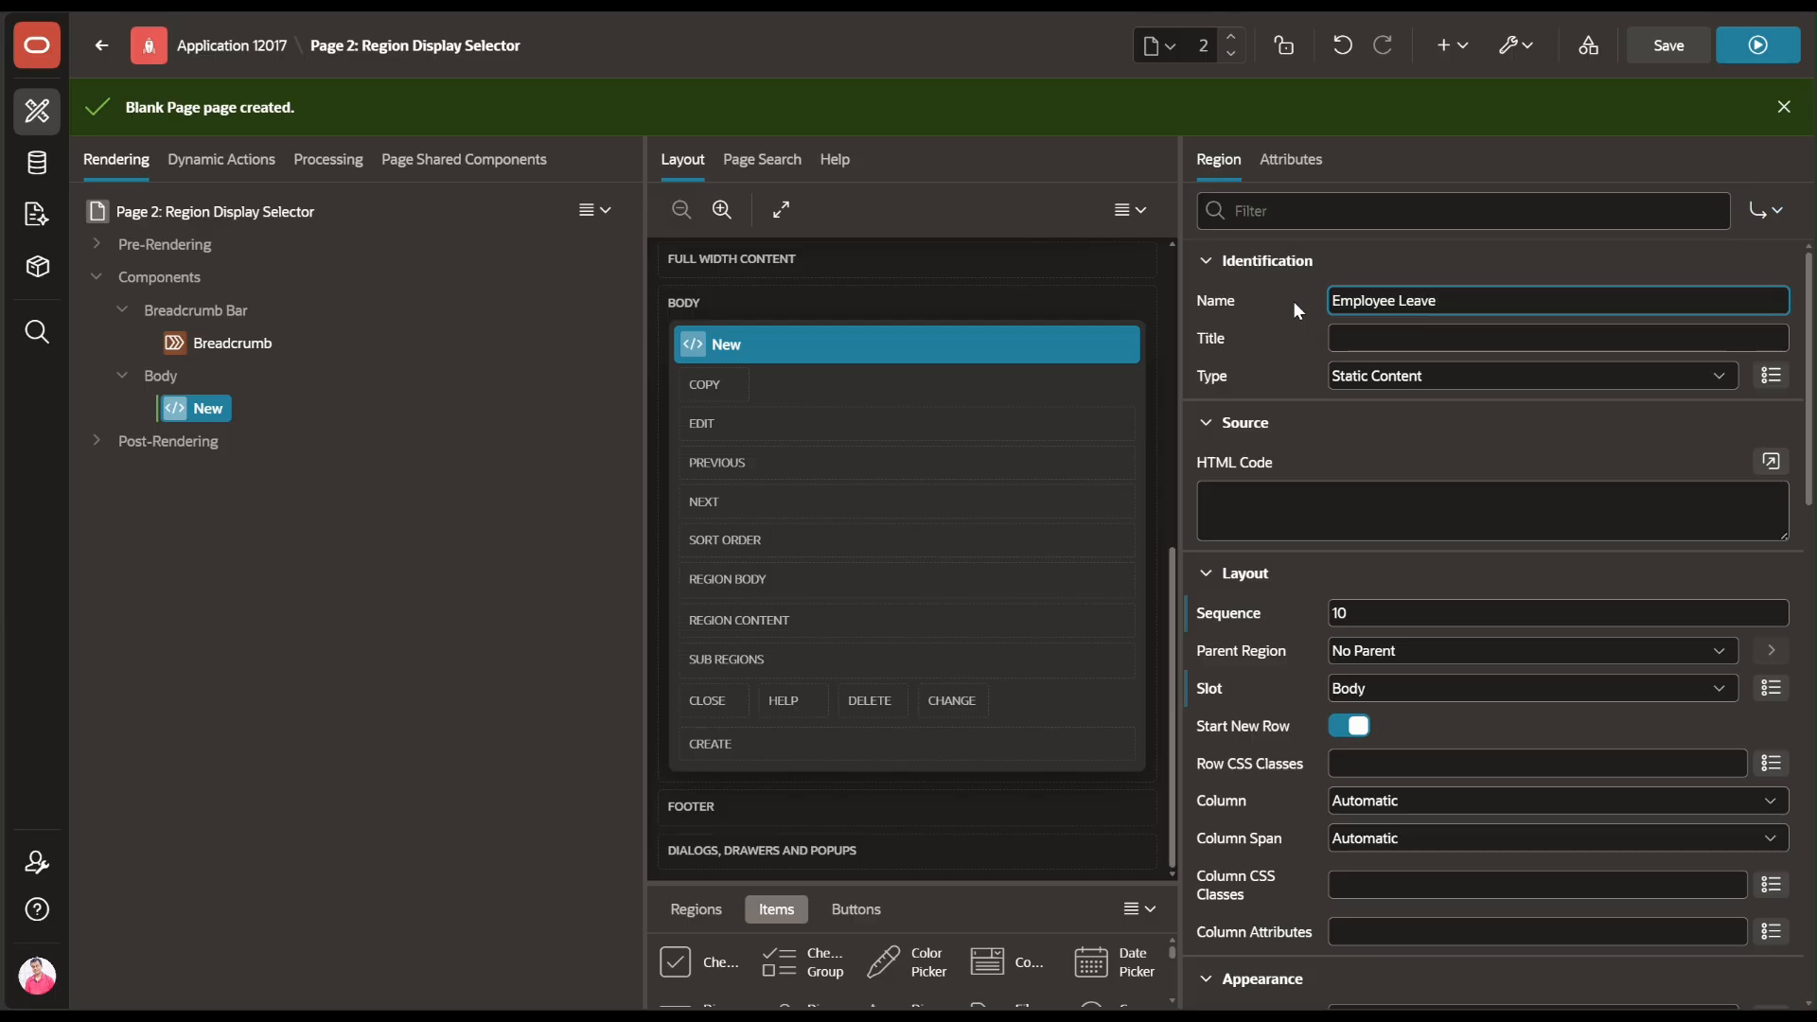
{"action": "type", "text": "Management"}
Set the region type to Region Display Selector and its template to Blank with Attributes
{"action": "left_click", "coordinate": [1404, 375]}
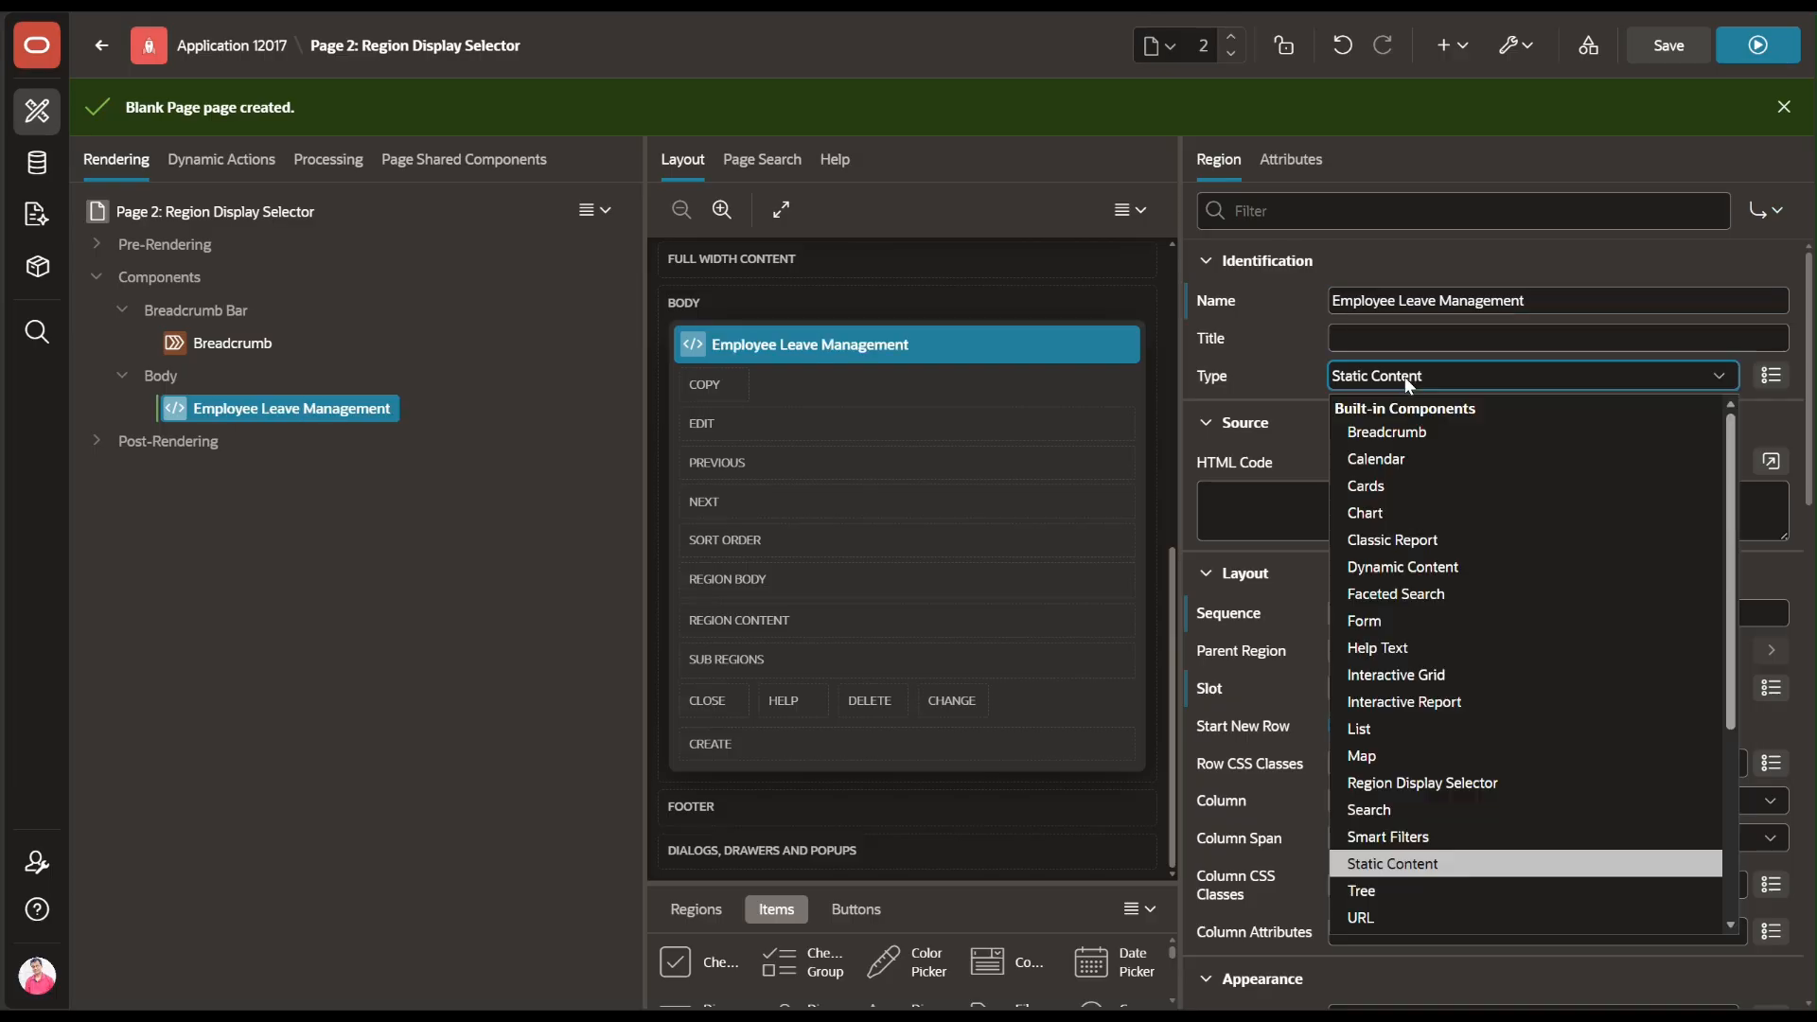
{"action": "scroll", "coordinate": [1433, 738], "scroll_direction": "down", "scroll_amount": 2}
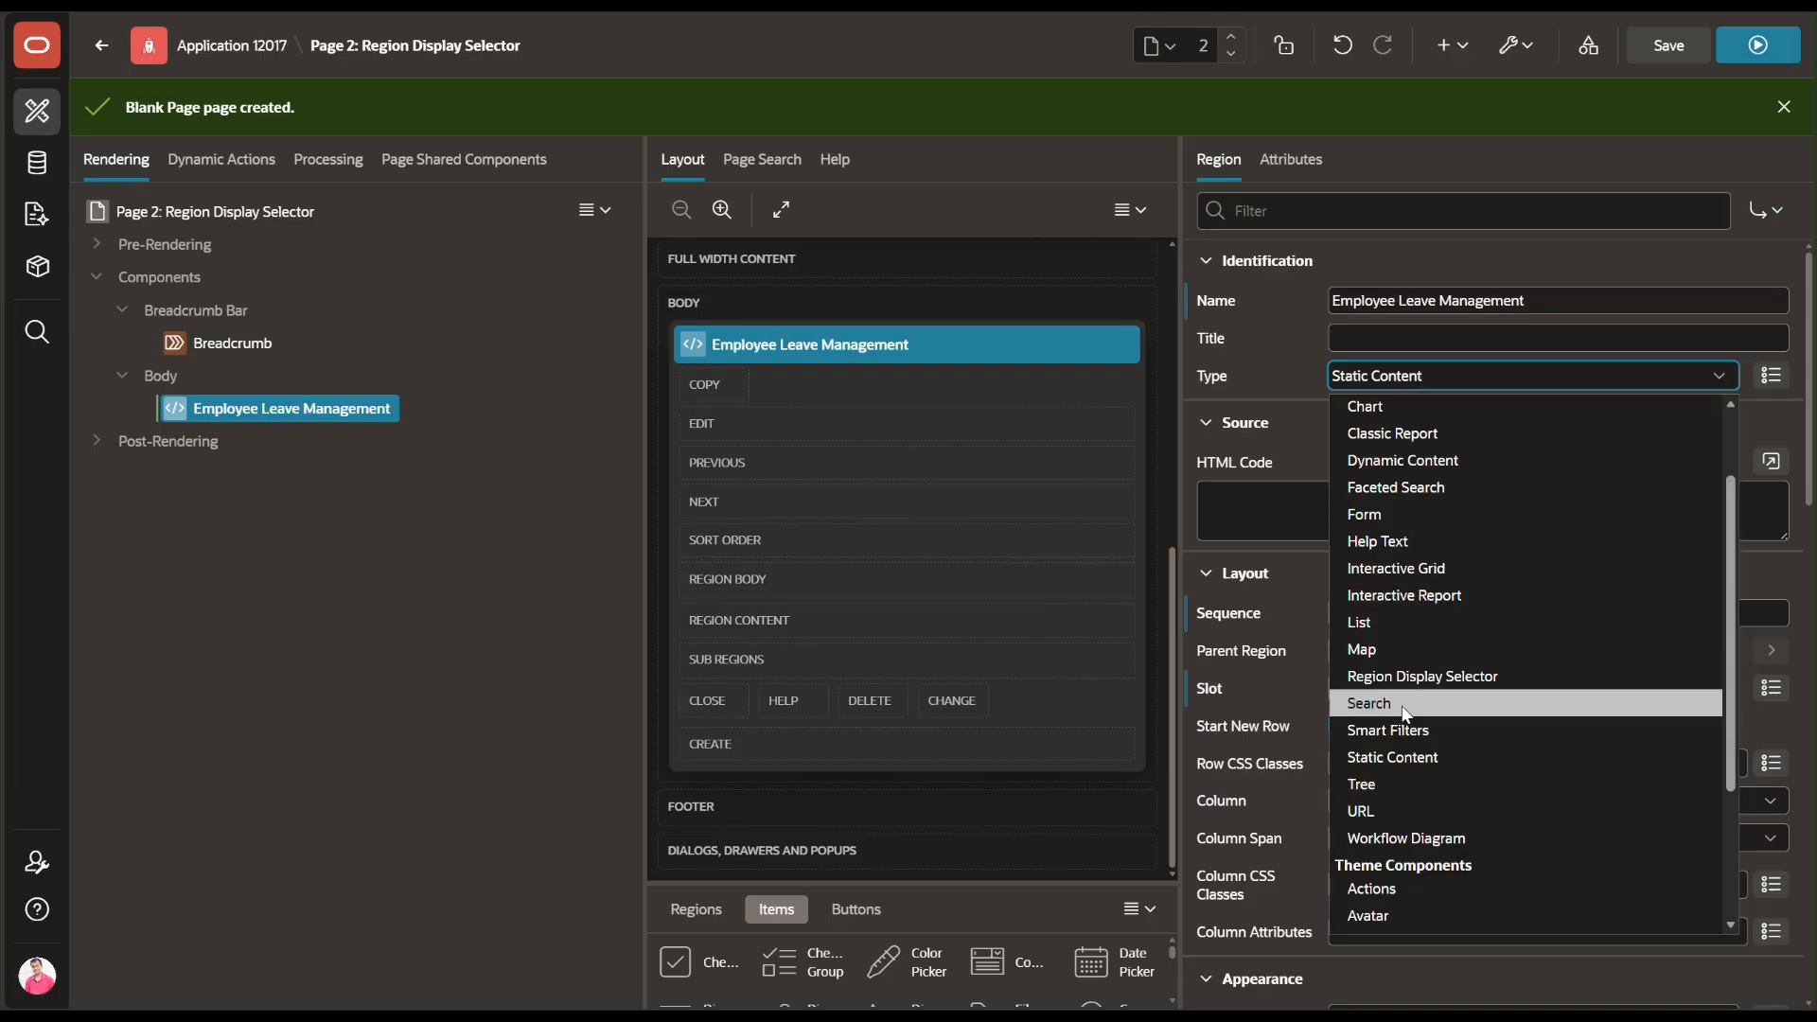
{"action": "left_click", "coordinate": [1405, 678]}
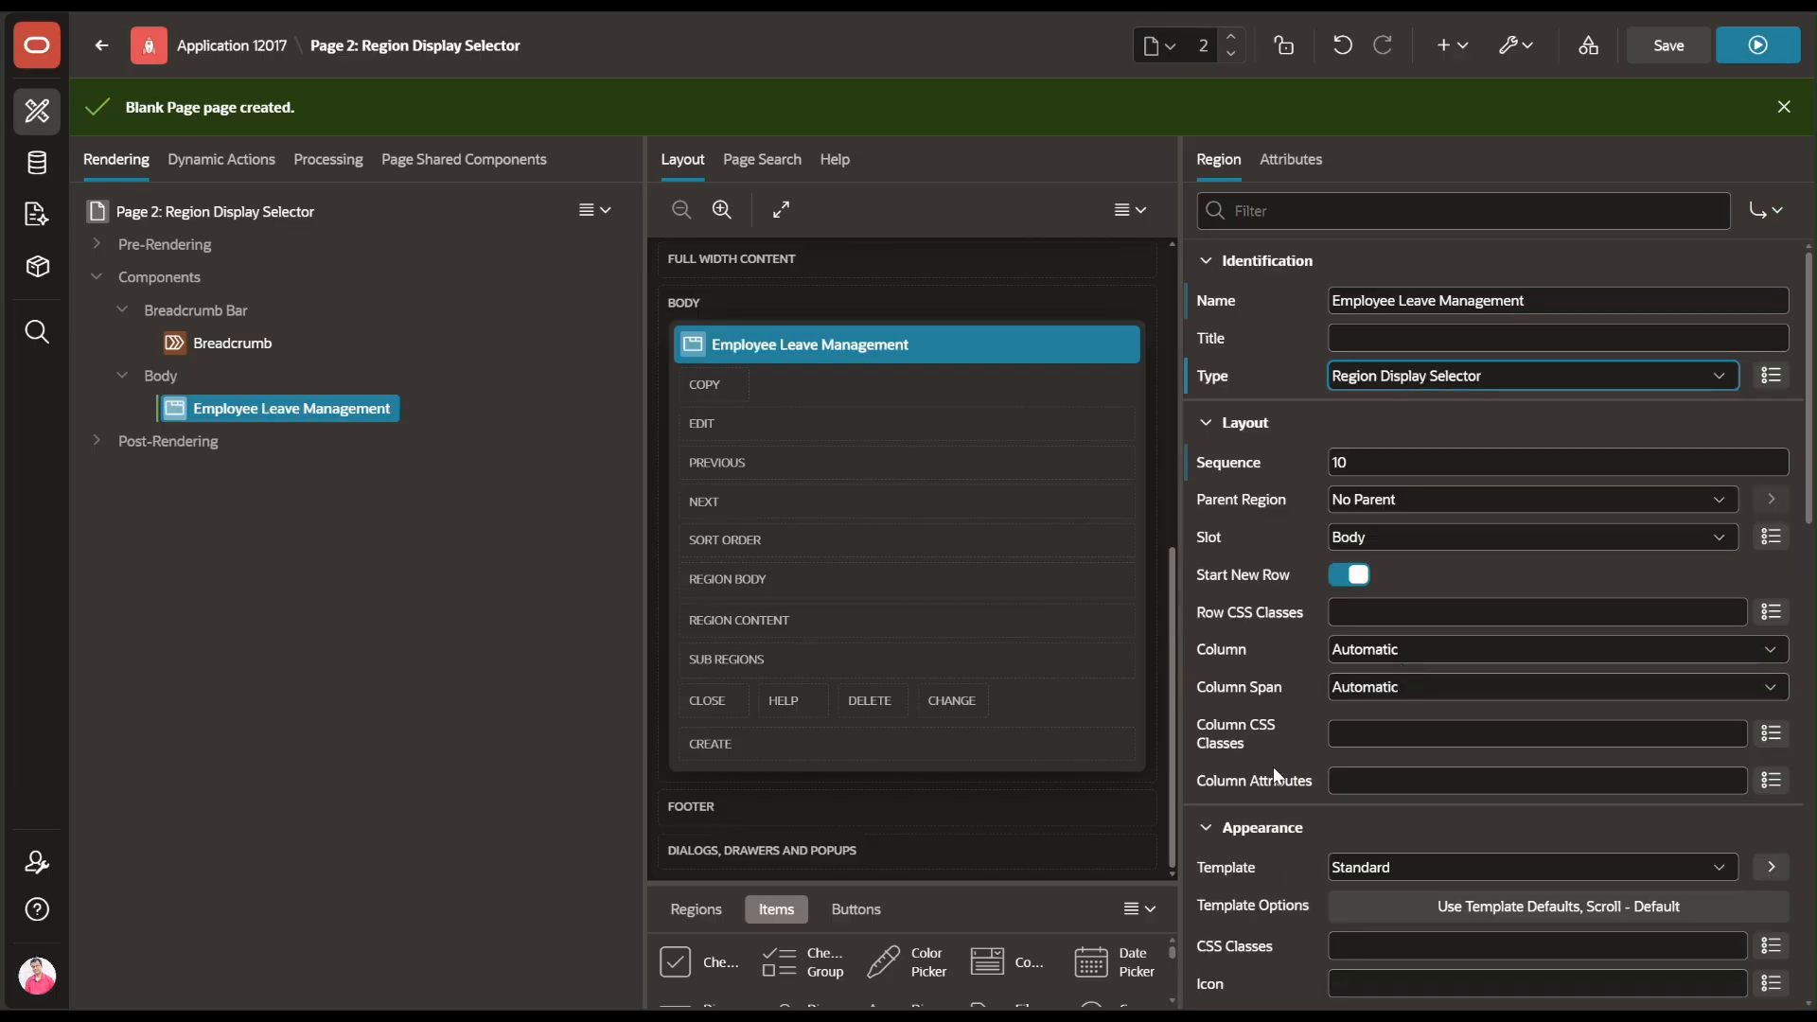
{"action": "scroll", "coordinate": [1268, 767], "scroll_direction": "down", "scroll_amount": 3}
{"action": "left_click", "coordinate": [1353, 547]}
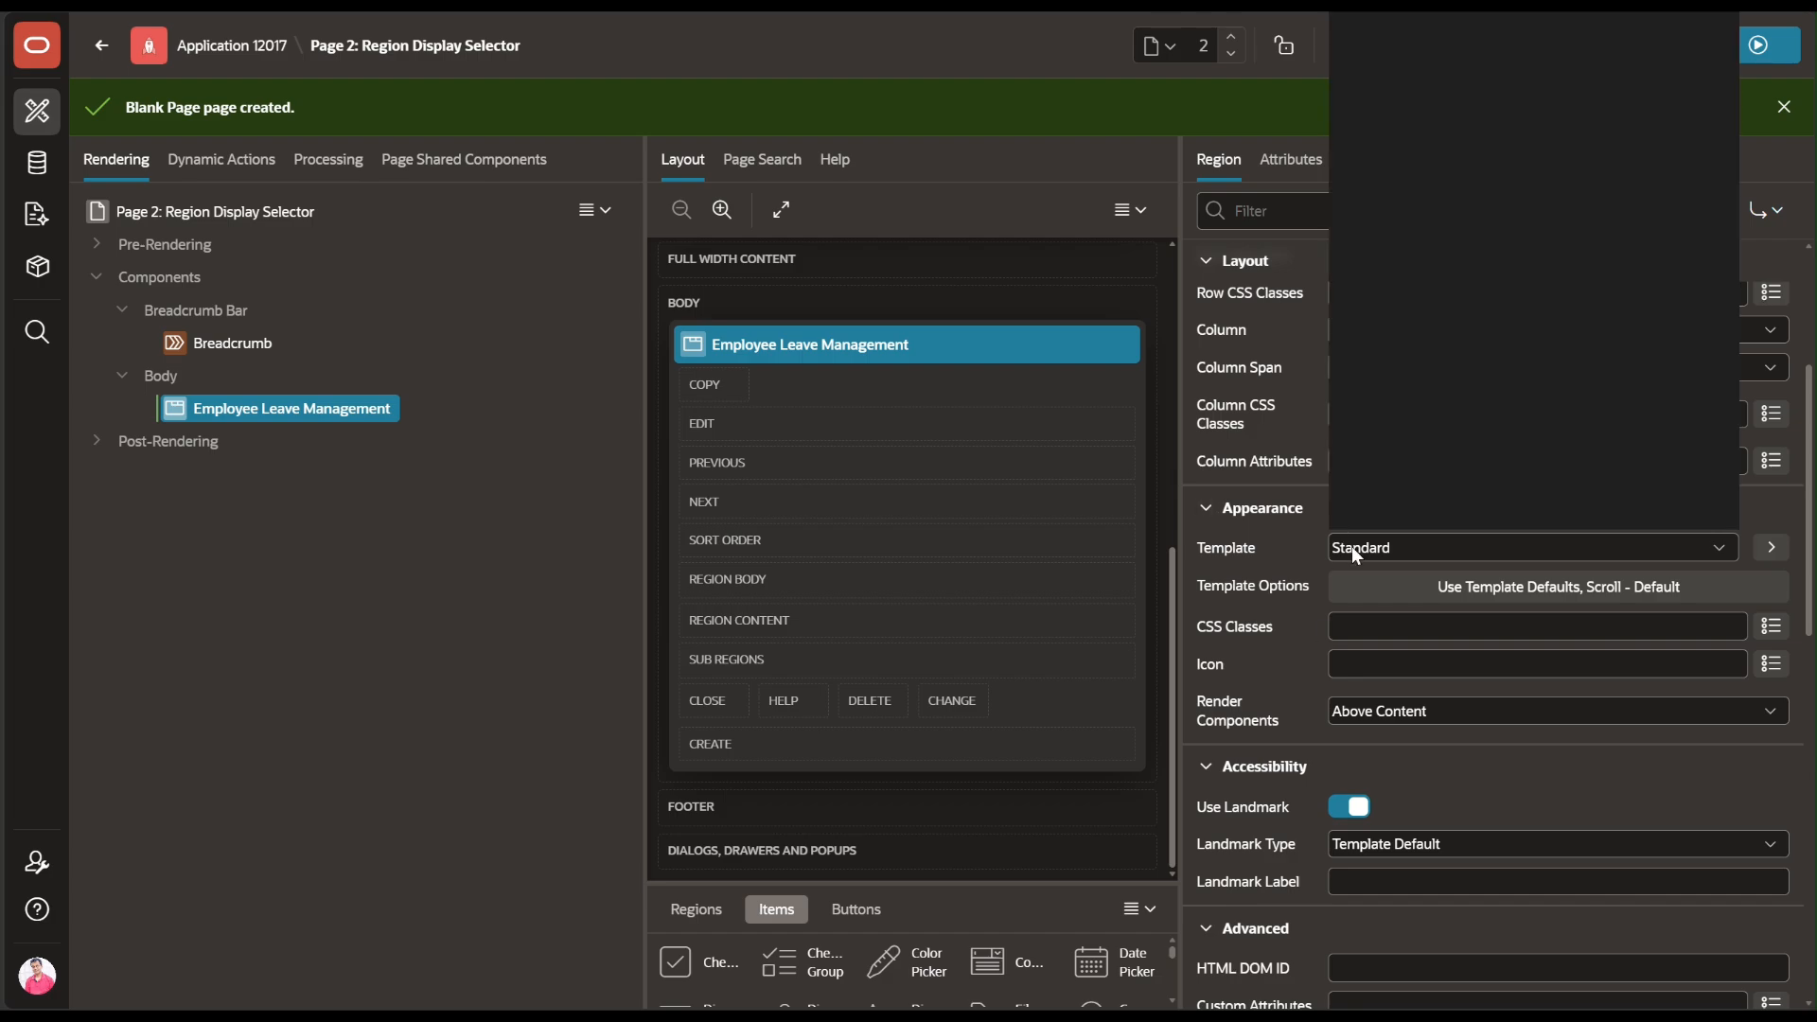
{"action": "left_click", "coordinate": [1398, 57]}
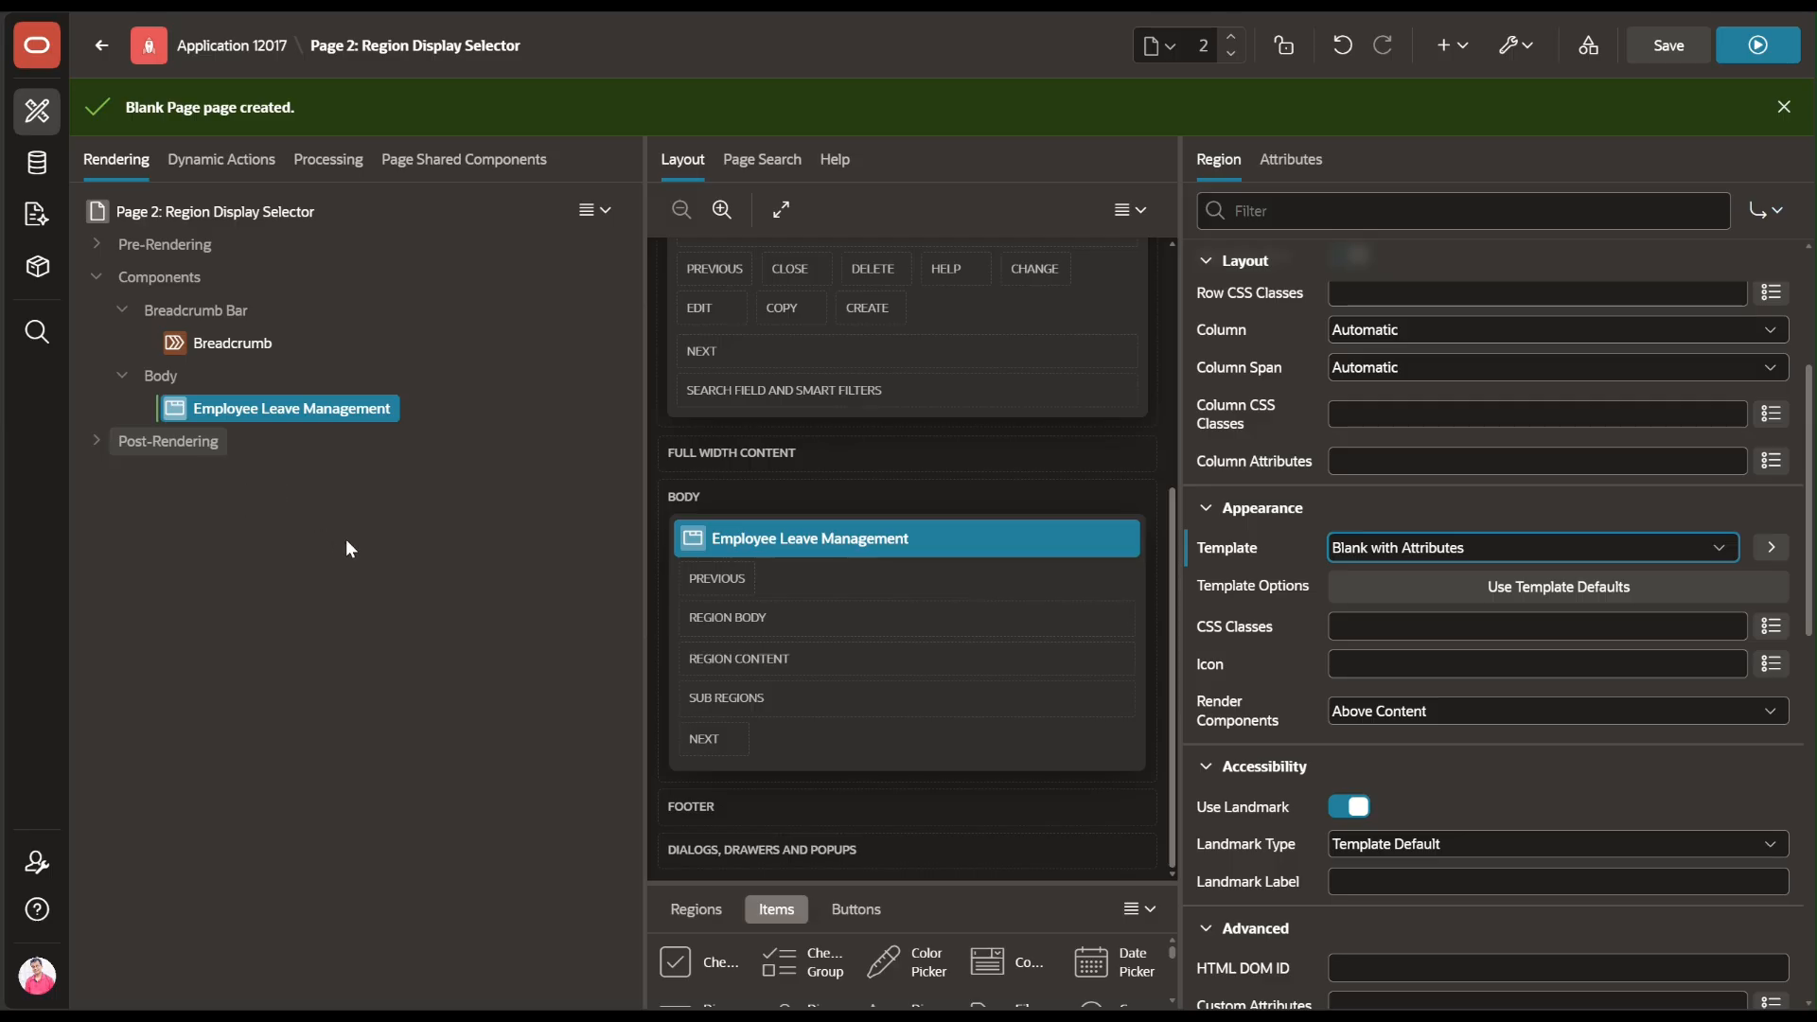
Add an 'Employee Report' sub region under Employee Leave Management as an Interactive Report
{"action": "right_click", "coordinate": [266, 411]}
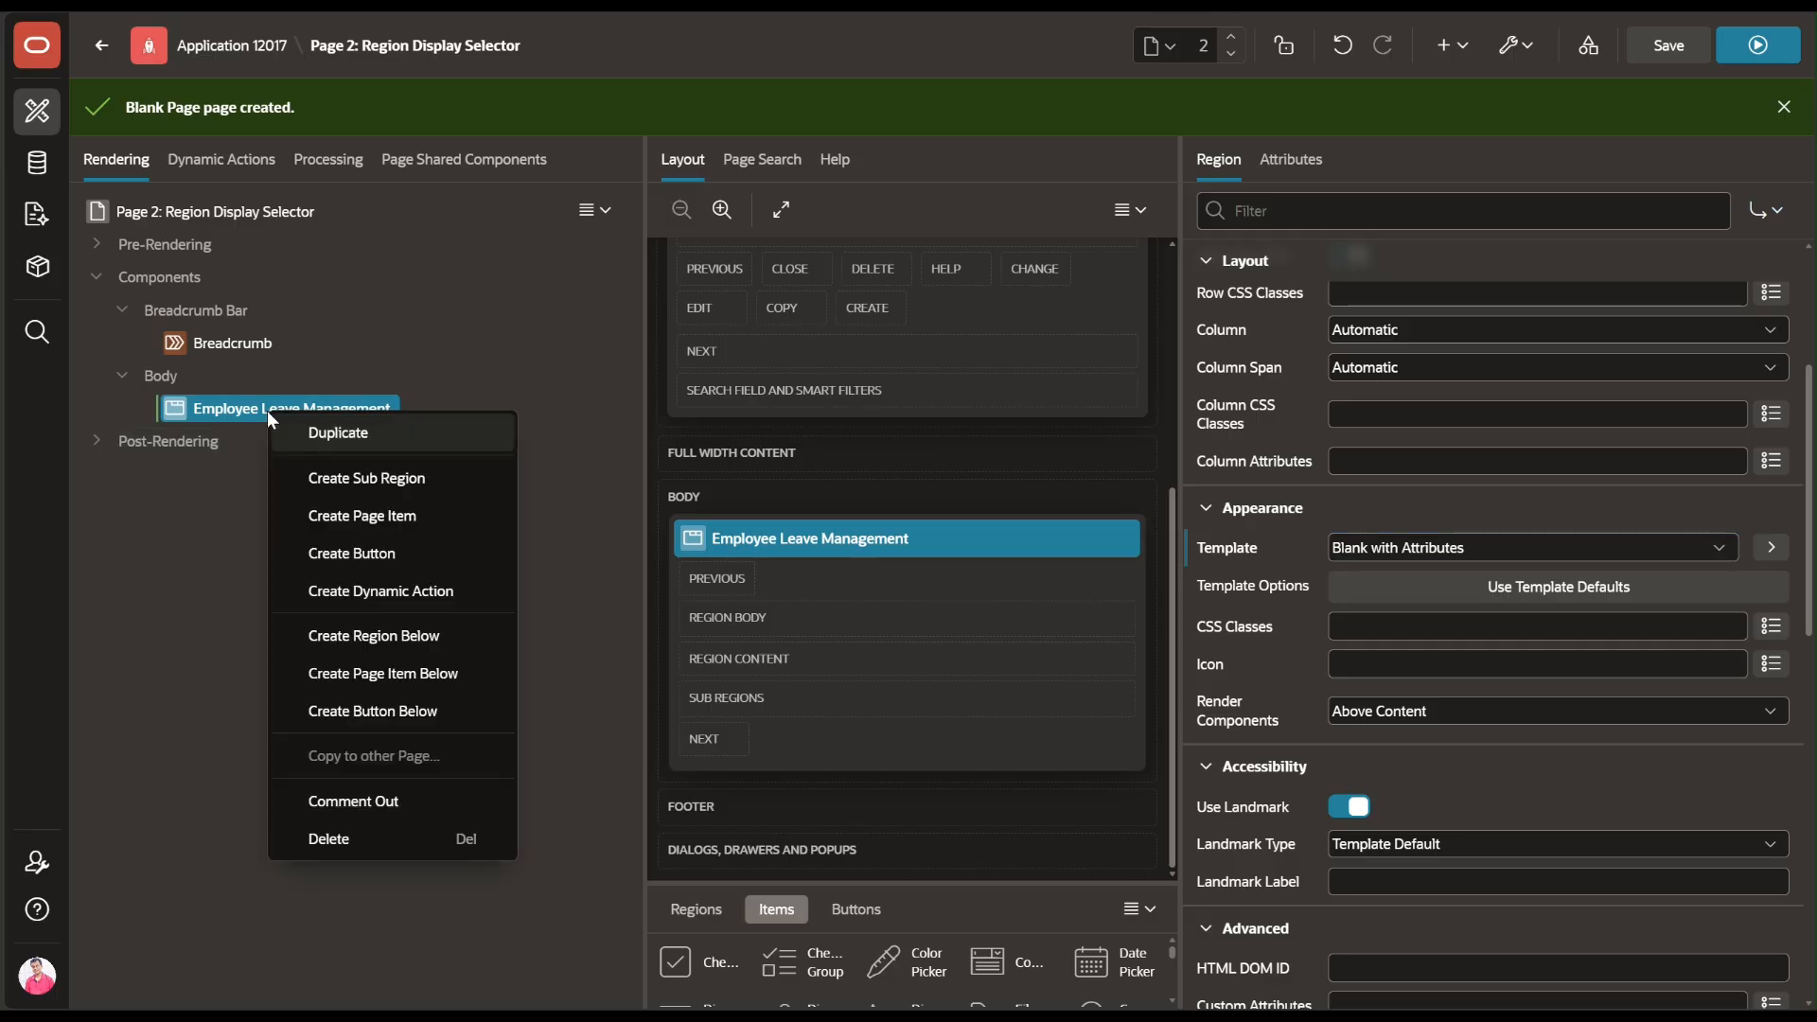
{"action": "left_click", "coordinate": [313, 478]}
{"action": "double_click", "coordinate": [1339, 303]}
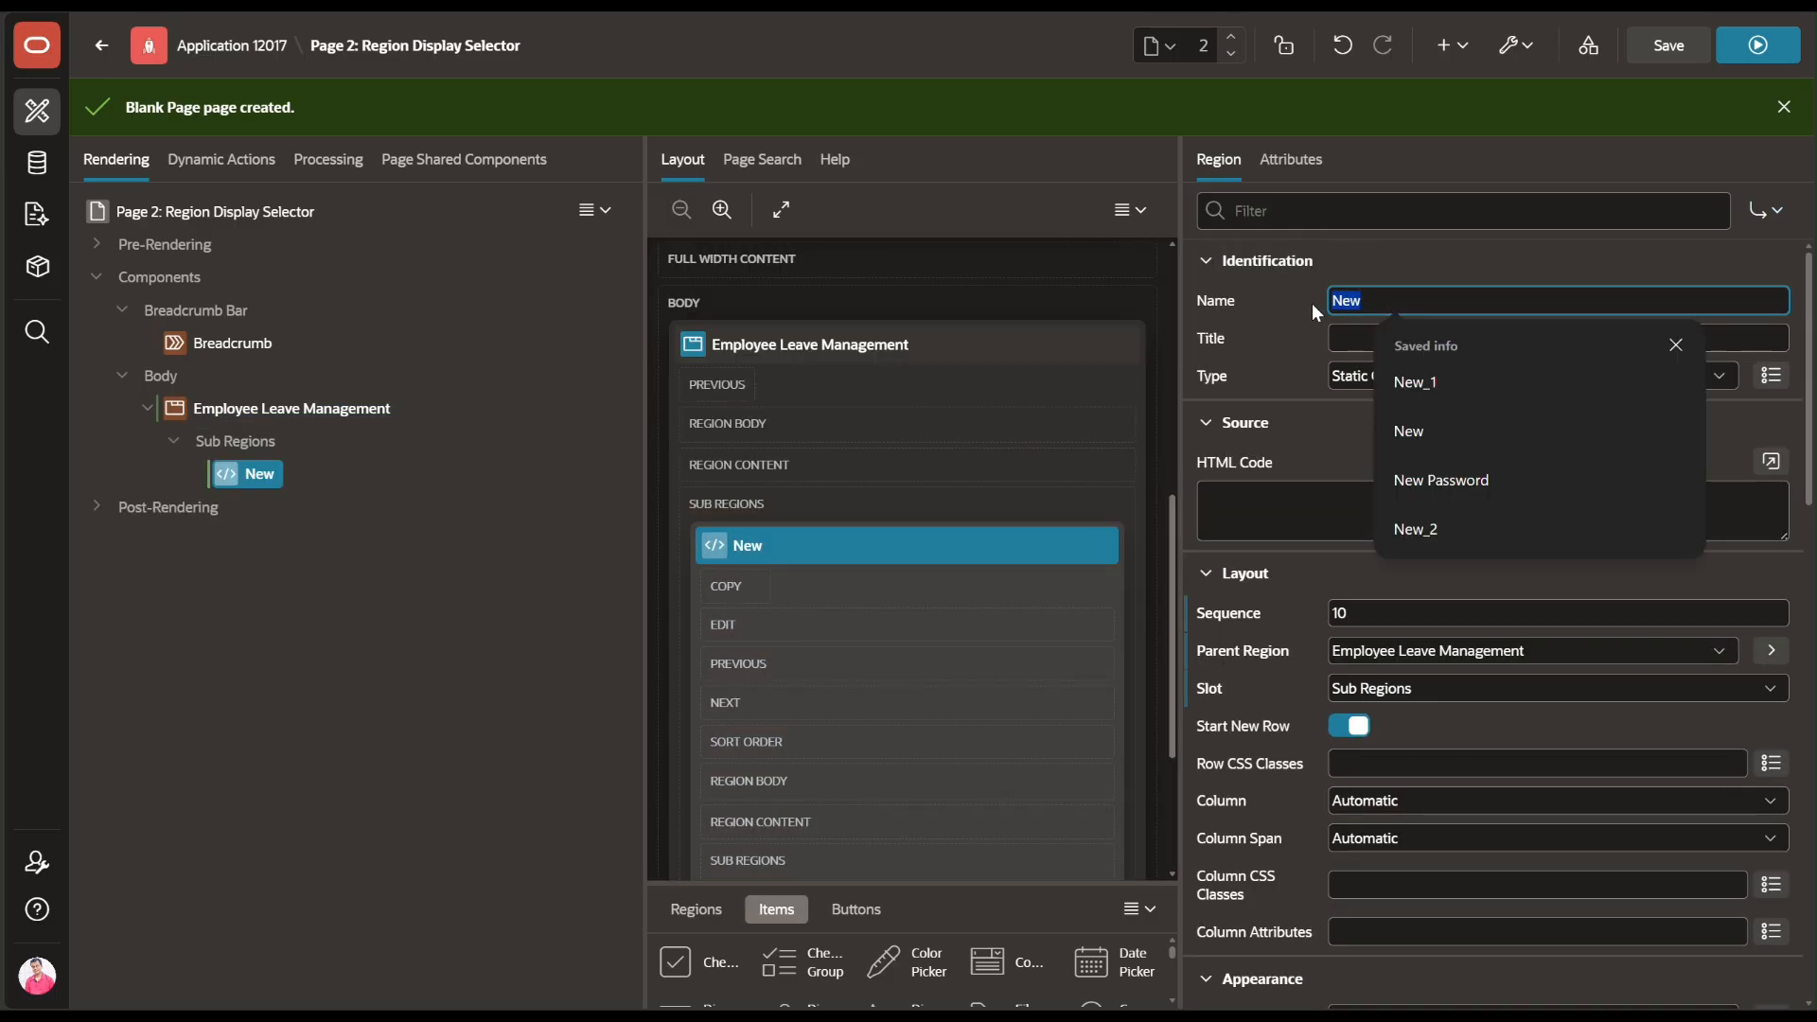
{"action": "type", "text": "Em"}
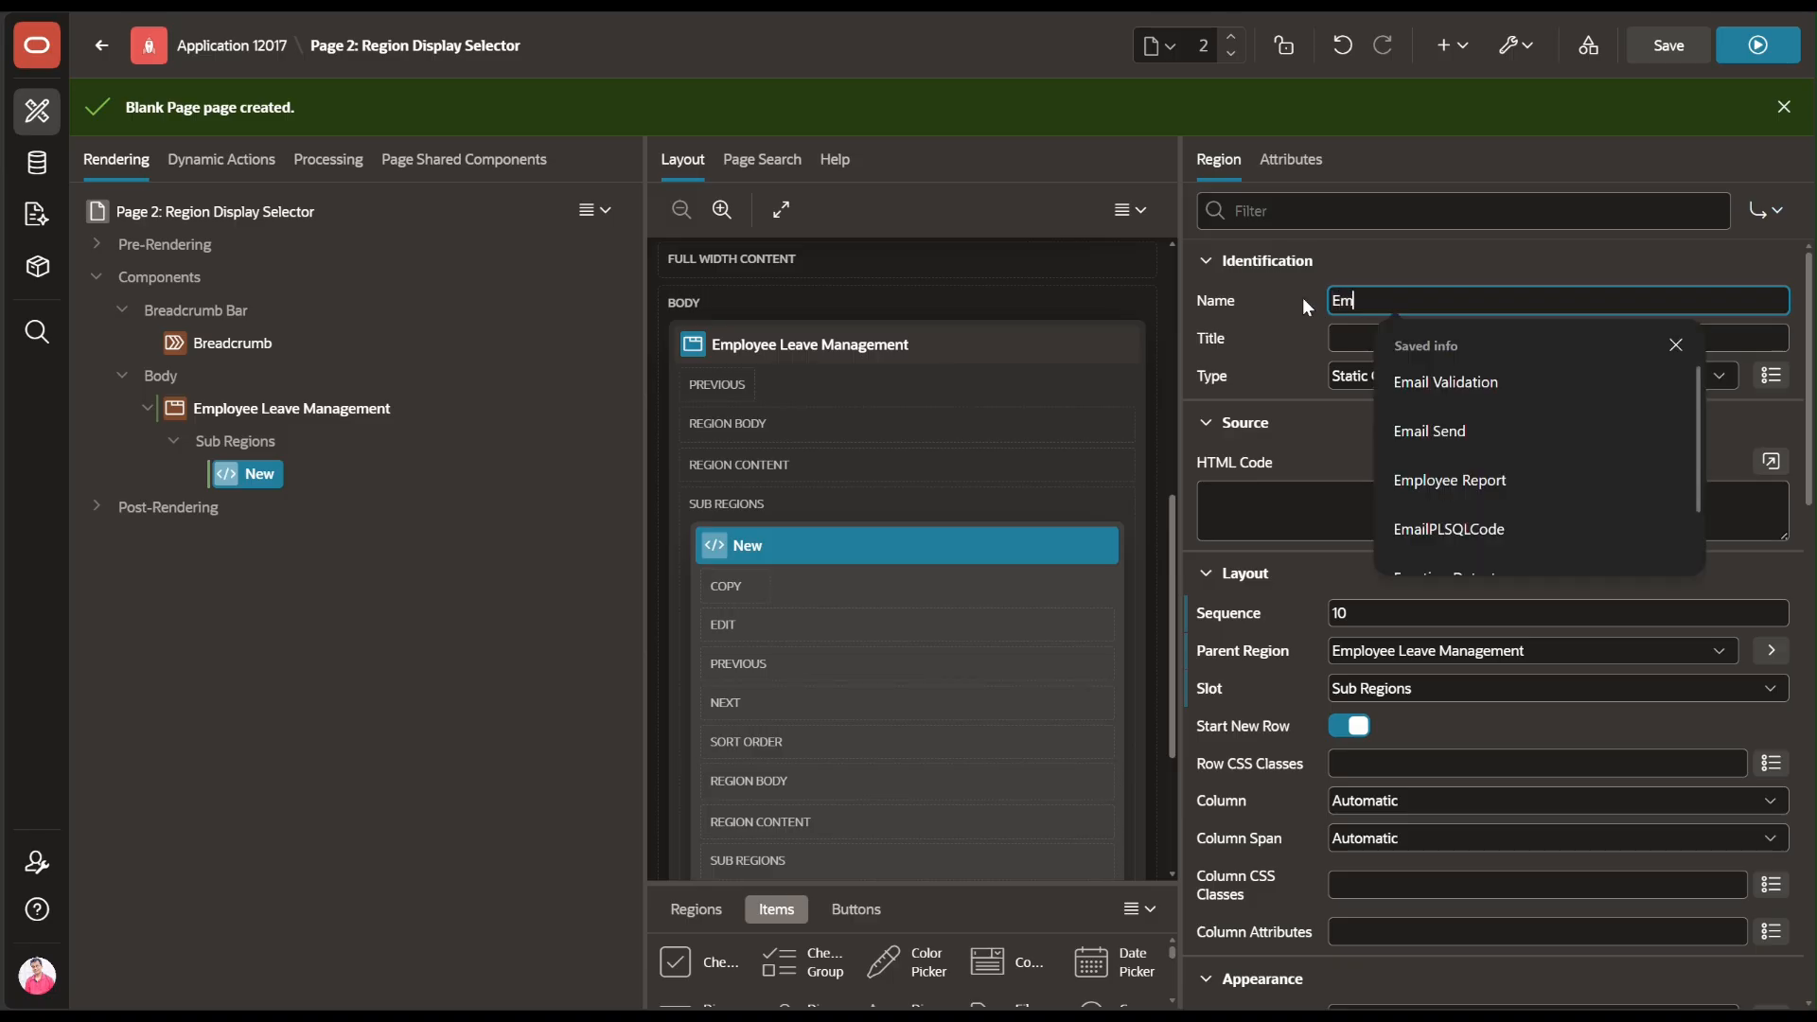
{"action": "type", "text": "ployee"}
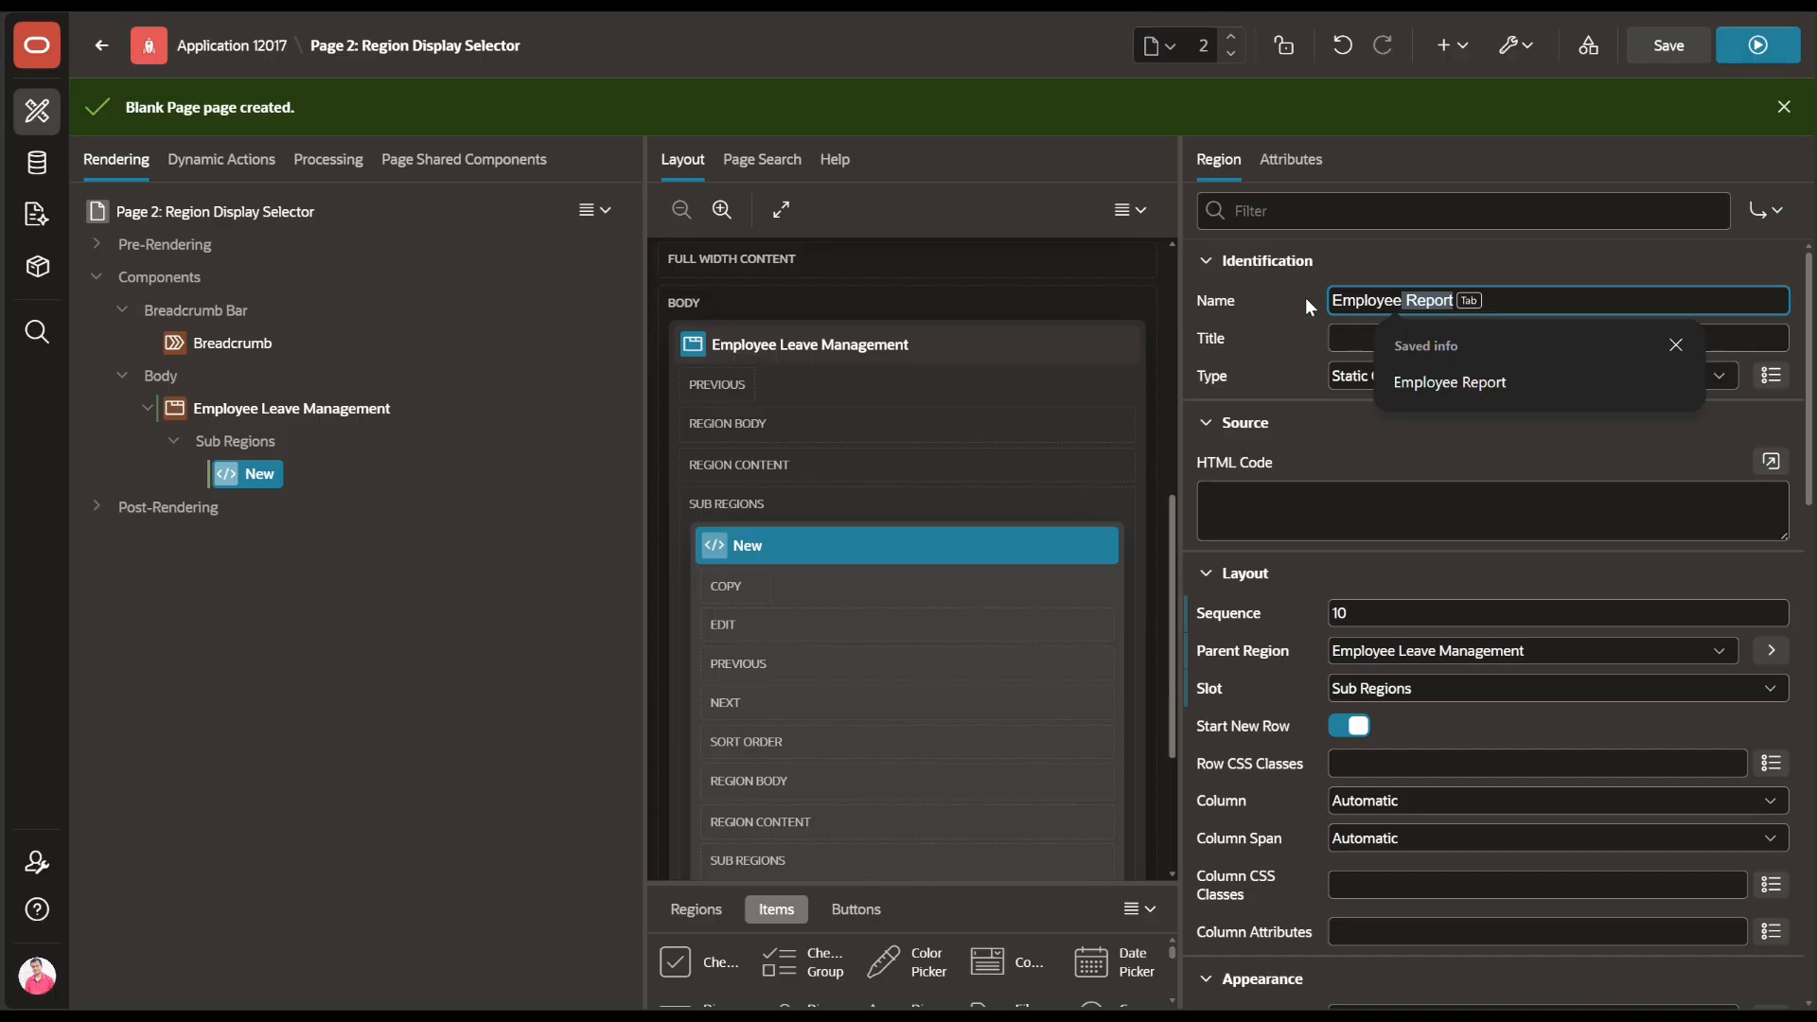
{"action": "key", "text": "Tab"}
{"action": "left_click", "coordinate": [1460, 379]}
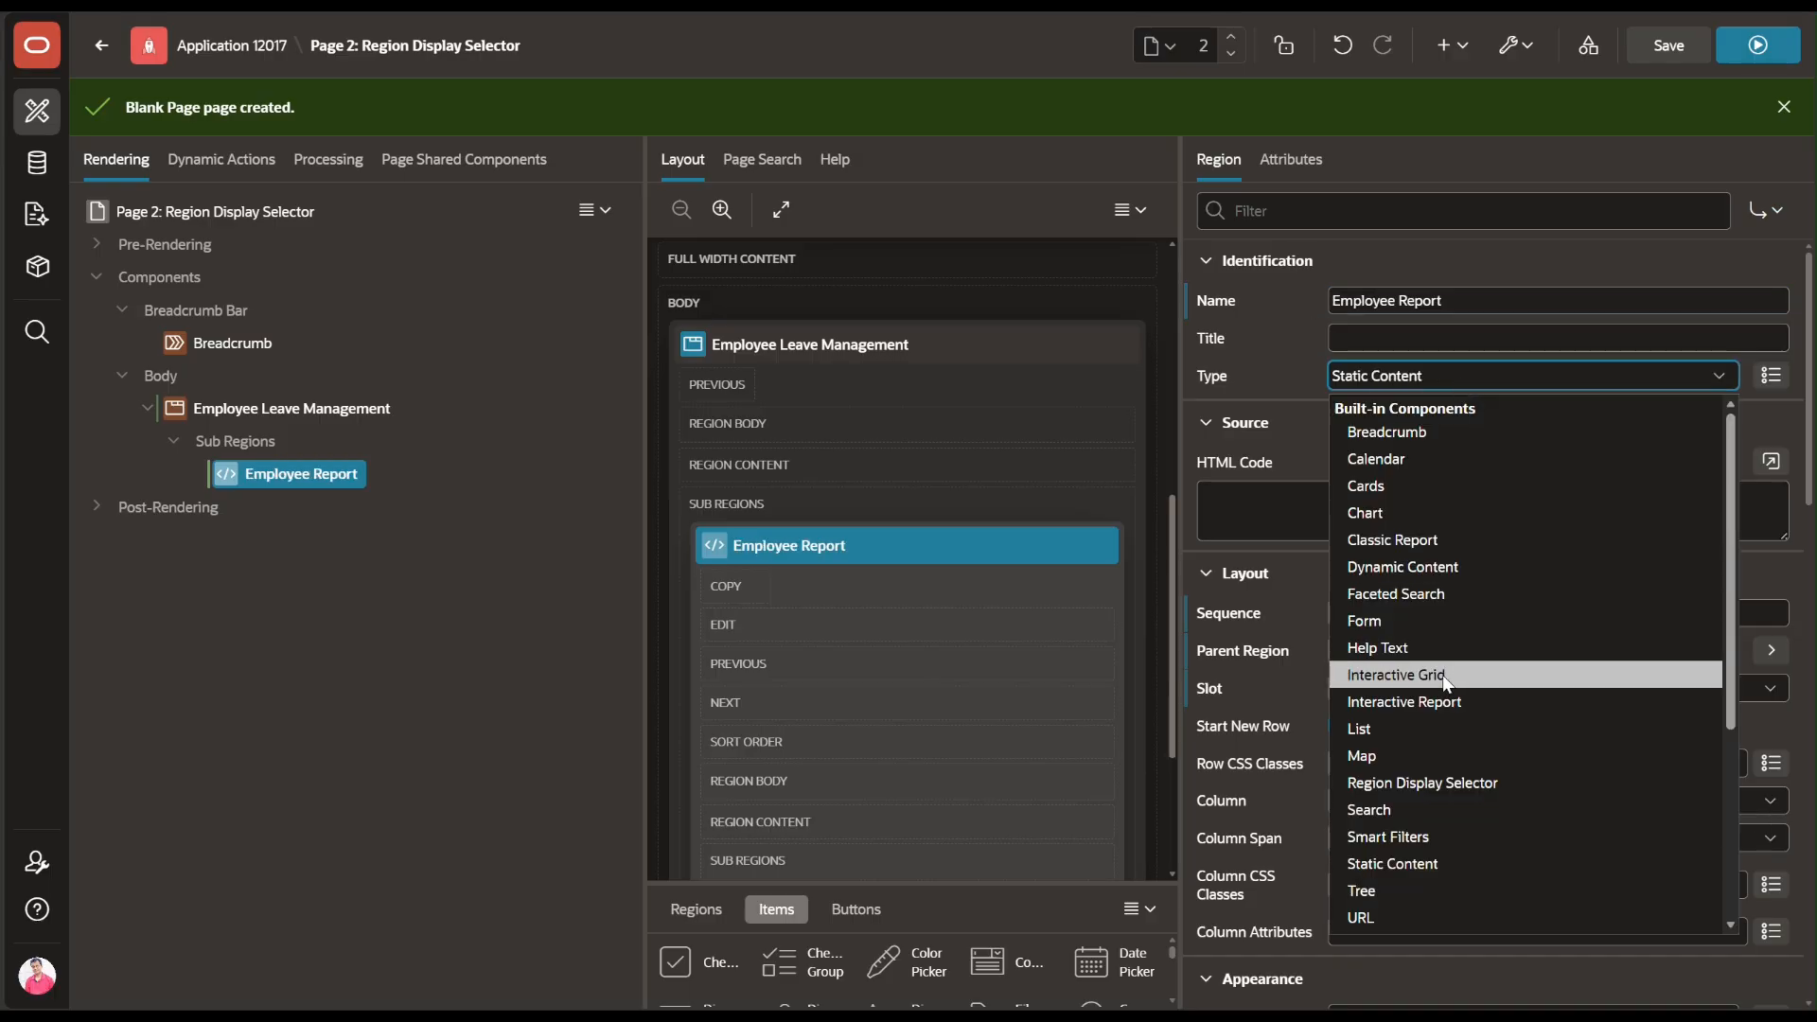
{"action": "left_click", "coordinate": [1442, 701]}
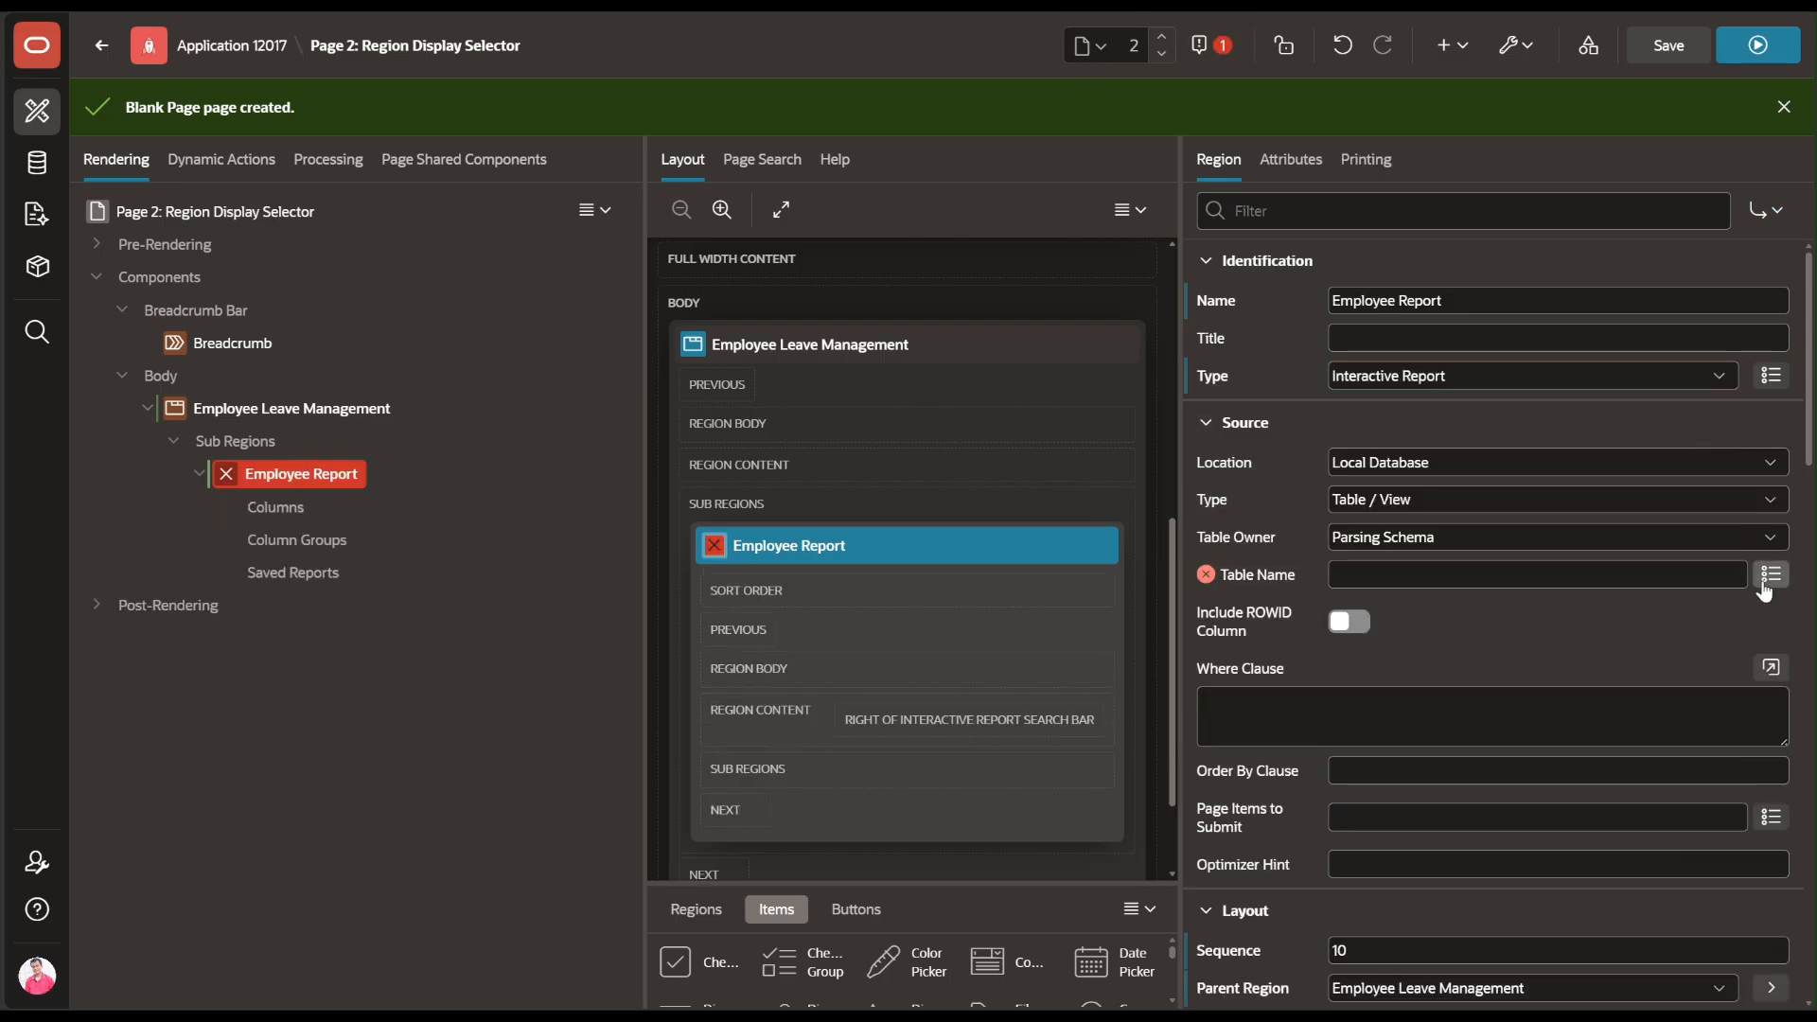
Source the report from the ELMS_EMPLOYEES table and save the page
{"action": "left_click", "coordinate": [1770, 575]}
{"action": "left_click", "coordinate": [752, 349]}
{"action": "type", "text": "emp"}
{"action": "key", "text": "BackSpace"}
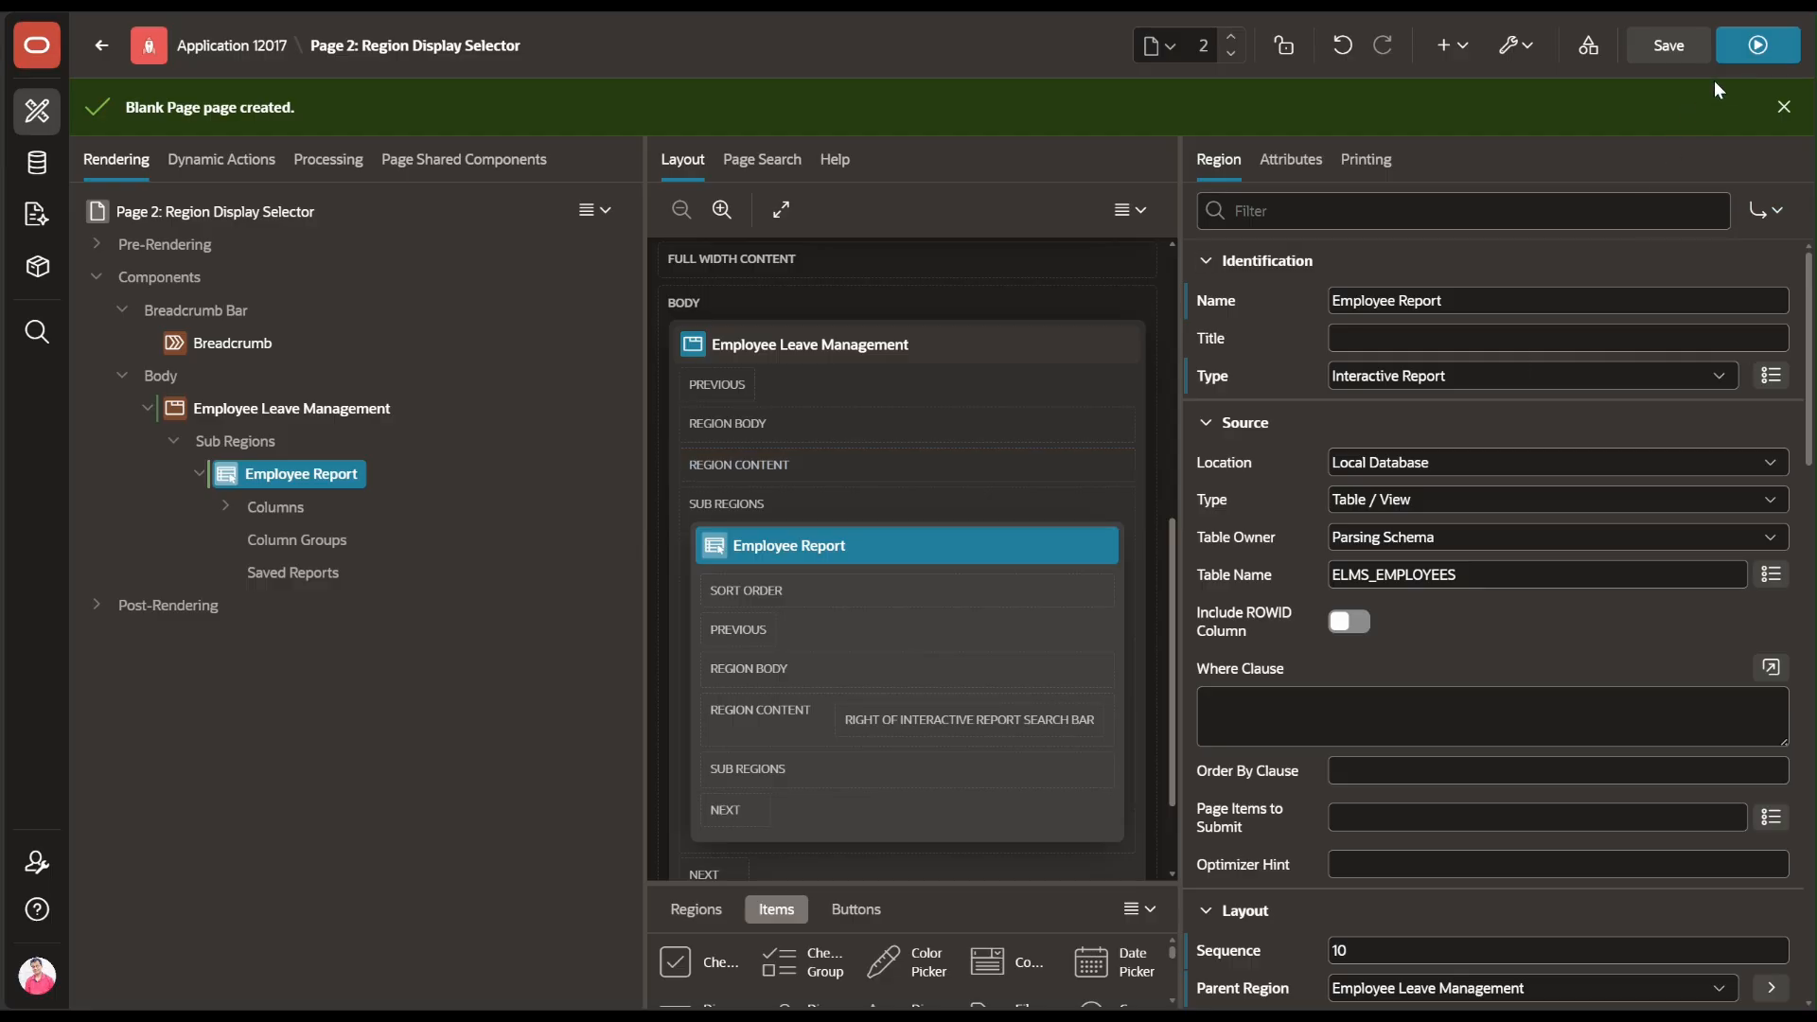
{"action": "left_click", "coordinate": [1663, 59]}
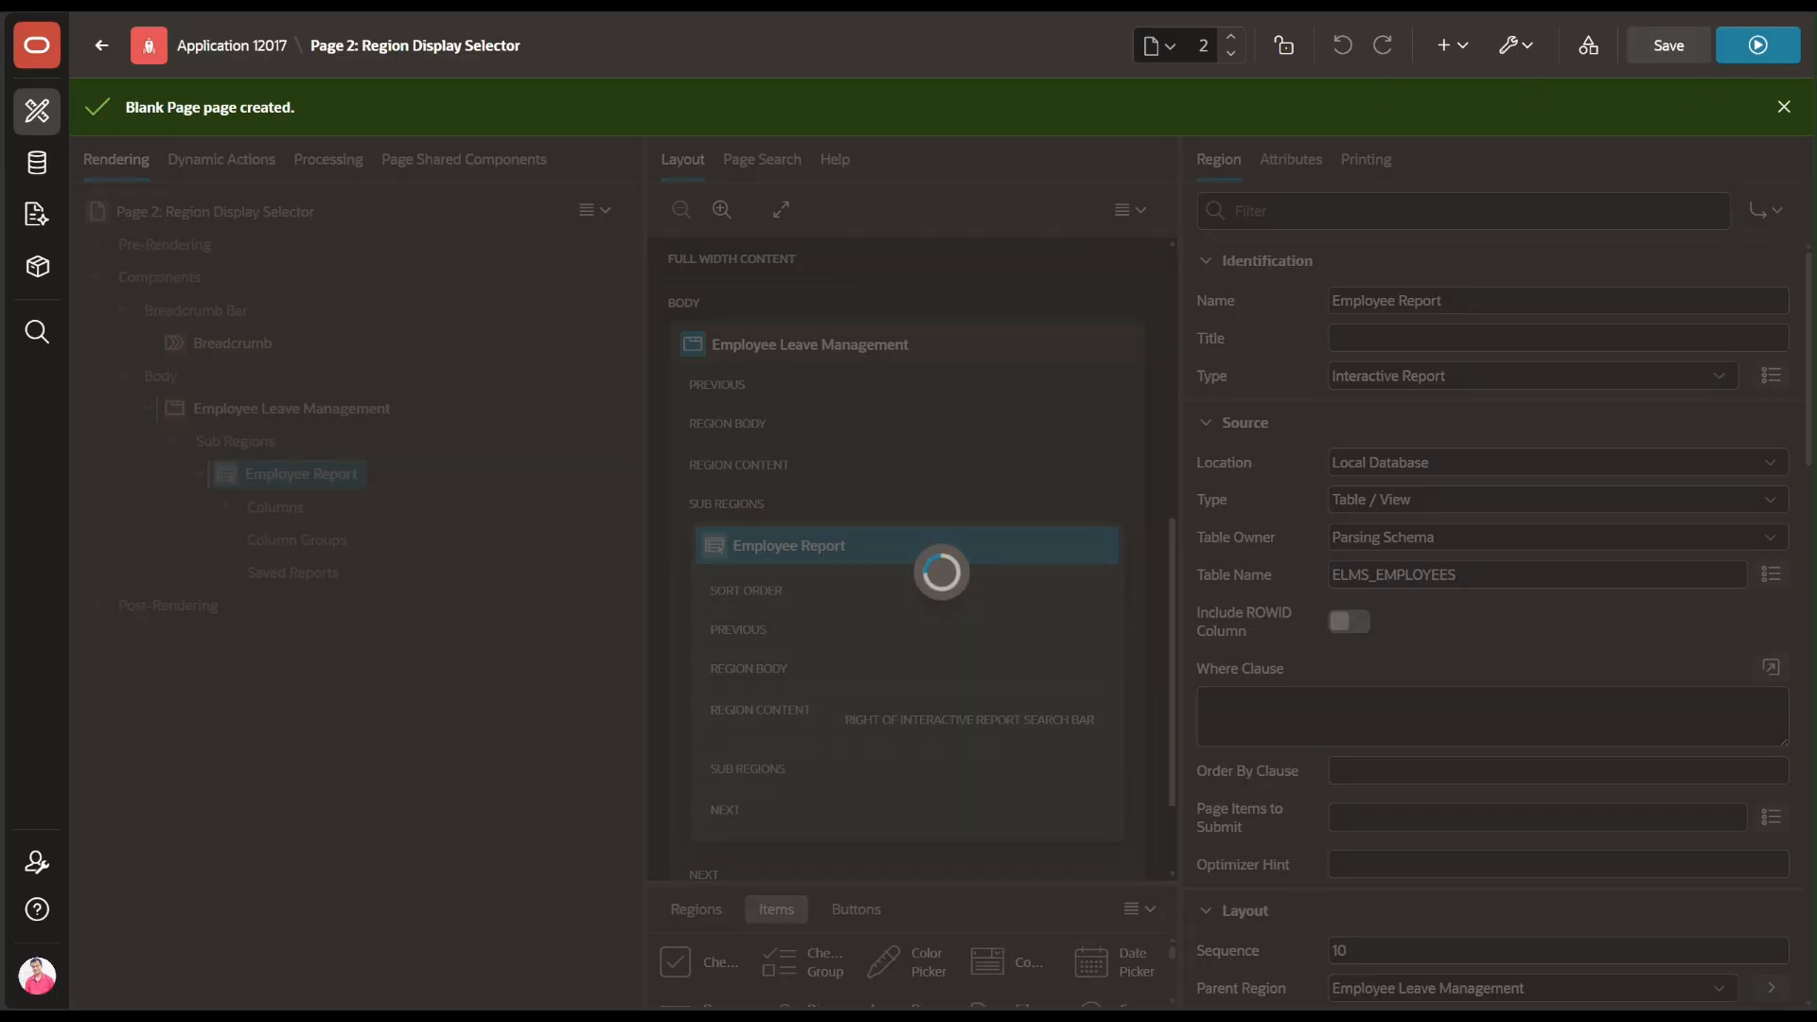
{"action": "left_click", "coordinate": [237, 416]}
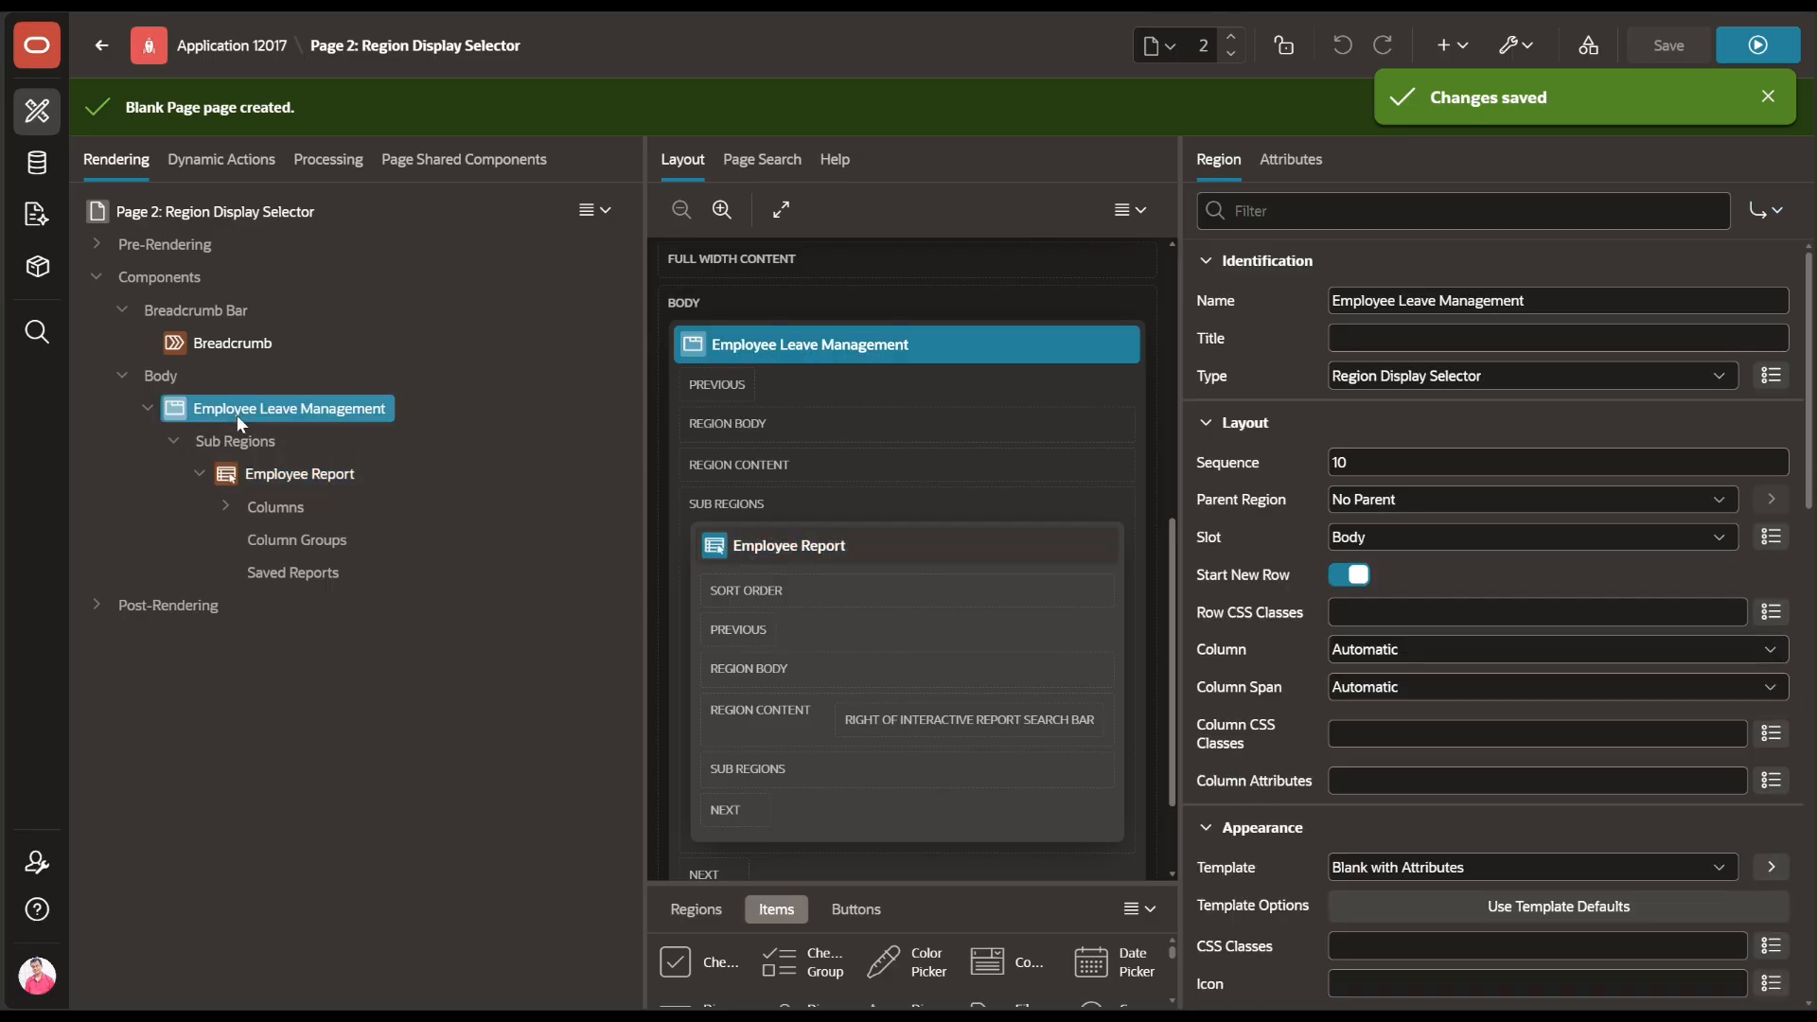
Add a 'Managers' sub region under Employee Leave Management as an Interactive Report
{"action": "right_click", "coordinate": [236, 414]}
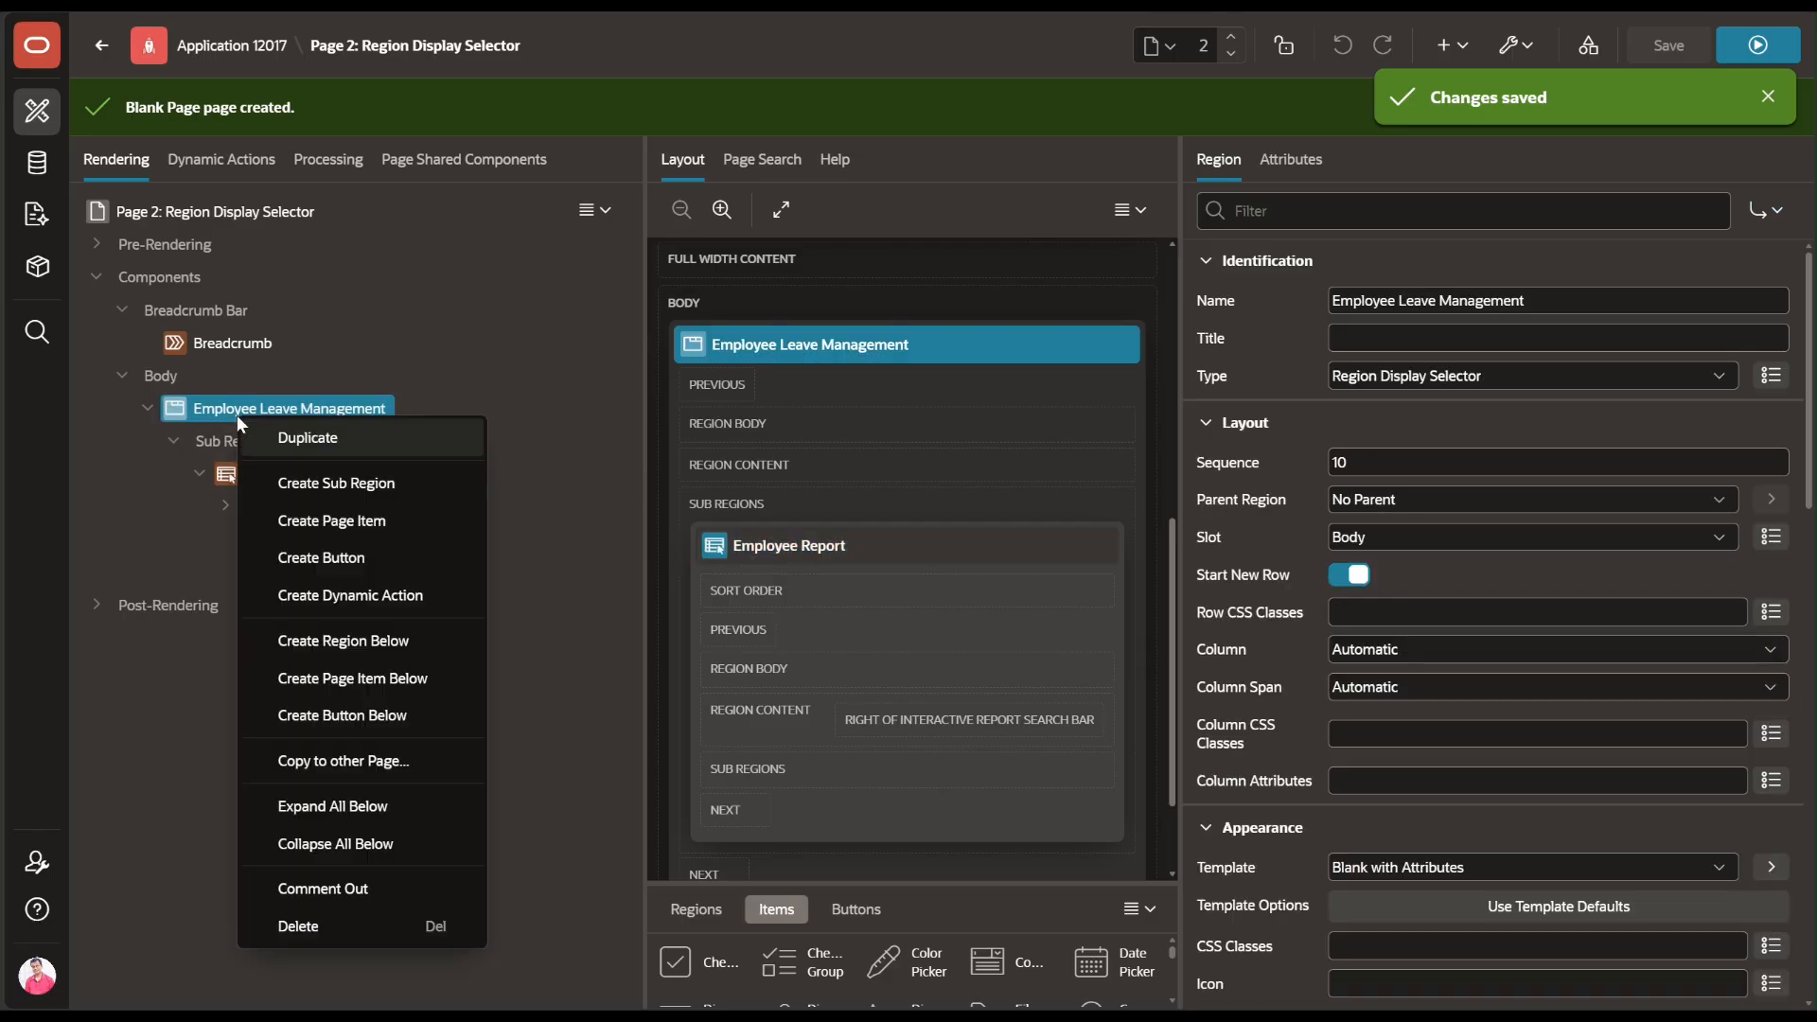
{"action": "left_click", "coordinate": [282, 484]}
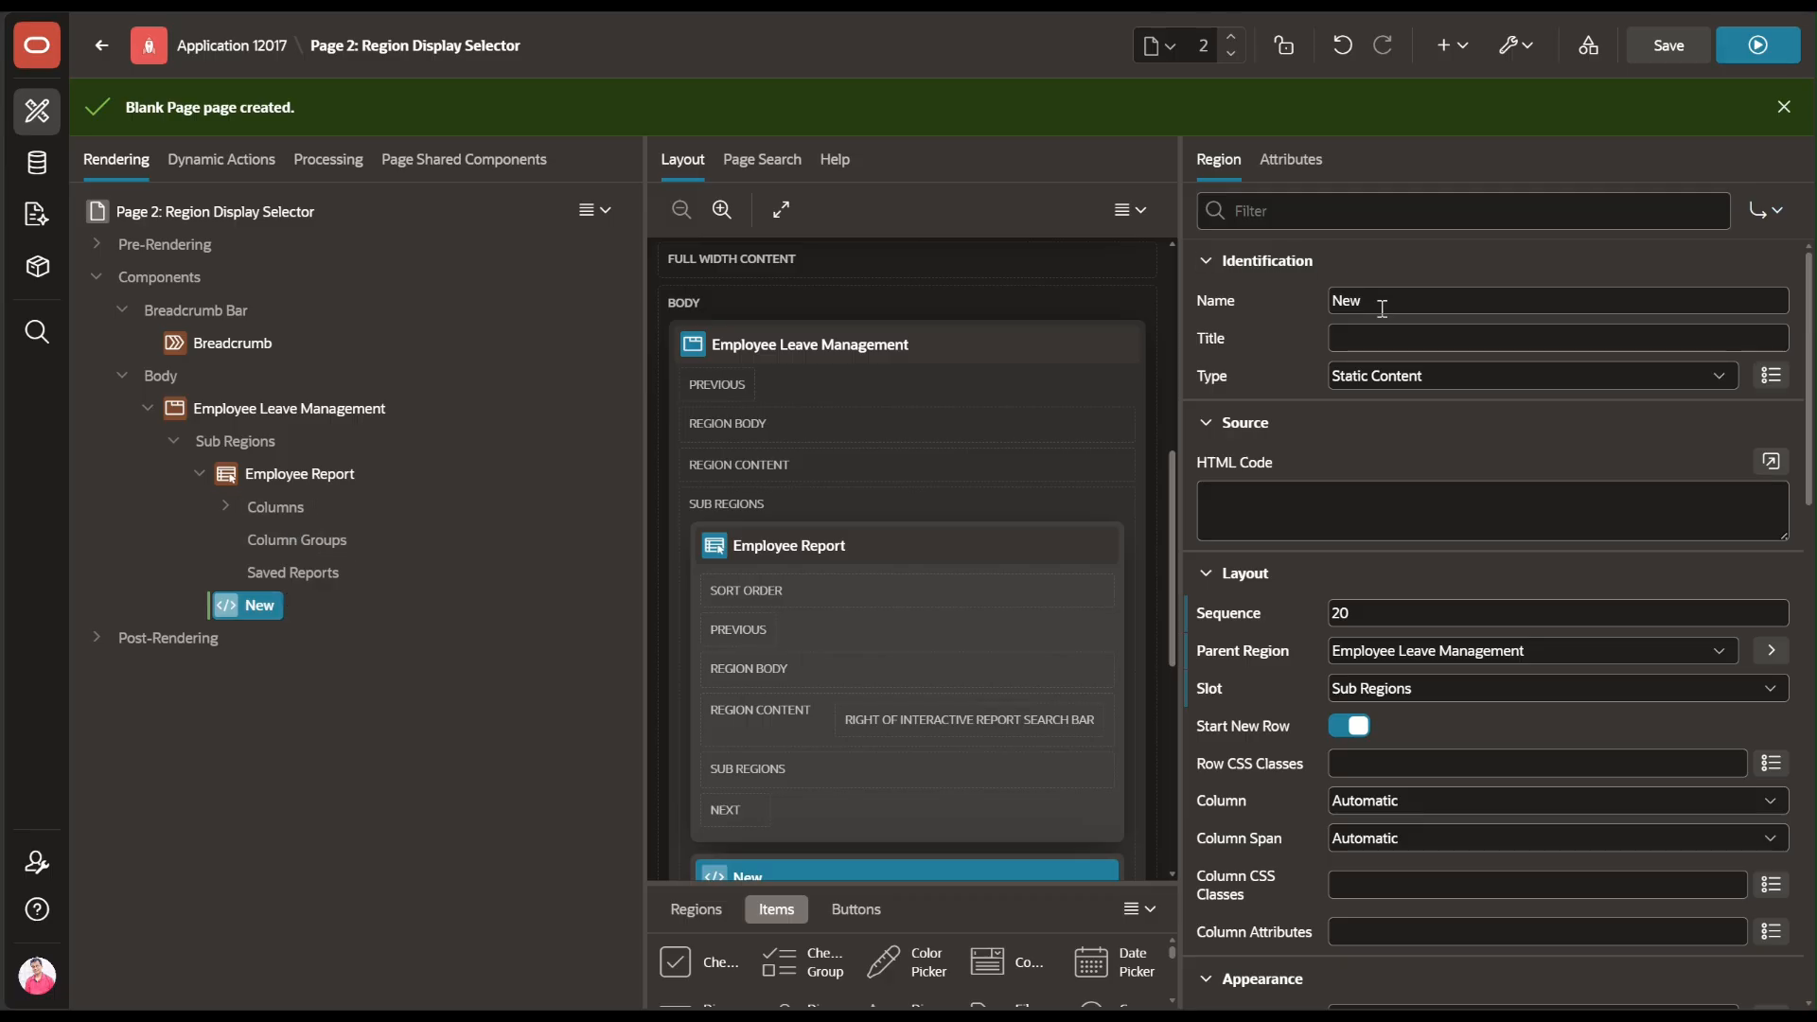
{"action": "left_click", "coordinate": [1316, 304]}
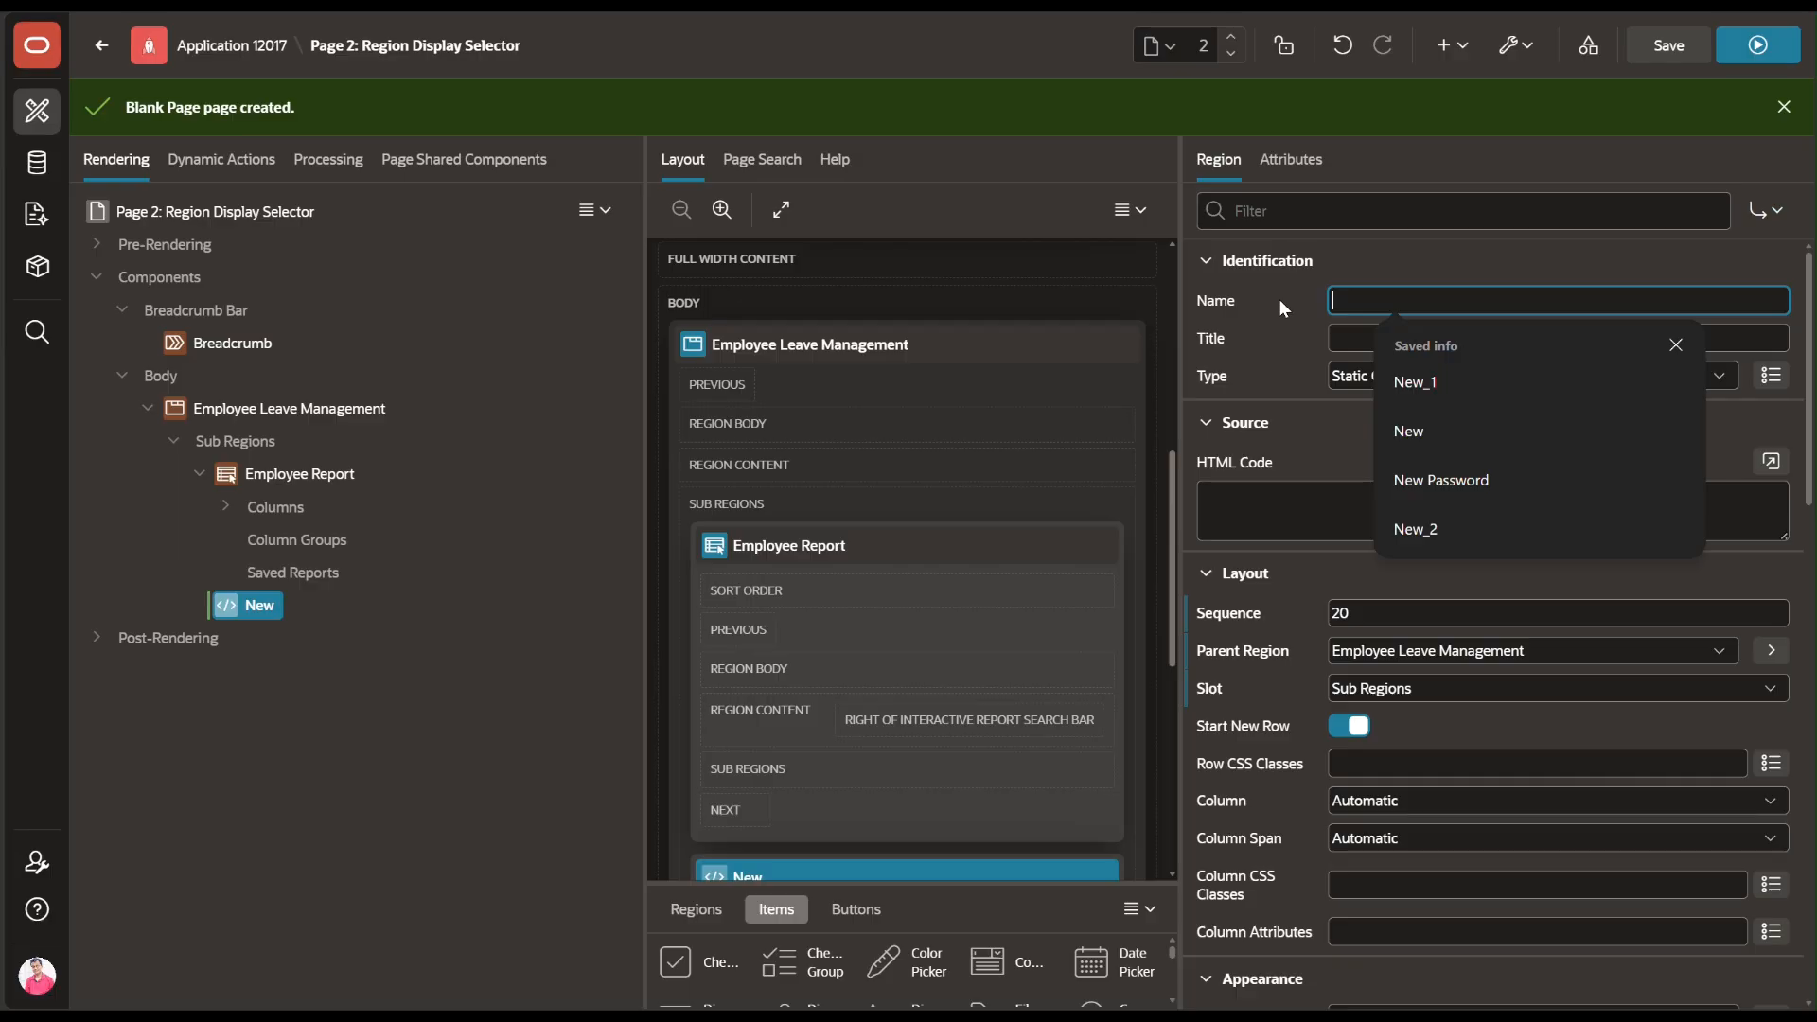
{"action": "type", "text": "Man"}
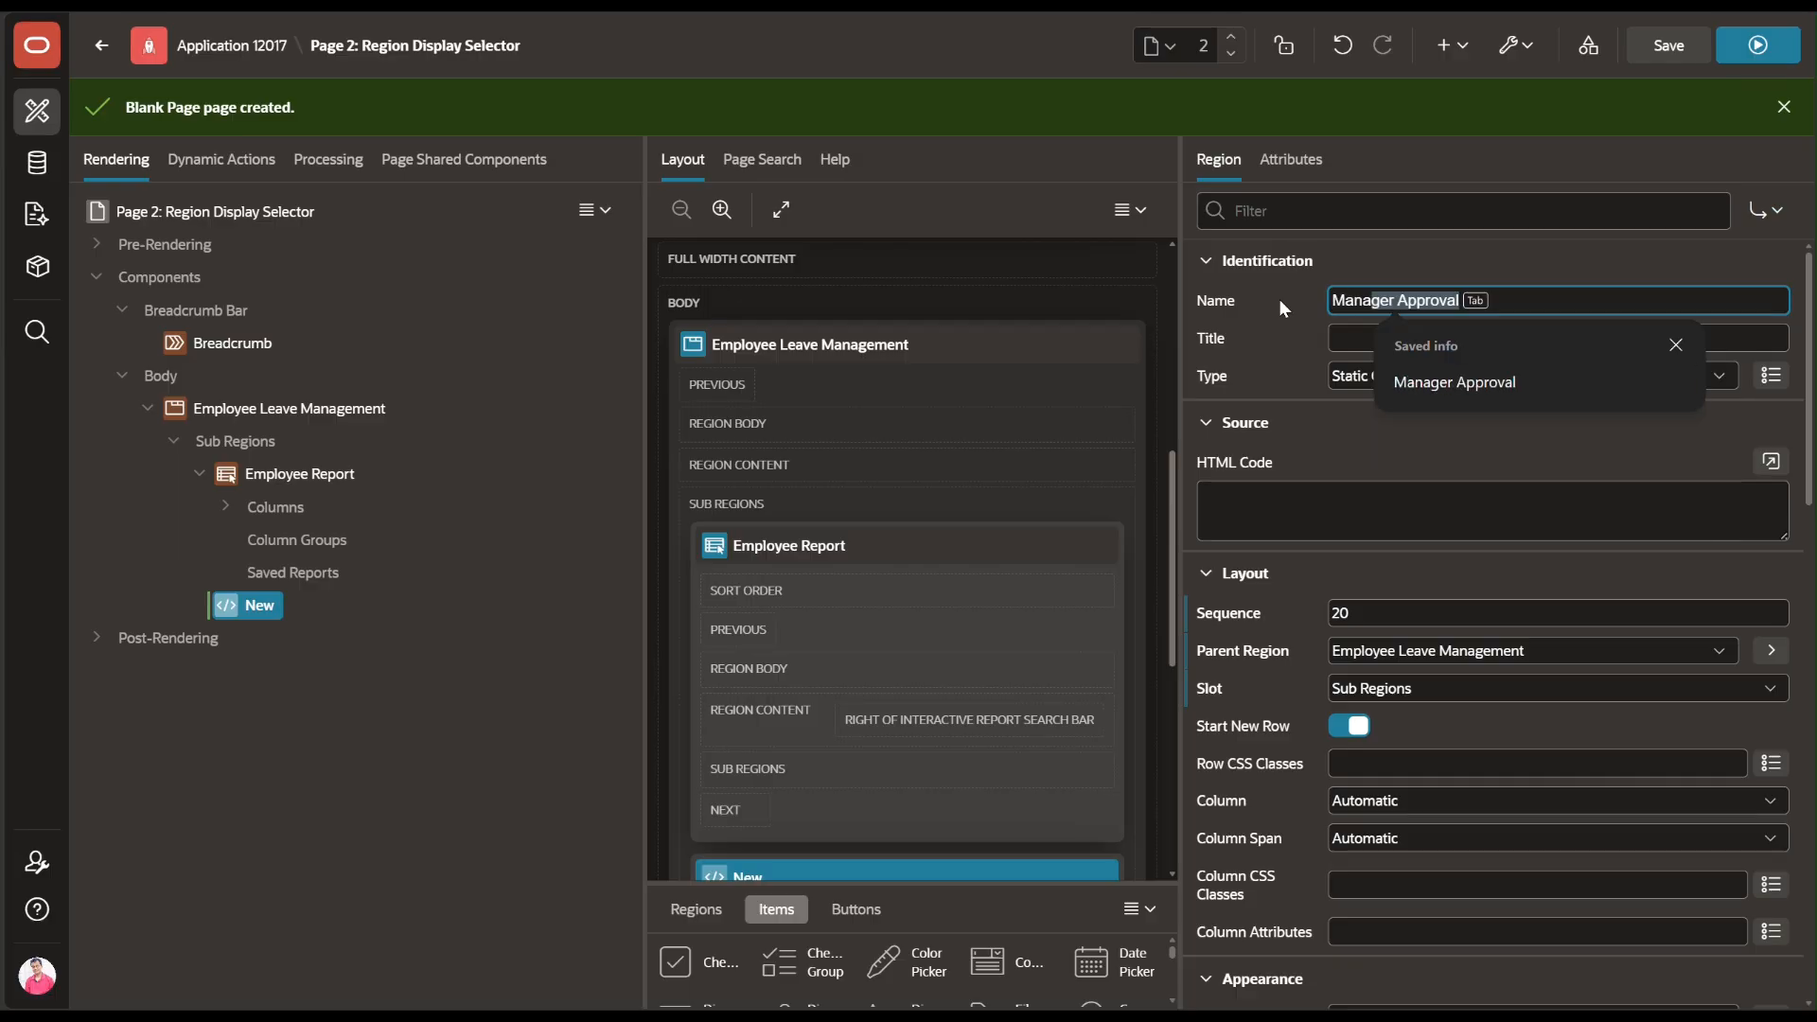
{"action": "type", "text": "agers"}
{"action": "left_click", "coordinate": [1382, 376]}
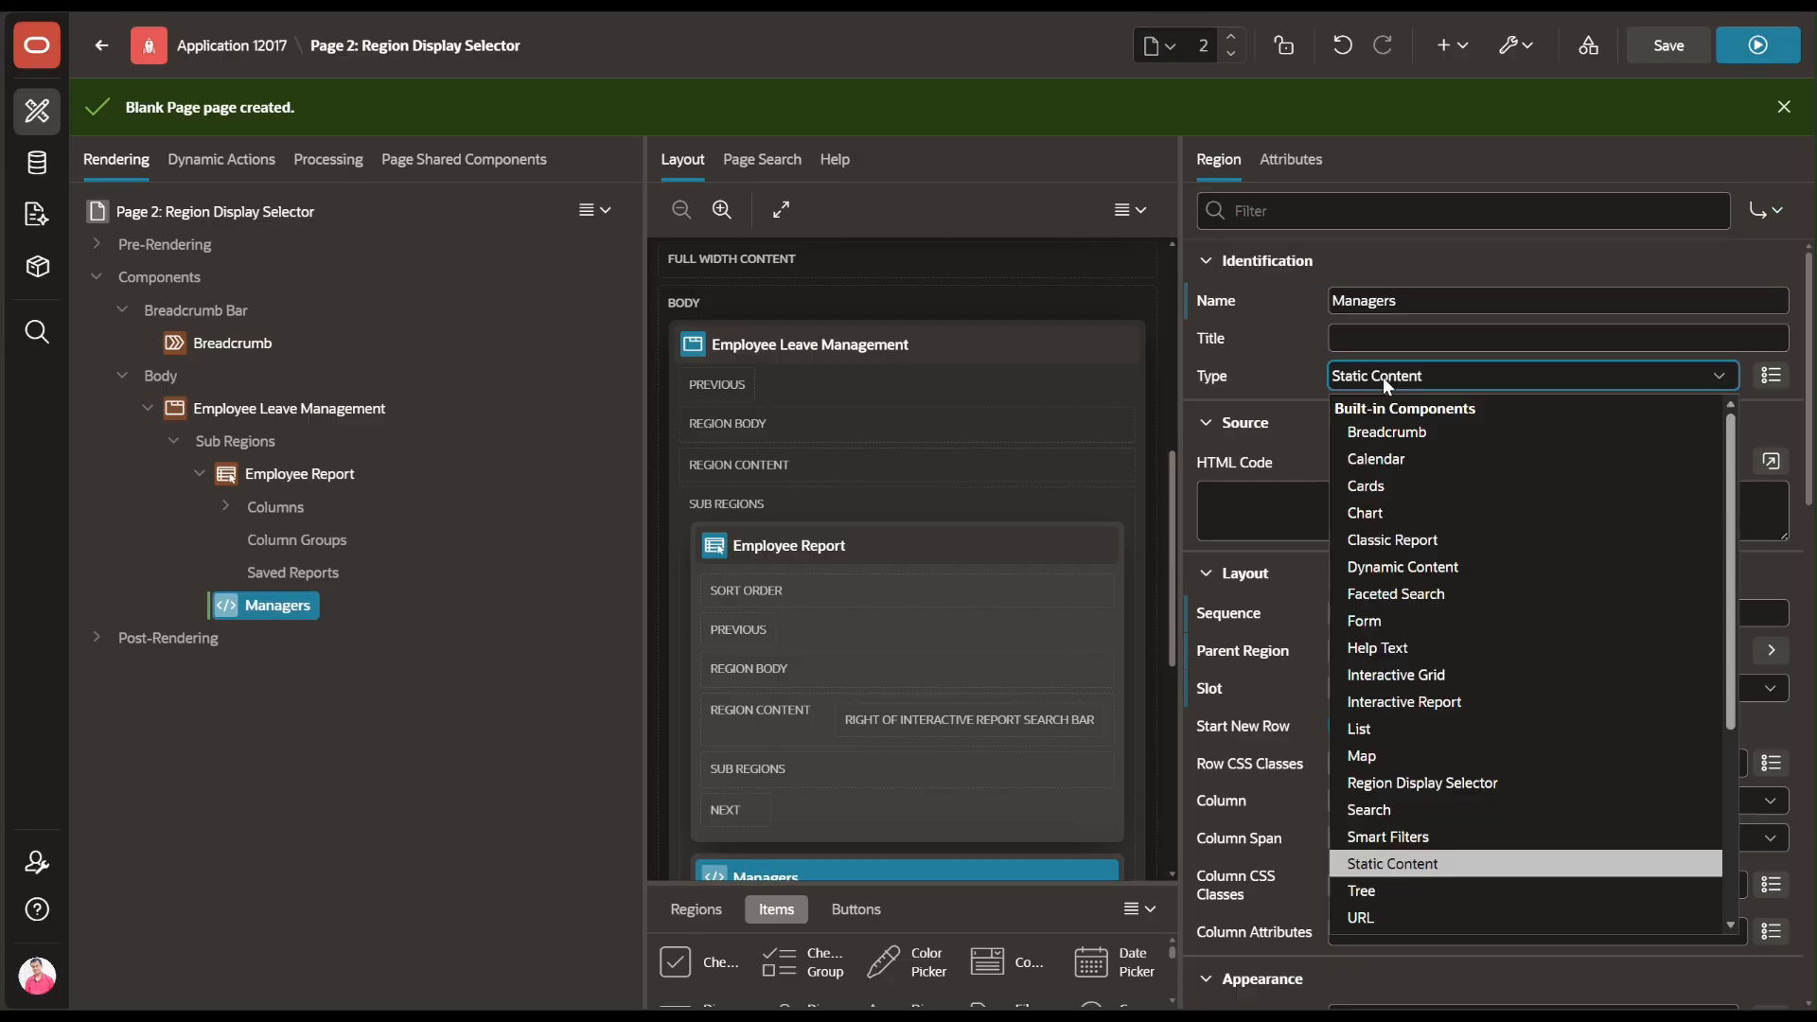
{"action": "left_click", "coordinate": [1377, 705]}
Set the Managers report's source table to ELMS_MANAGERS
{"action": "left_click", "coordinate": [1609, 574]}
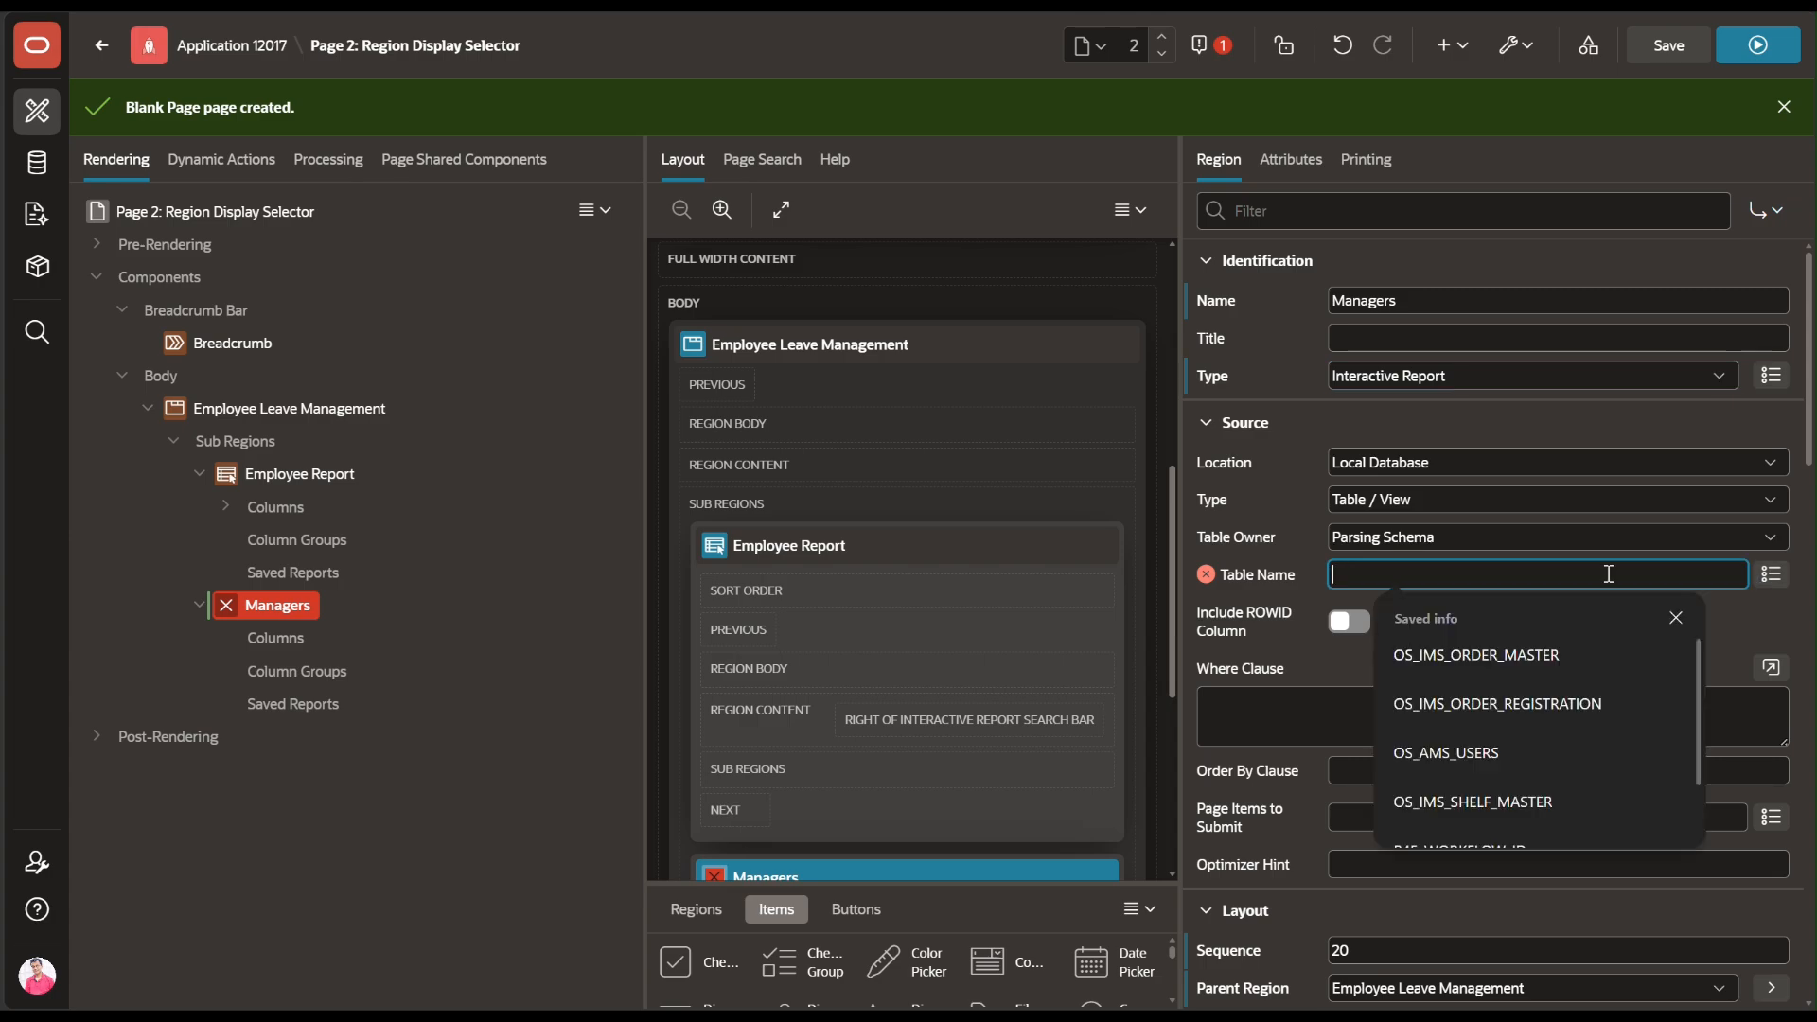
{"action": "type", "text": "e"}
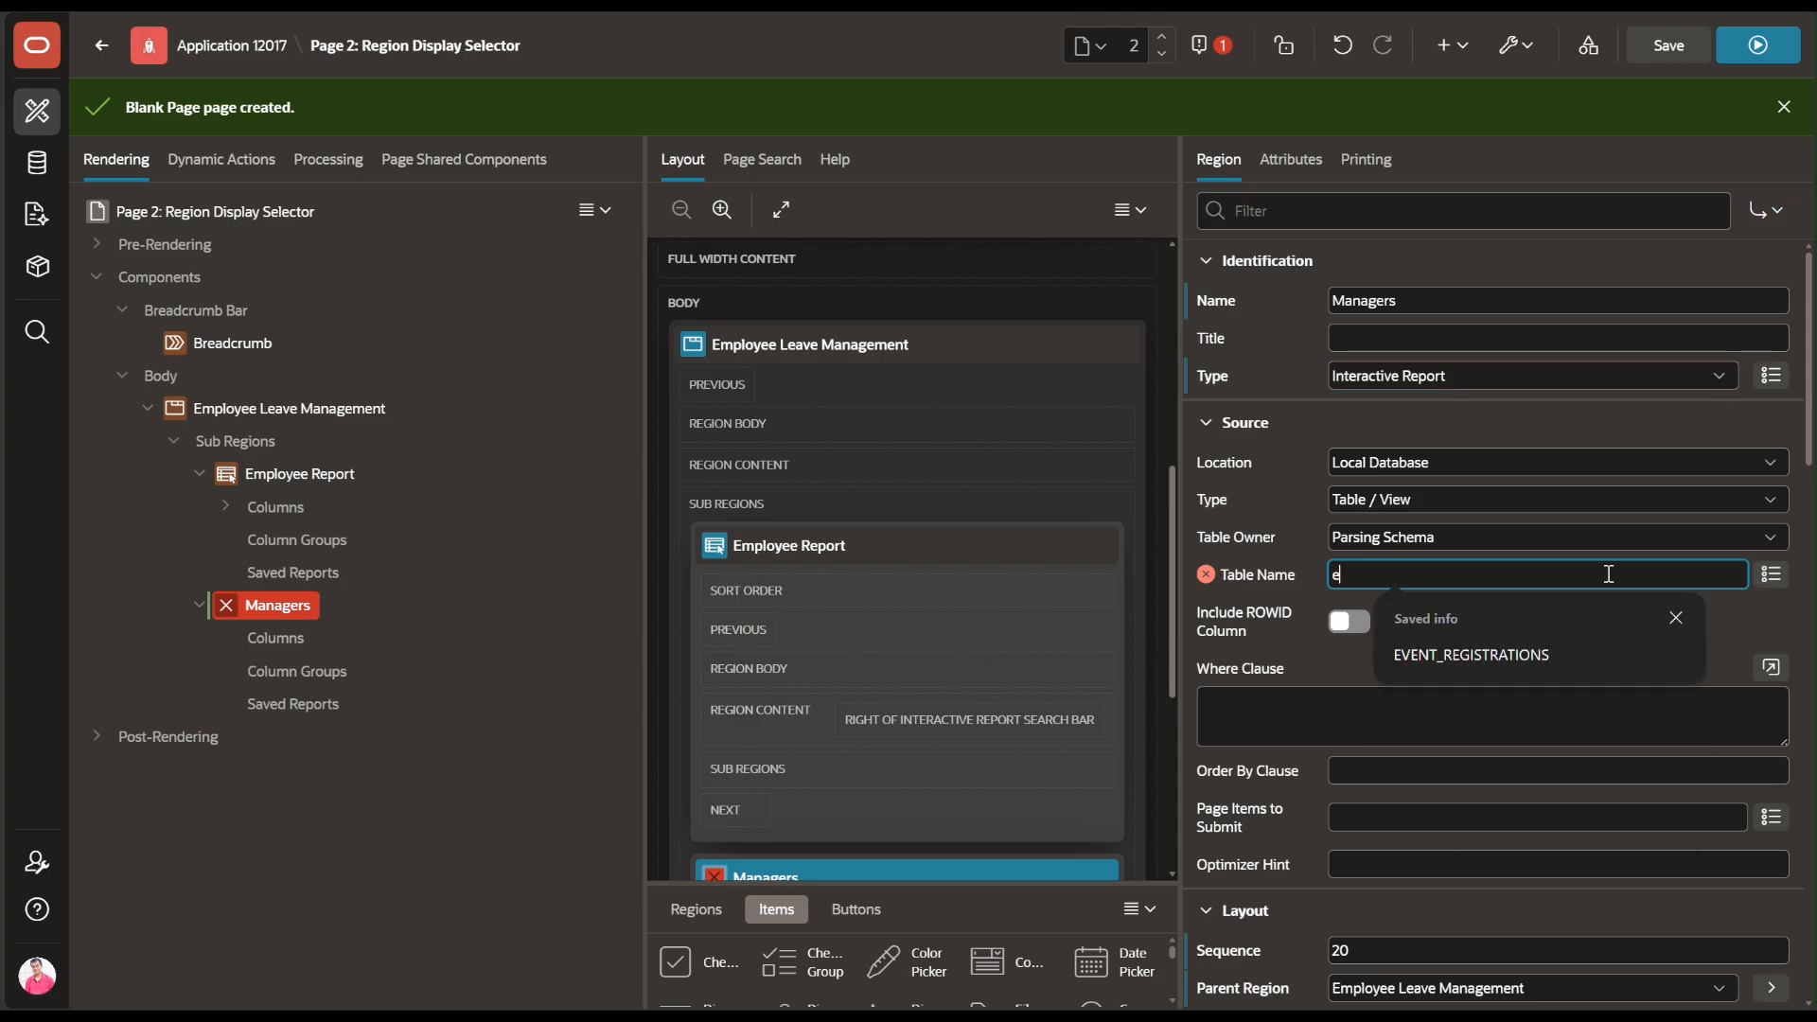
{"action": "type", "text": "lms"}
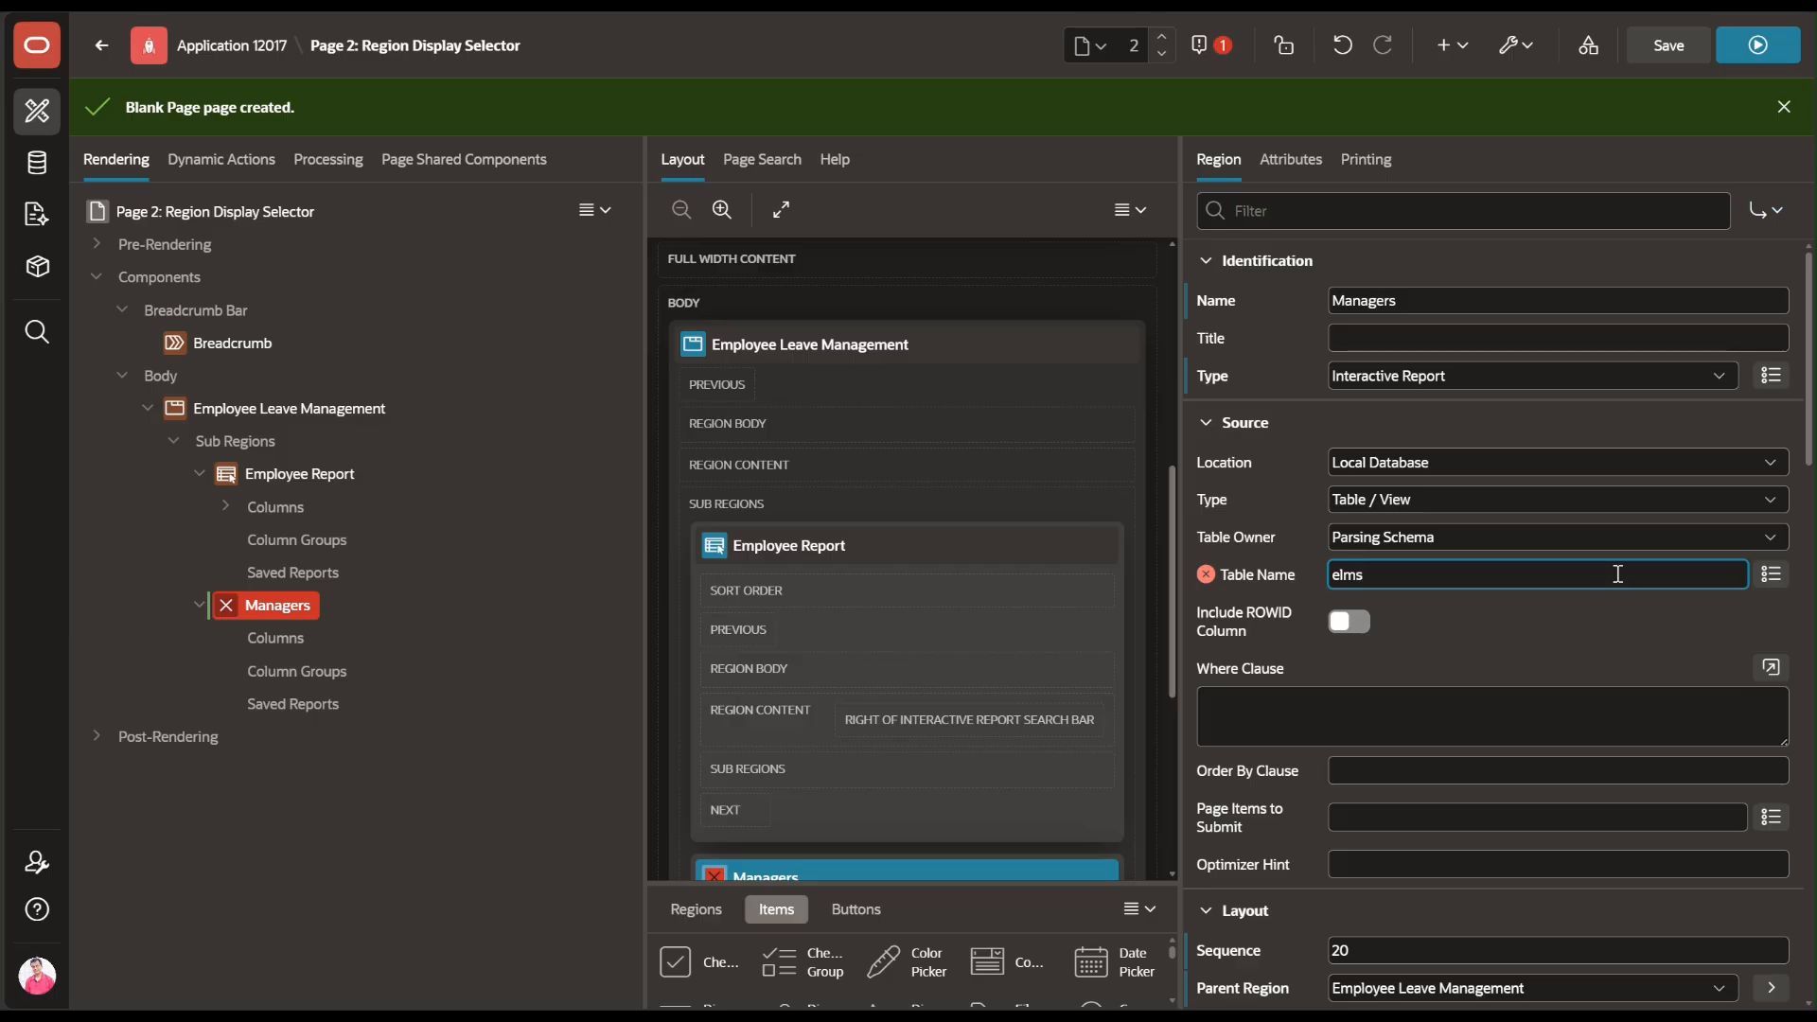
{"action": "scroll", "coordinate": [1794, 567], "scroll_direction": "down", "scroll_amount": 5}
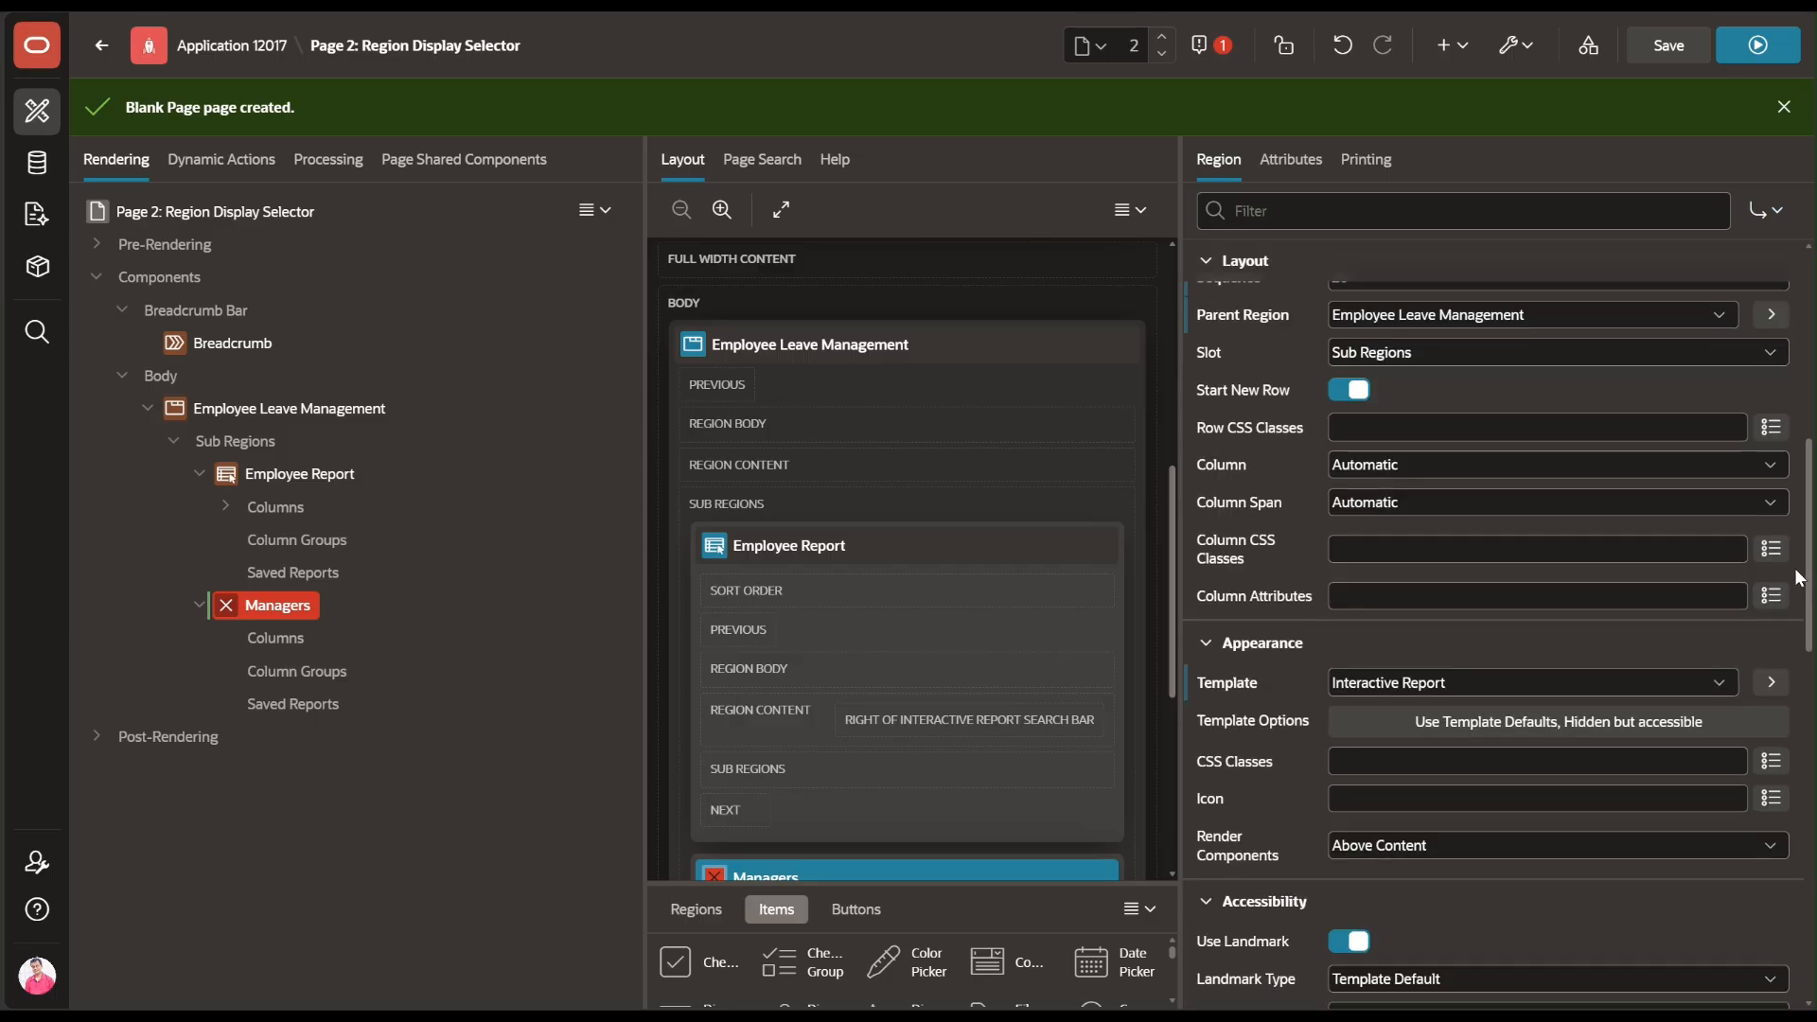
{"action": "scroll", "coordinate": [1427, 416], "scroll_direction": "up", "scroll_amount": 5}
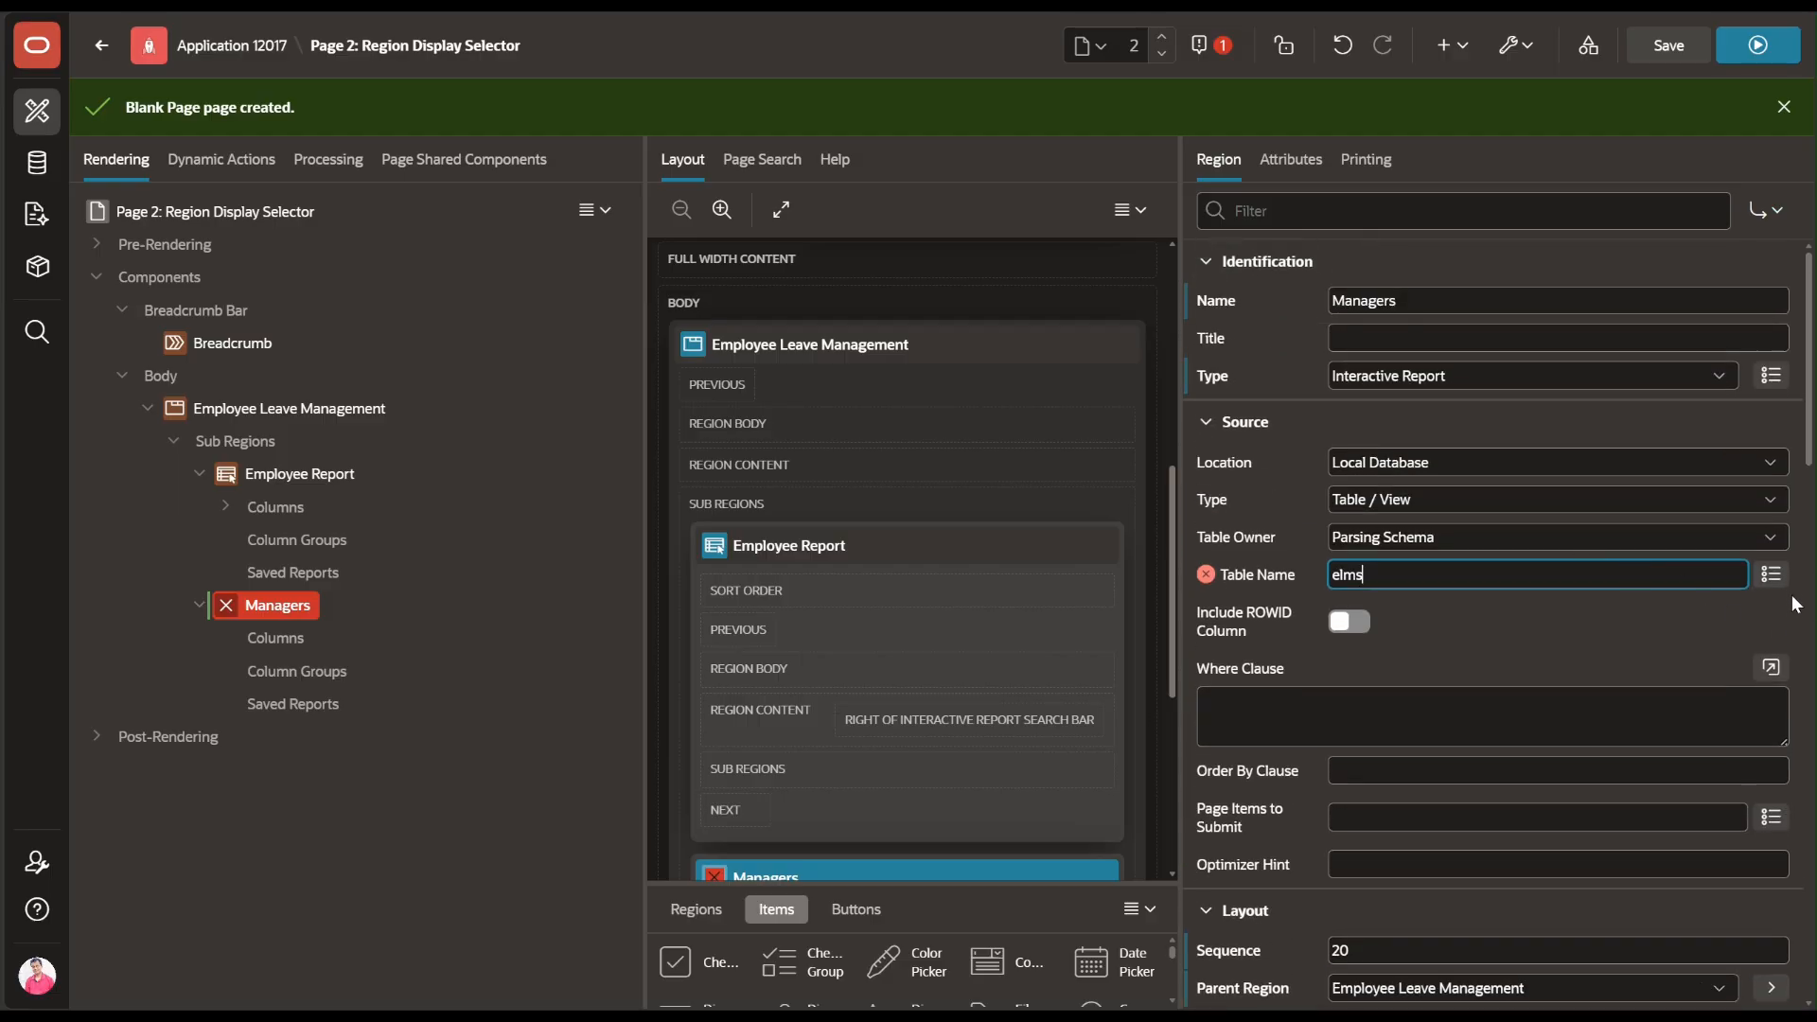
{"action": "left_click", "coordinate": [1770, 574]}
{"action": "type", "text": "emls"}
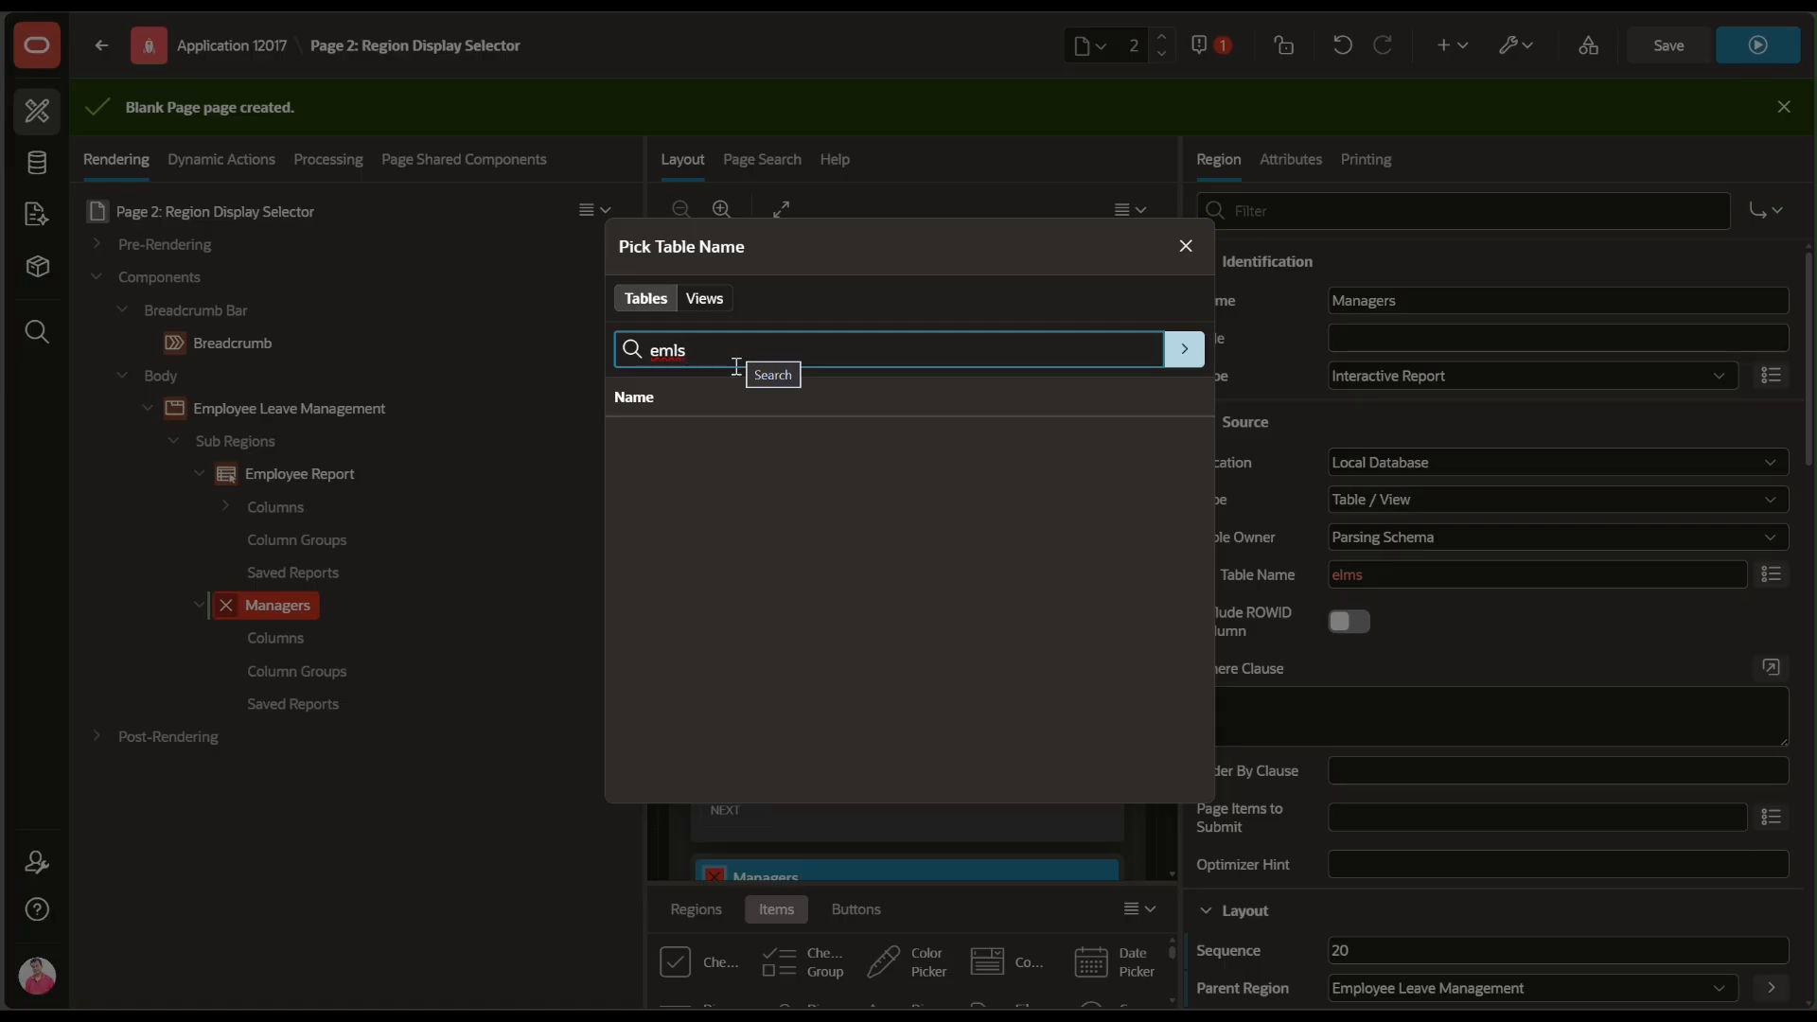
{"action": "key", "text": "BackSpace"}
{"action": "key", "text": "BackSpace"}
{"action": "key", "text": "BackSpace"}
{"action": "type", "text": "lms"}
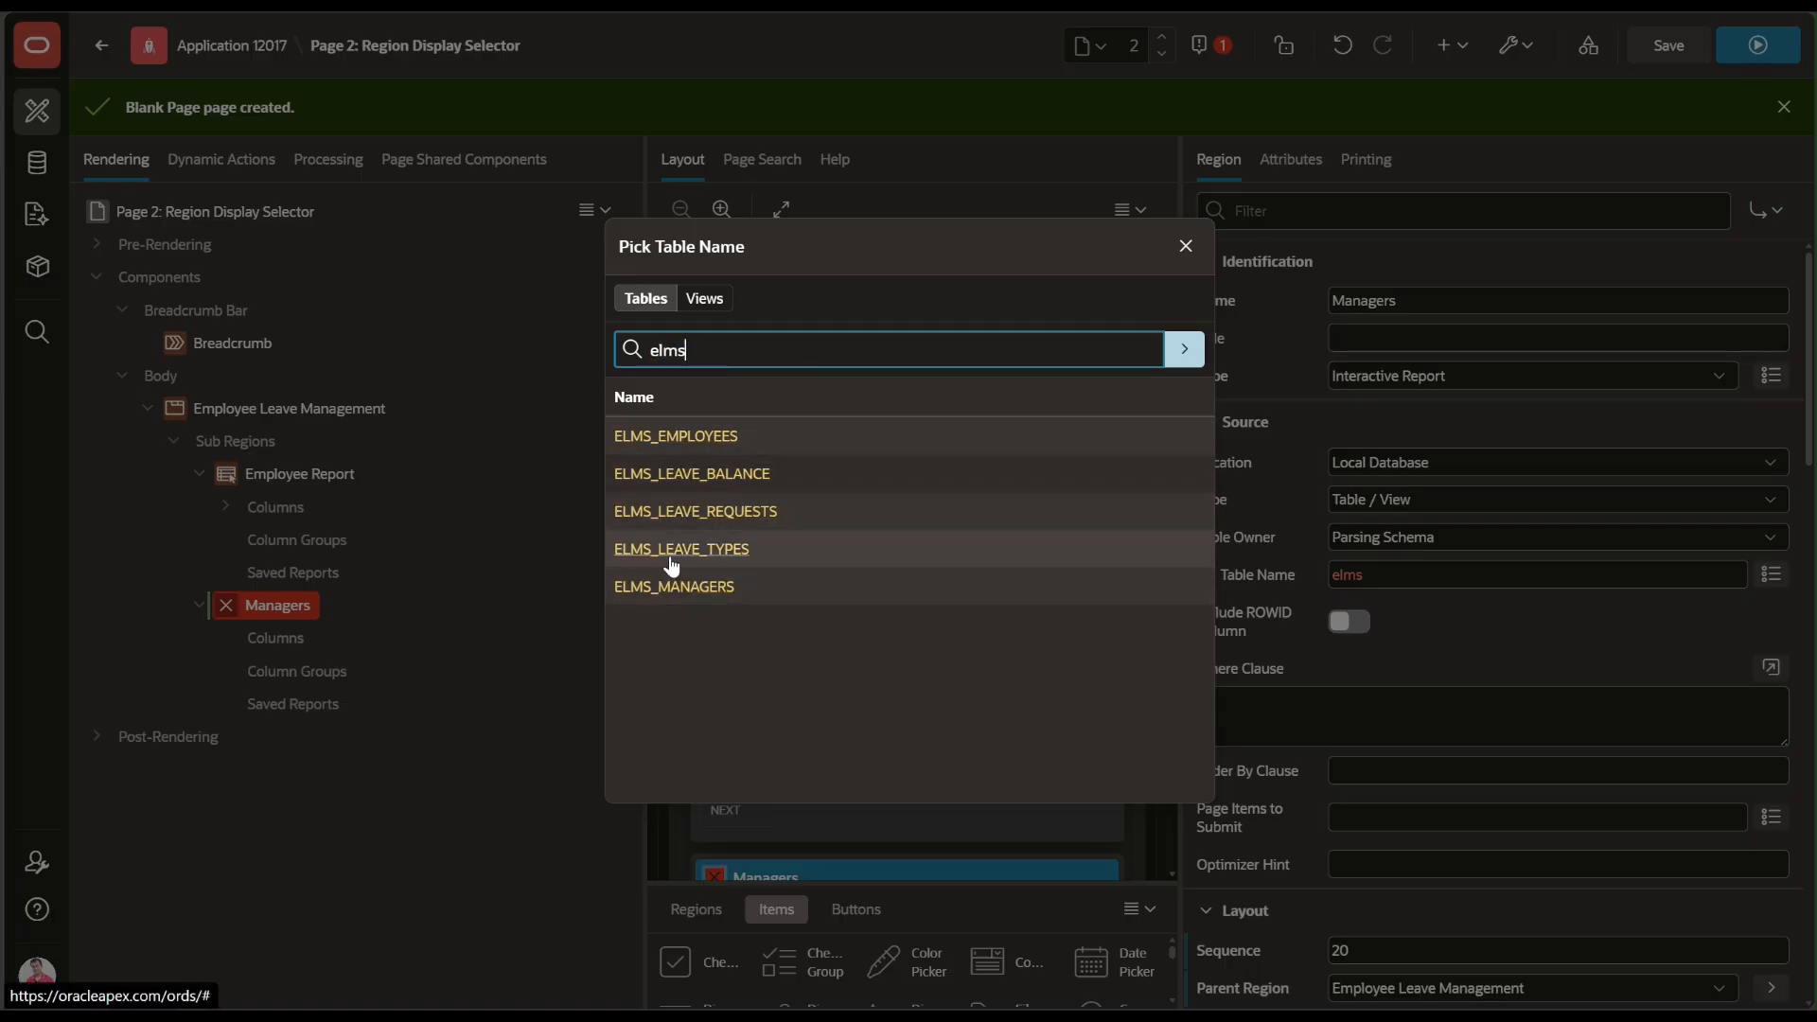
{"action": "left_click", "coordinate": [673, 587]}
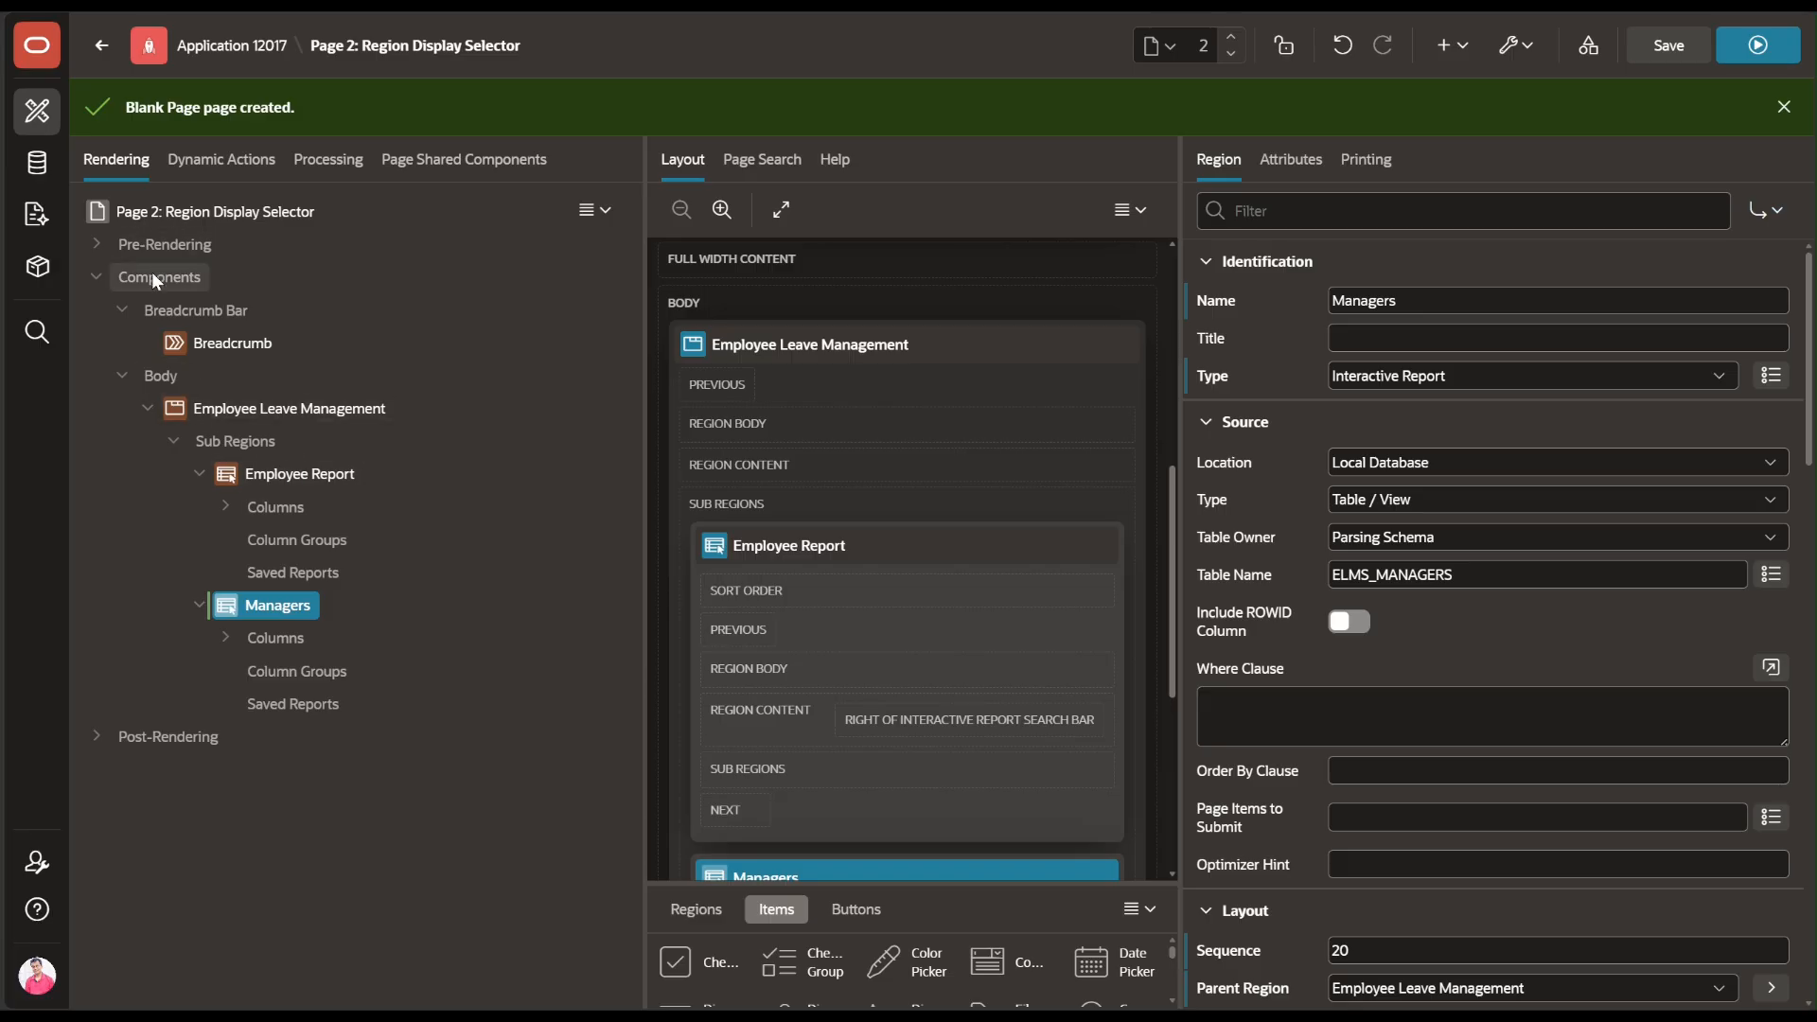
{"action": "left_click", "coordinate": [206, 414]}
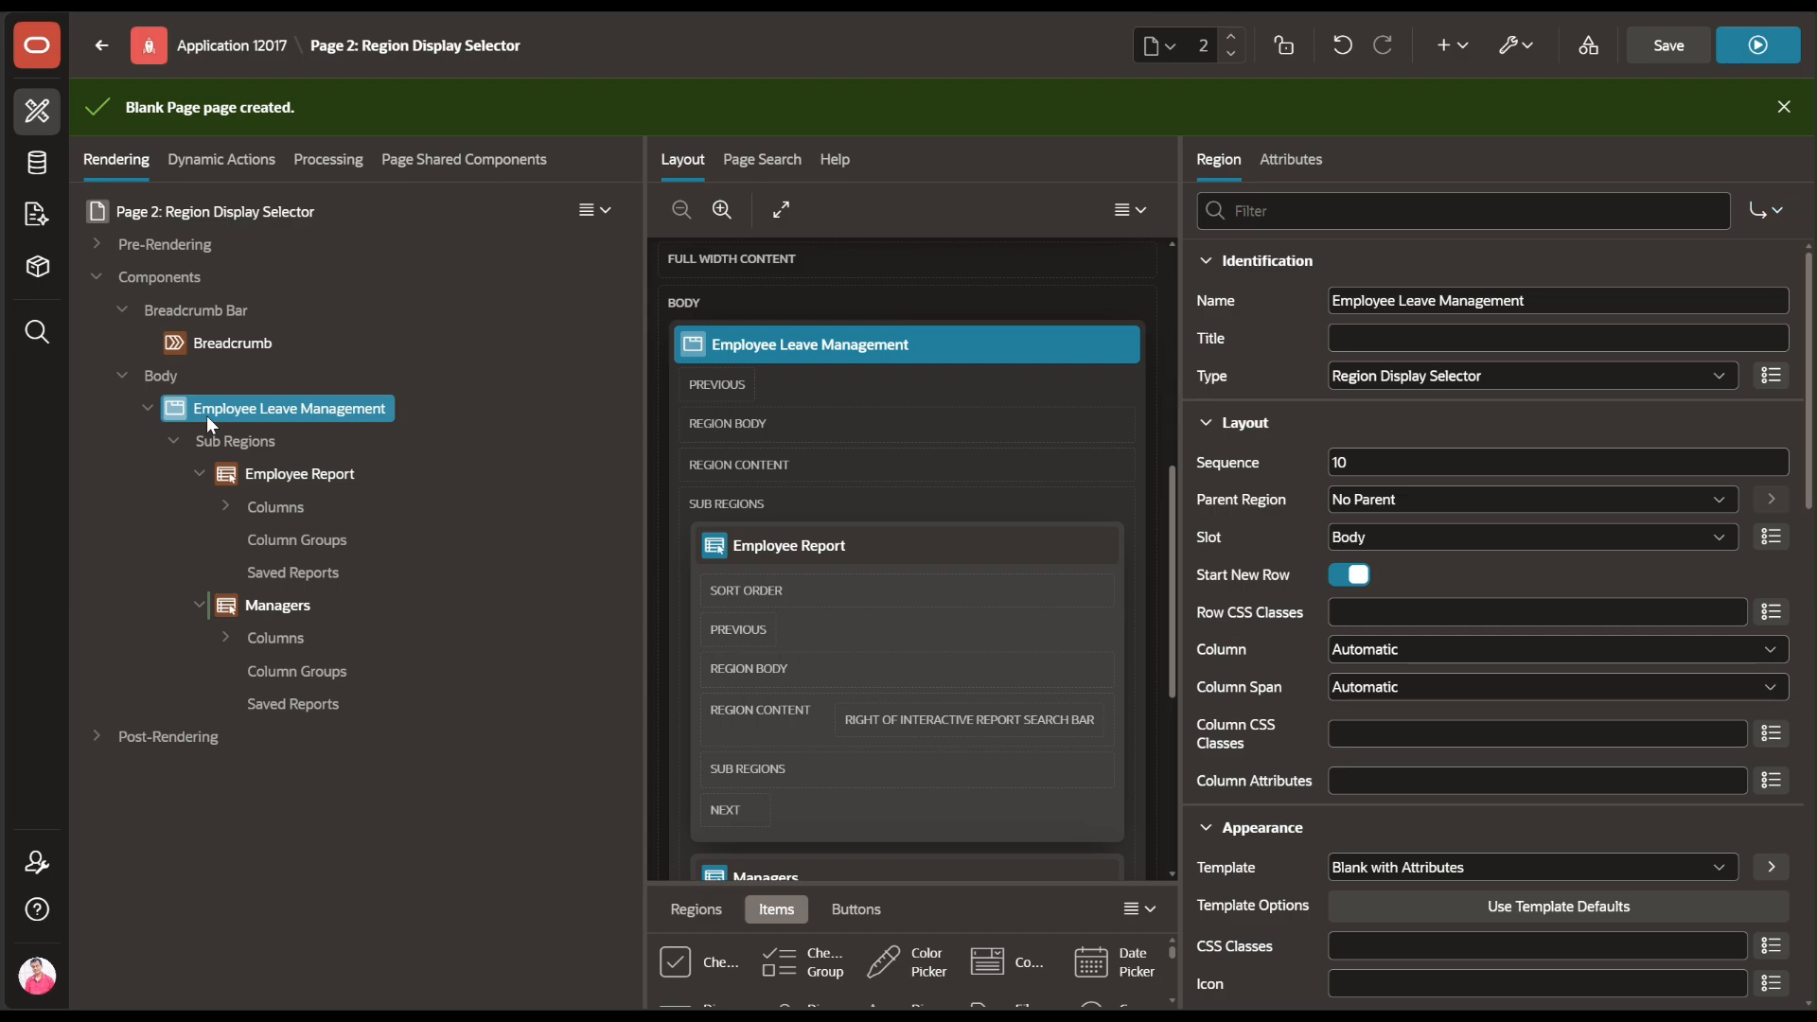
Create a third sub region named 'Leave Type' with type Interactive Report
{"action": "right_click", "coordinate": [207, 417]}
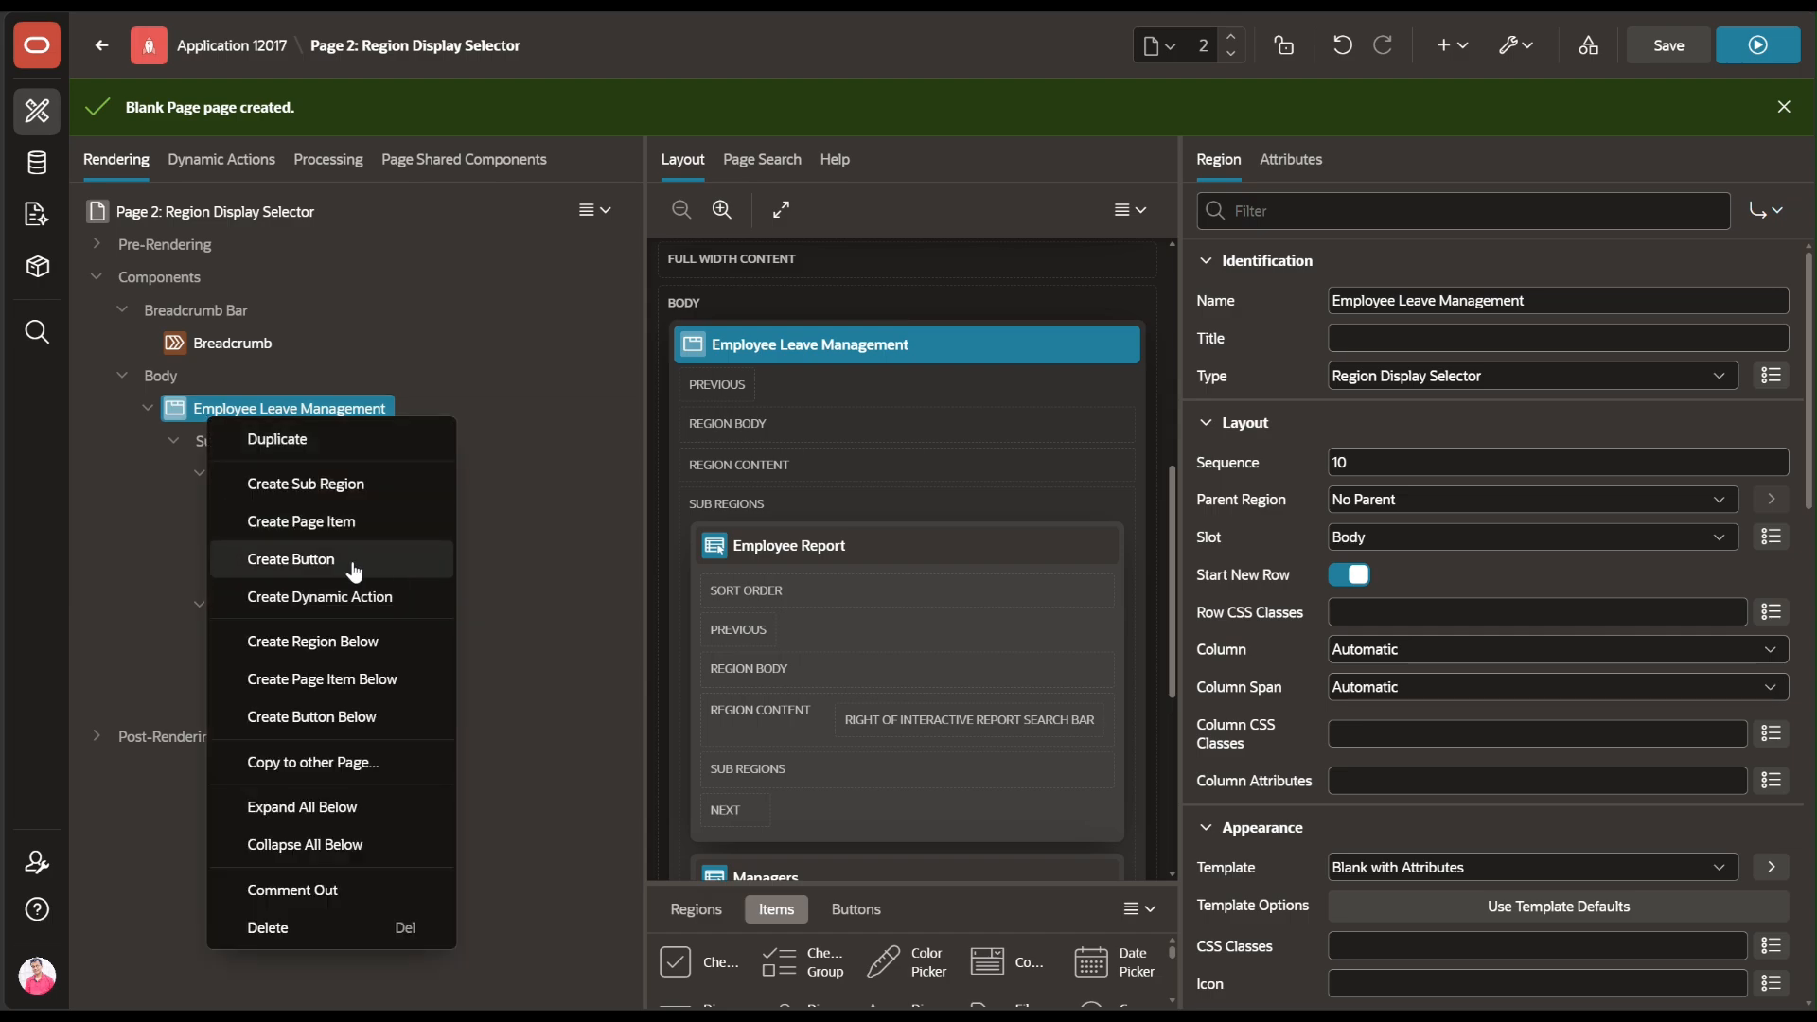
{"action": "left_click", "coordinate": [328, 483]}
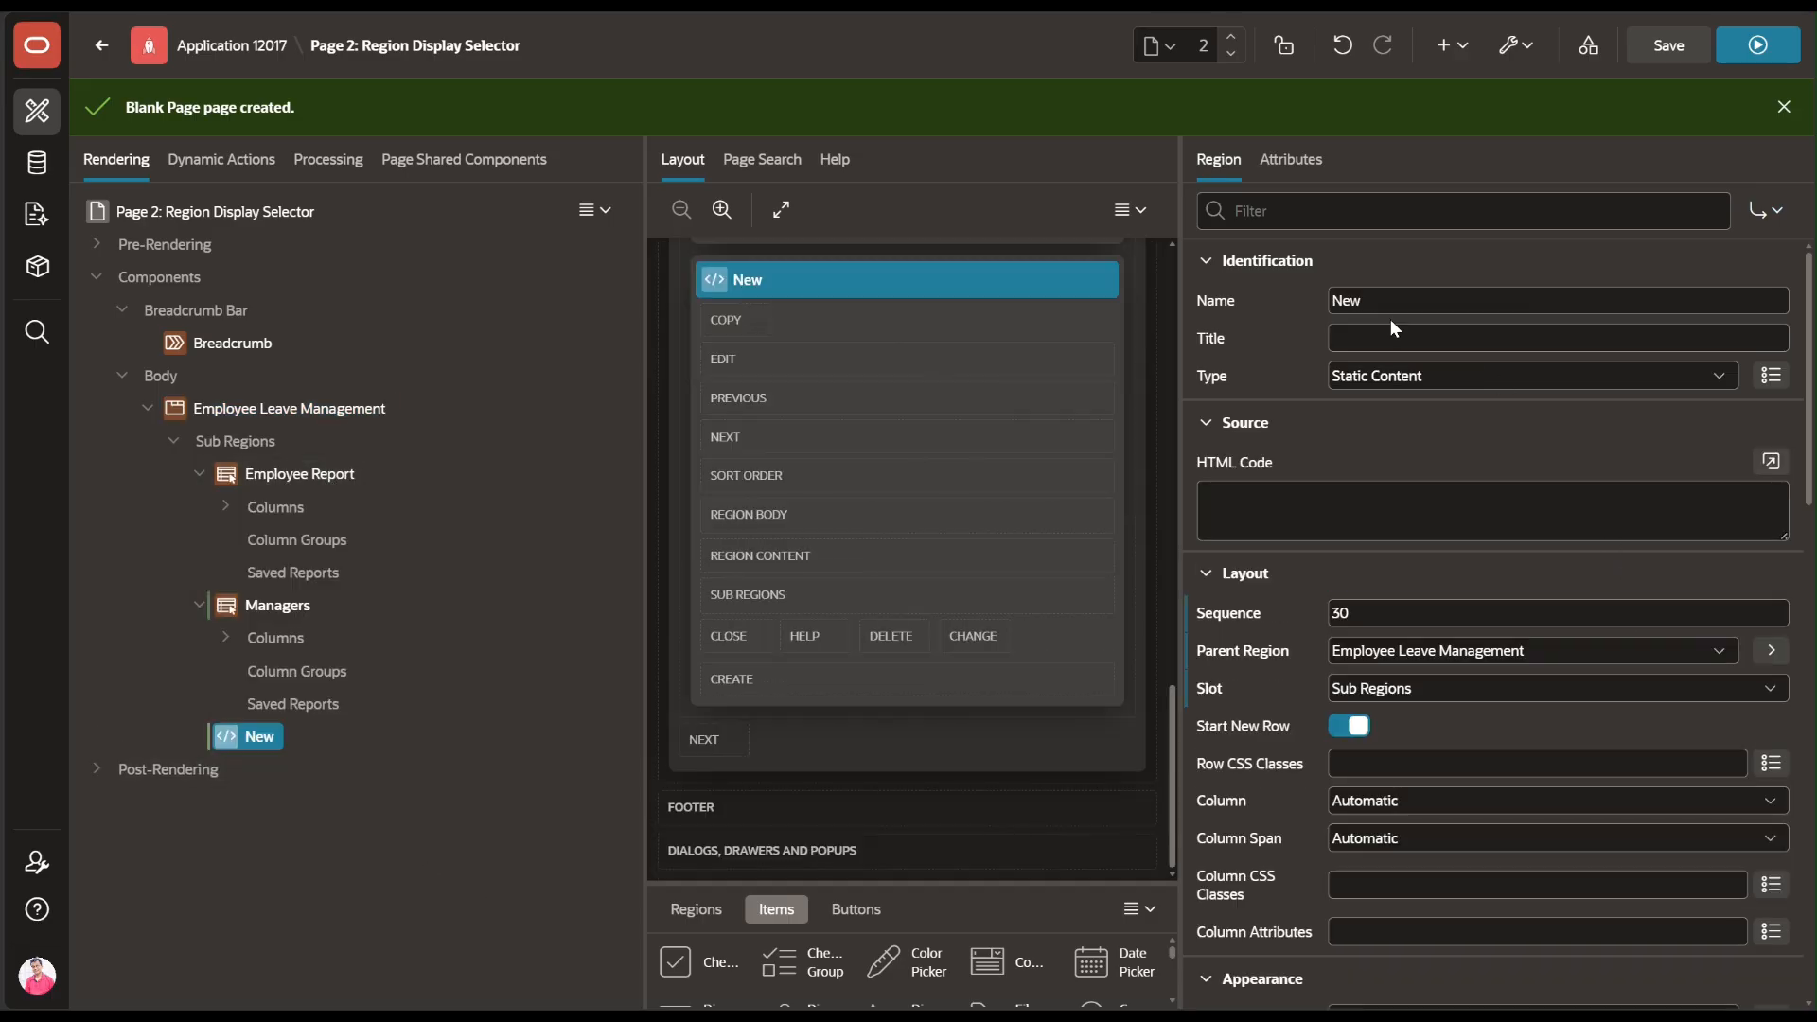
{"action": "left_click", "coordinate": [1352, 305]}
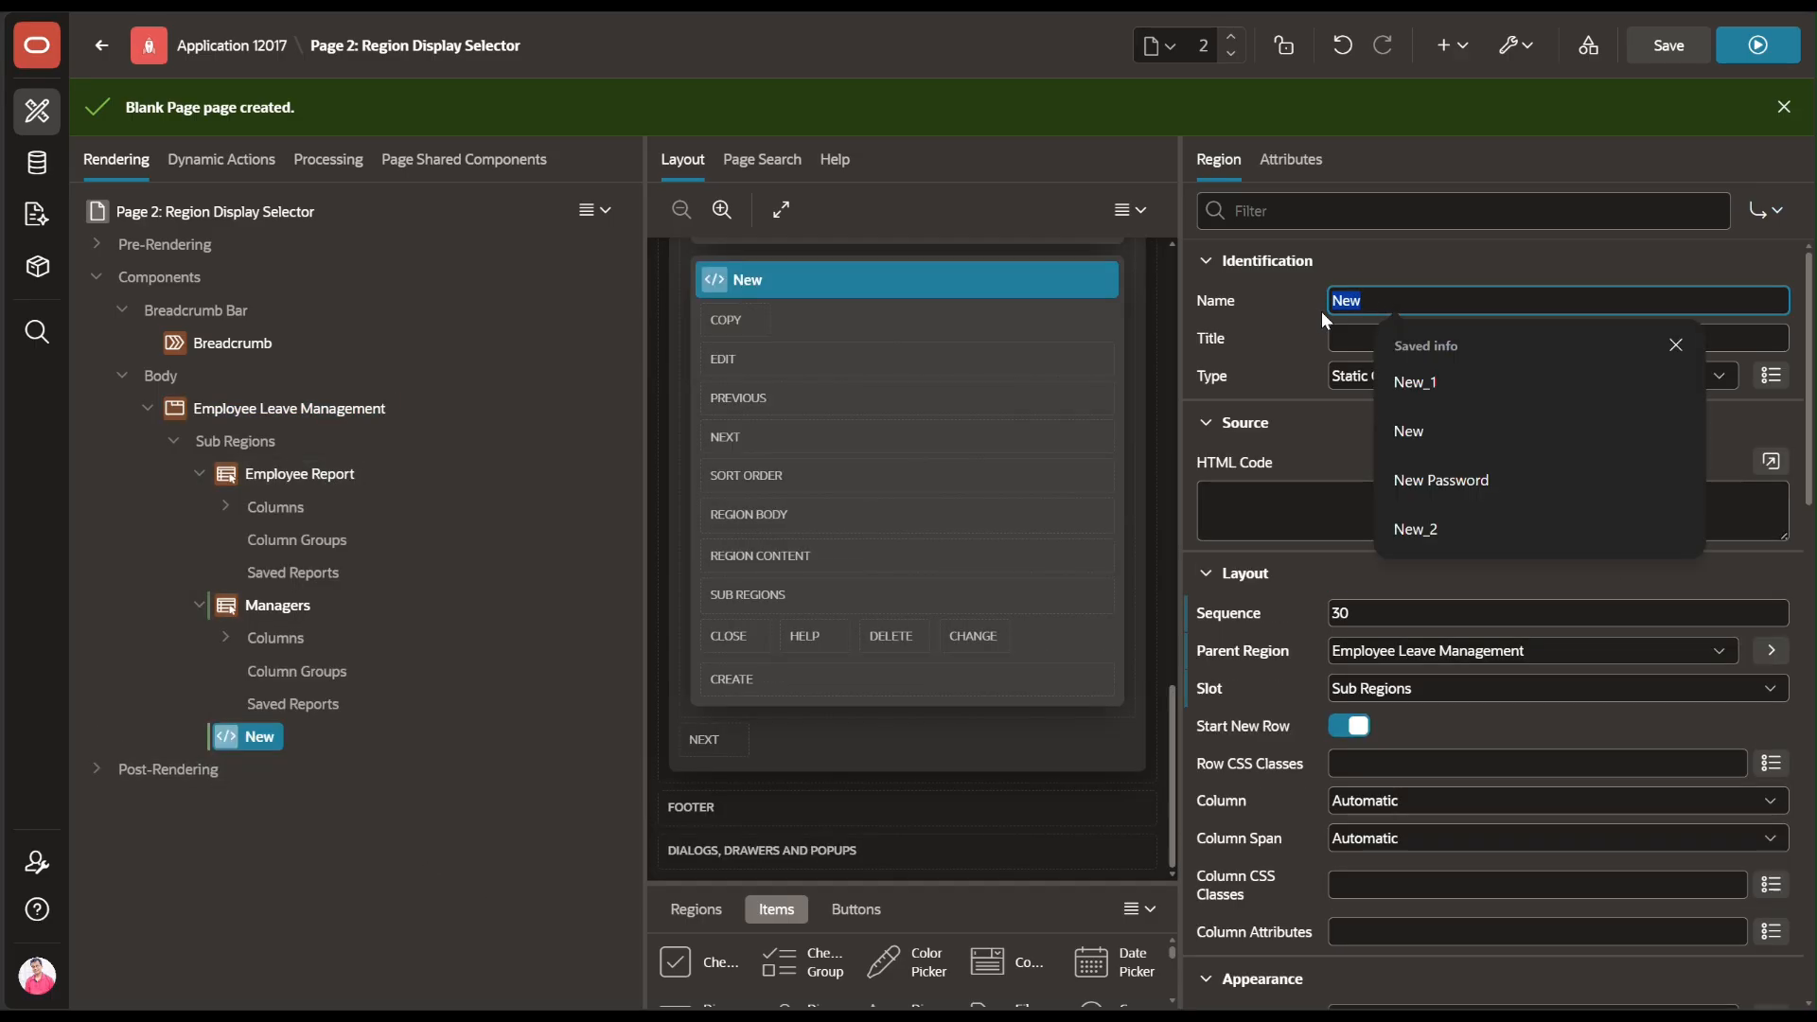
{"action": "key", "text": "BackSpace"}
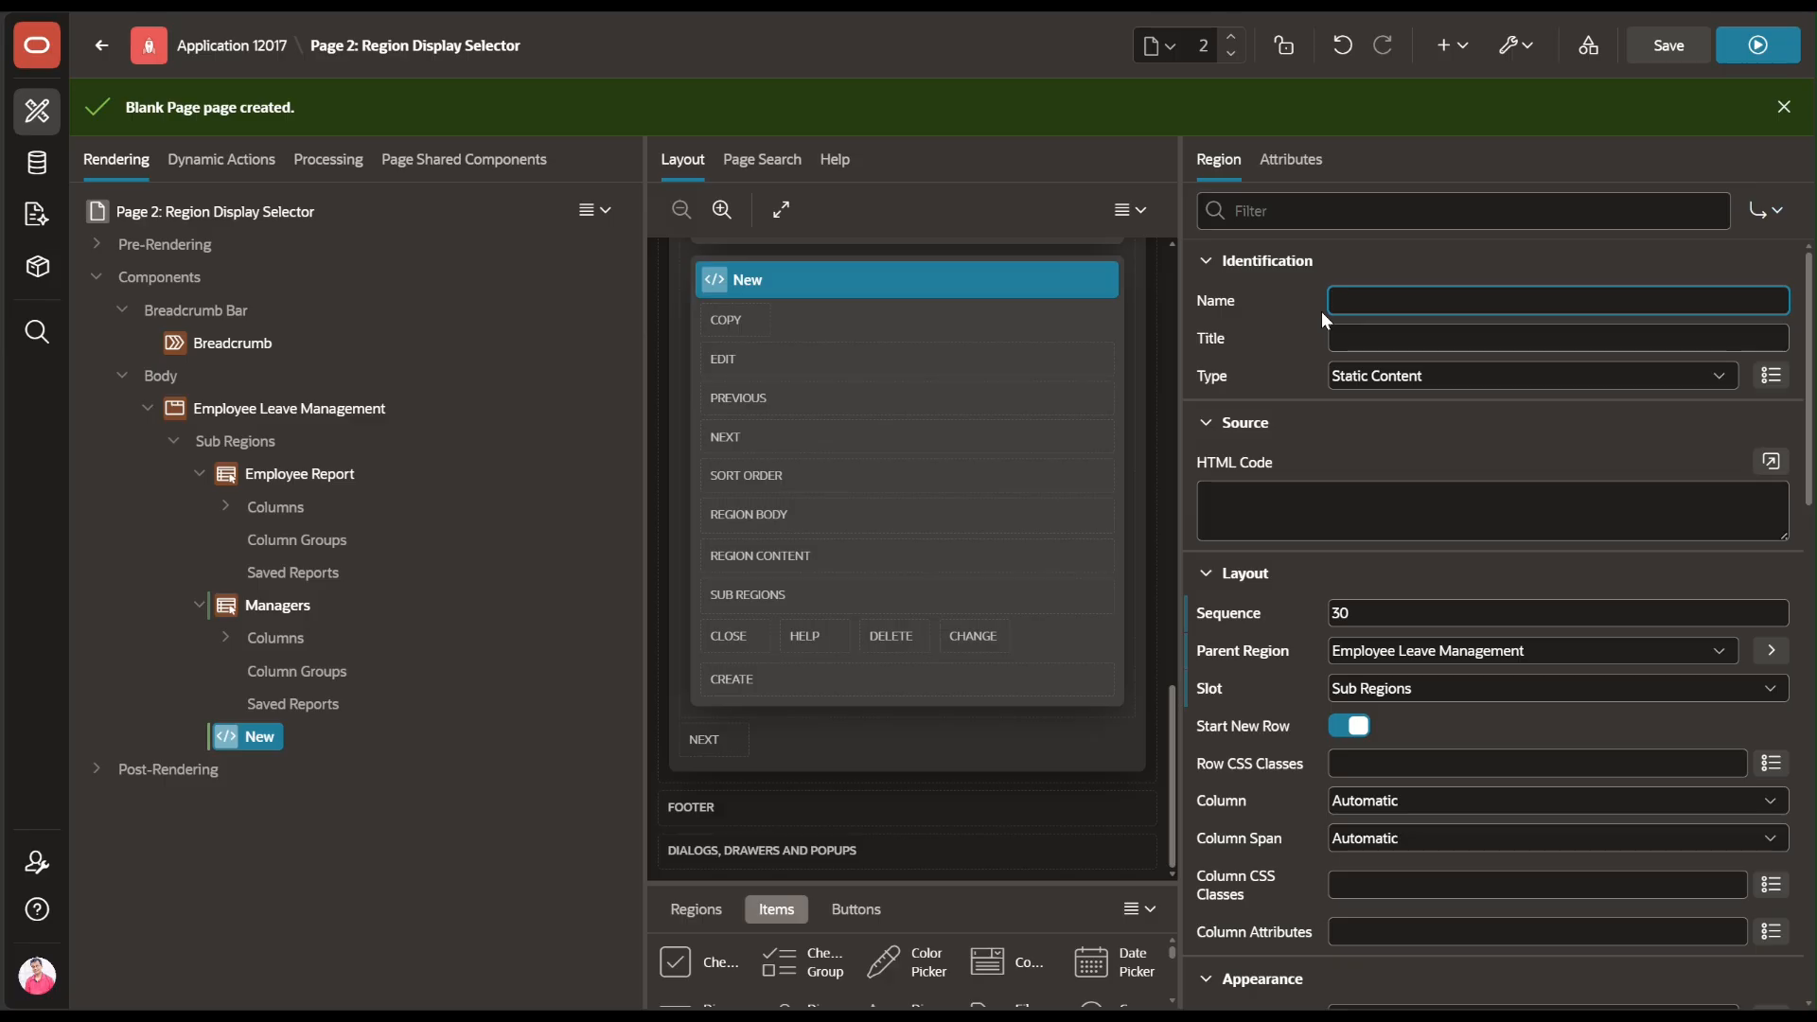
{"action": "type", "text": "Leave T"}
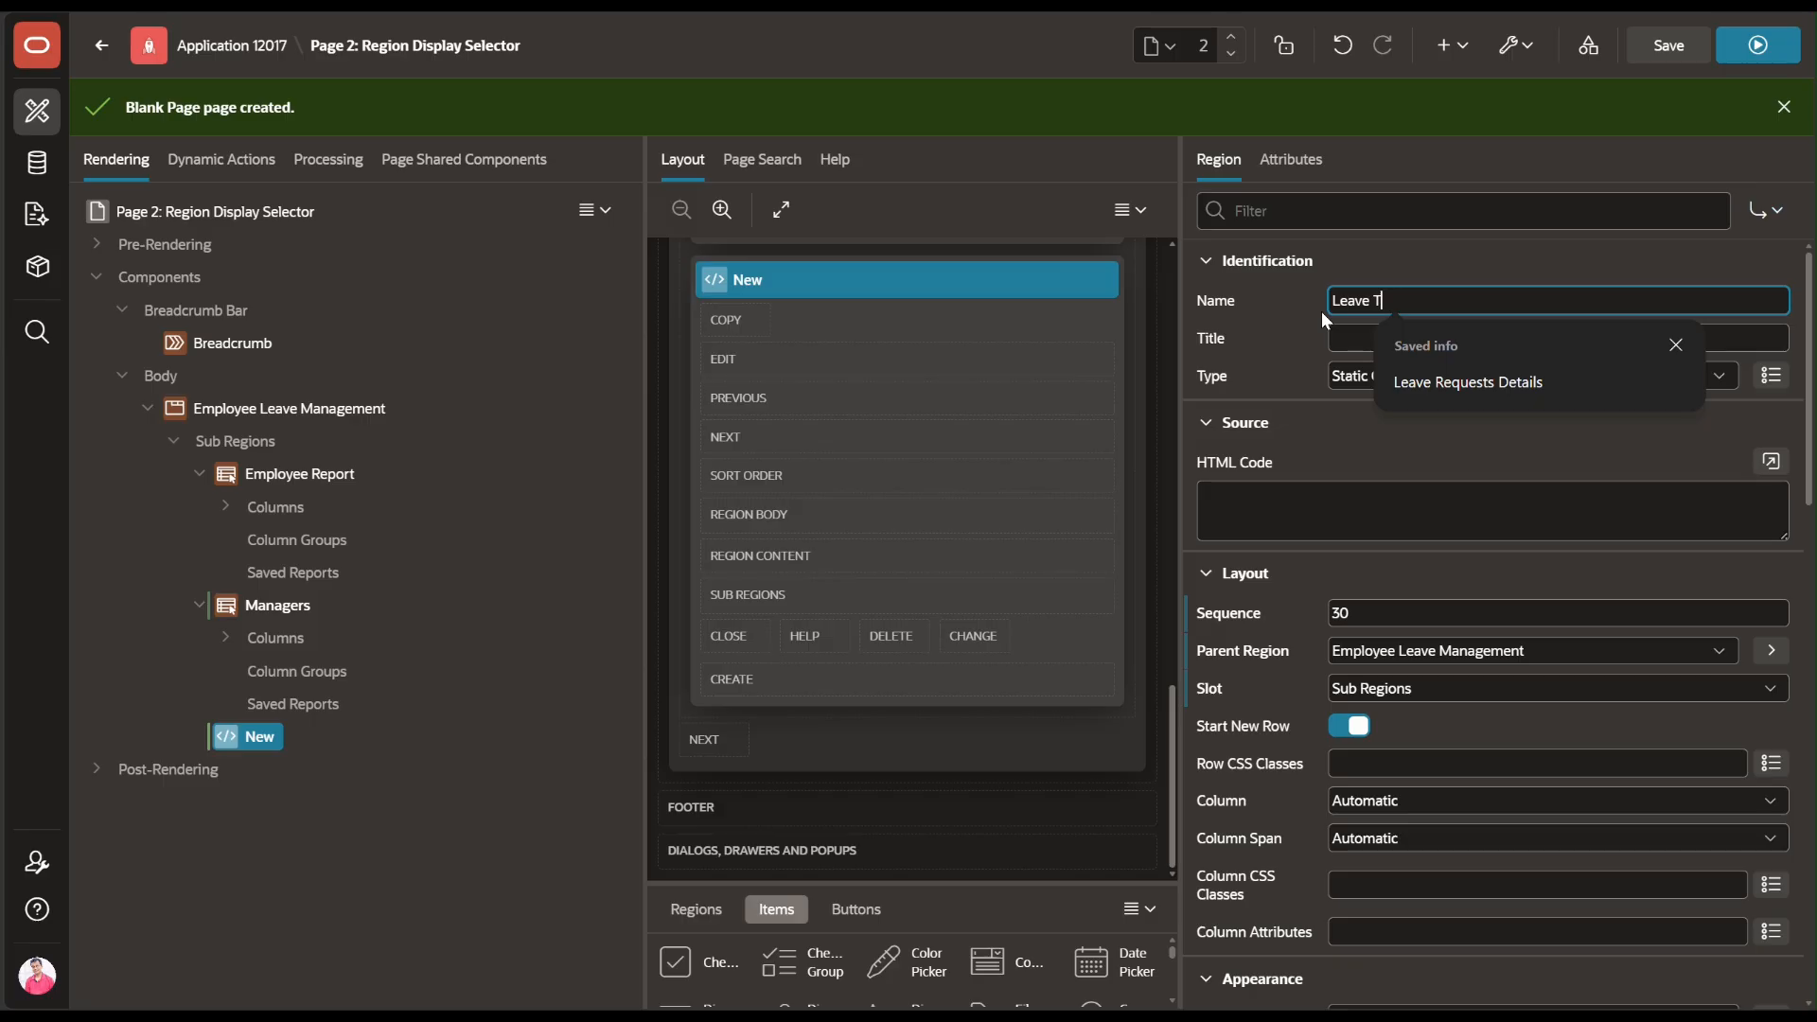
{"action": "type", "text": "ype"}
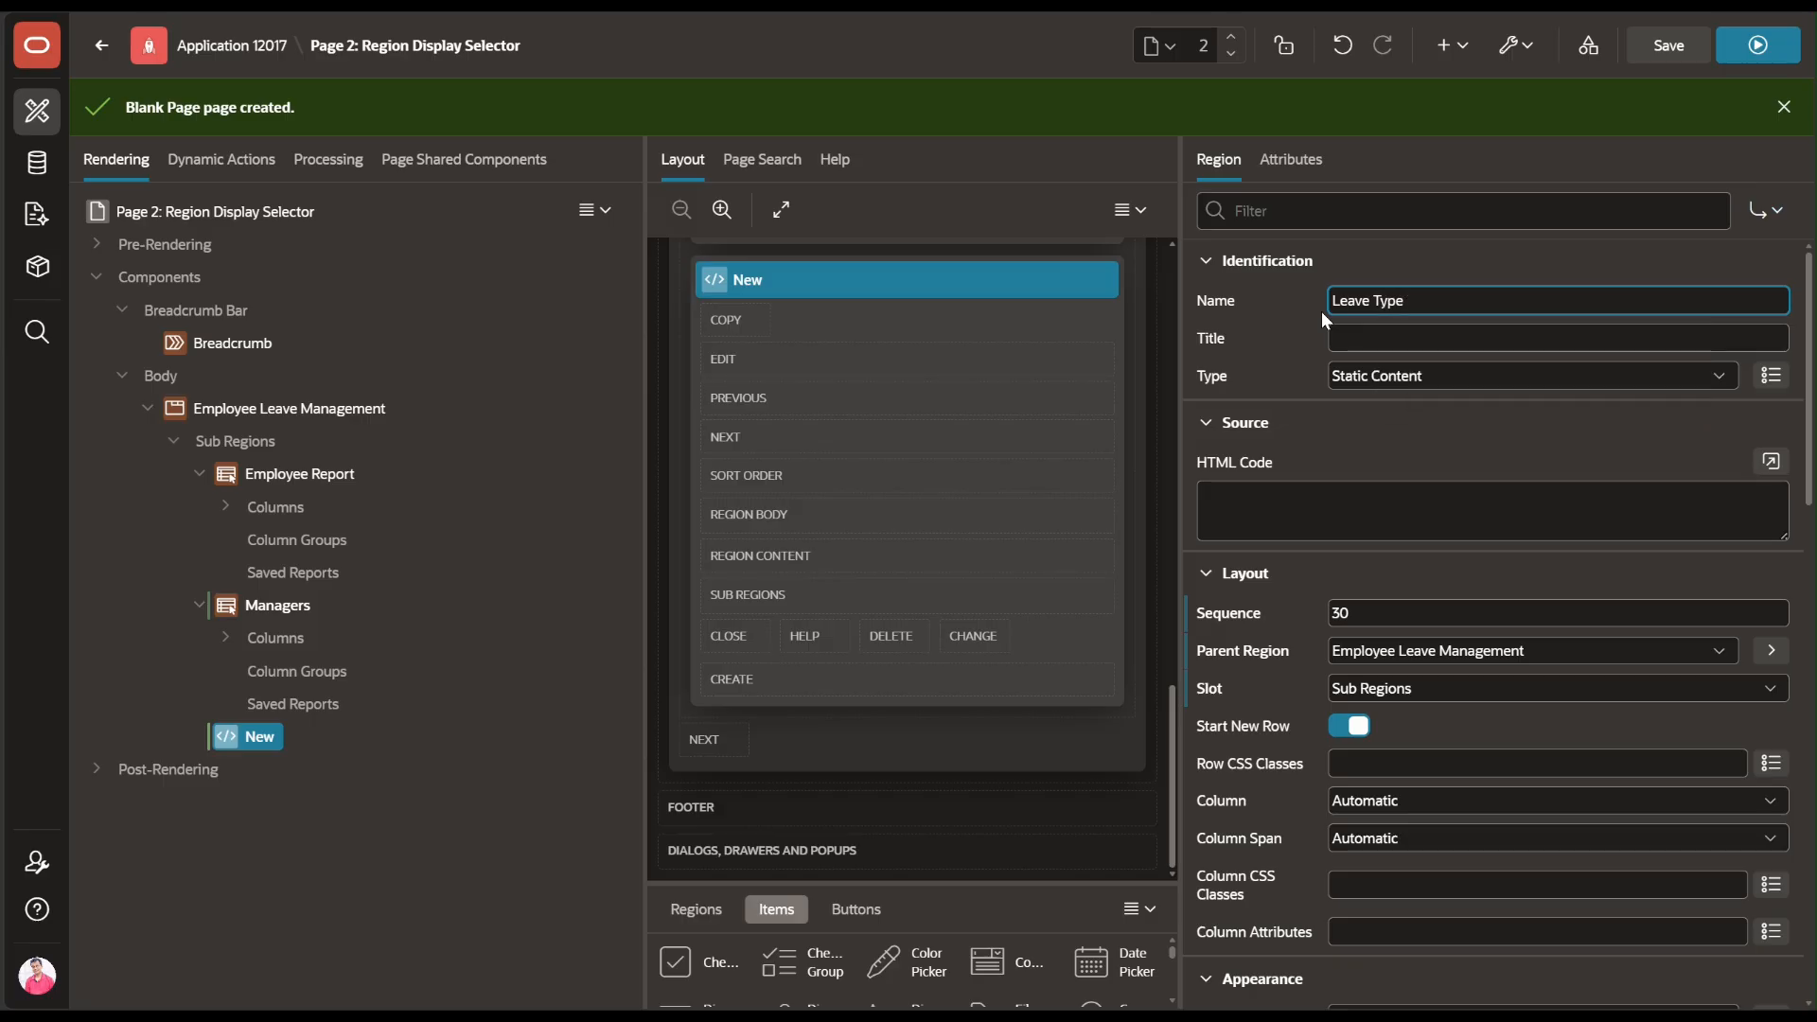
{"action": "left_click", "coordinate": [1500, 378]}
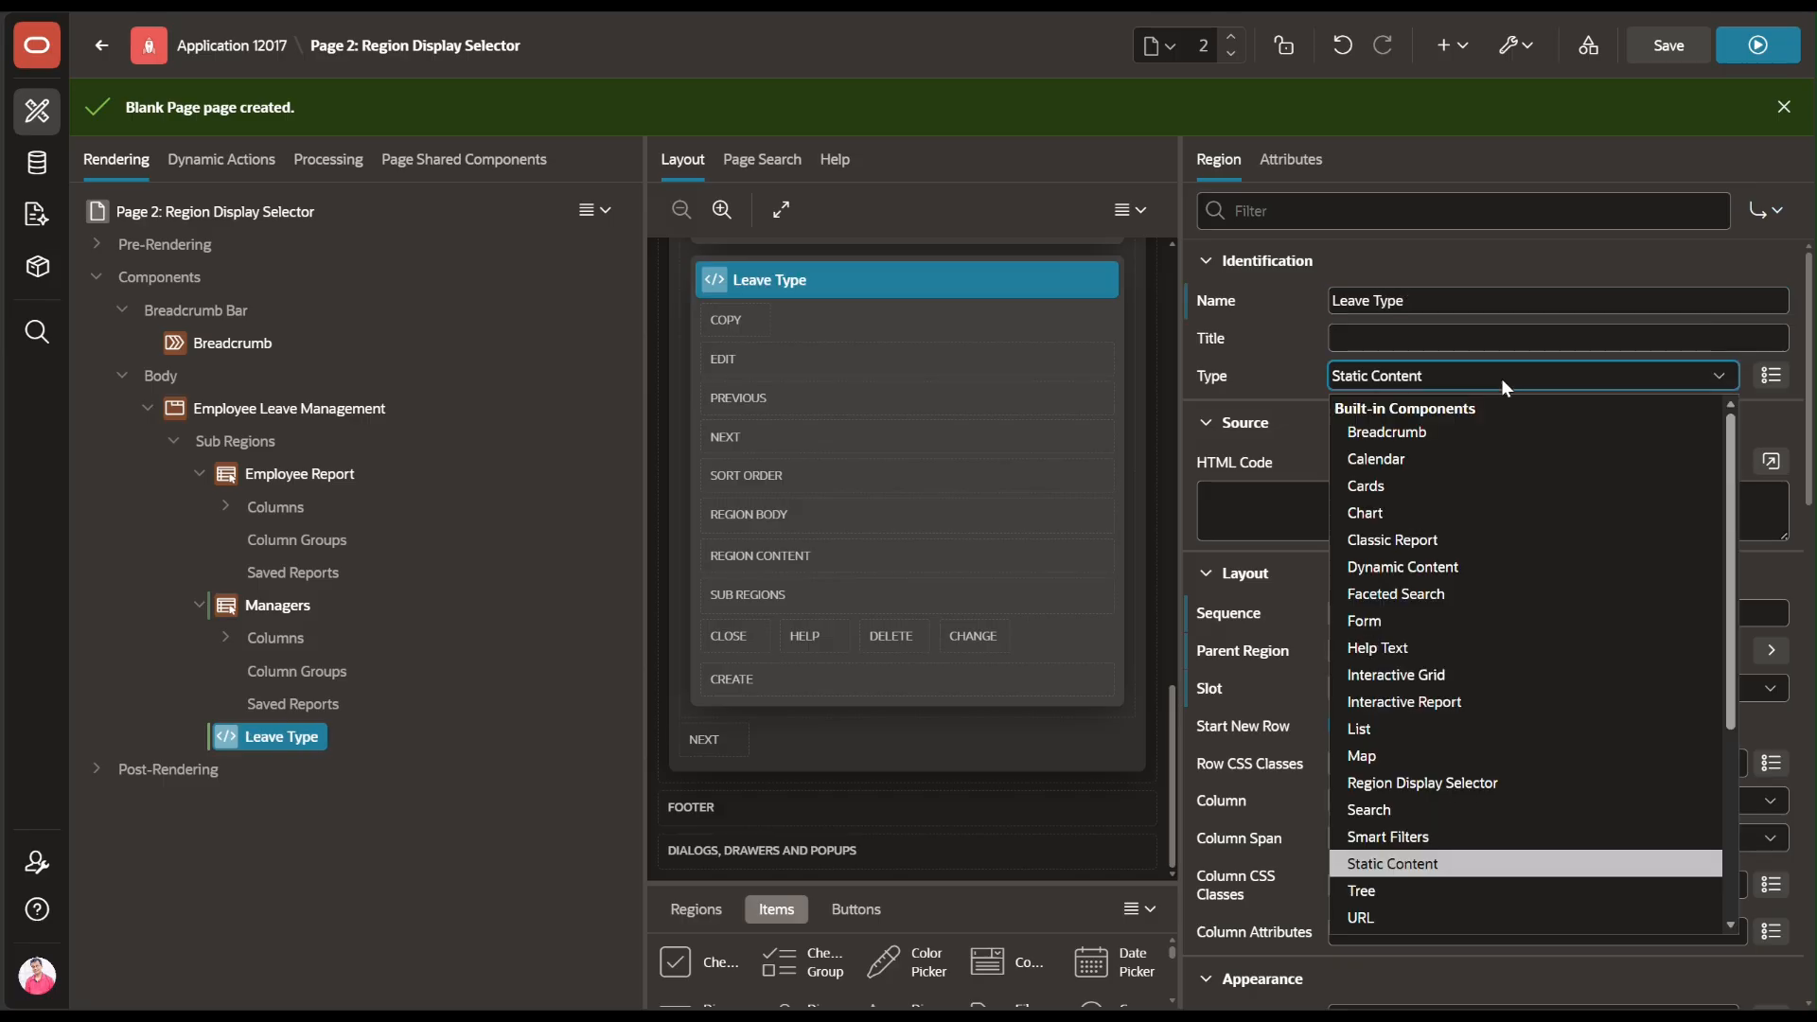
{"action": "left_click", "coordinate": [1480, 703]}
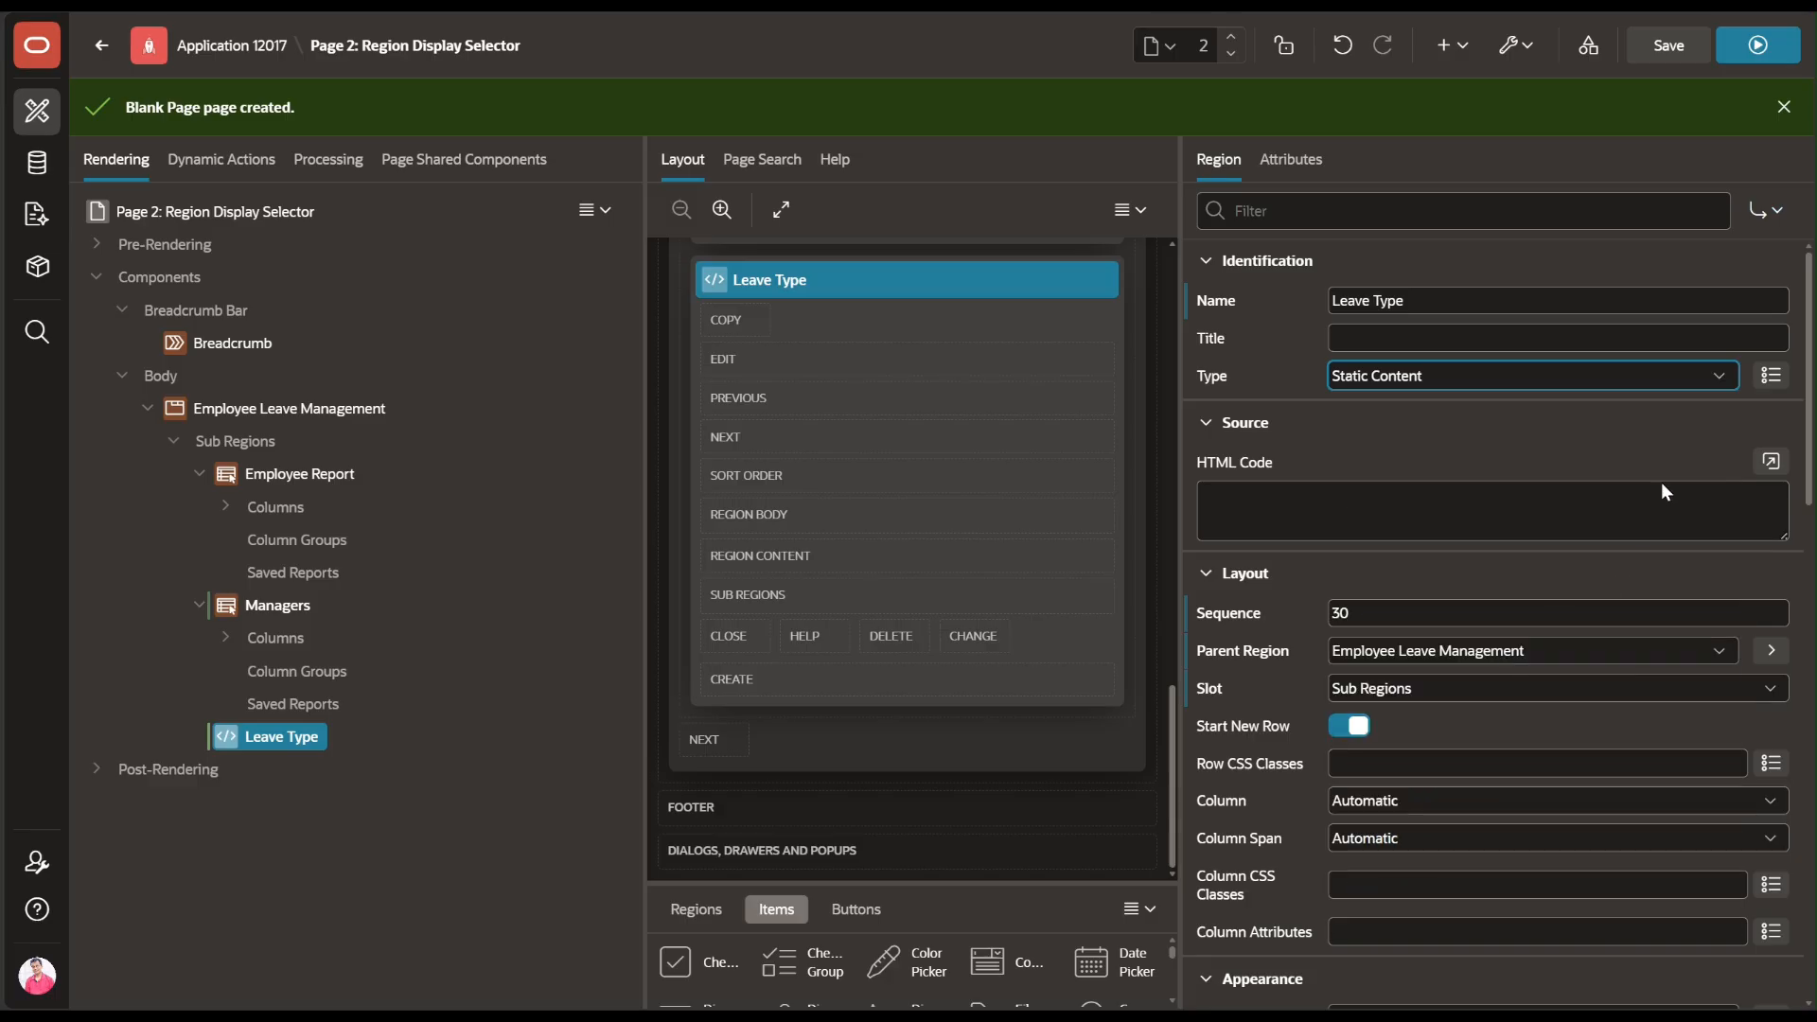
Pick ELMS_LEAVE_TYPES as the Leave Type report's table and save the page
{"action": "left_click", "coordinate": [1771, 574]}
{"action": "type", "text": "e"}
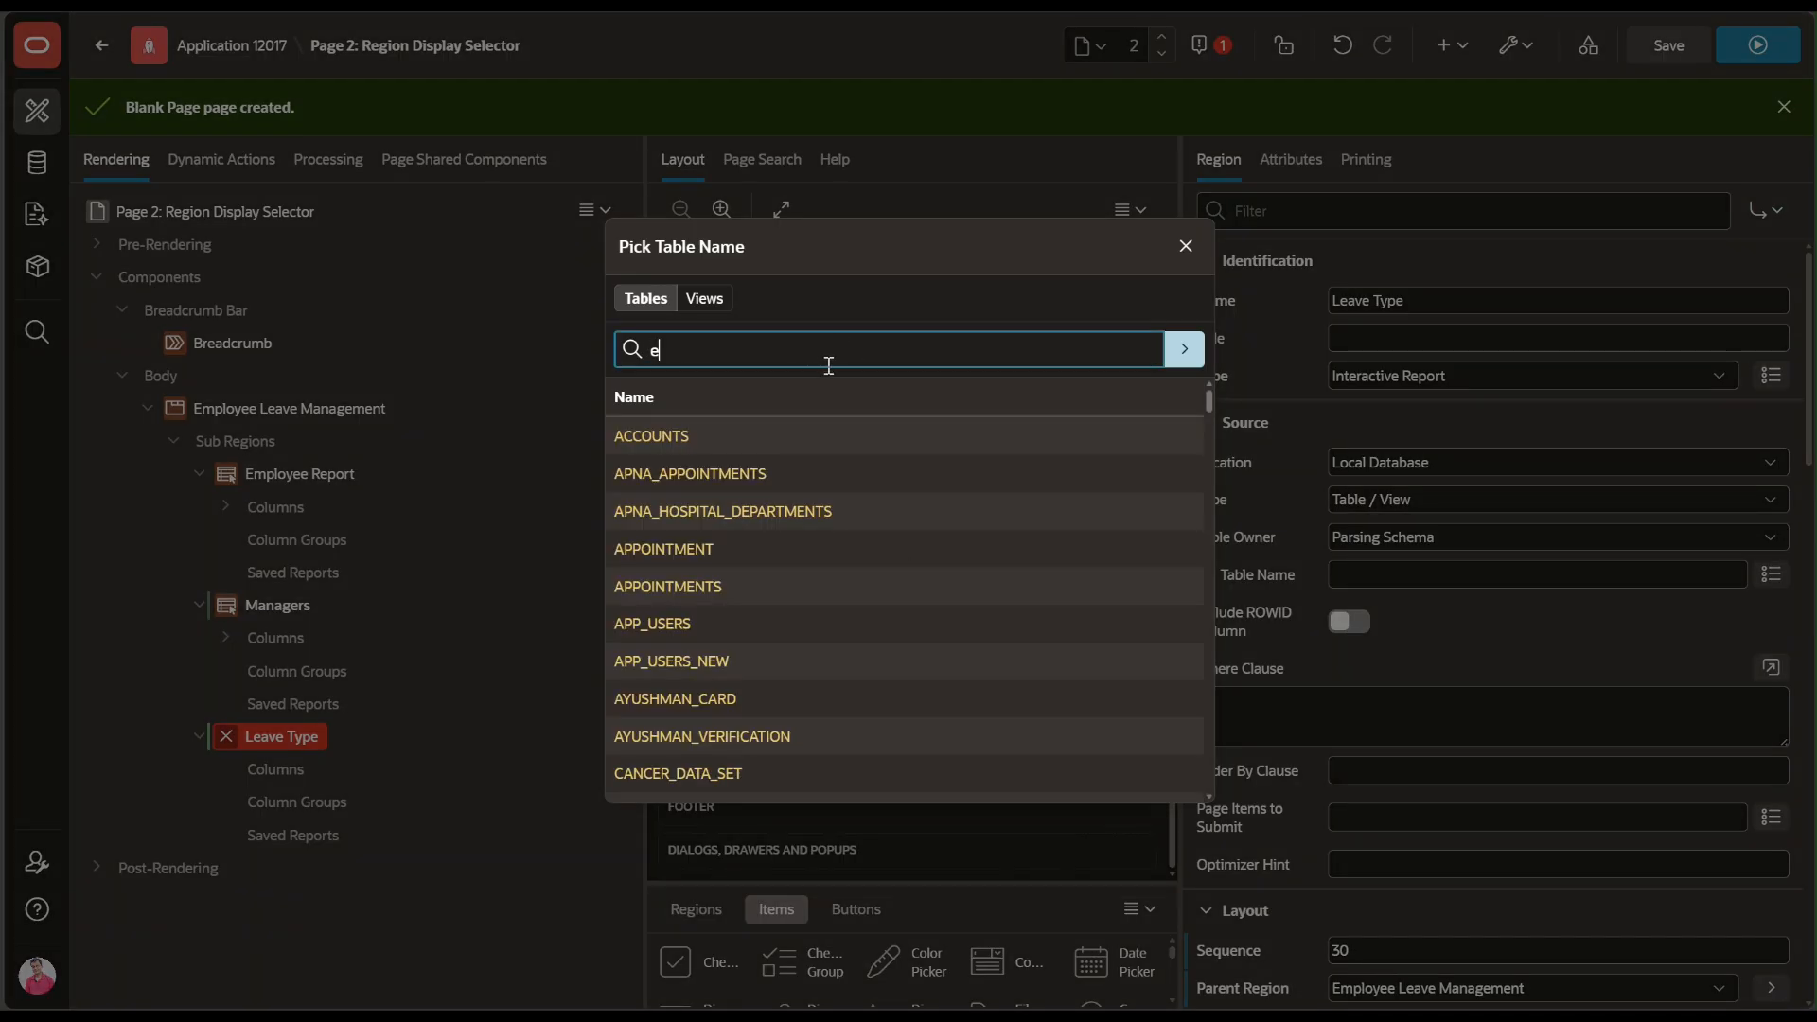
{"action": "type", "text": "lms"}
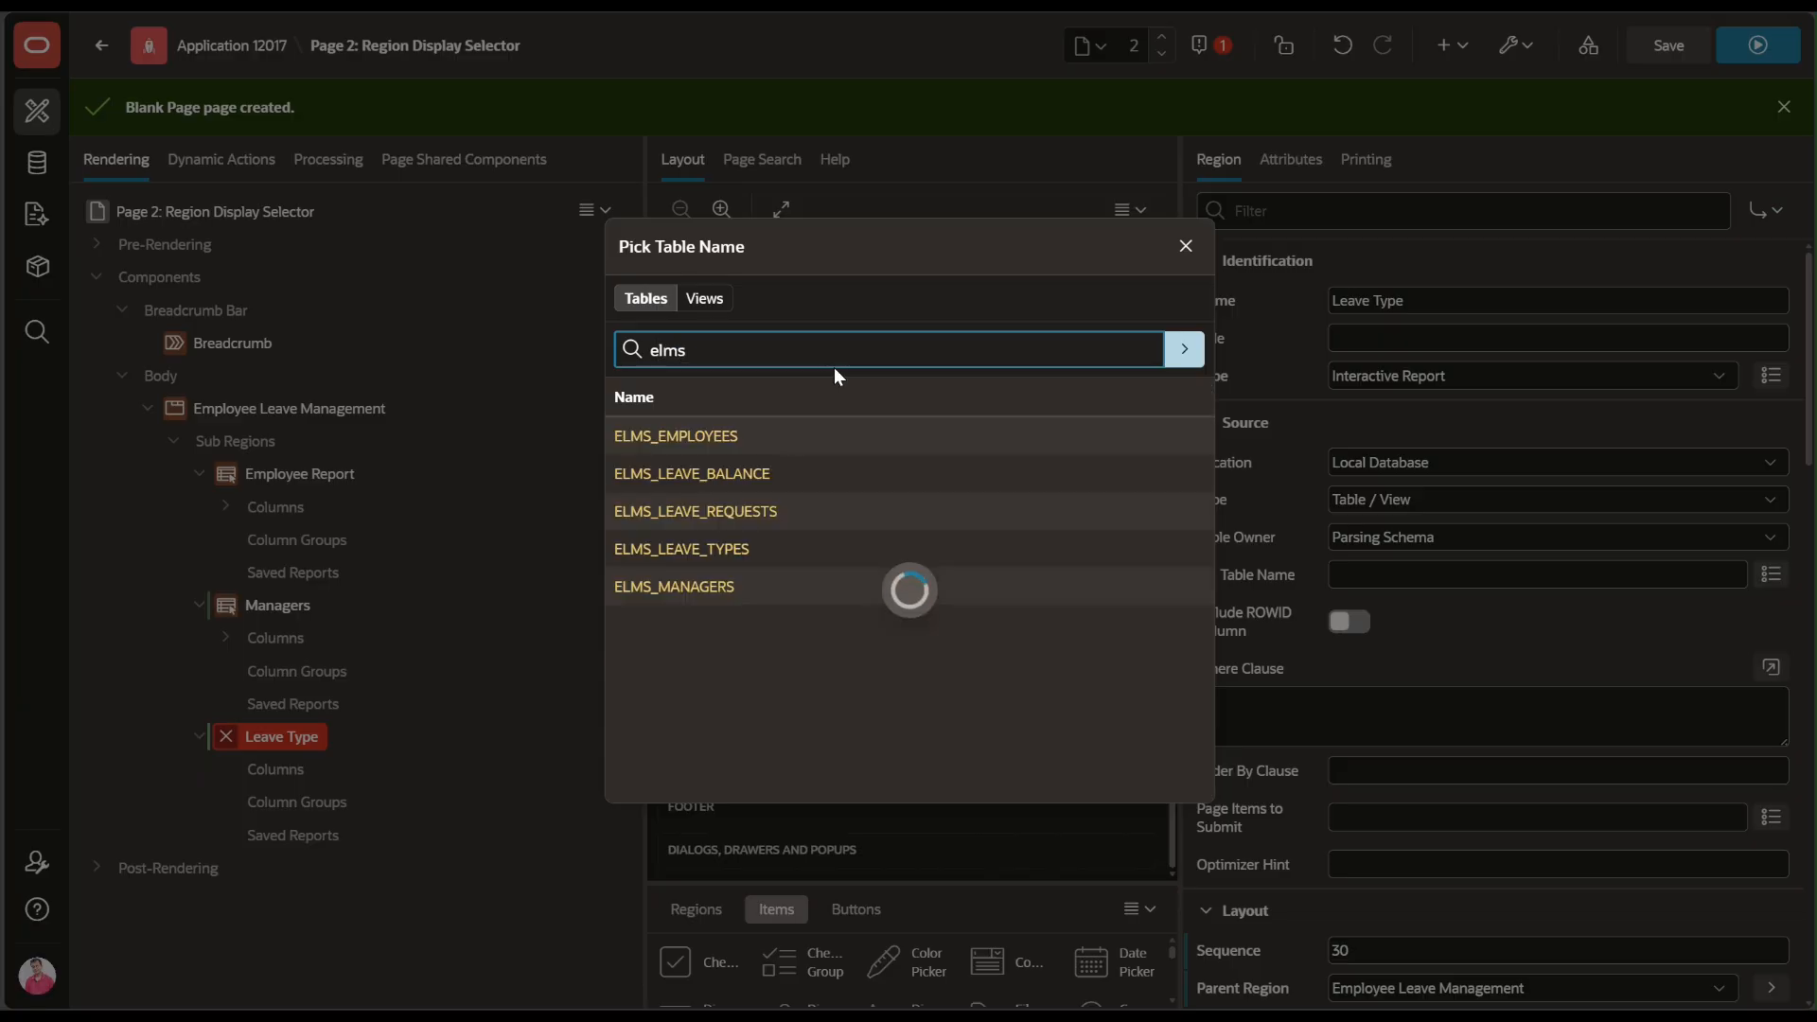
{"action": "left_click", "coordinate": [720, 550]}
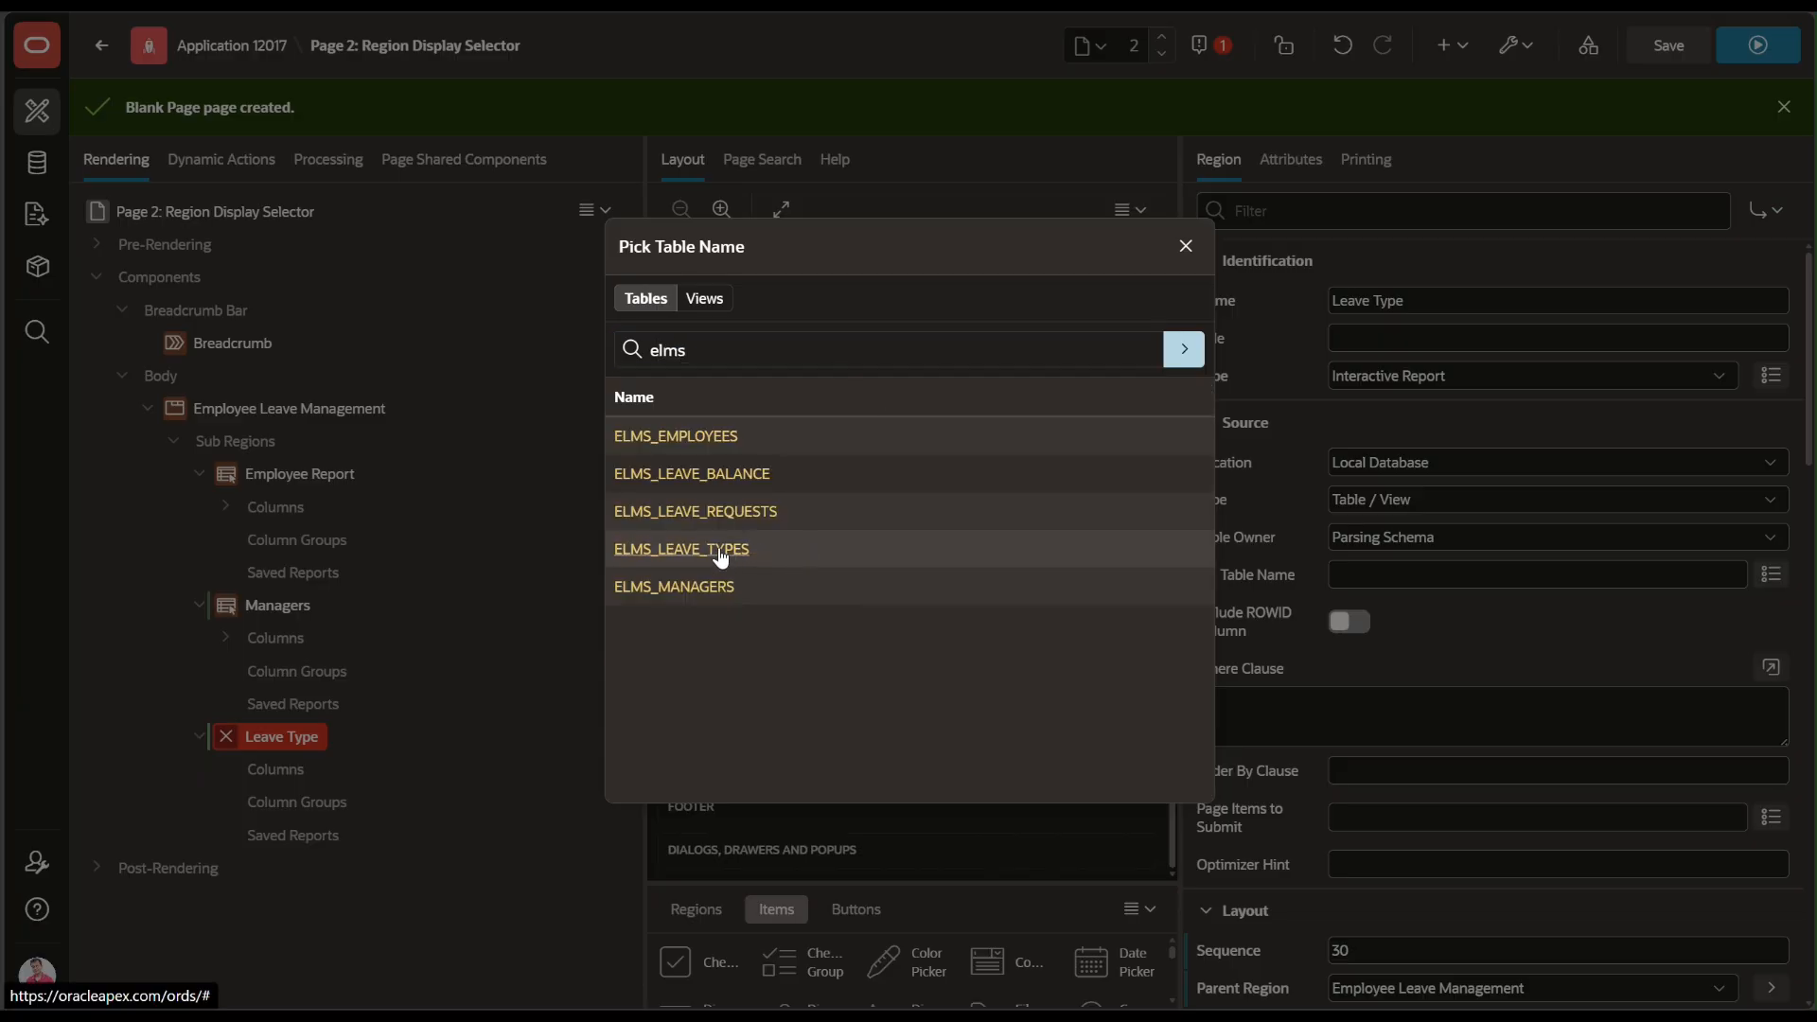
{"action": "left_click", "coordinate": [647, 561]}
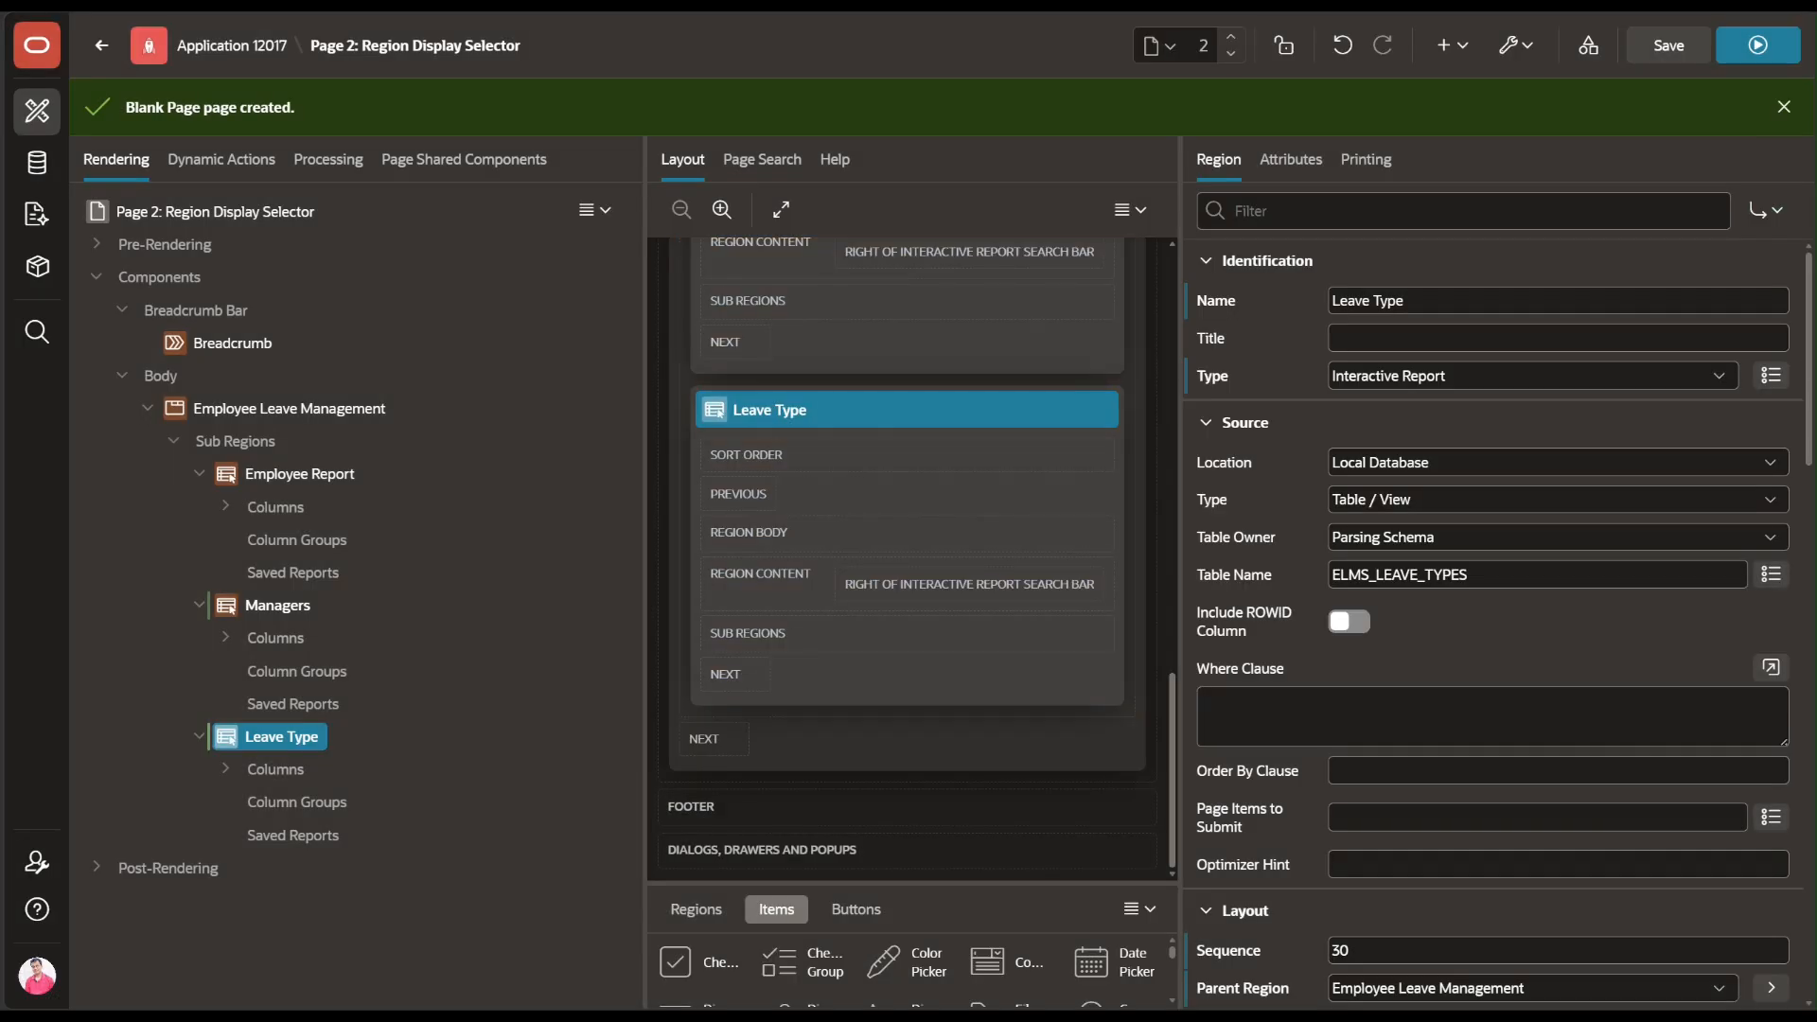
{"action": "left_click", "coordinate": [1644, 59]}
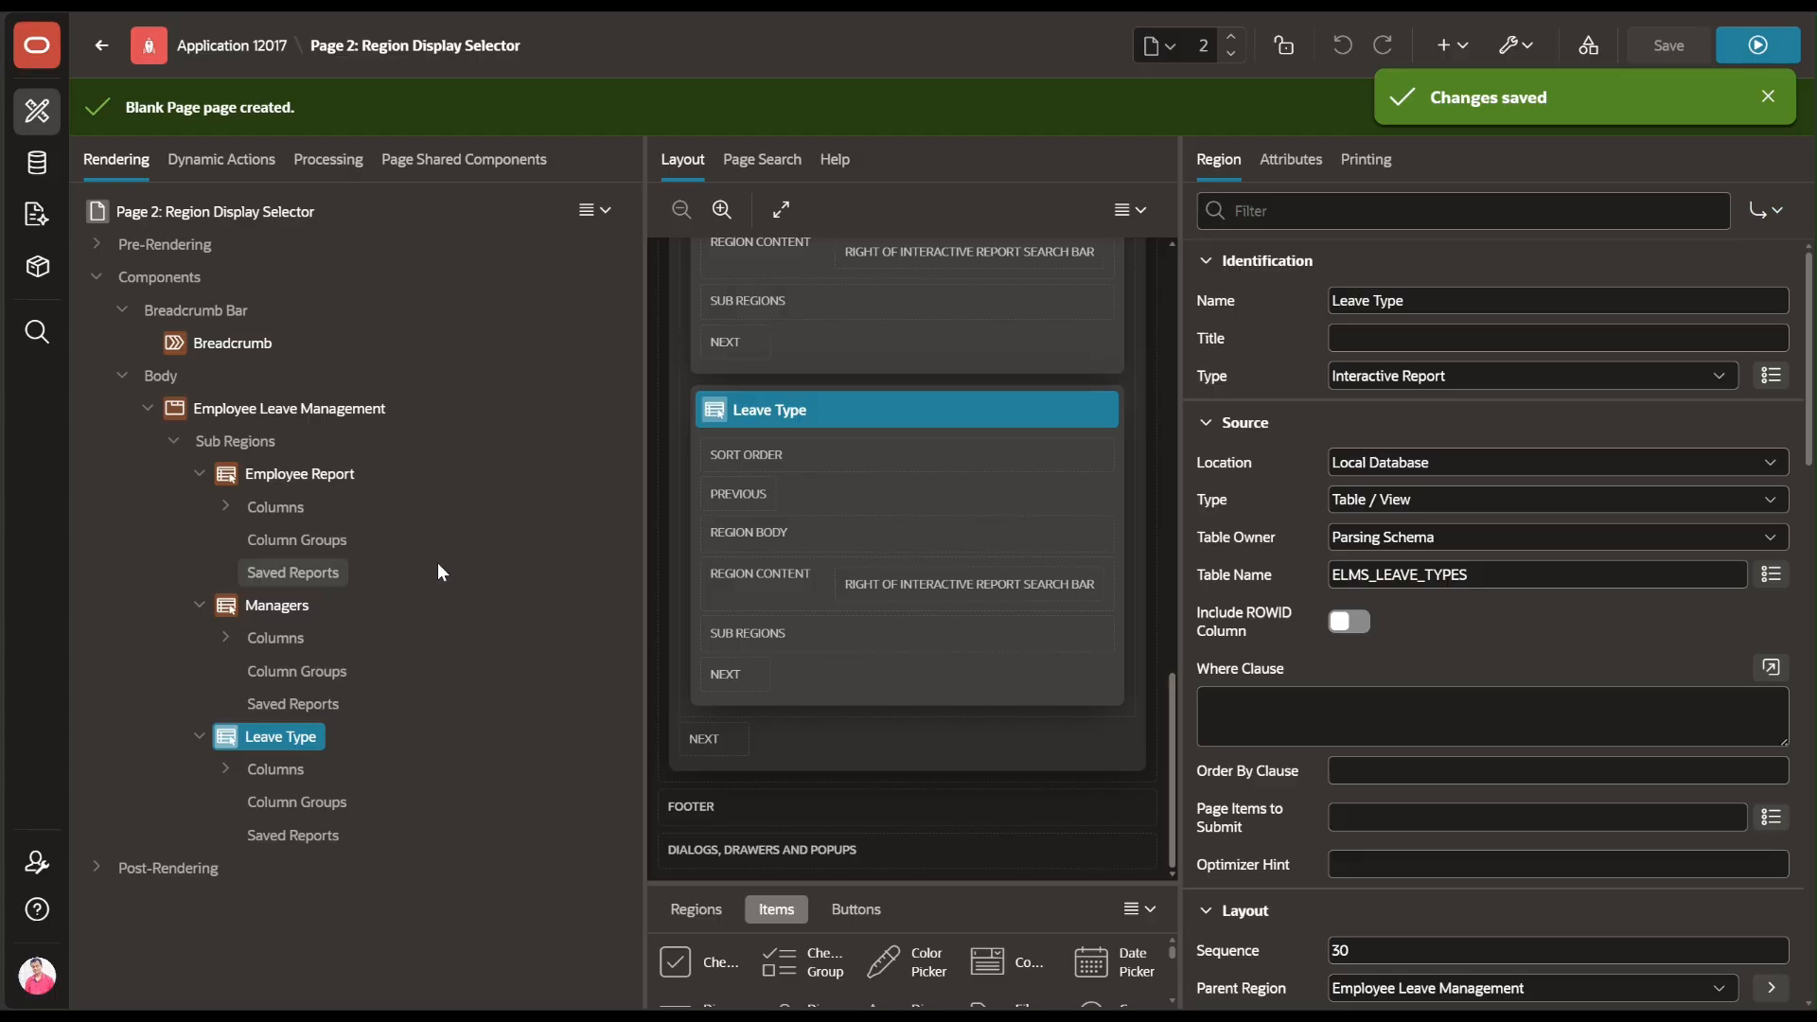
Add a fourth sub region under Employee Leave Management named 'Create Employee'
{"action": "right_click", "coordinate": [212, 419]}
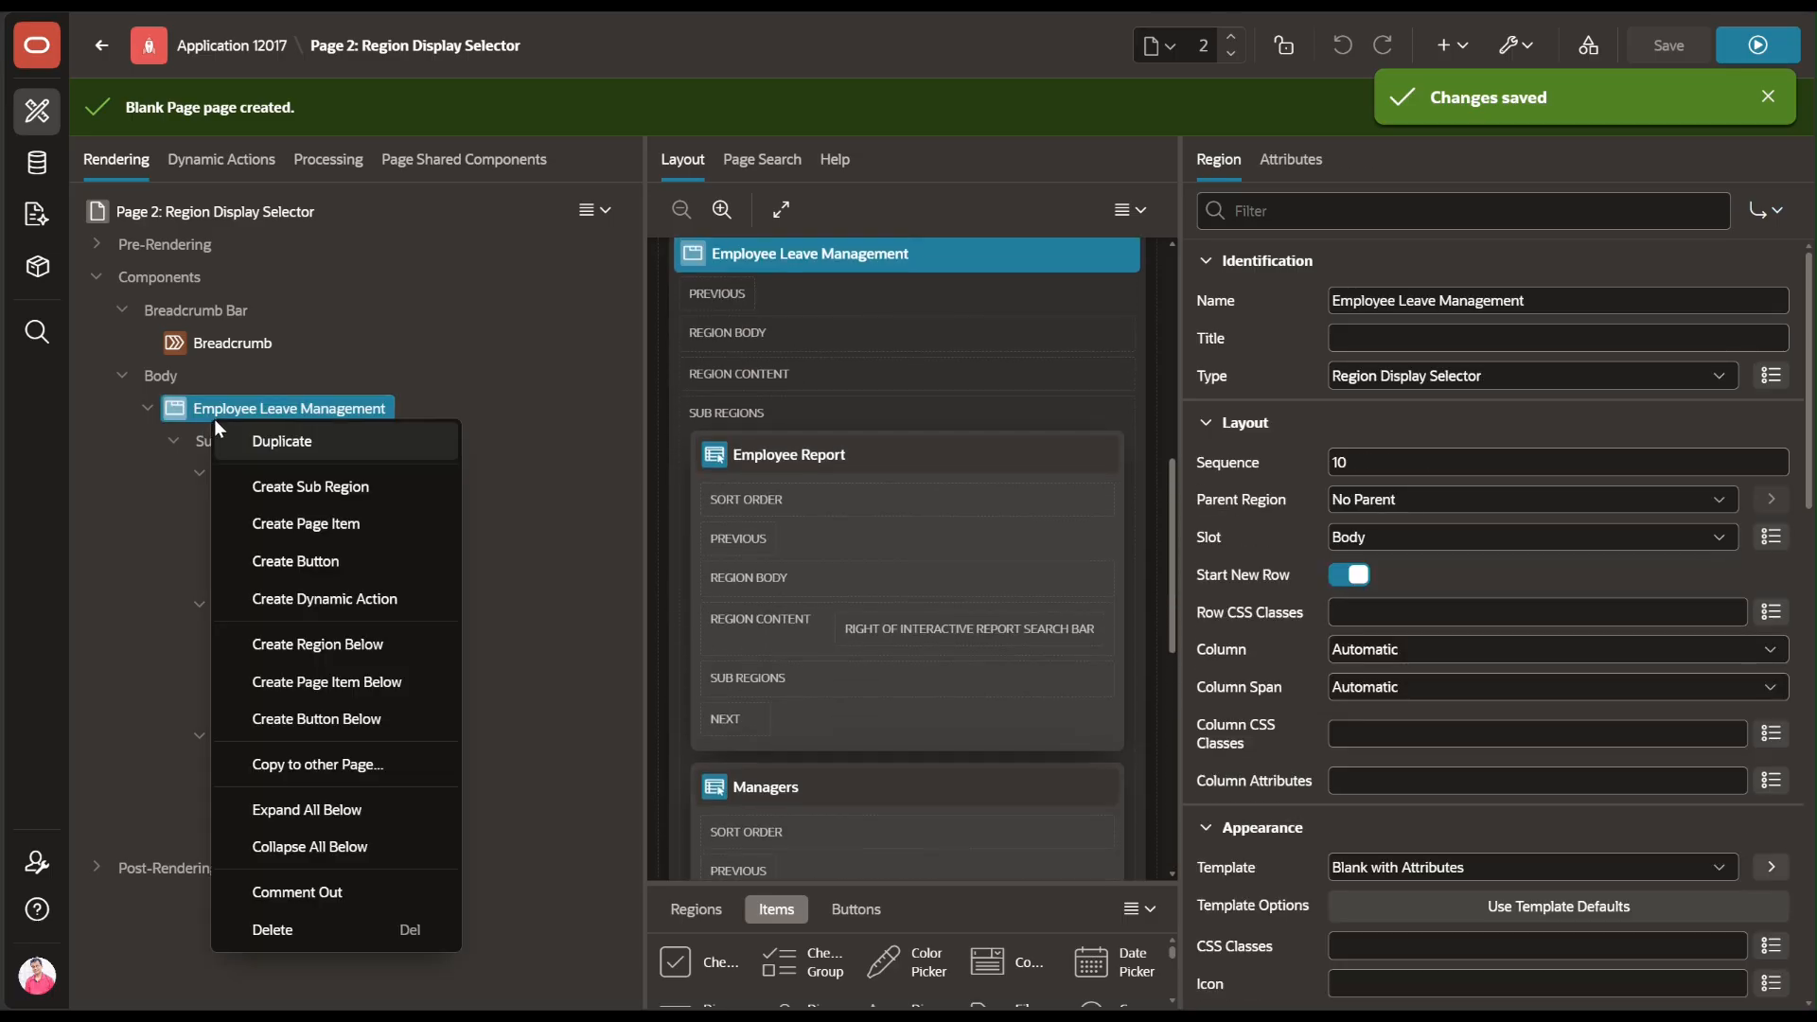
{"action": "left_click", "coordinate": [229, 487]}
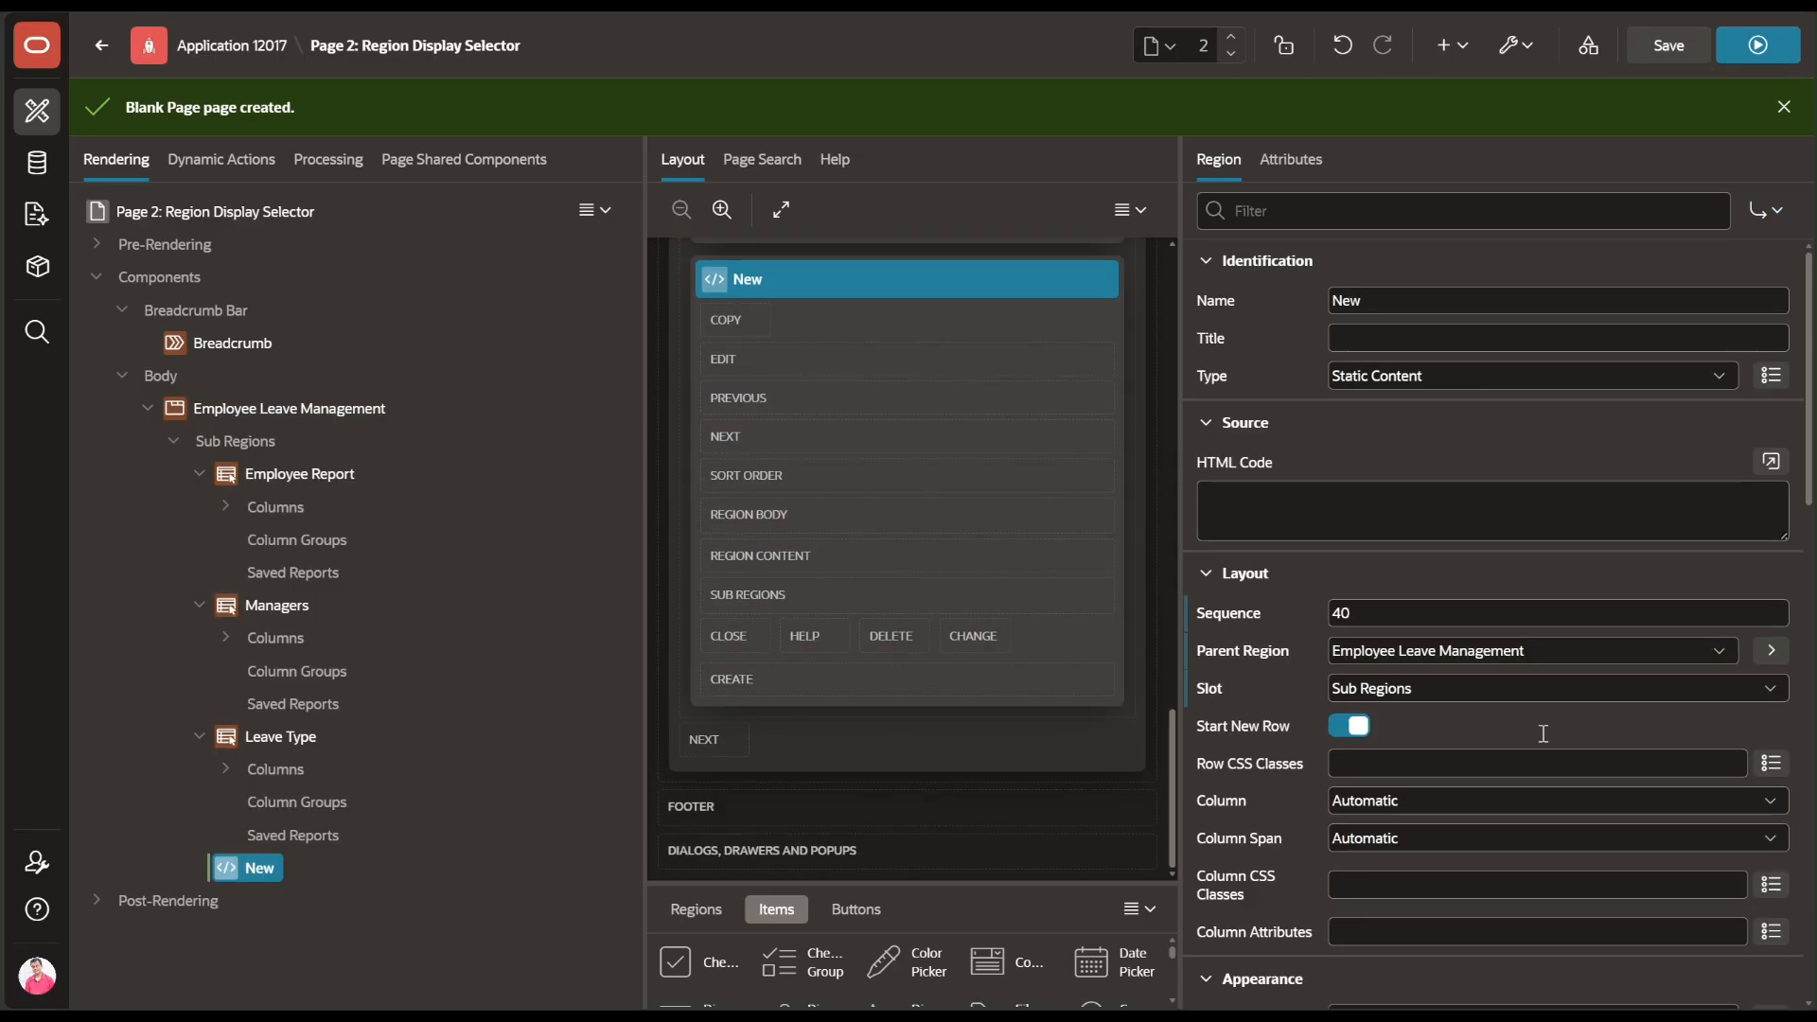
{"action": "double_click", "coordinate": [1363, 299]}
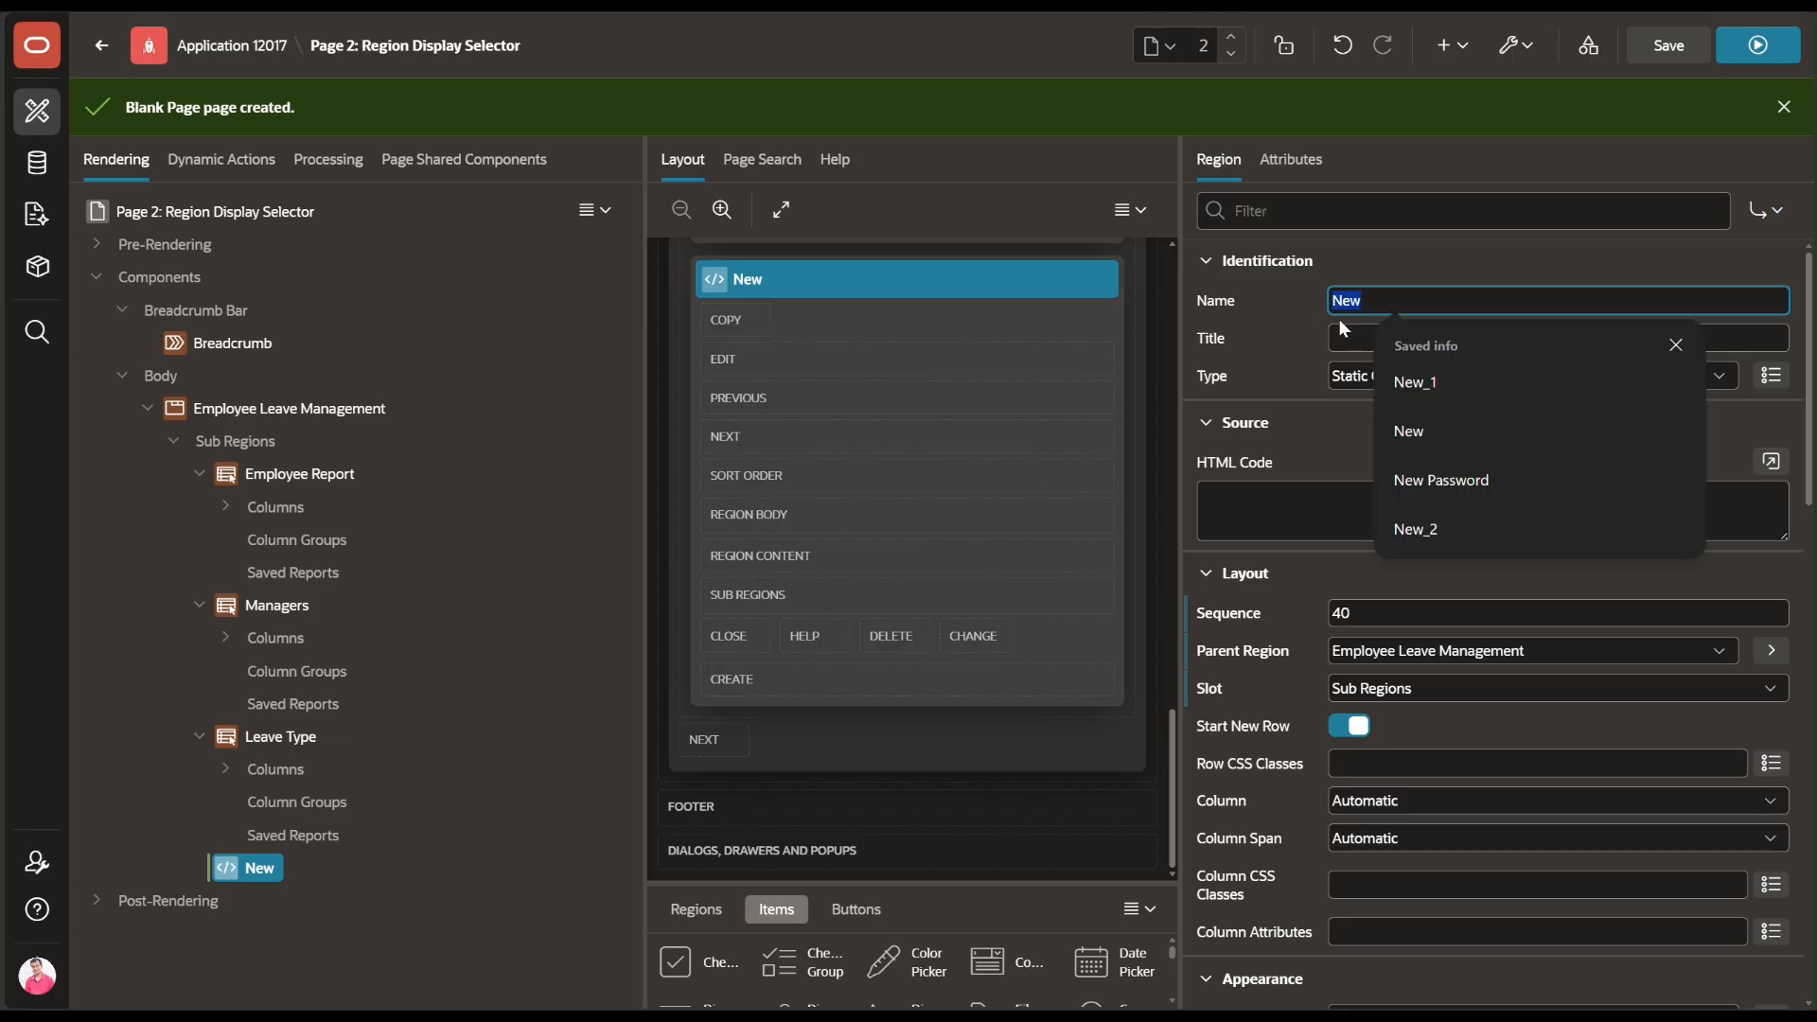
{"action": "type", "text": "Cret"}
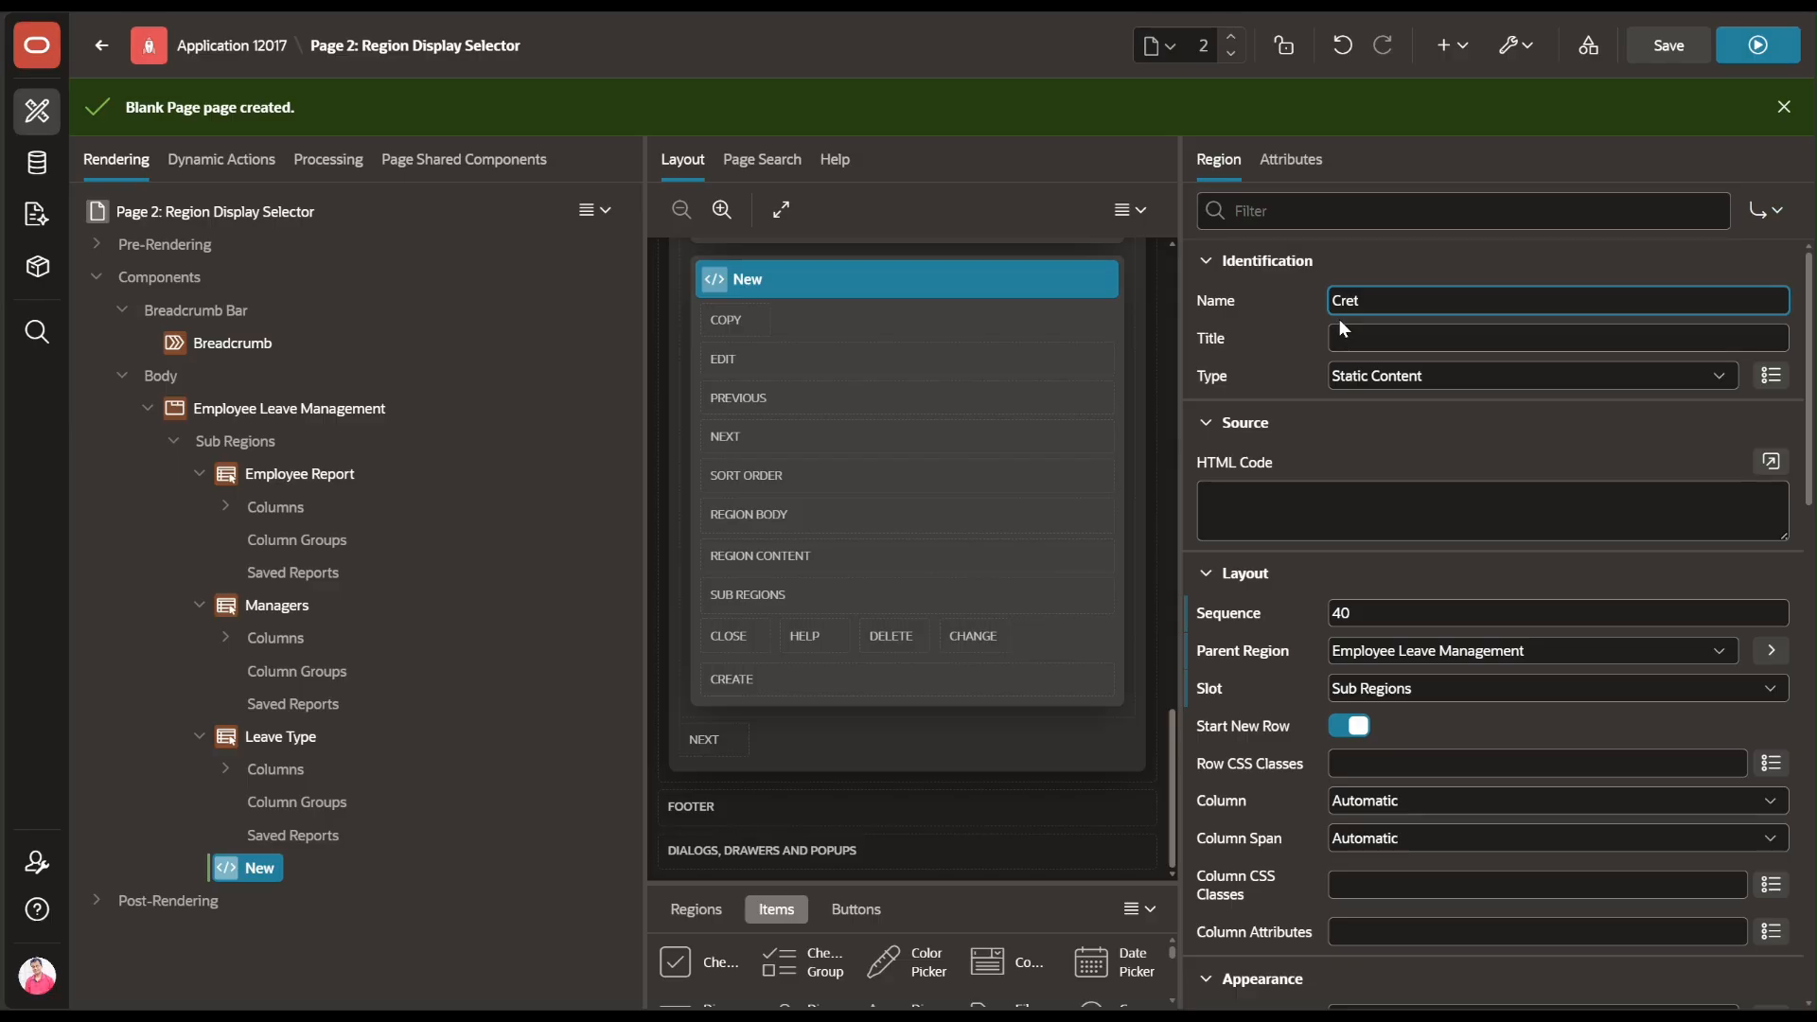
{"action": "key", "text": "BackSpace"}
{"action": "type", "text": "ate "}
{"action": "type", "text": "E"}
{"action": "type", "text": "em"}
{"action": "key", "text": "BackSpace"}
{"action": "type", "text": "mployee"}
{"action": "key", "text": "Return"}
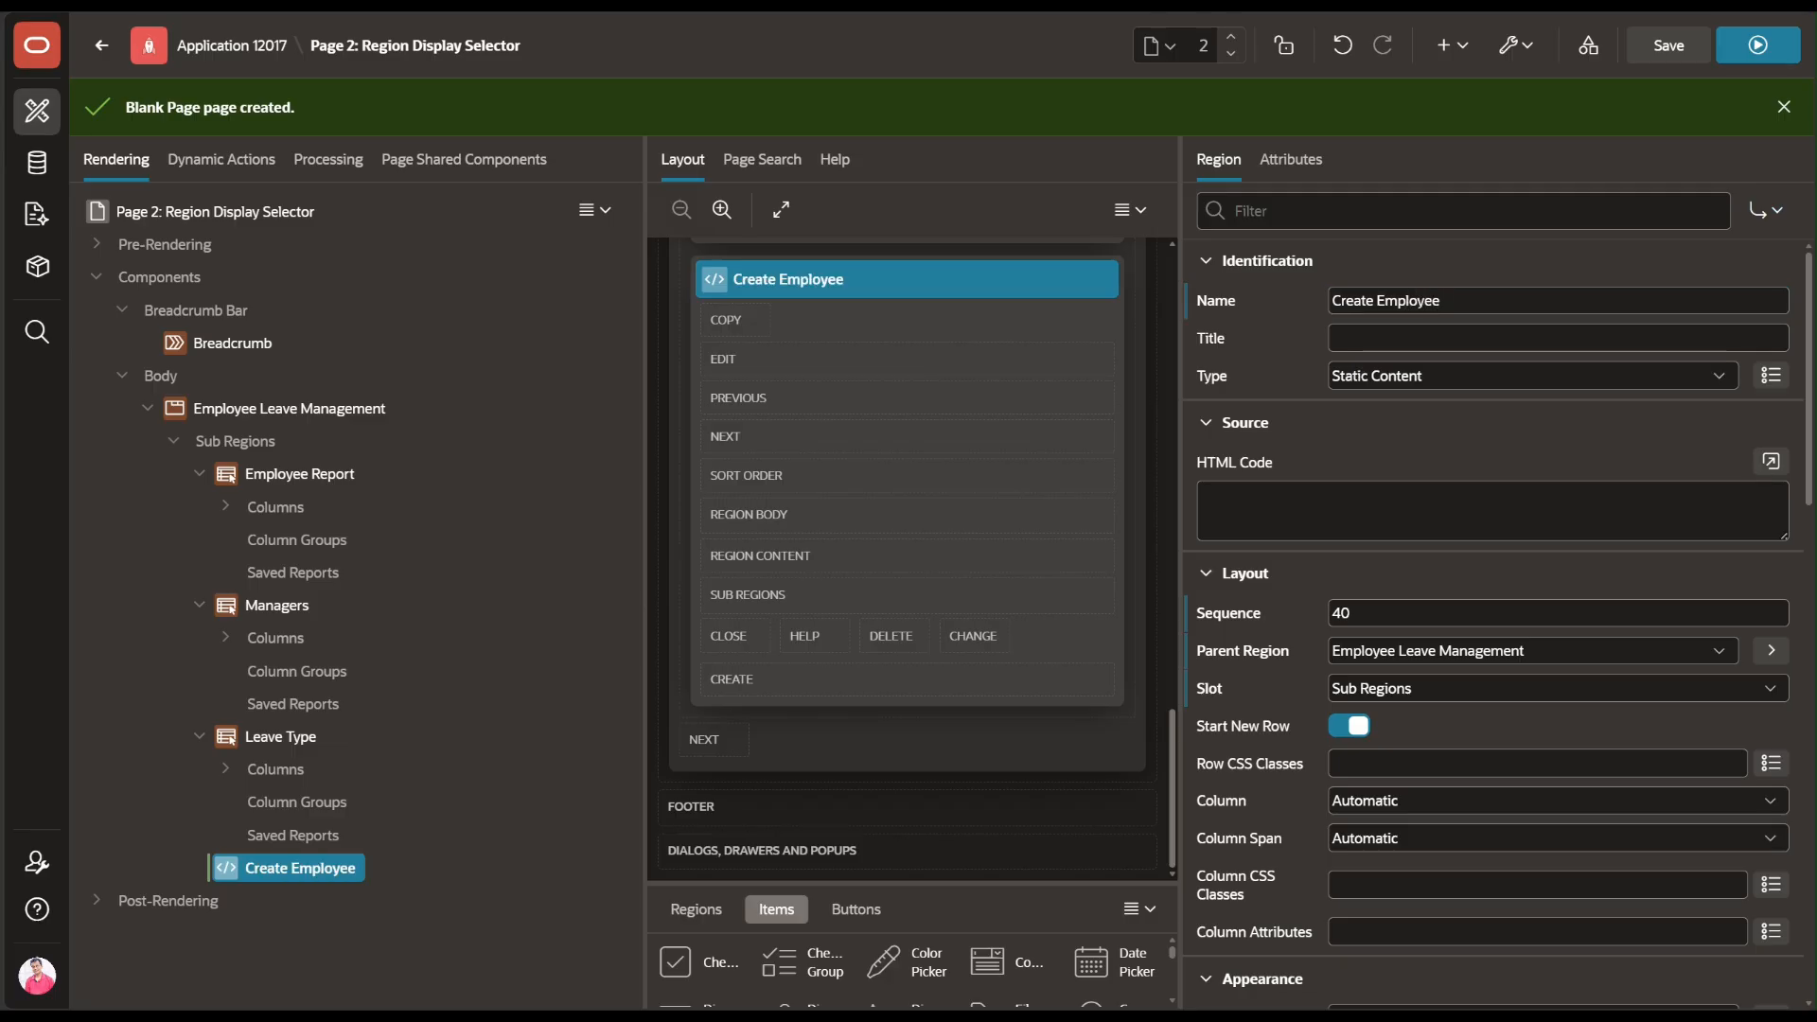
Set the Create Employee region type to Form
{"action": "left_click", "coordinate": [1514, 380]}
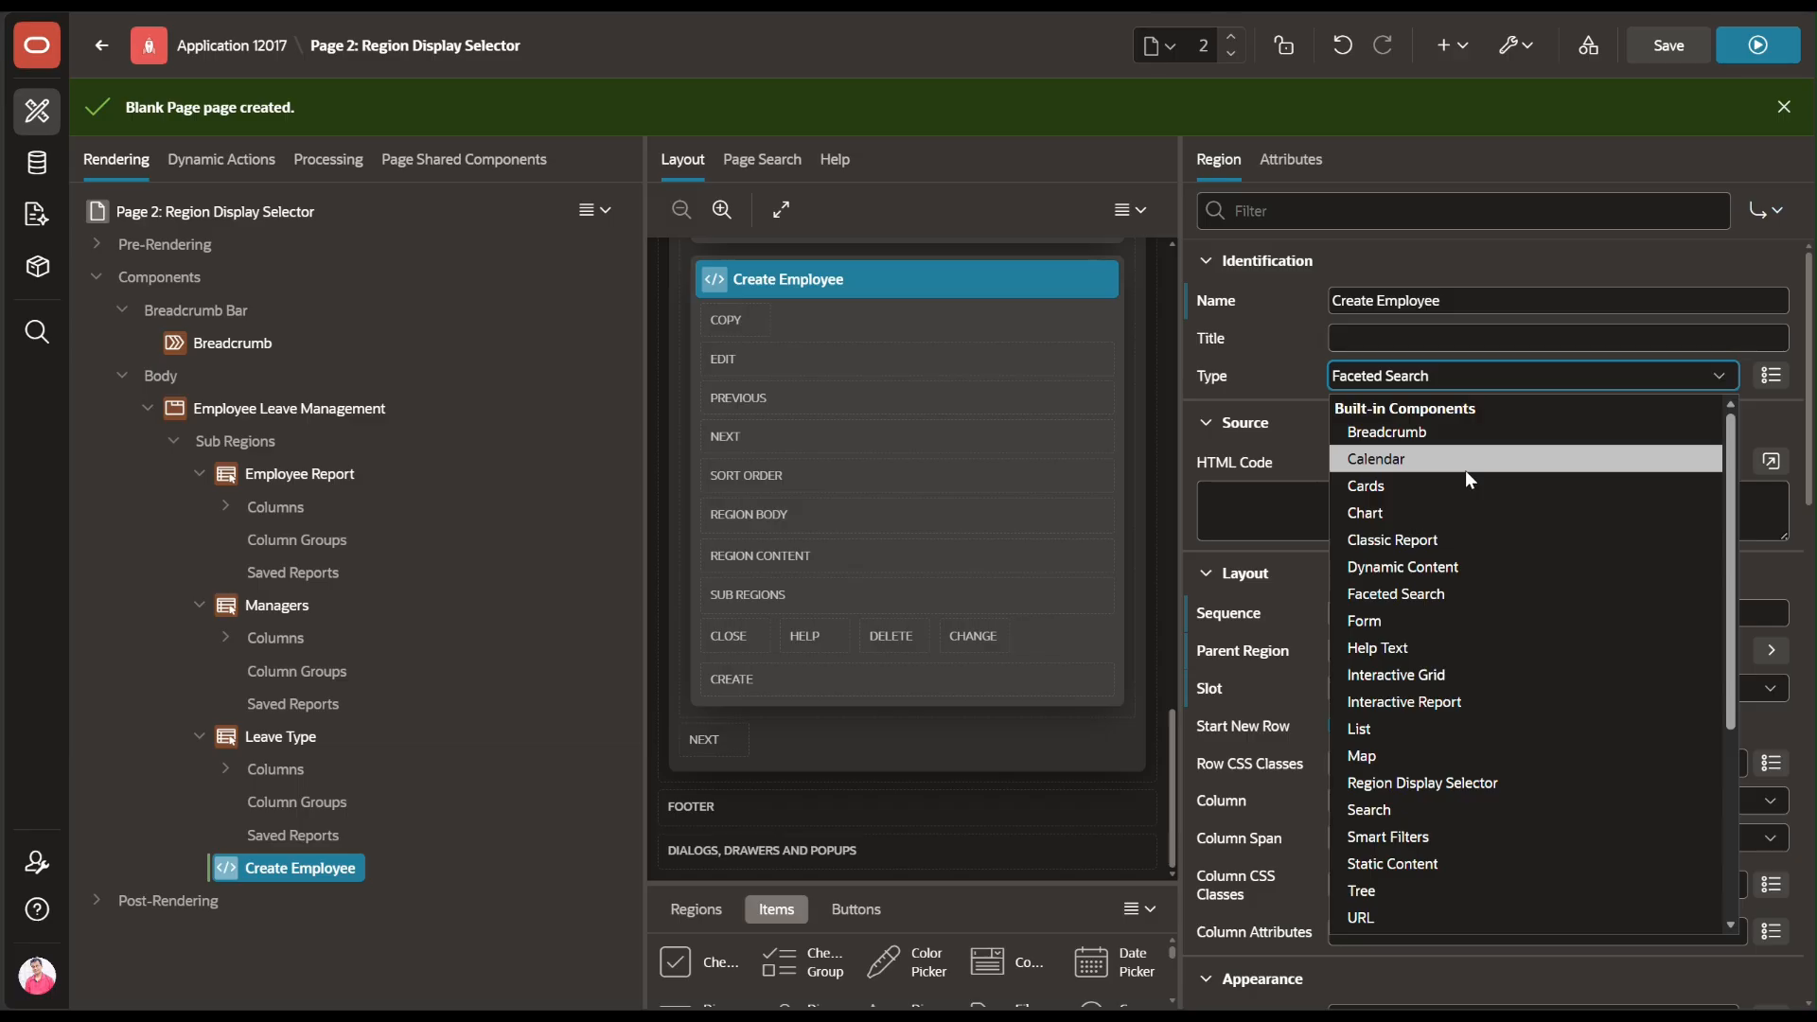
{"action": "key", "text": "o"}
{"action": "key", "text": "Return"}
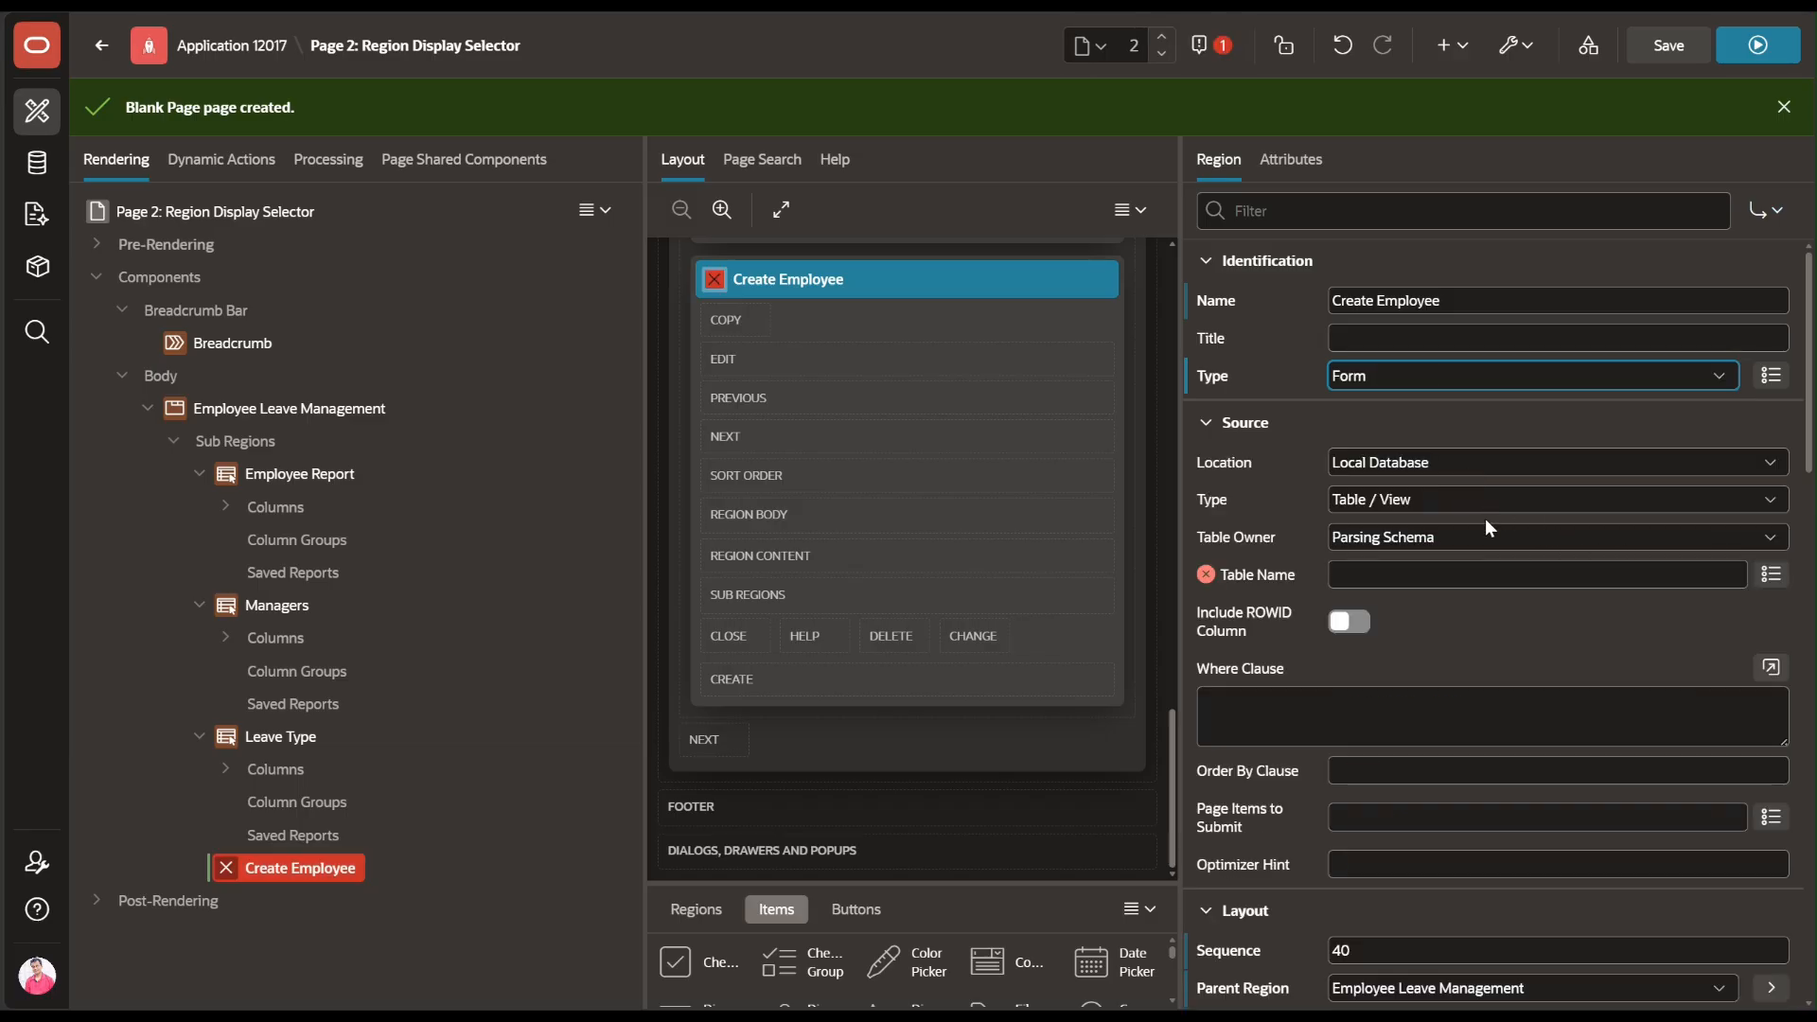
Choose ELMS_EMPLOYEES as the Create Employee form's source table
{"action": "left_click", "coordinate": [1771, 574]}
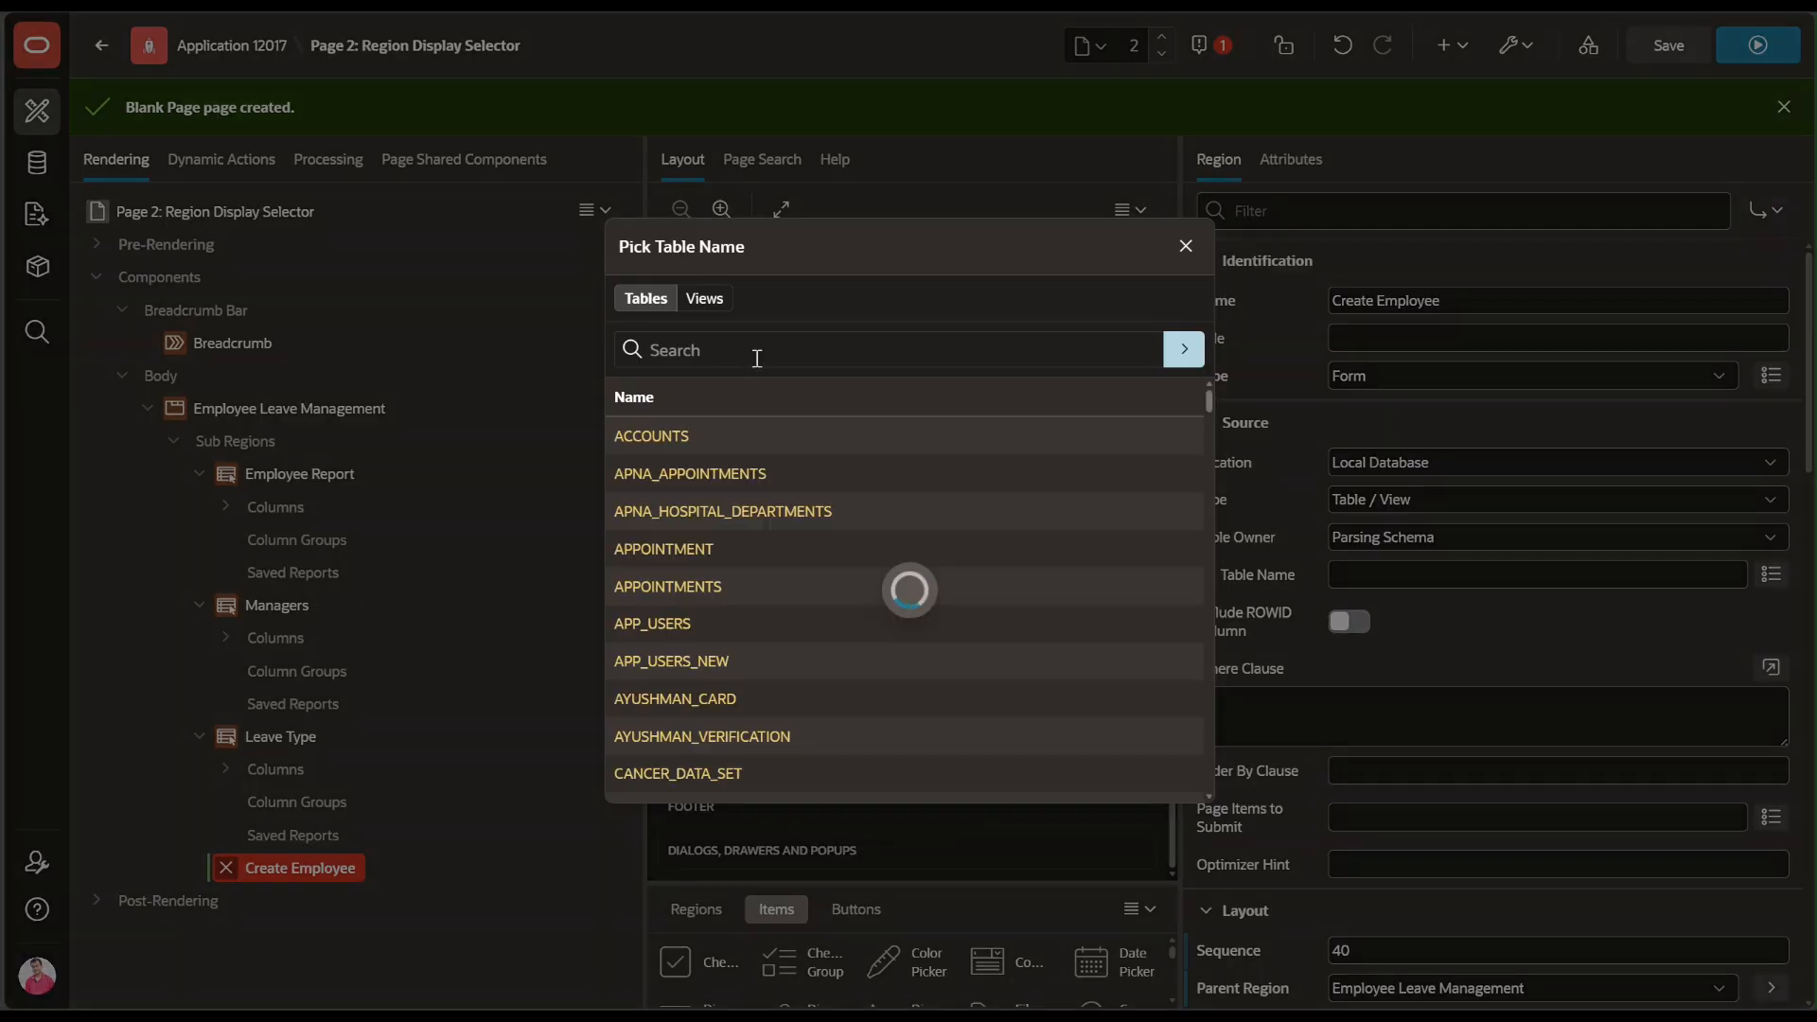
{"action": "type", "text": "elms"}
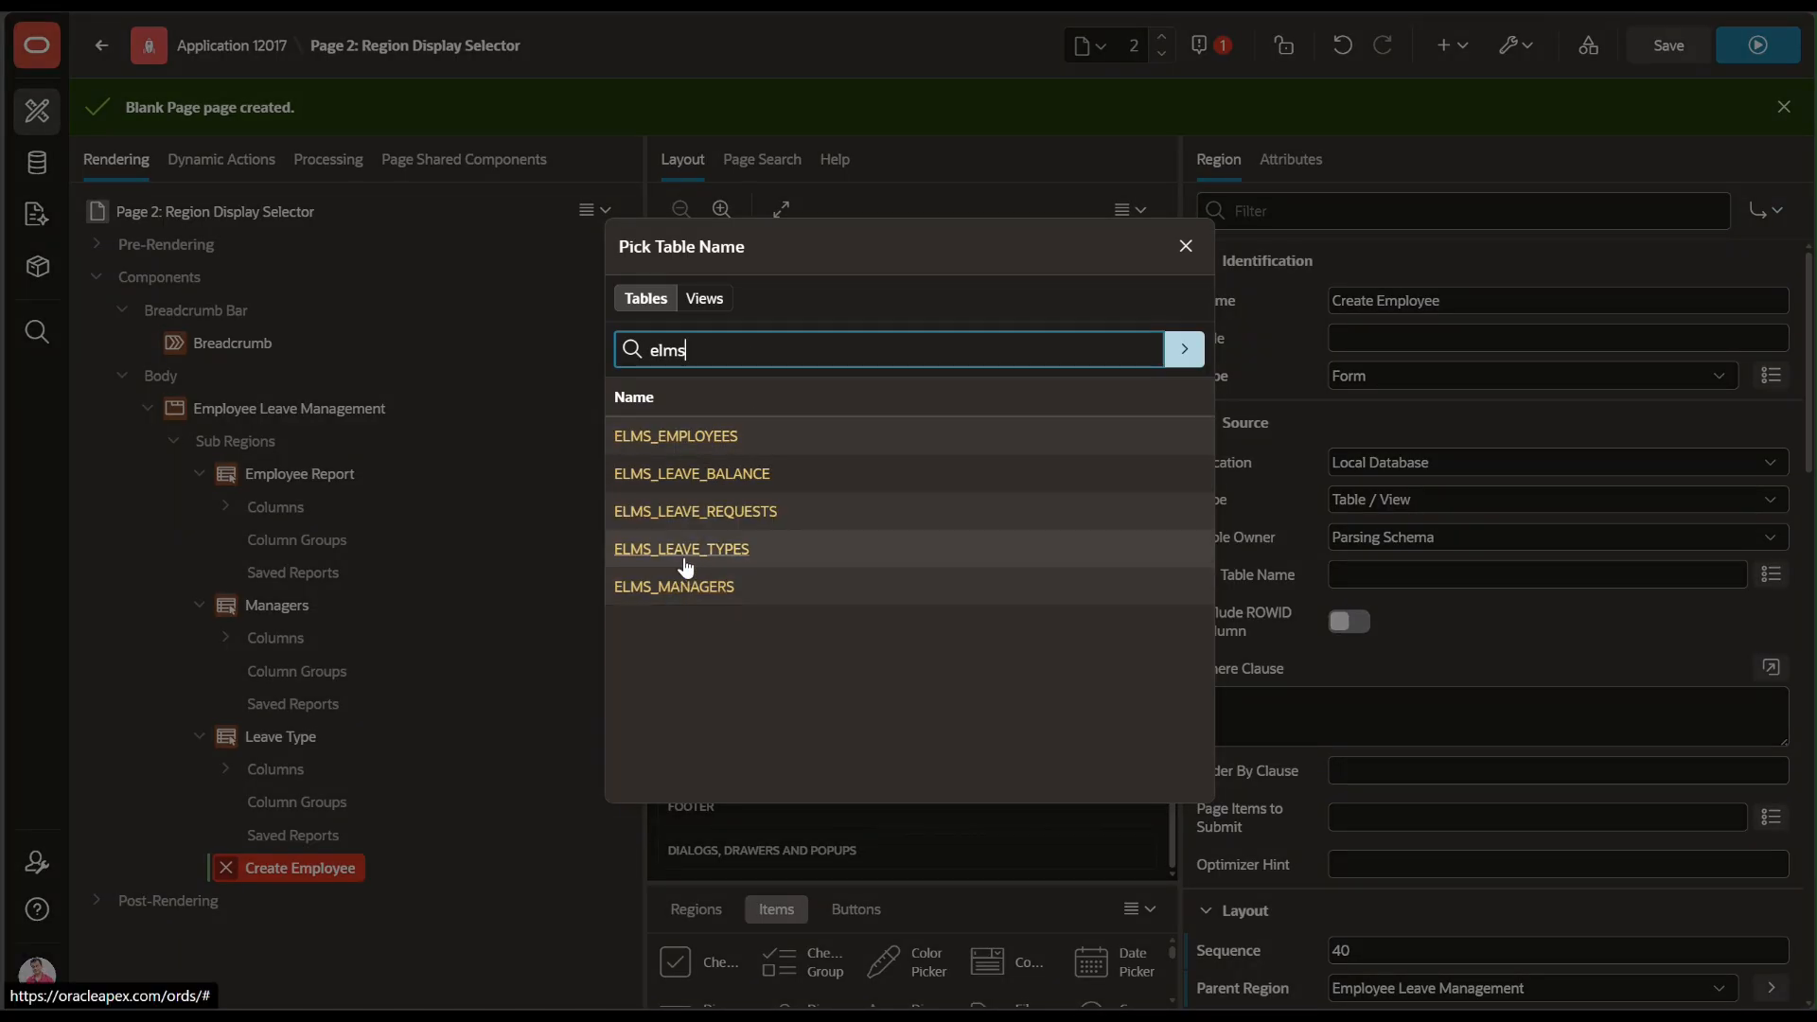
{"action": "left_click", "coordinate": [685, 444]}
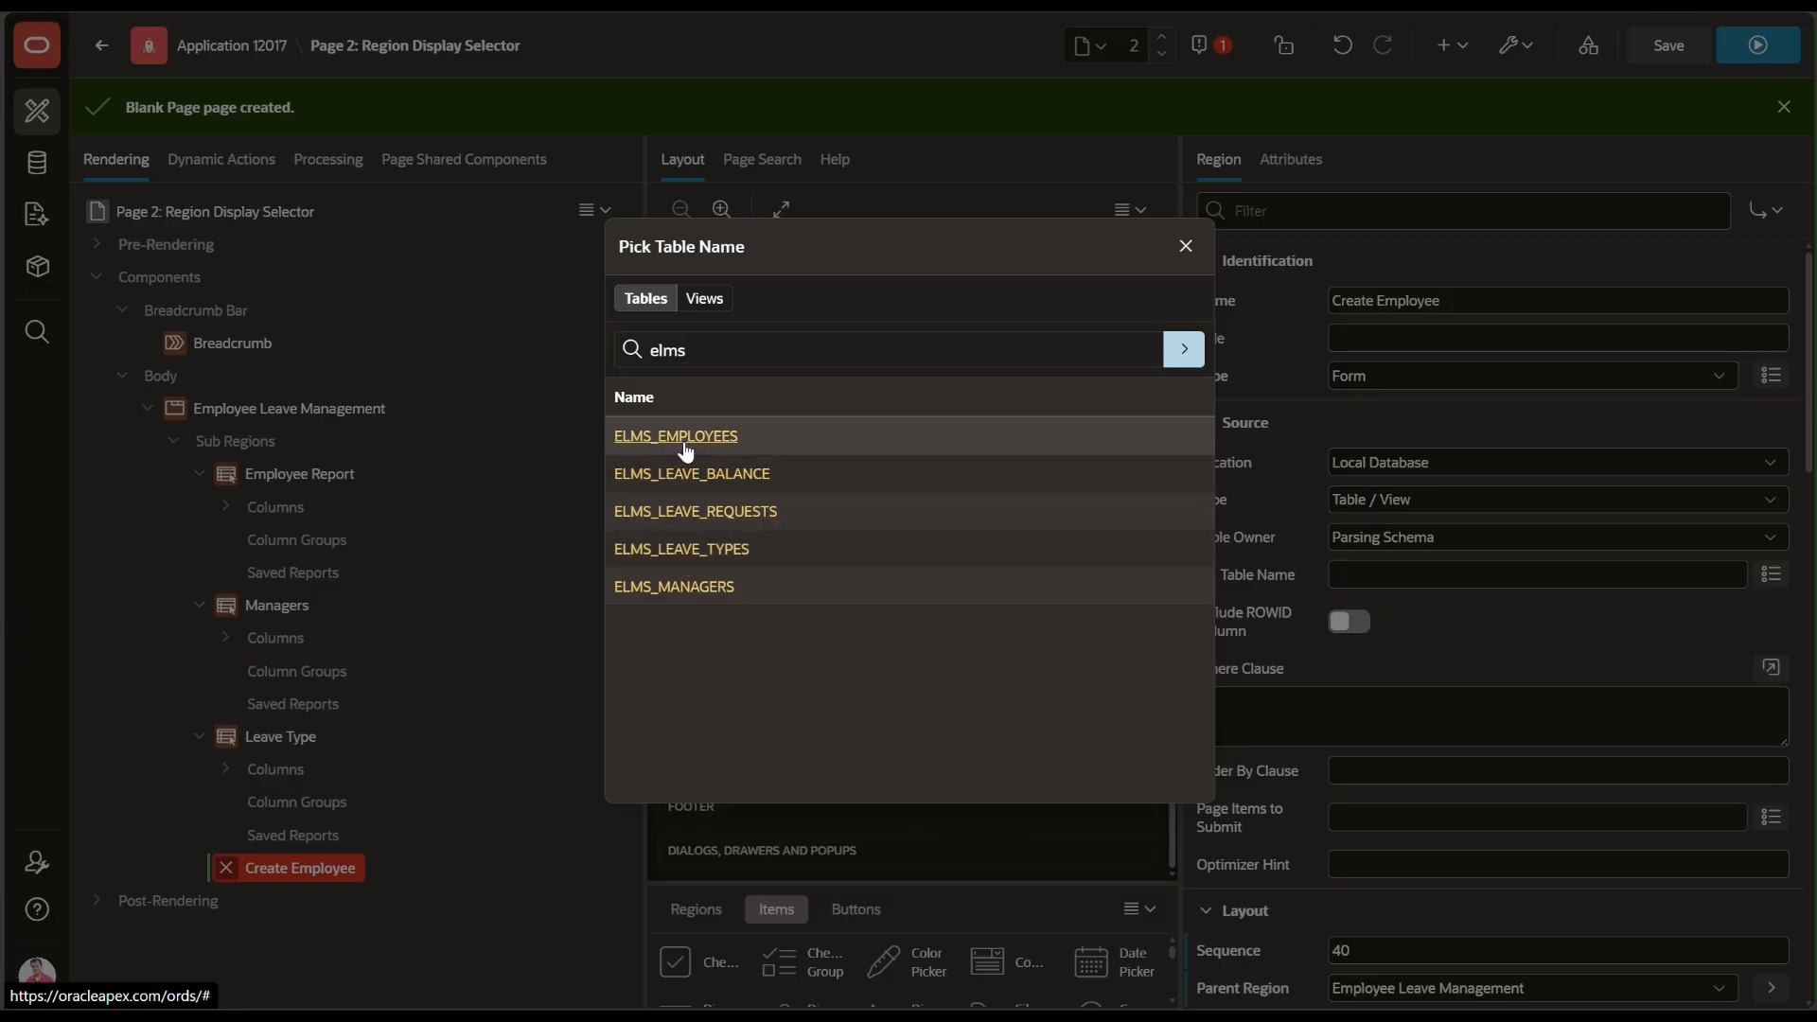
{"action": "scroll", "coordinate": [354, 746], "scroll_direction": "down", "scroll_amount": 4}
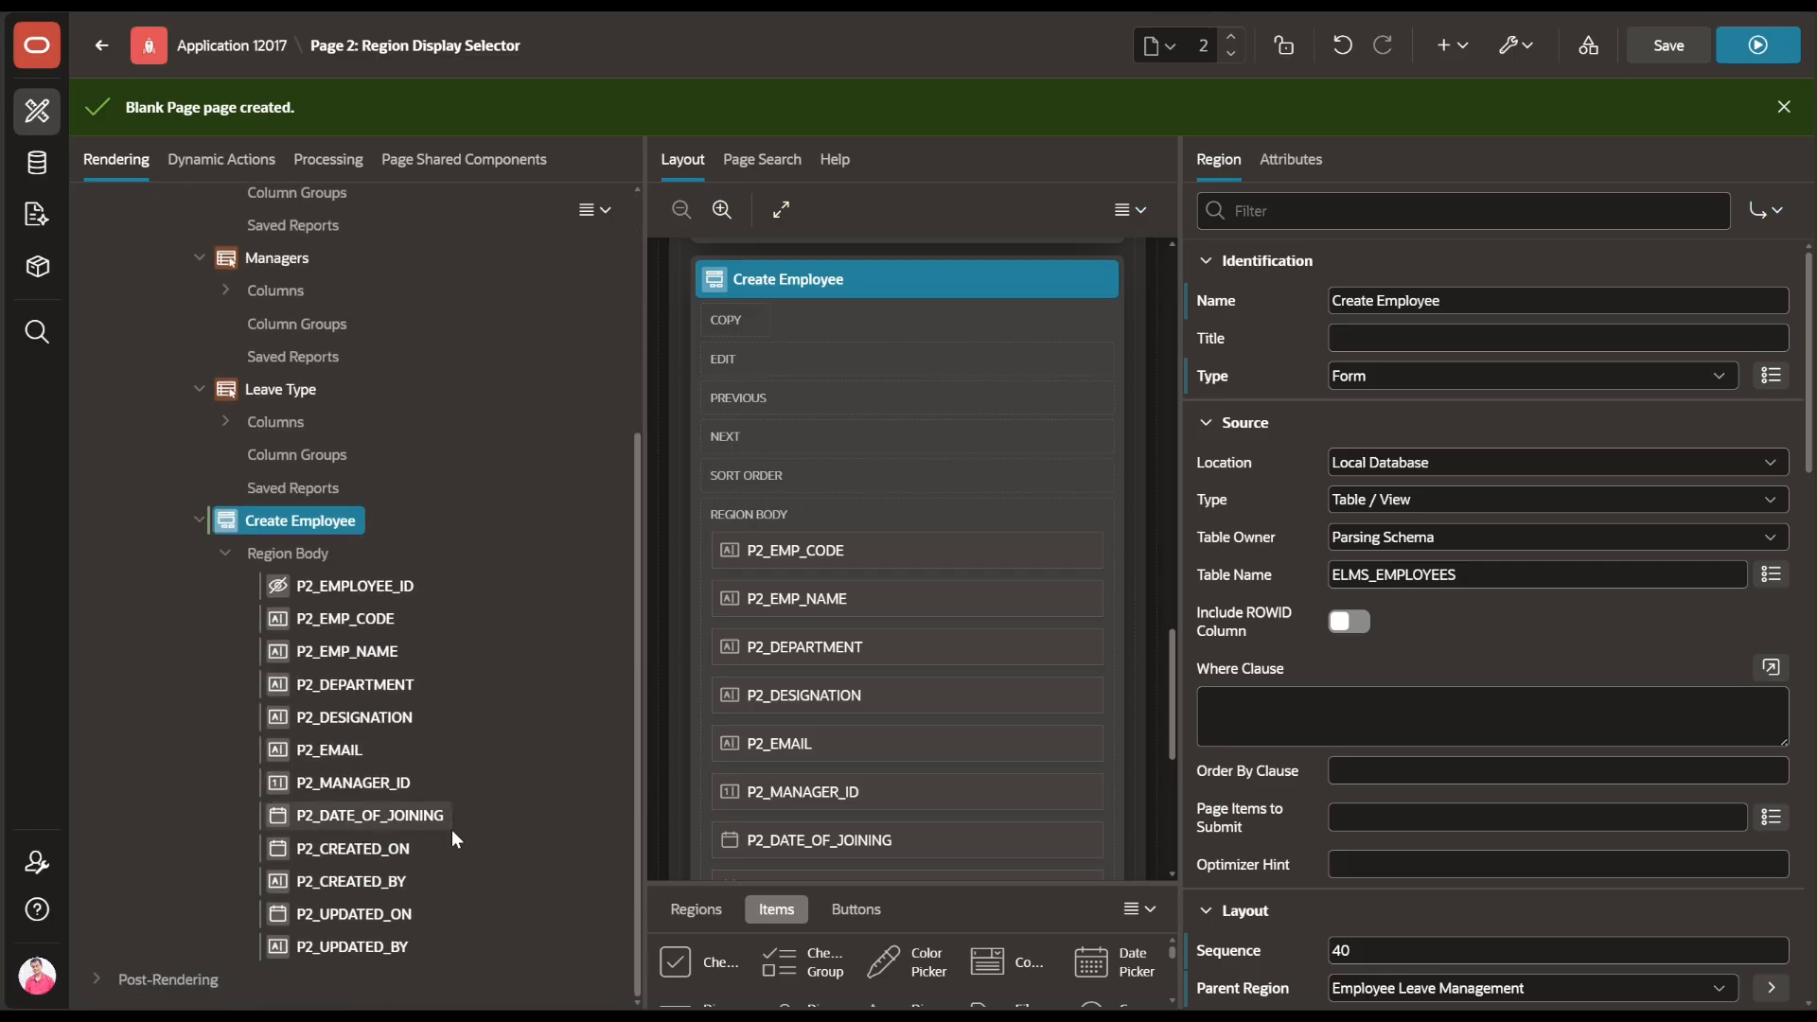
Add a new button named and labelled Create to the Create Employee region
{"action": "right_click", "coordinate": [270, 519]}
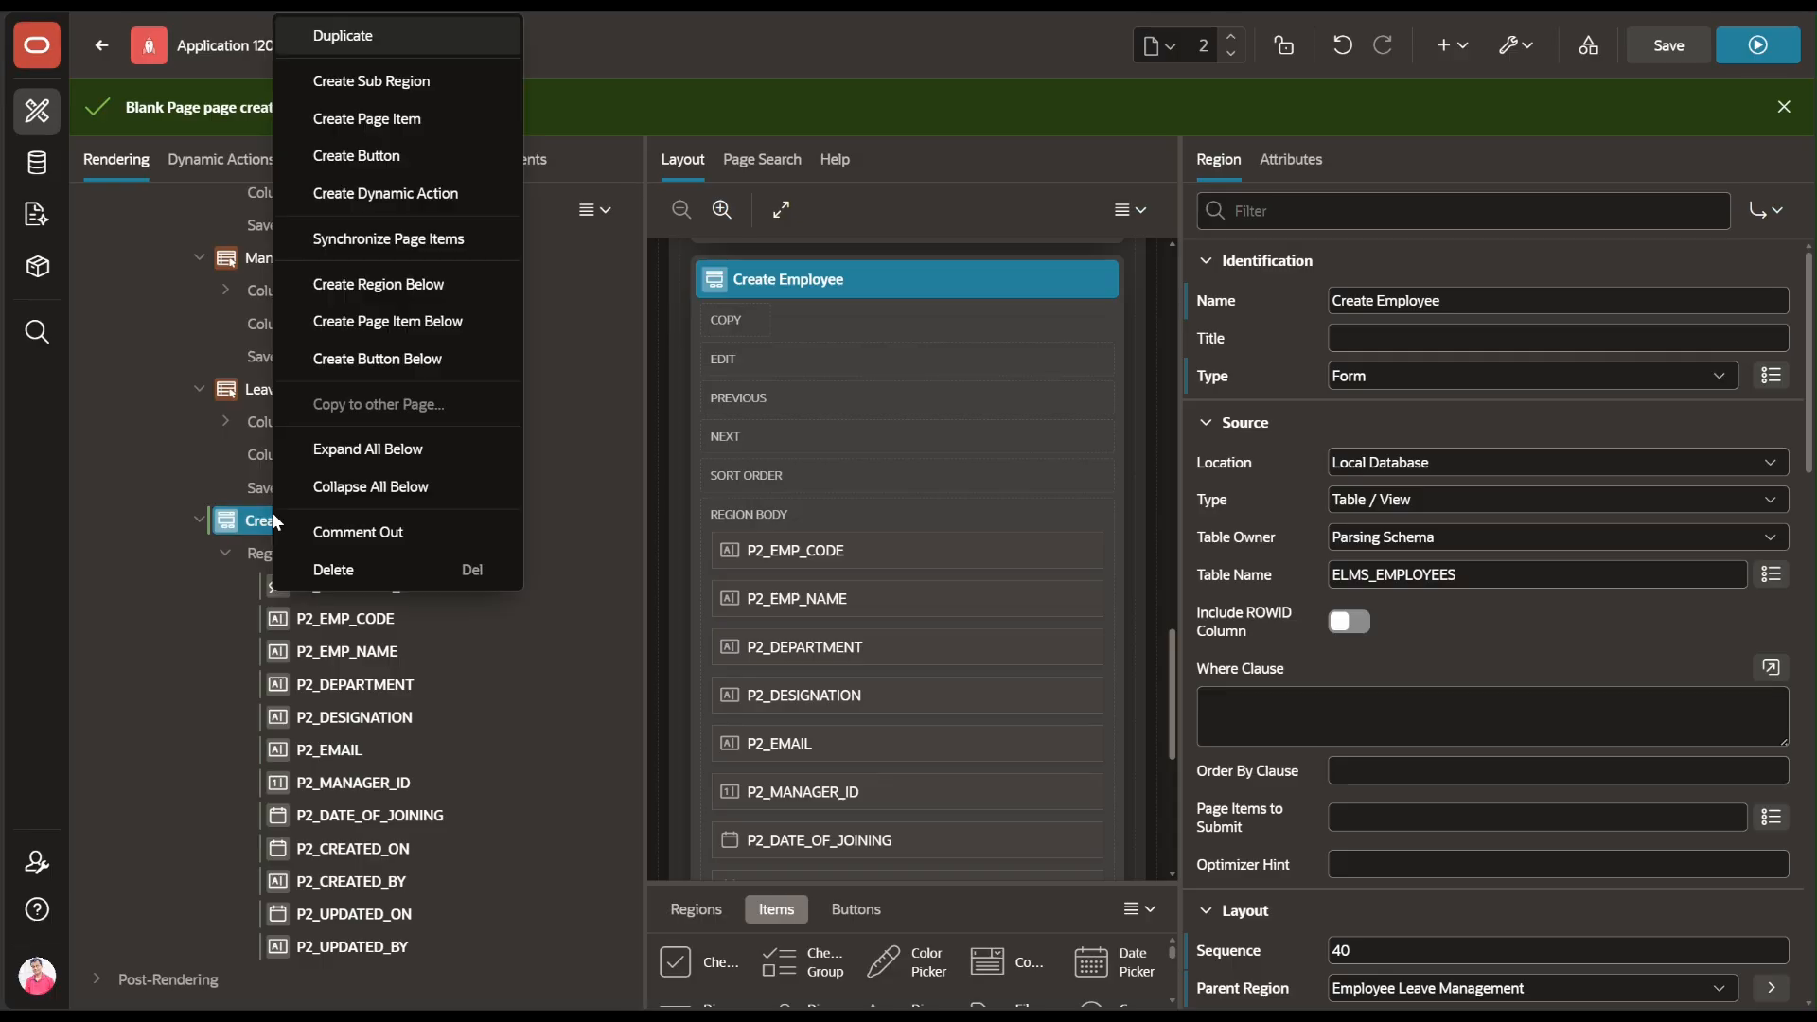
{"action": "left_click", "coordinate": [367, 157]}
{"action": "type", "text": "Create"}
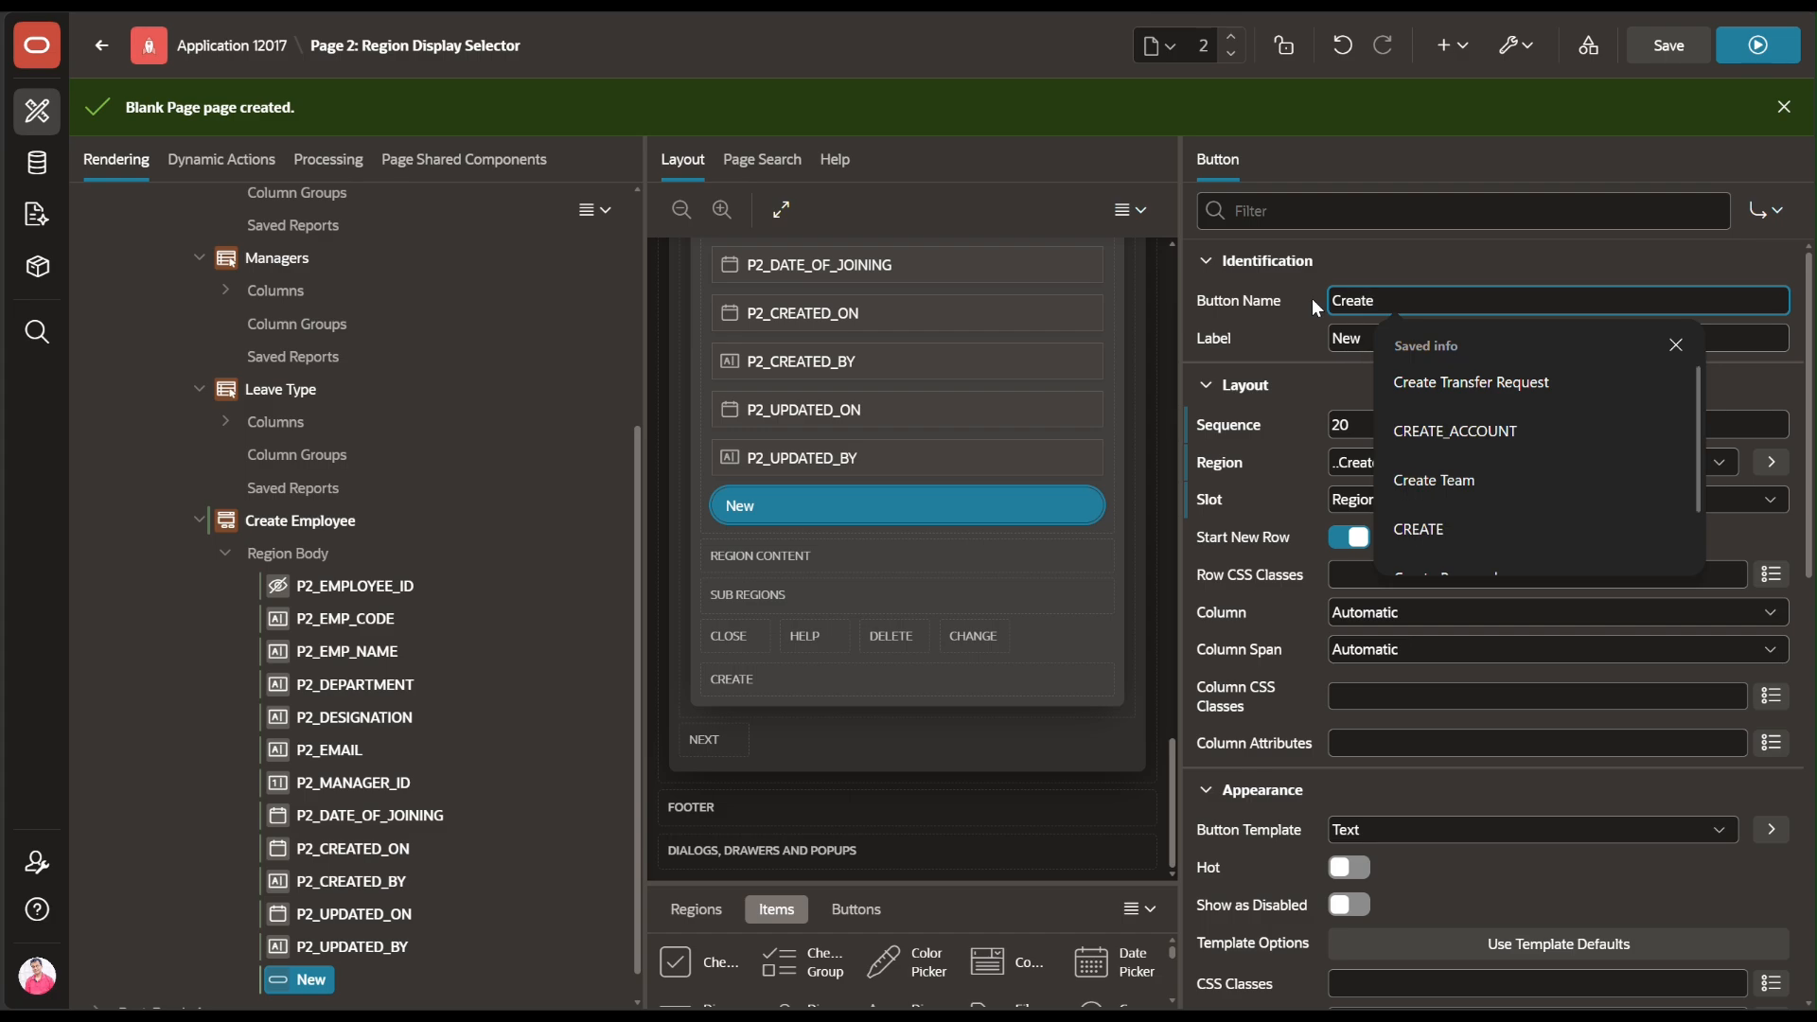
{"action": "key", "text": "Tab"}
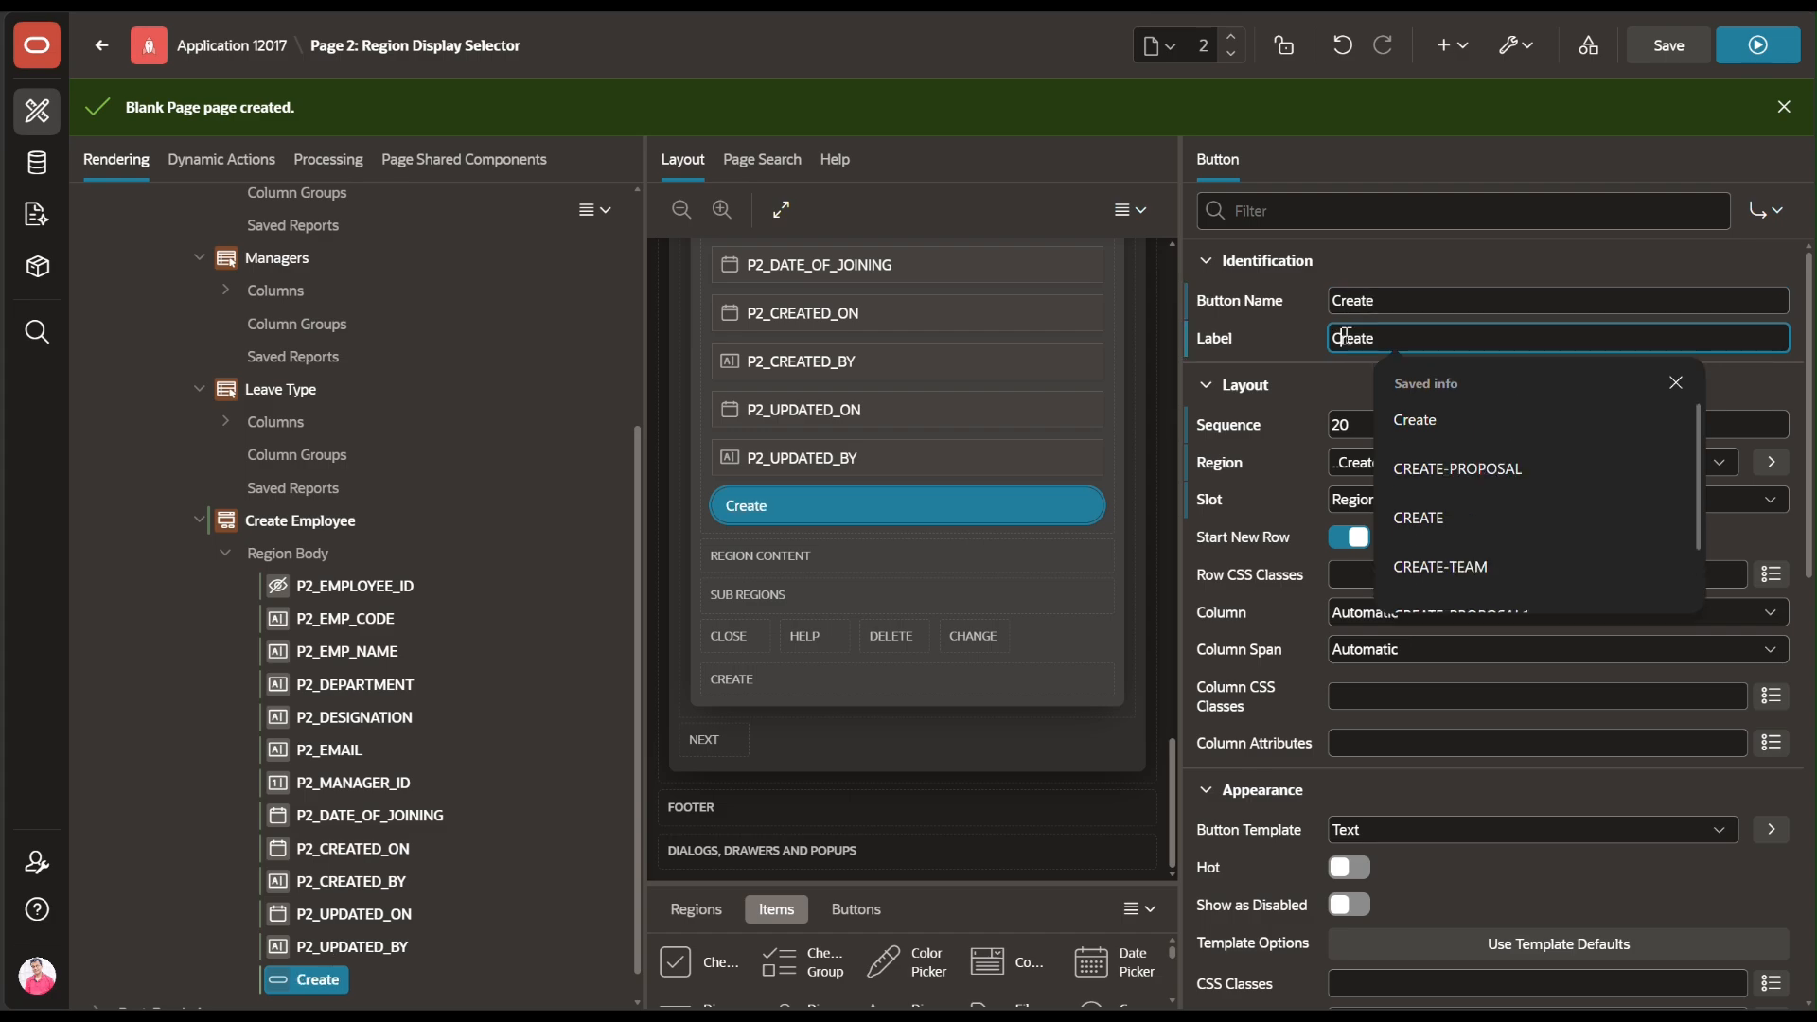
{"action": "left_click", "coordinate": [1676, 384]}
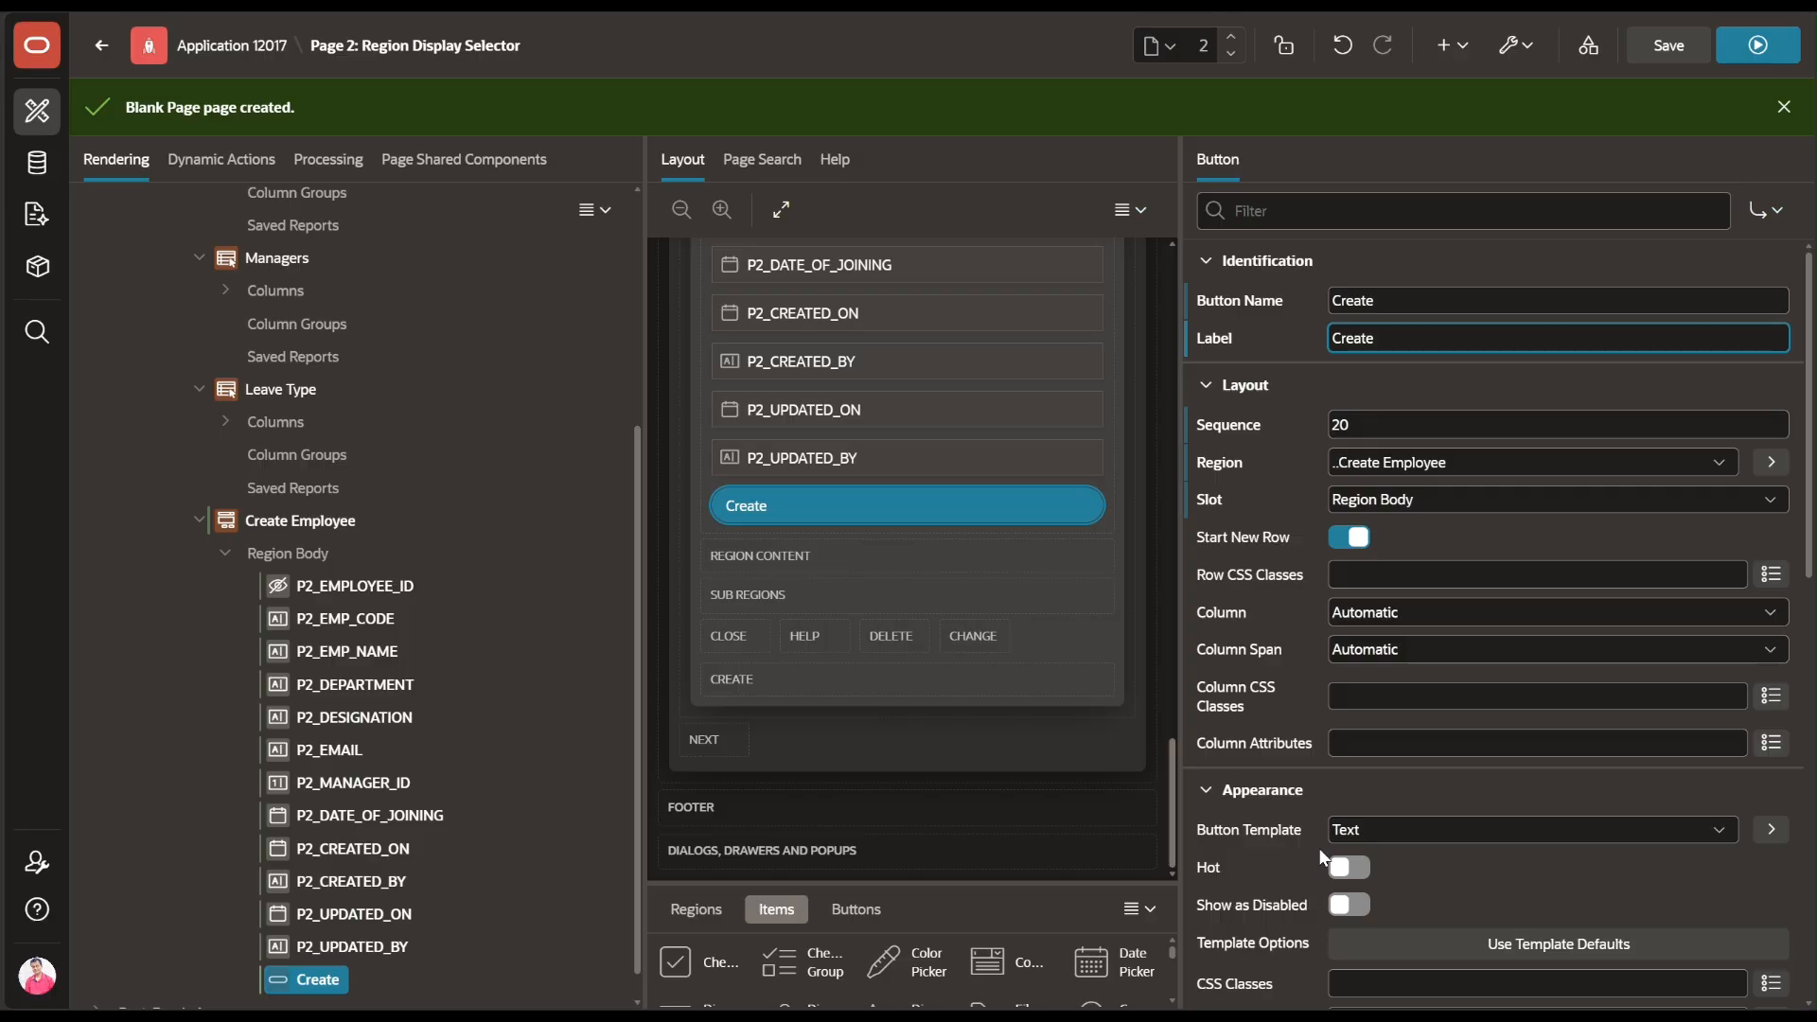
{"action": "scroll", "coordinate": [1323, 858], "scroll_direction": "down", "scroll_amount": 3}
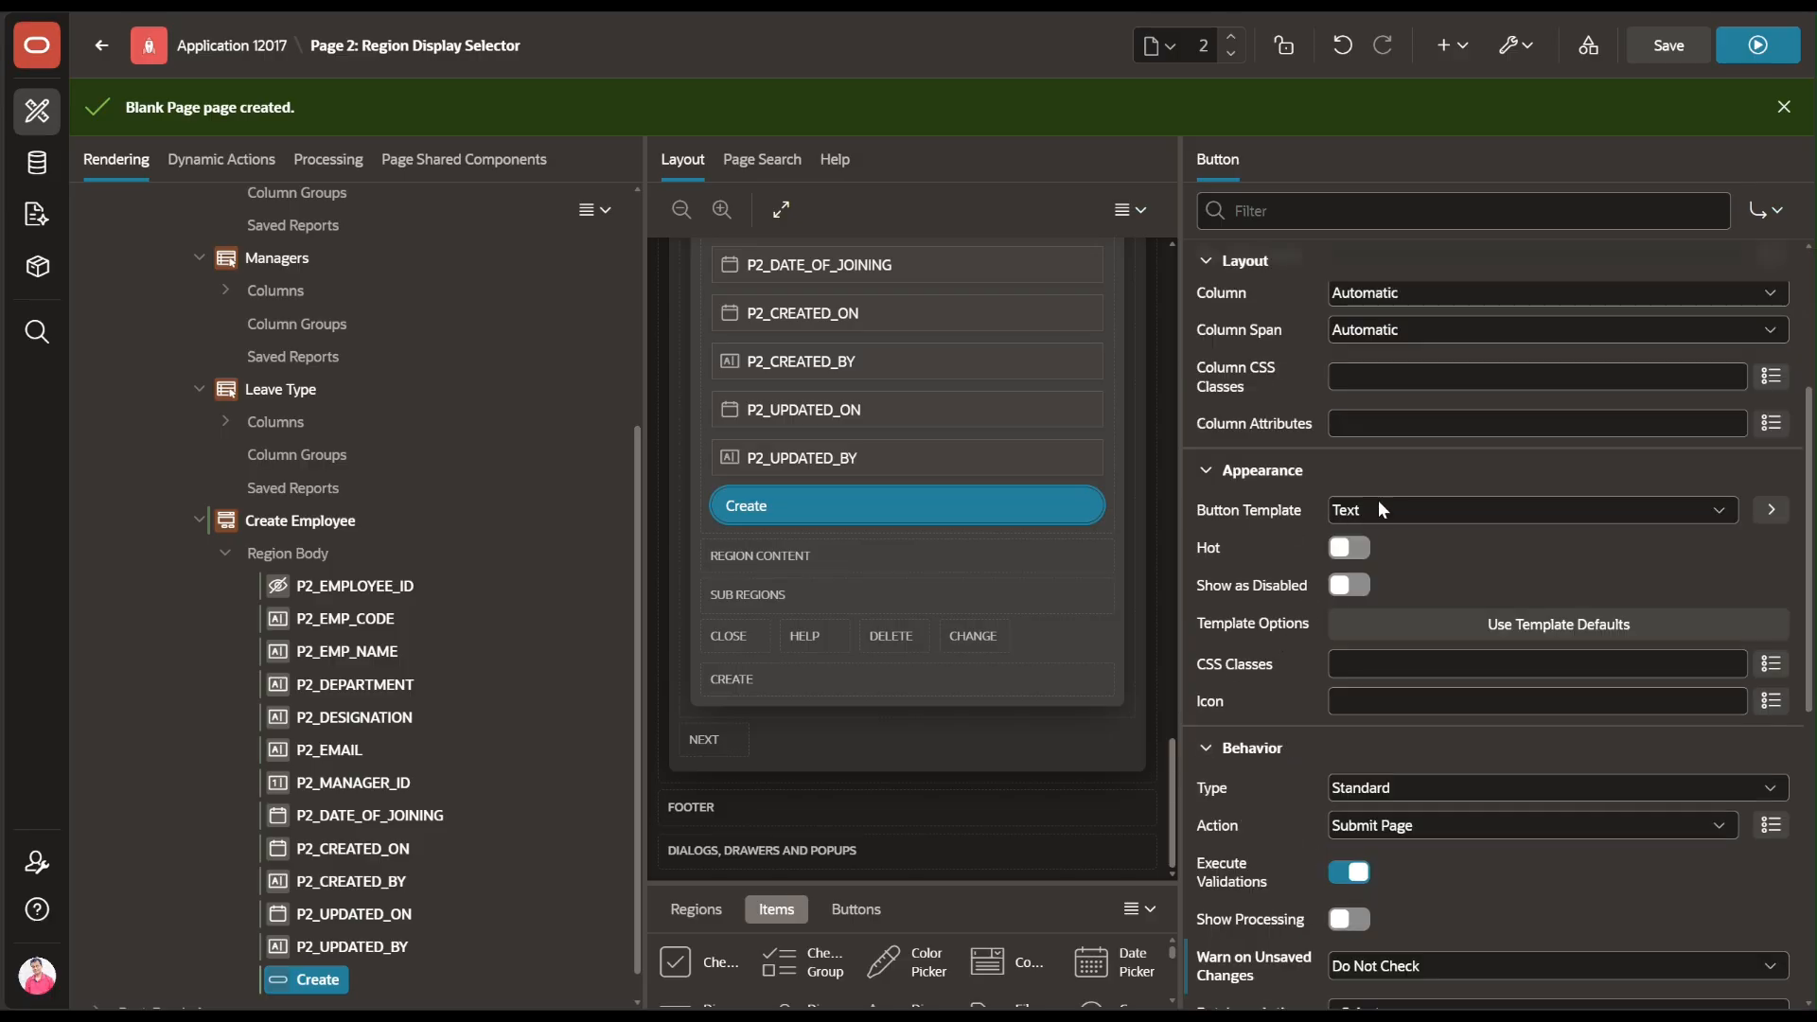
{"action": "scroll", "coordinate": [1372, 509], "scroll_direction": "down", "scroll_amount": 1}
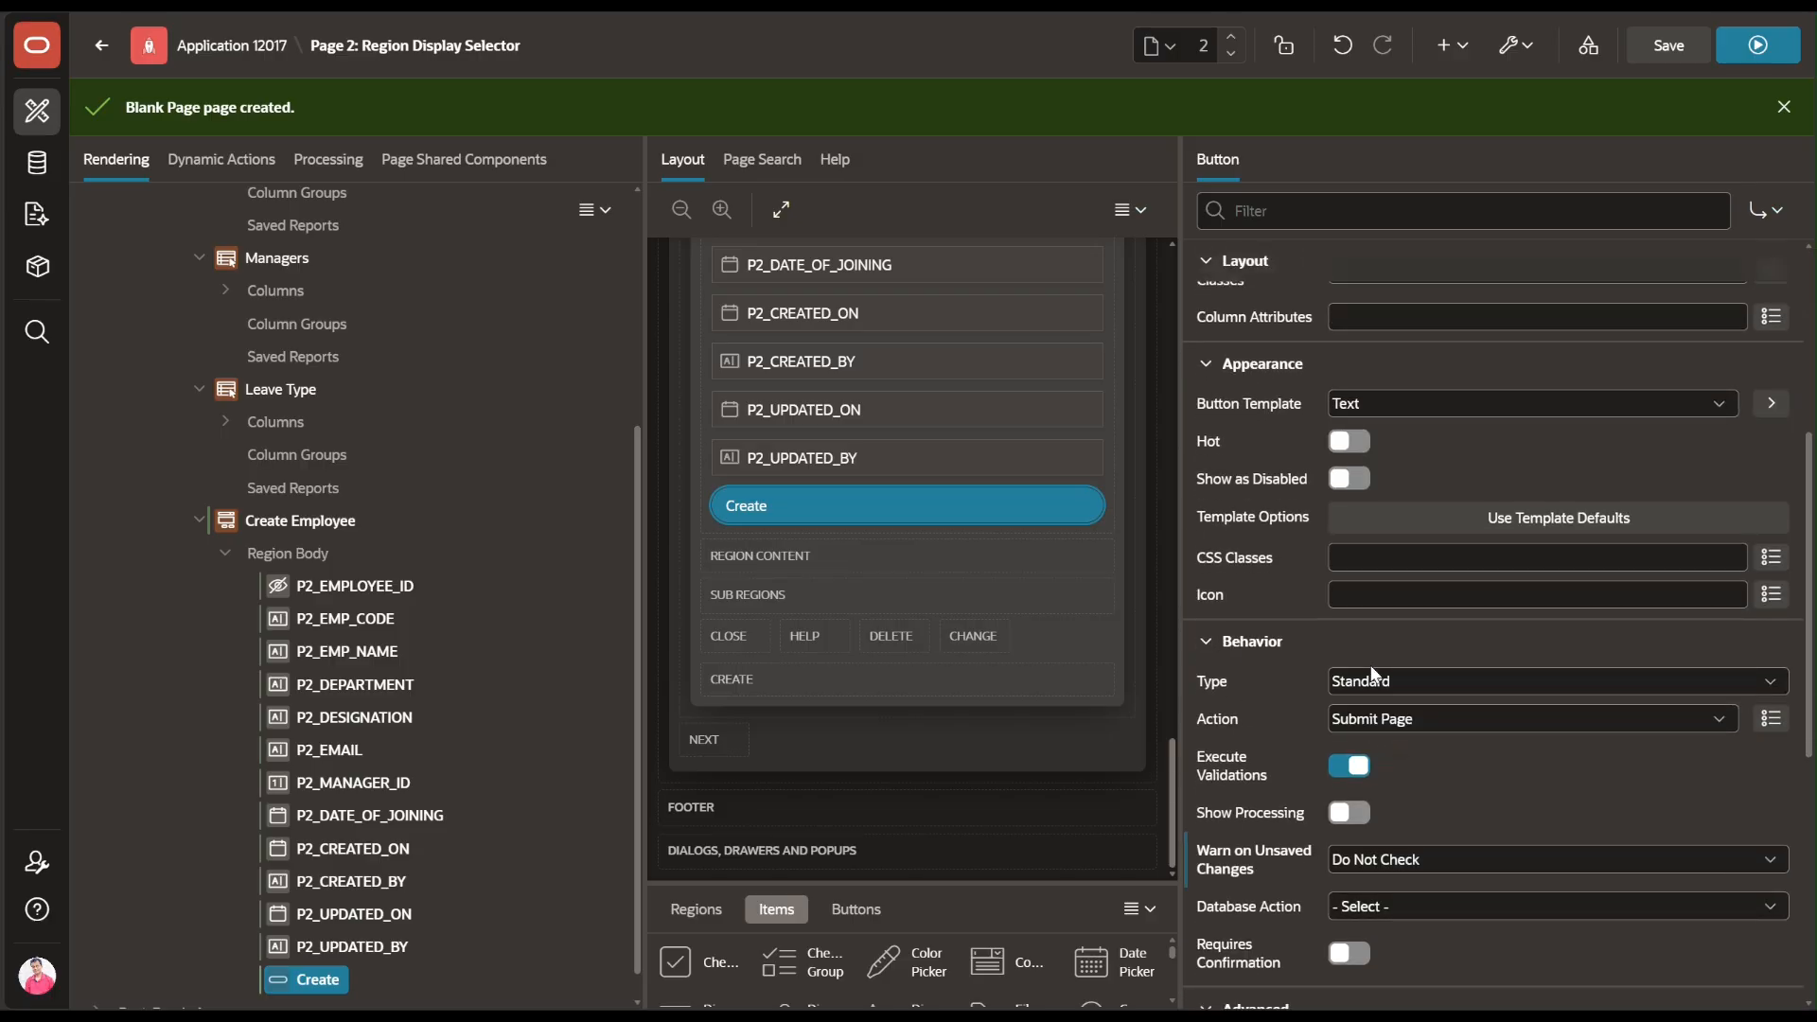
Give the Create button the Text with Icon template and Hot styling, then save the page
{"action": "left_click", "coordinate": [1389, 399]}
{"action": "left_click", "coordinate": [1401, 480]}
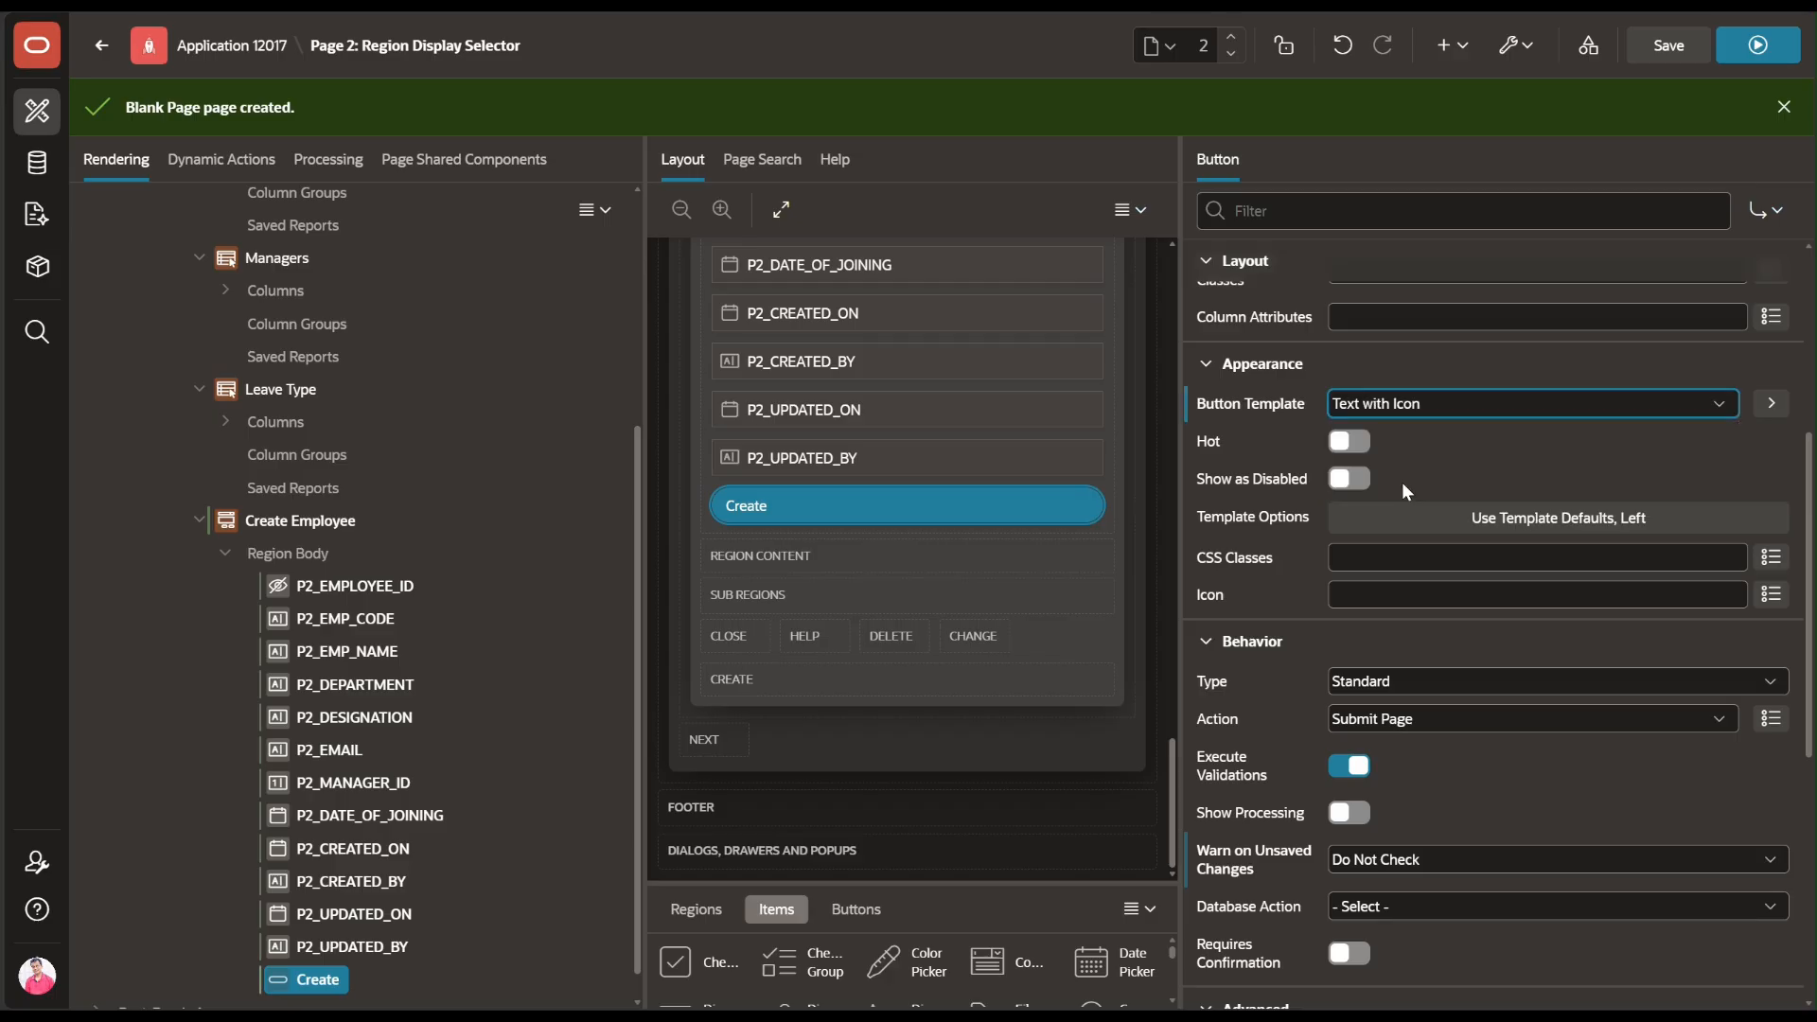
{"action": "left_click", "coordinate": [1348, 441]}
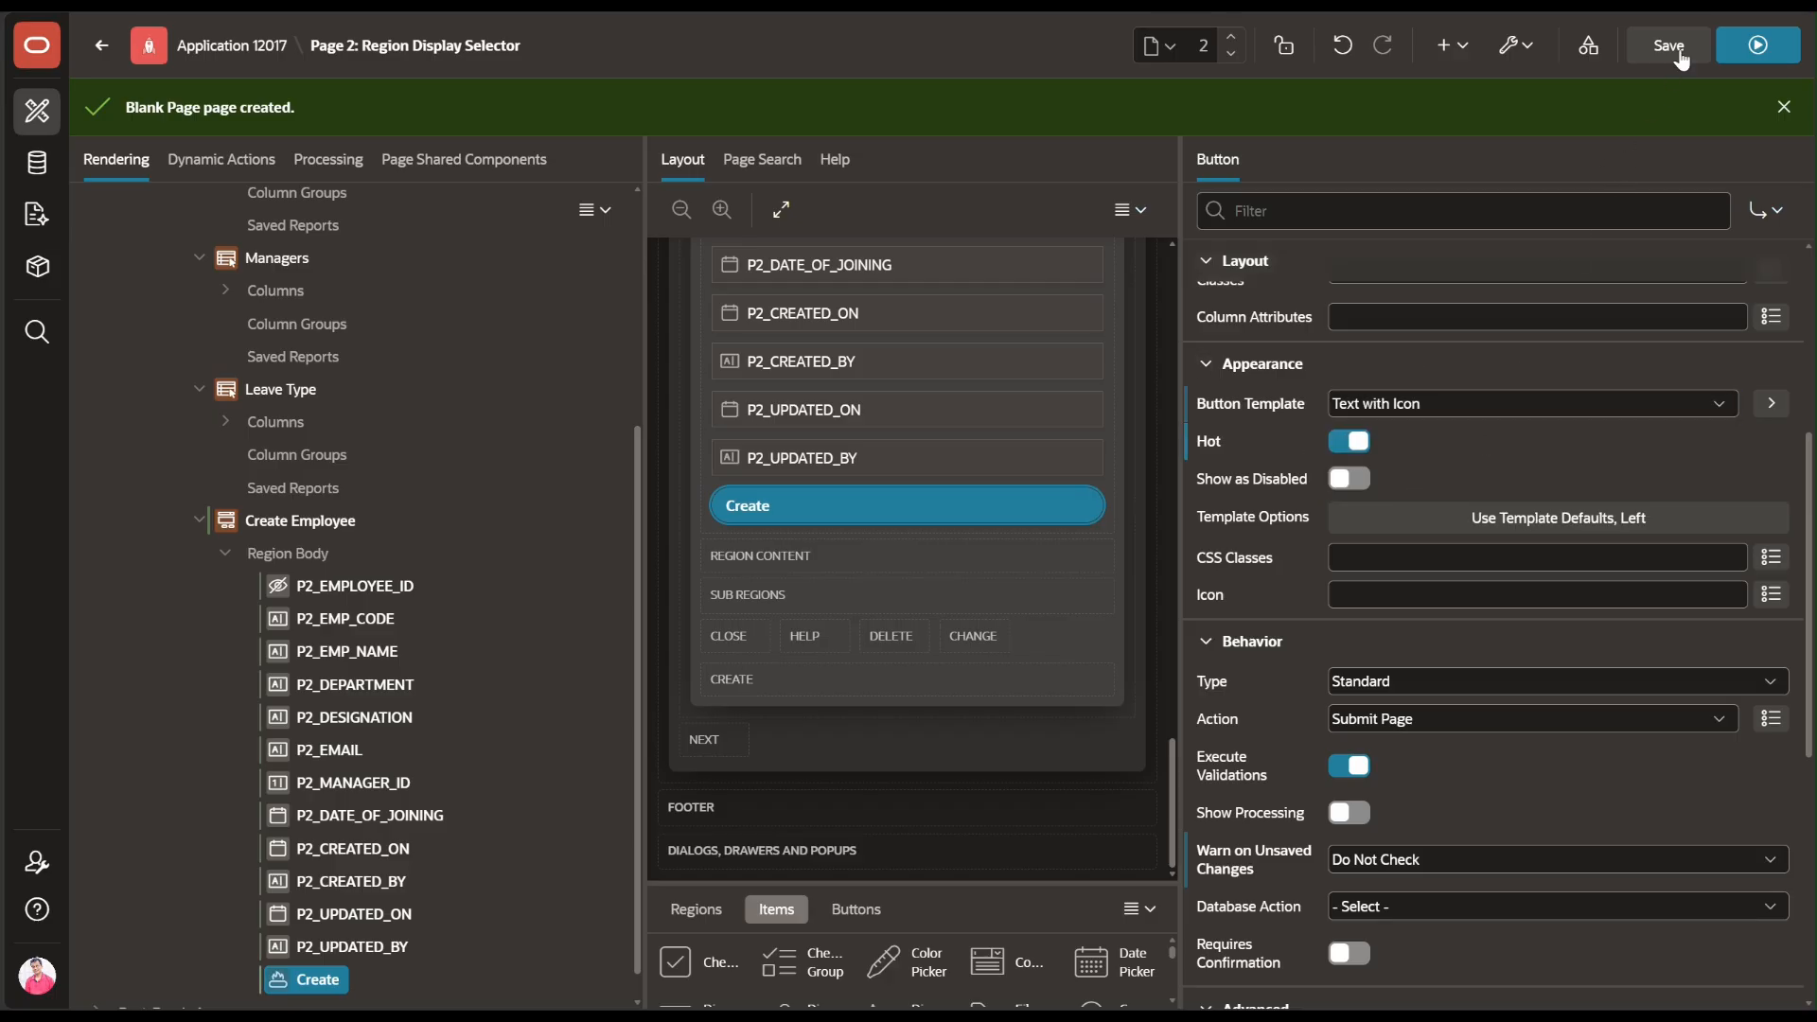
{"action": "key", "text": "ctrl+s"}
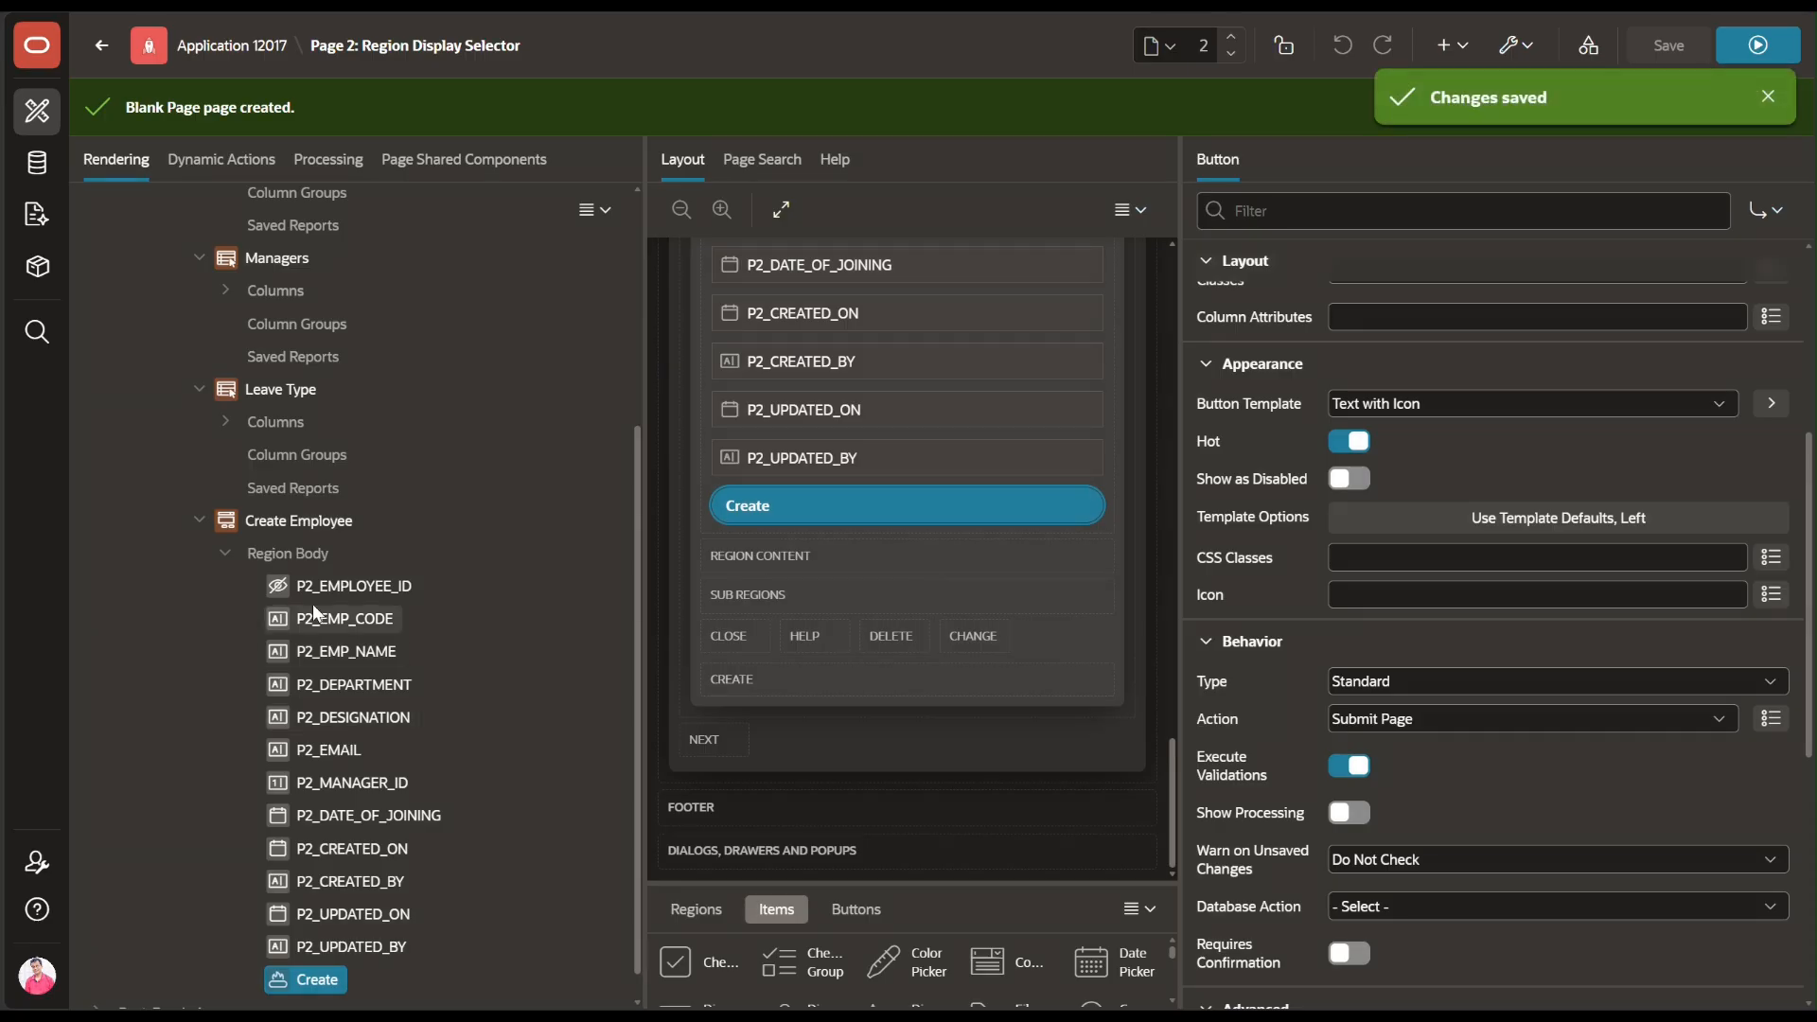
{"action": "scroll", "coordinate": [460, 727], "scroll_direction": "up", "scroll_amount": 5}
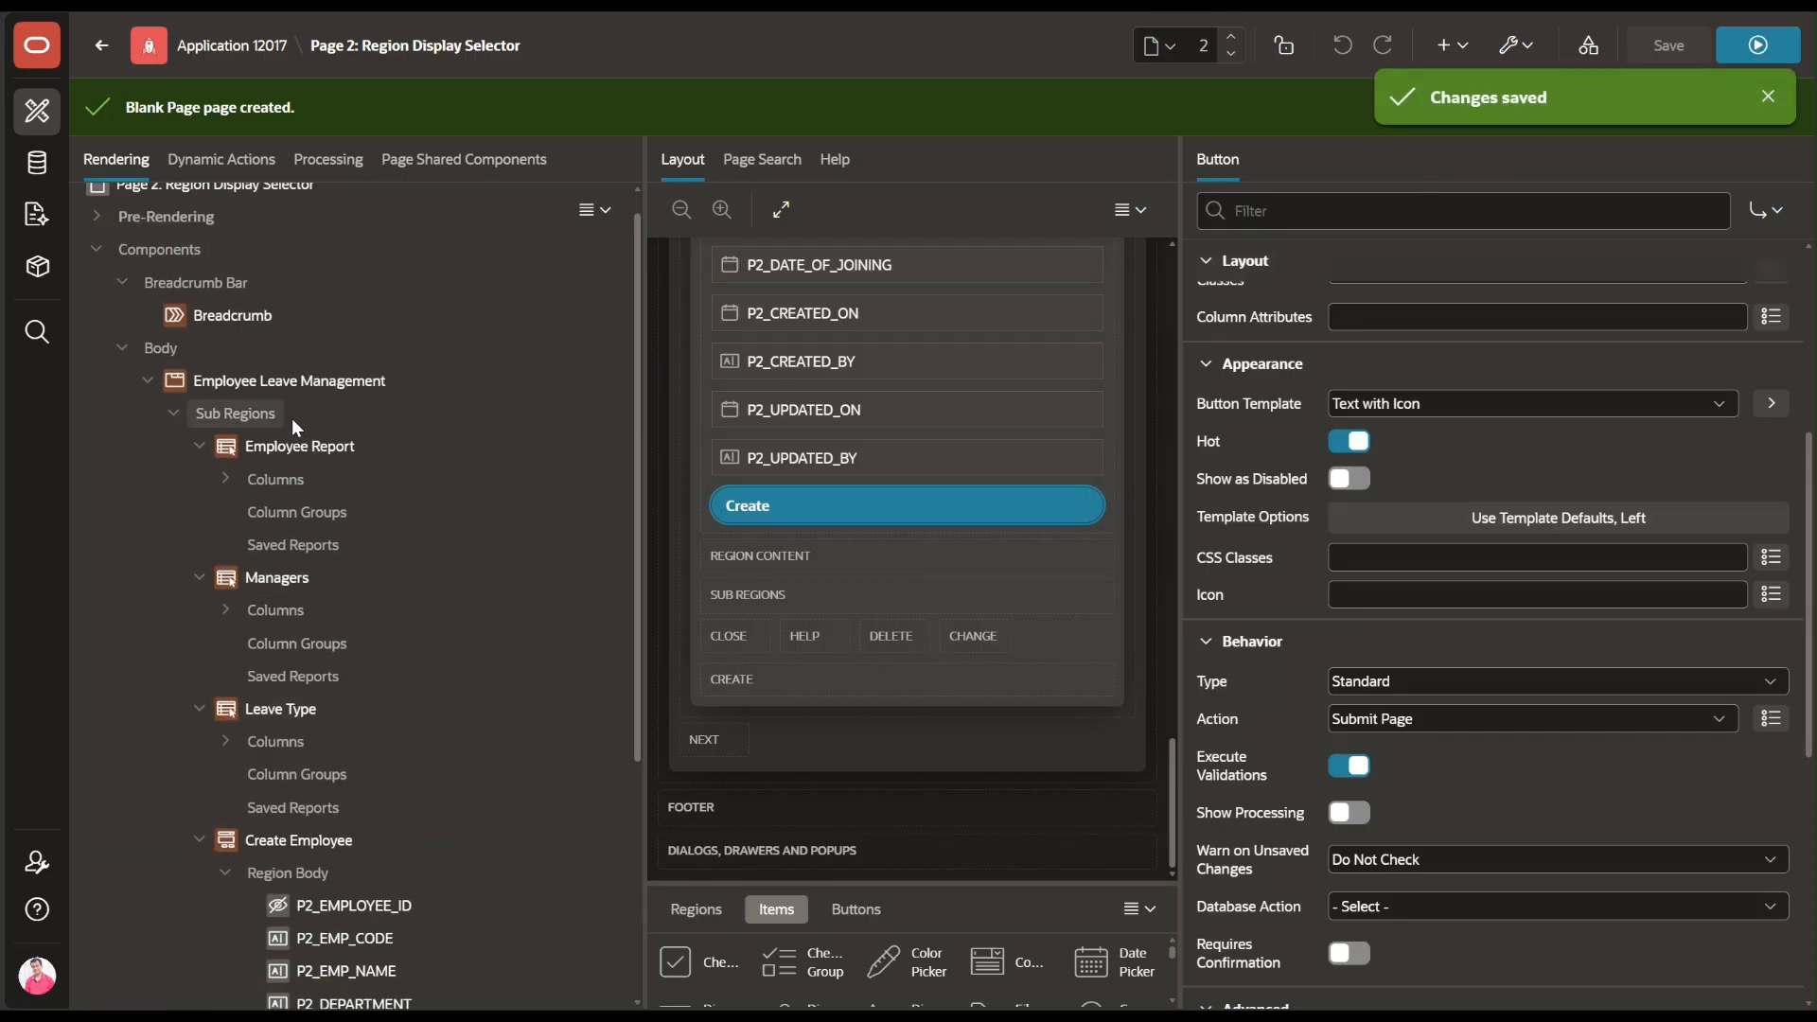
{"action": "left_click", "coordinate": [1774, 57]}
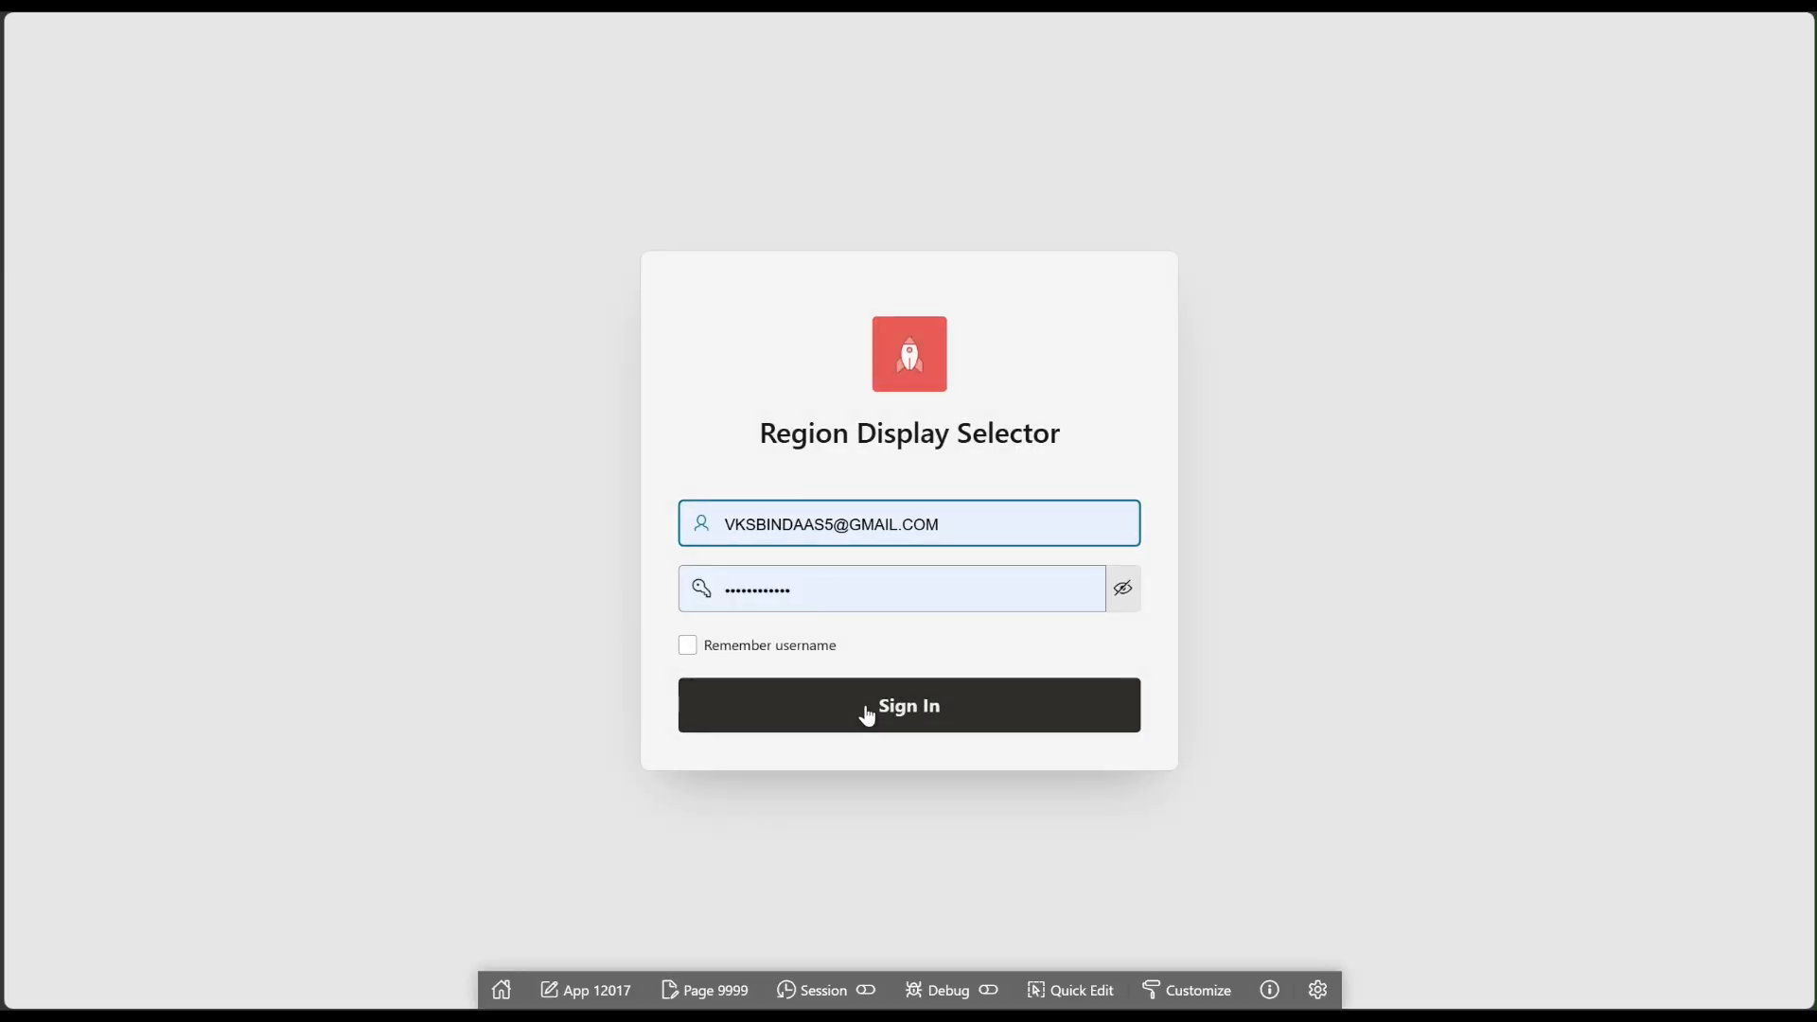
{"action": "left_click", "coordinate": [865, 714]}
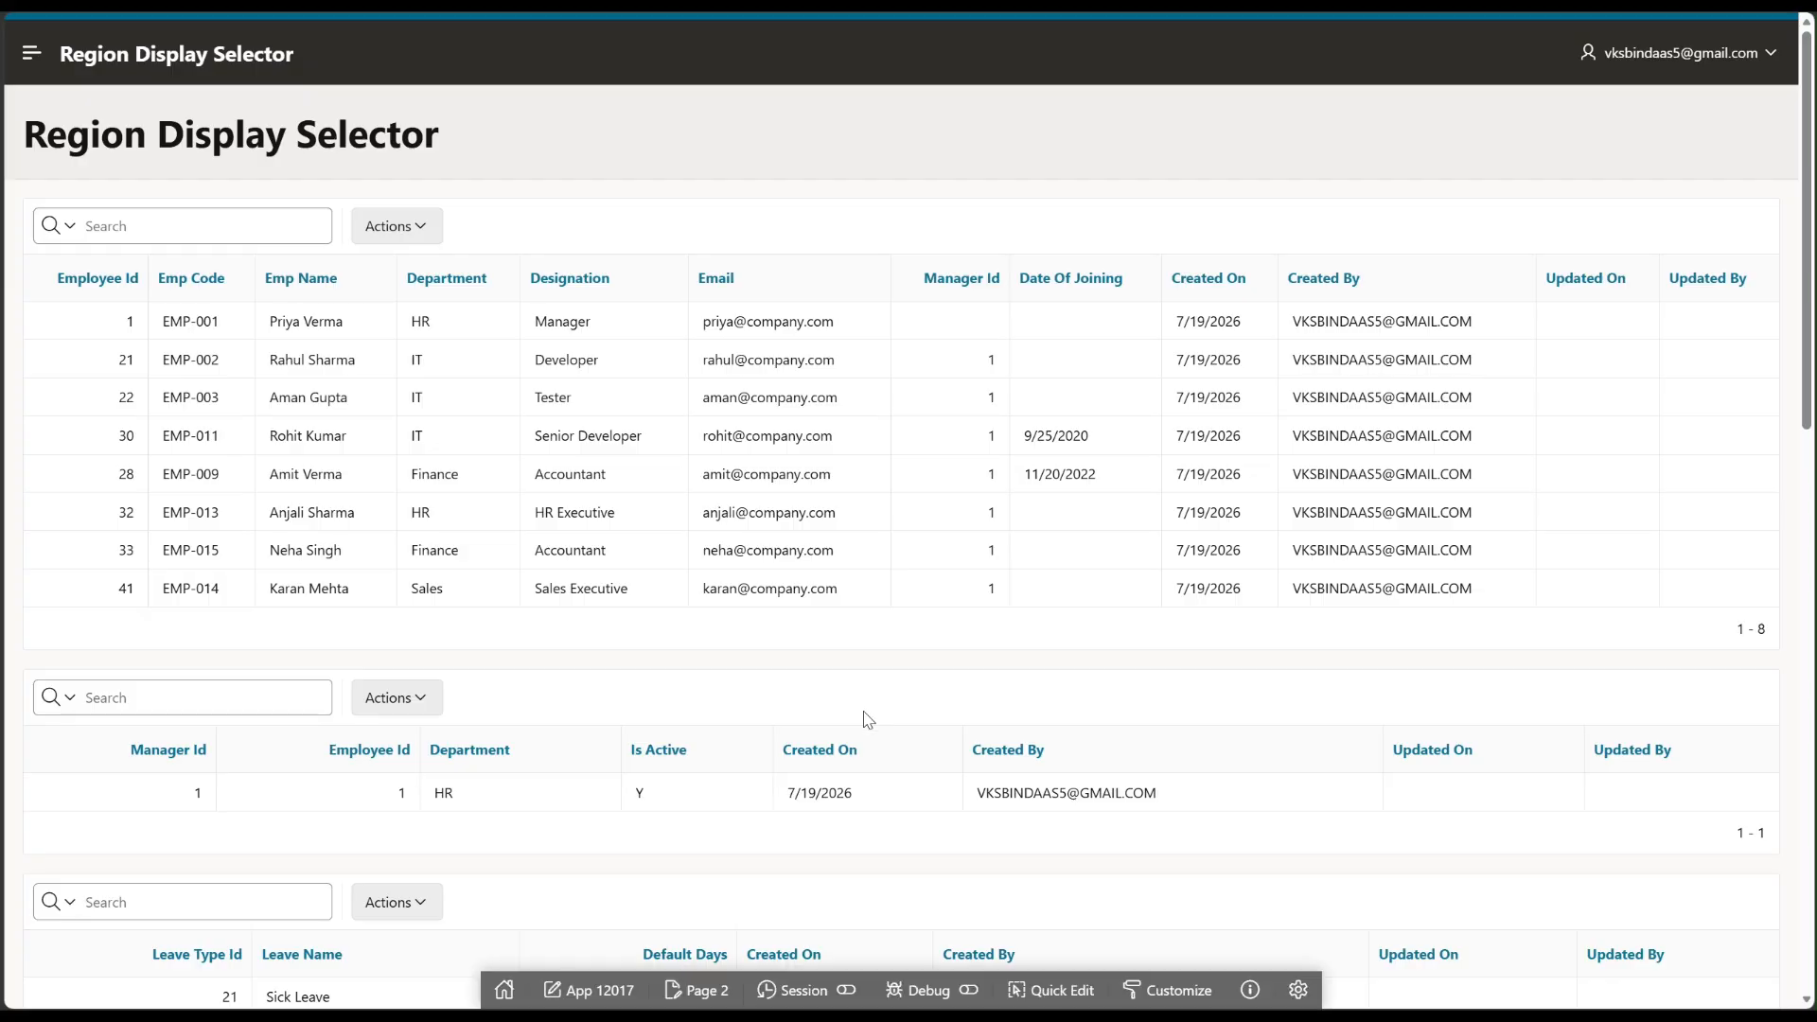
{"action": "scroll", "coordinate": [561, 535], "scroll_direction": "down", "scroll_amount": 12}
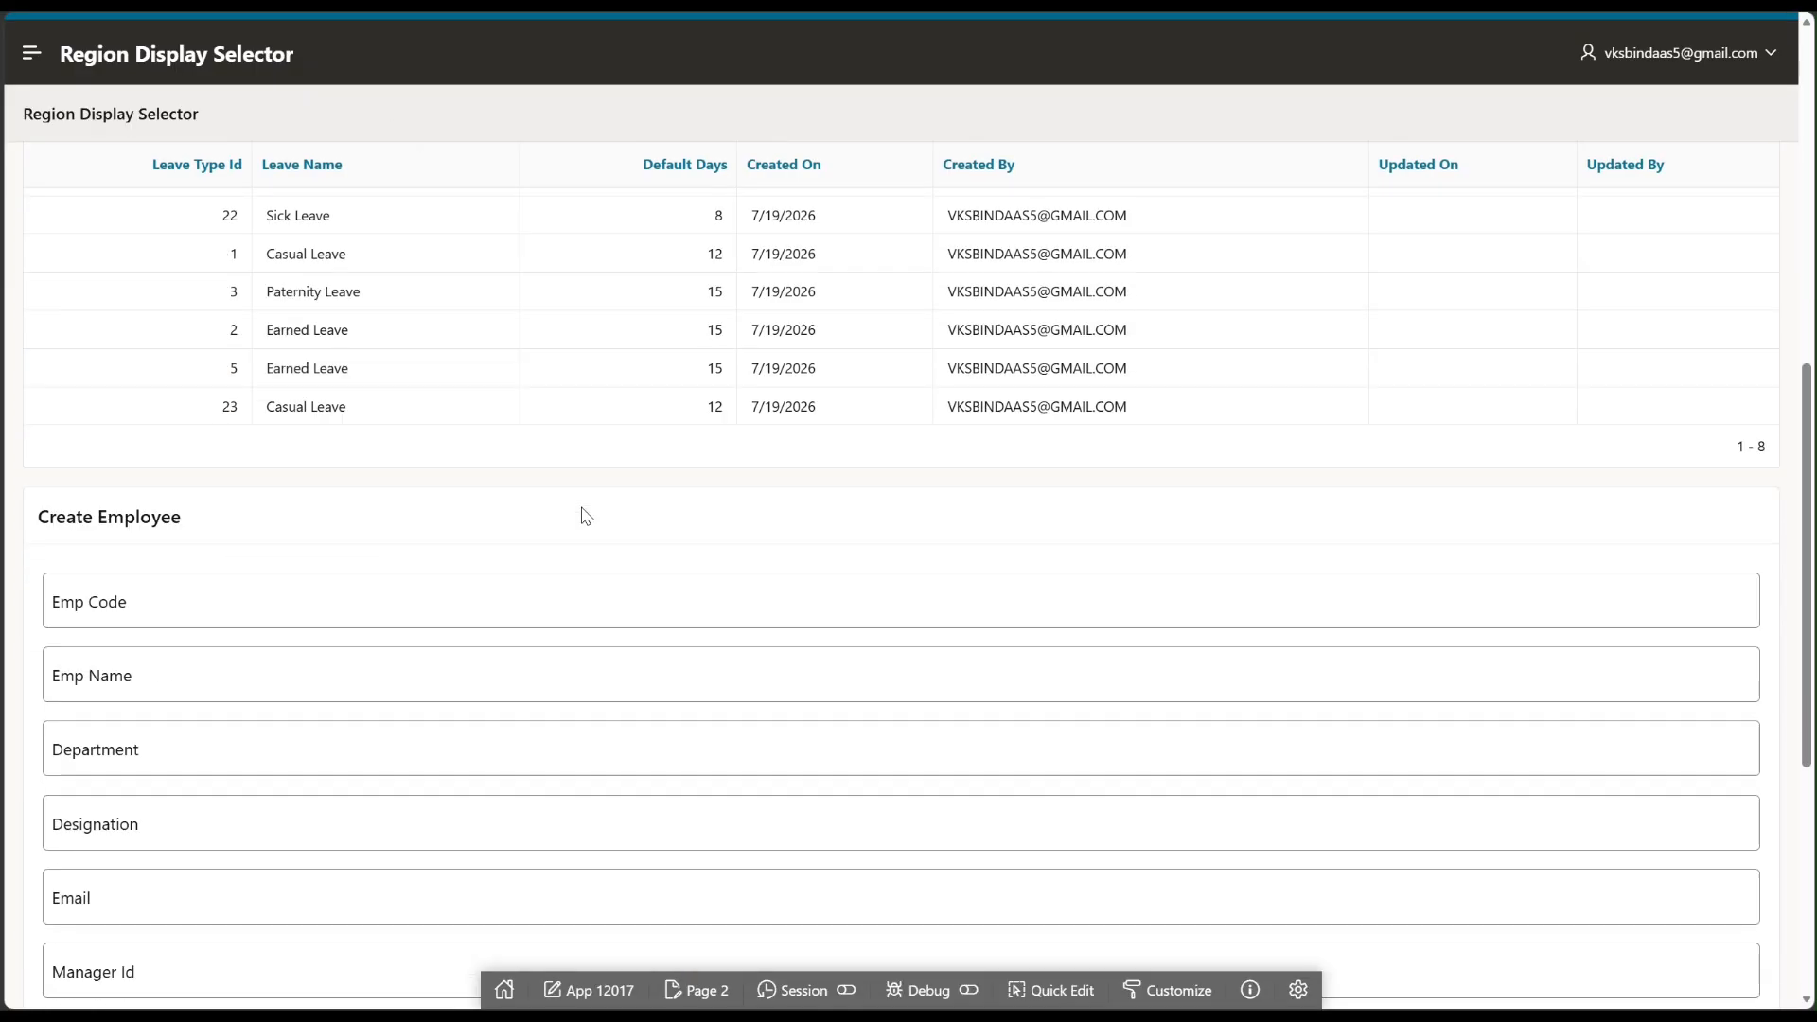
{"action": "scroll", "coordinate": [579, 515], "scroll_direction": "up", "scroll_amount": 7}
{"action": "scroll", "coordinate": [625, 532], "scroll_direction": "up", "scroll_amount": 6}
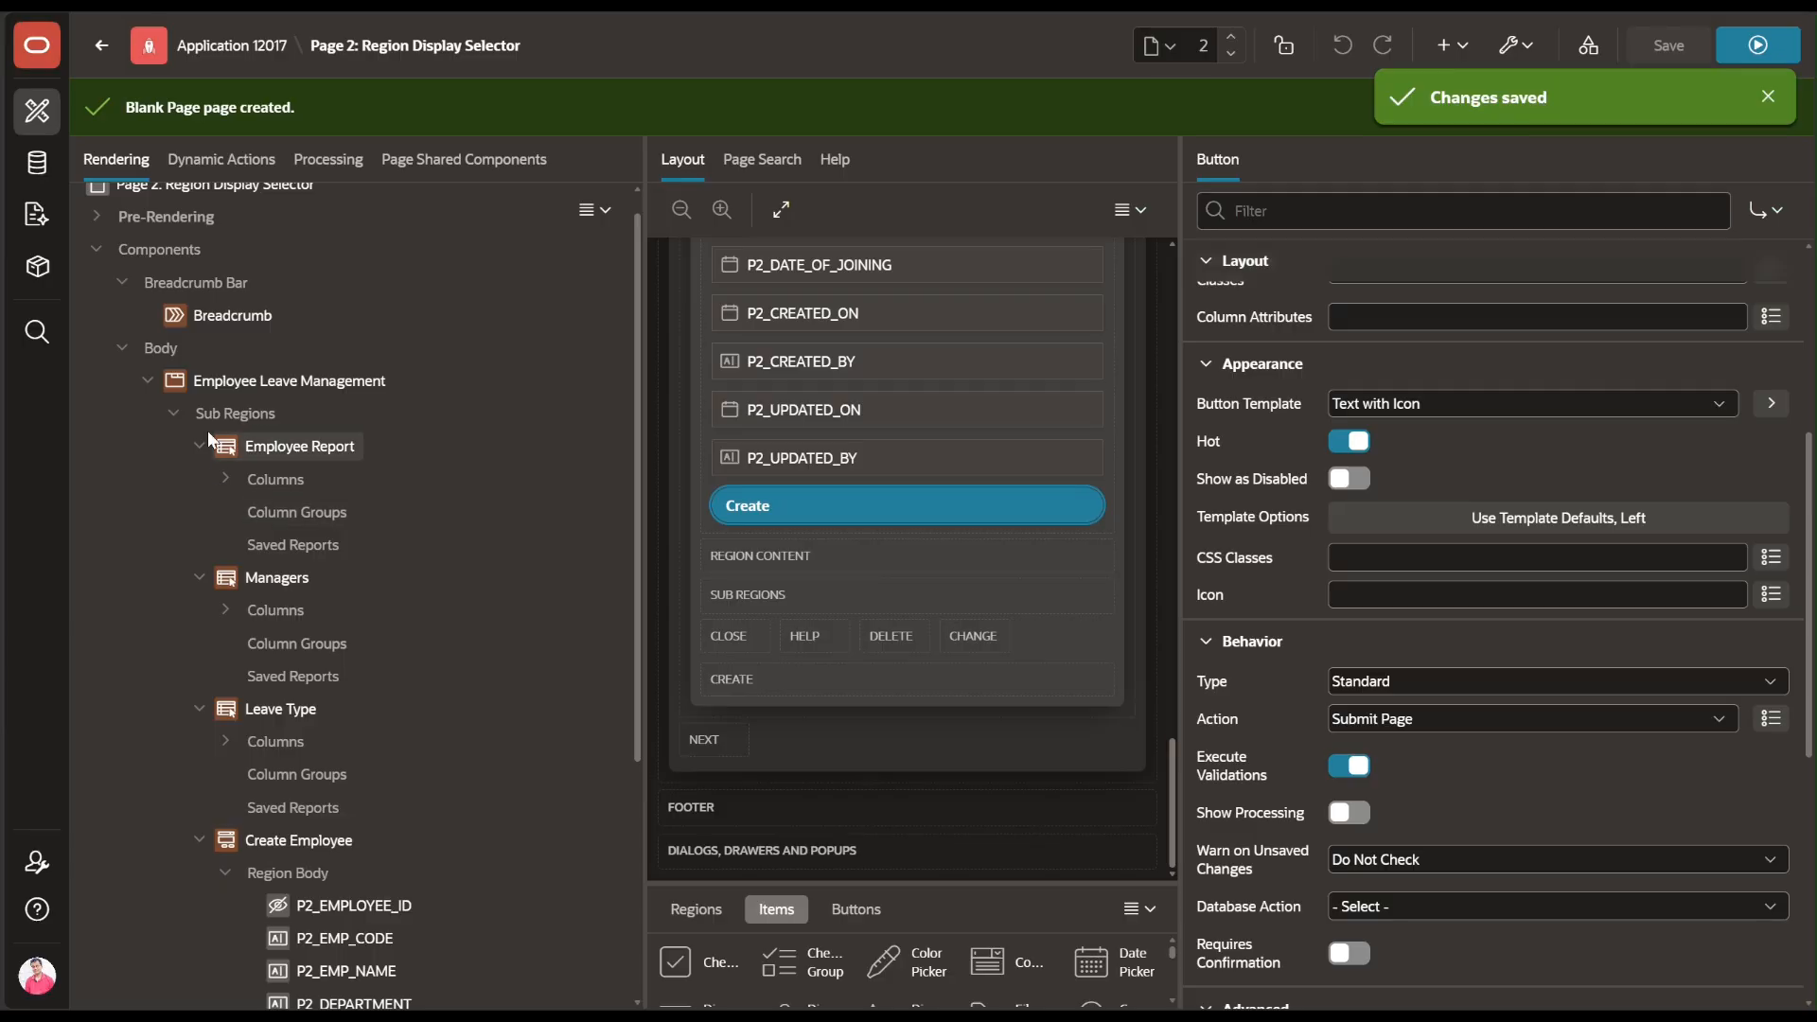
Switch on Region Display Selector for Employee Report, Managers, Leave Type and Create Employee, then save
{"action": "left_click", "coordinate": [275, 444]}
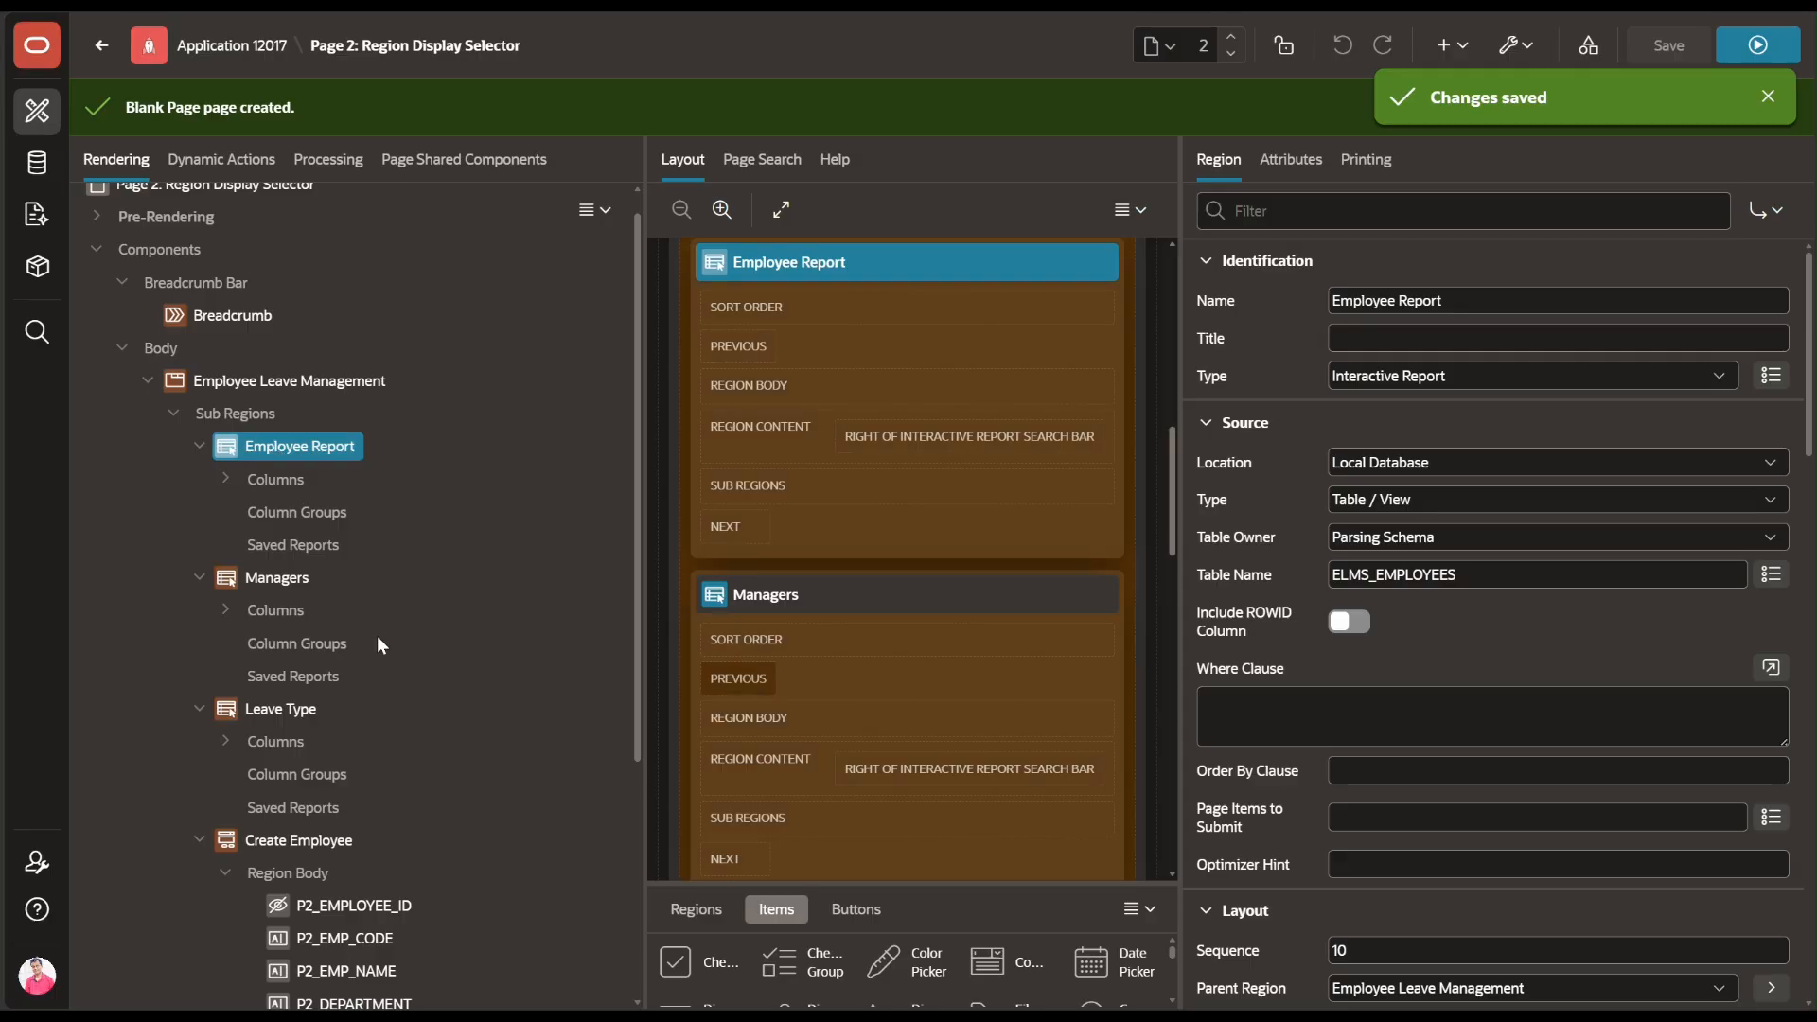
{"action": "left_click", "coordinate": [284, 590], "text": "ctrl"}
{"action": "left_click", "coordinate": [299, 709], "text": "ctrl"}
{"action": "left_click", "coordinate": [257, 842], "text": "ctrl"}
{"action": "scroll", "coordinate": [1309, 842], "scroll_direction": "down", "scroll_amount": 6}
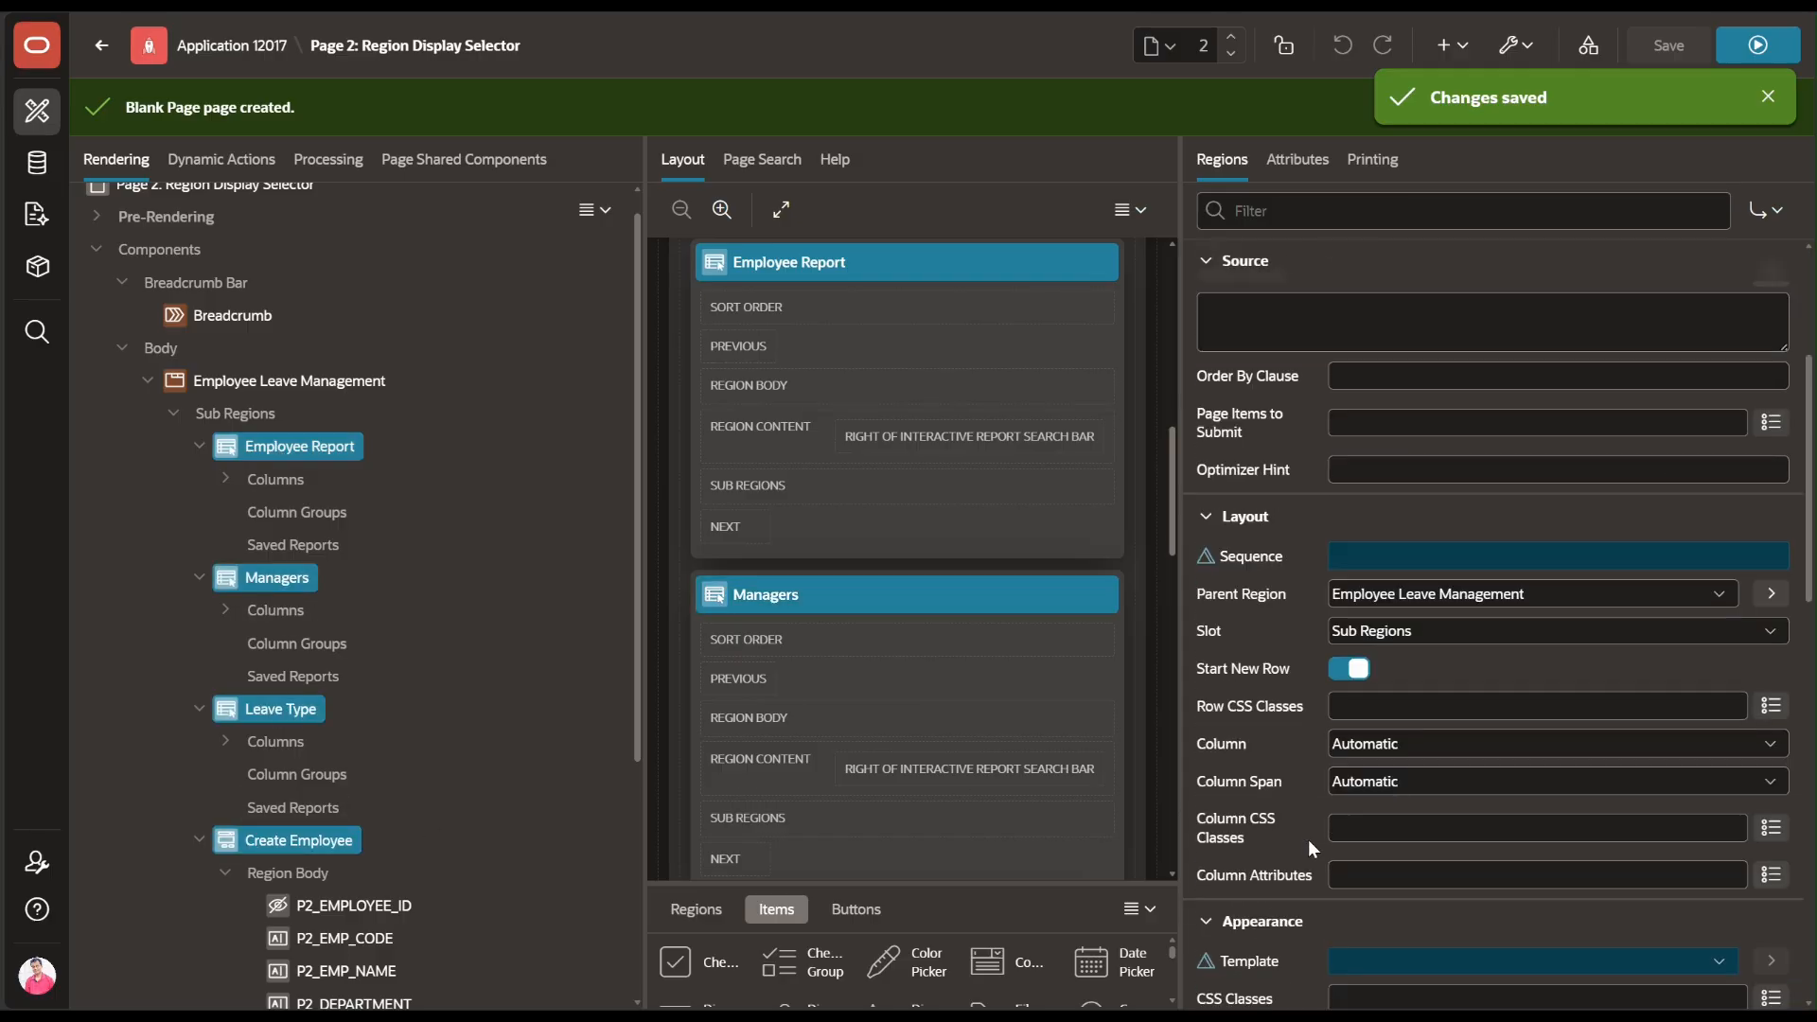
{"action": "scroll", "coordinate": [1303, 872], "scroll_direction": "down", "scroll_amount": 5}
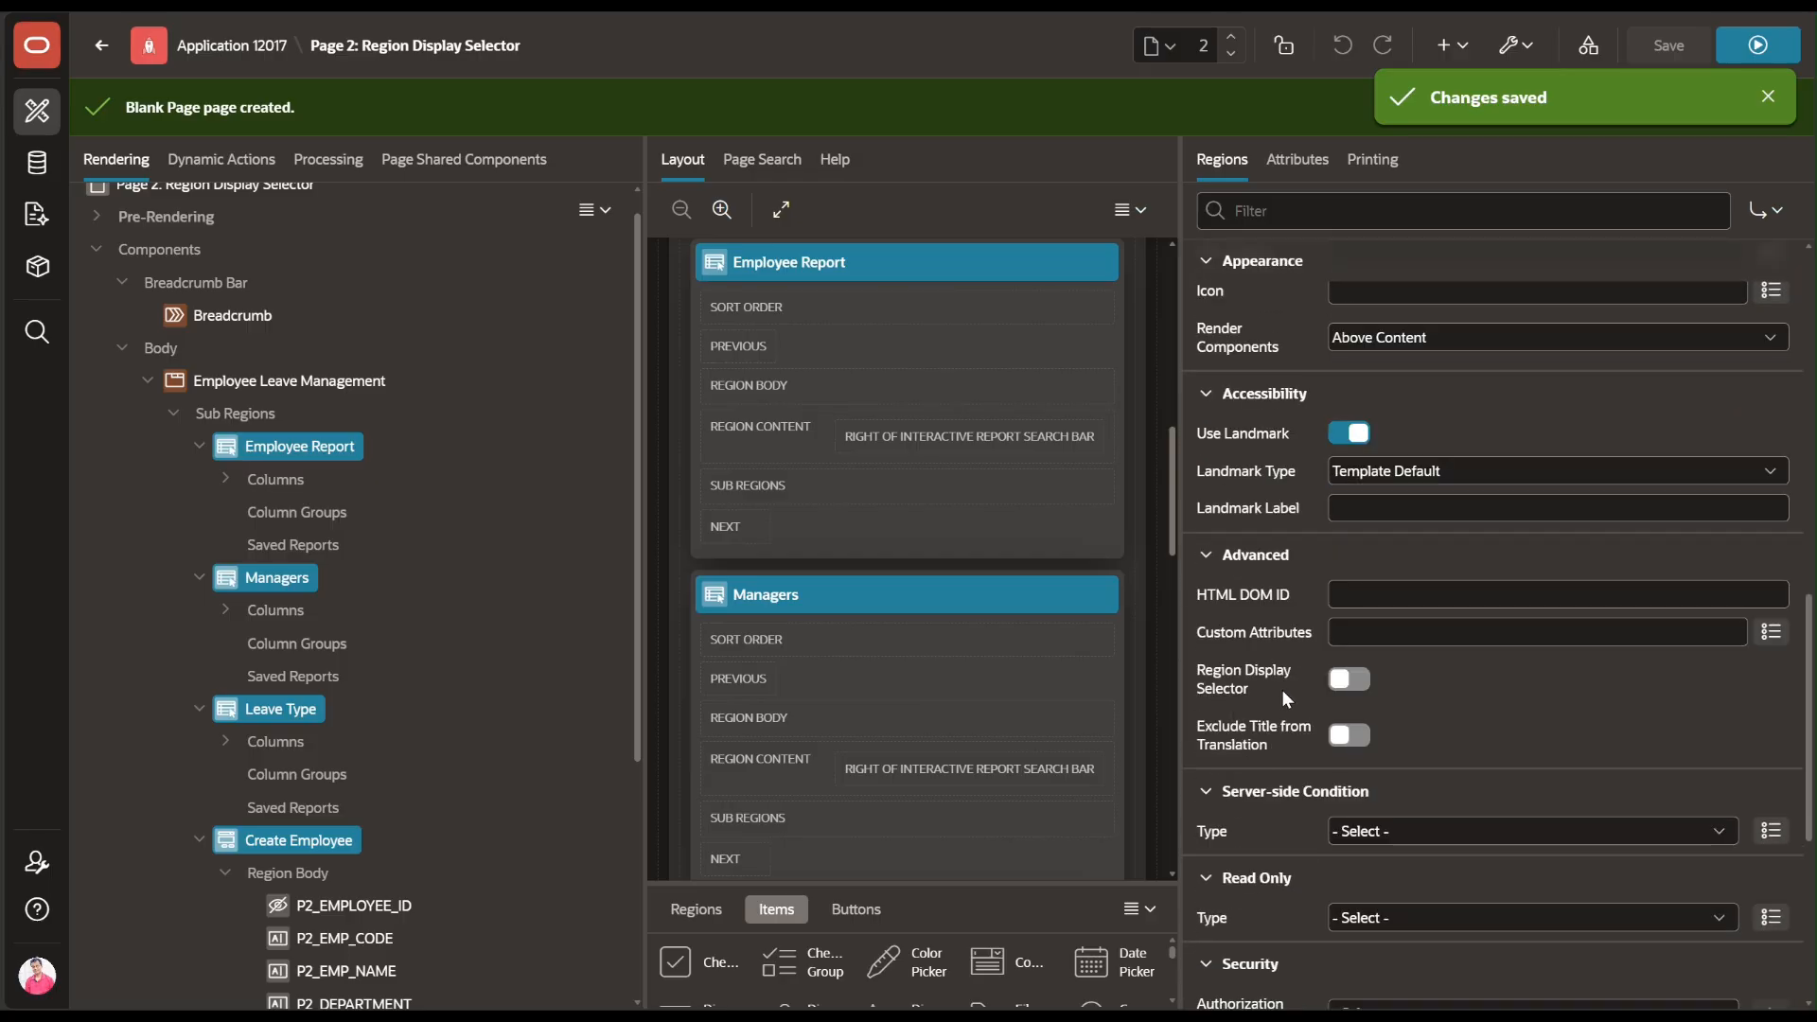
{"action": "left_click", "coordinate": [1334, 680]}
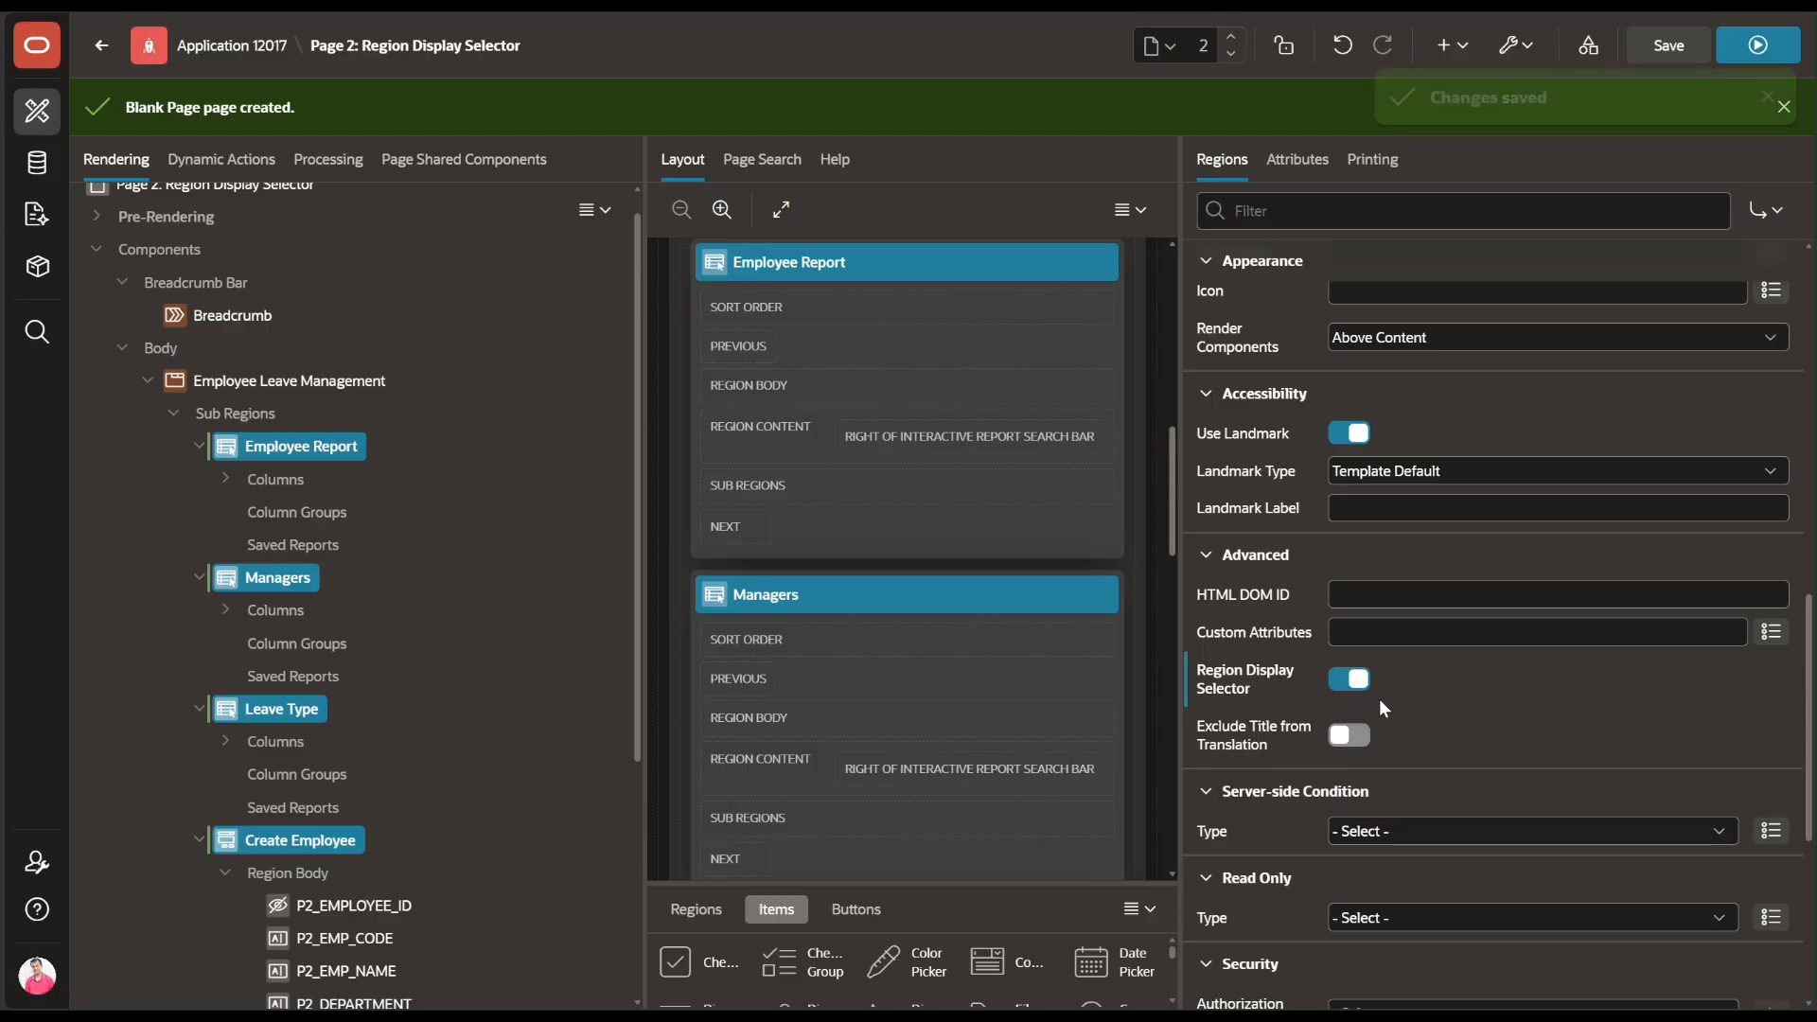
{"action": "left_click", "coordinate": [1676, 58]}
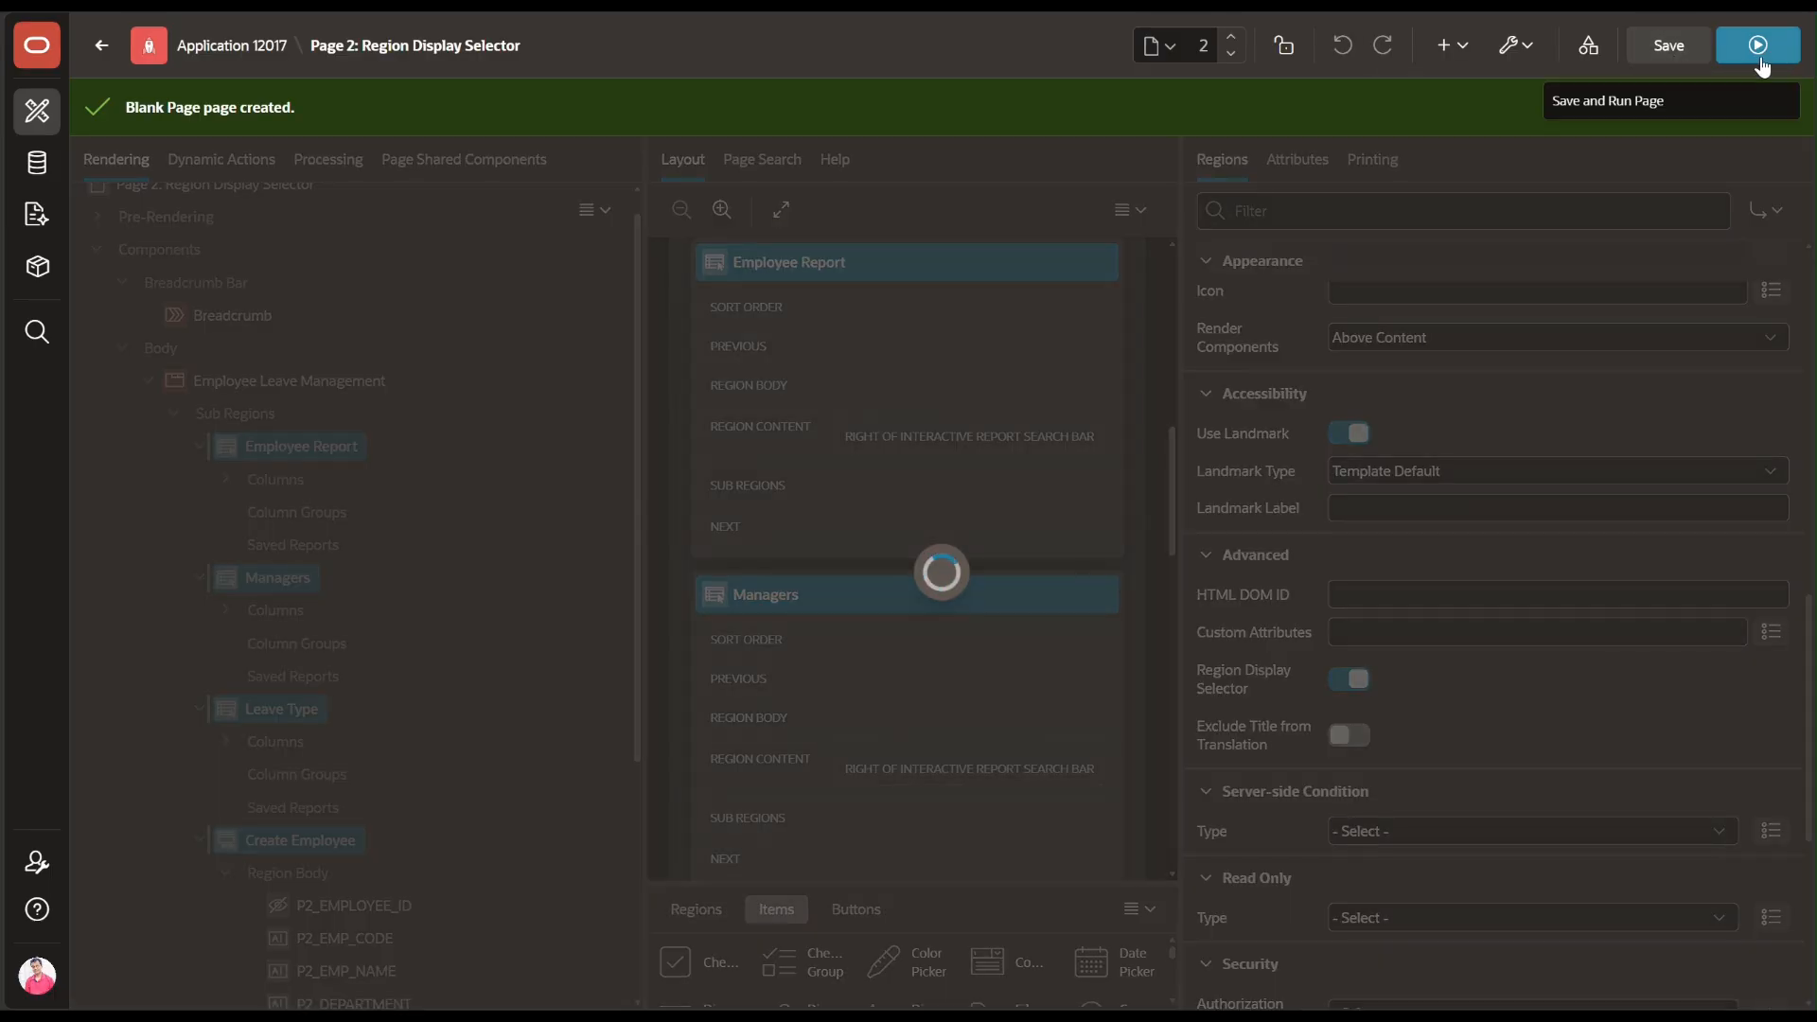
Run the page and try each region tab, including Show All
{"action": "left_click", "coordinate": [1759, 53]}
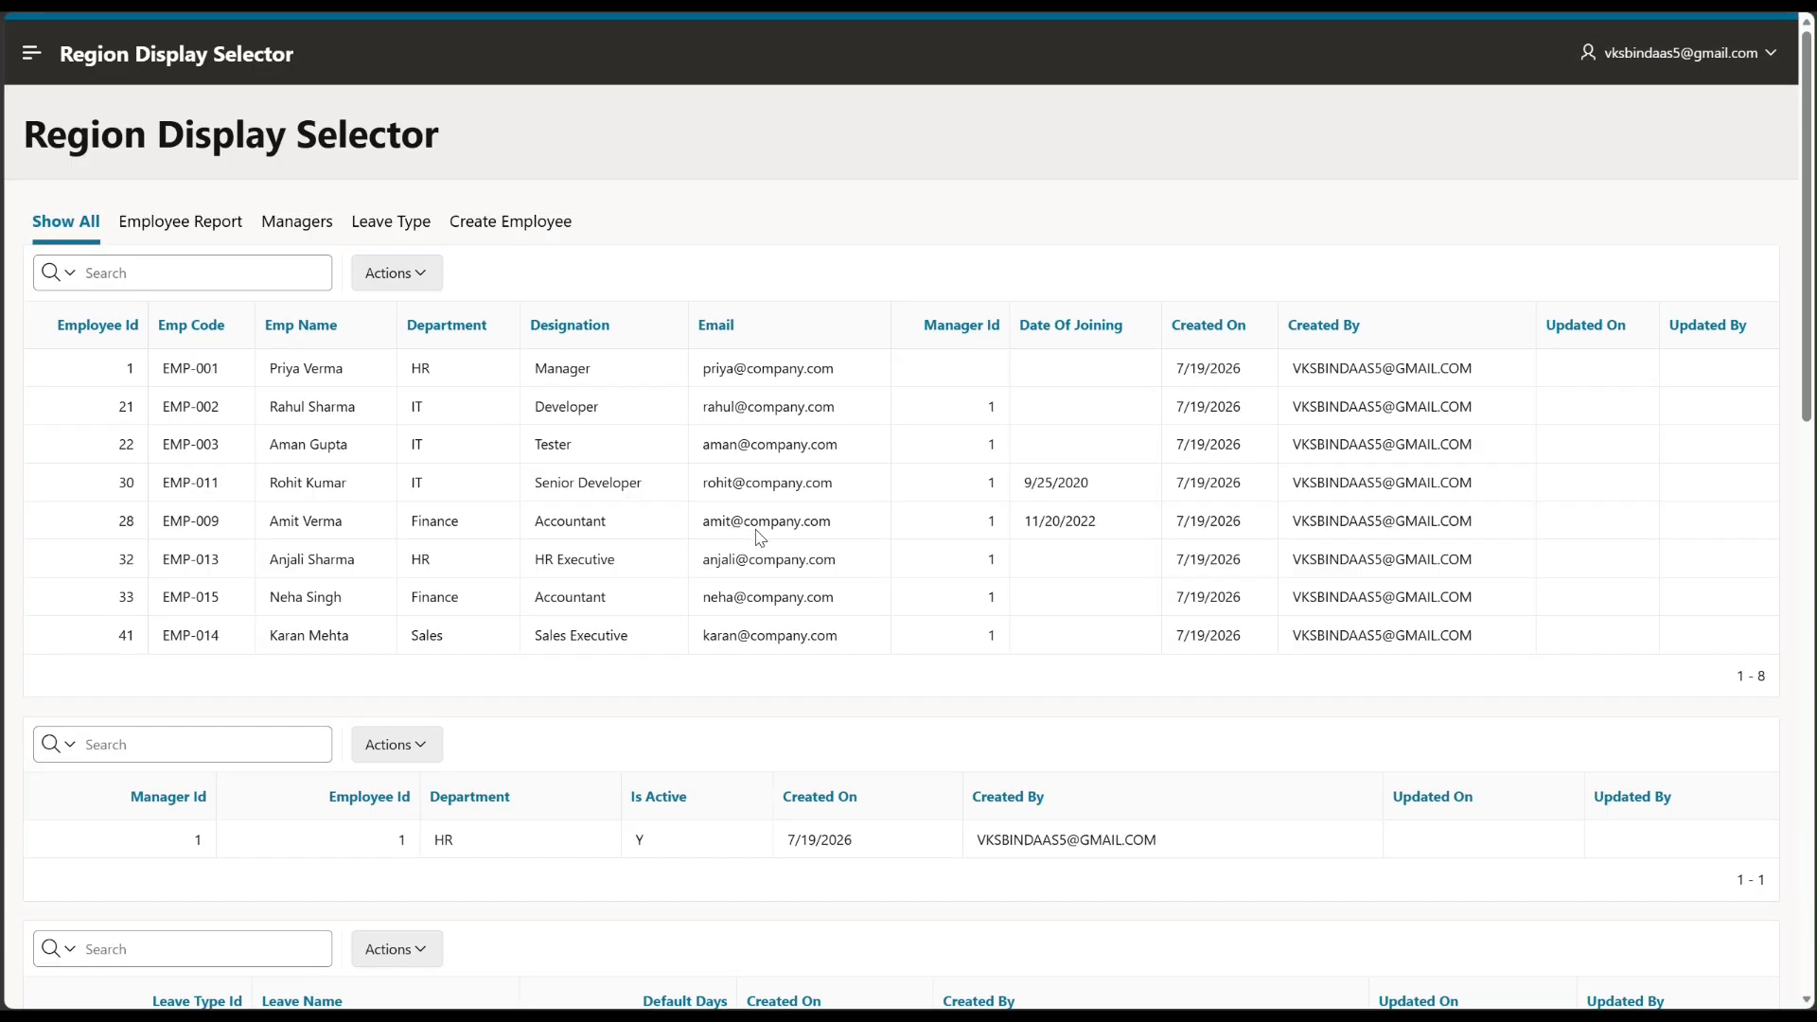
{"action": "left_click", "coordinate": [203, 227]}
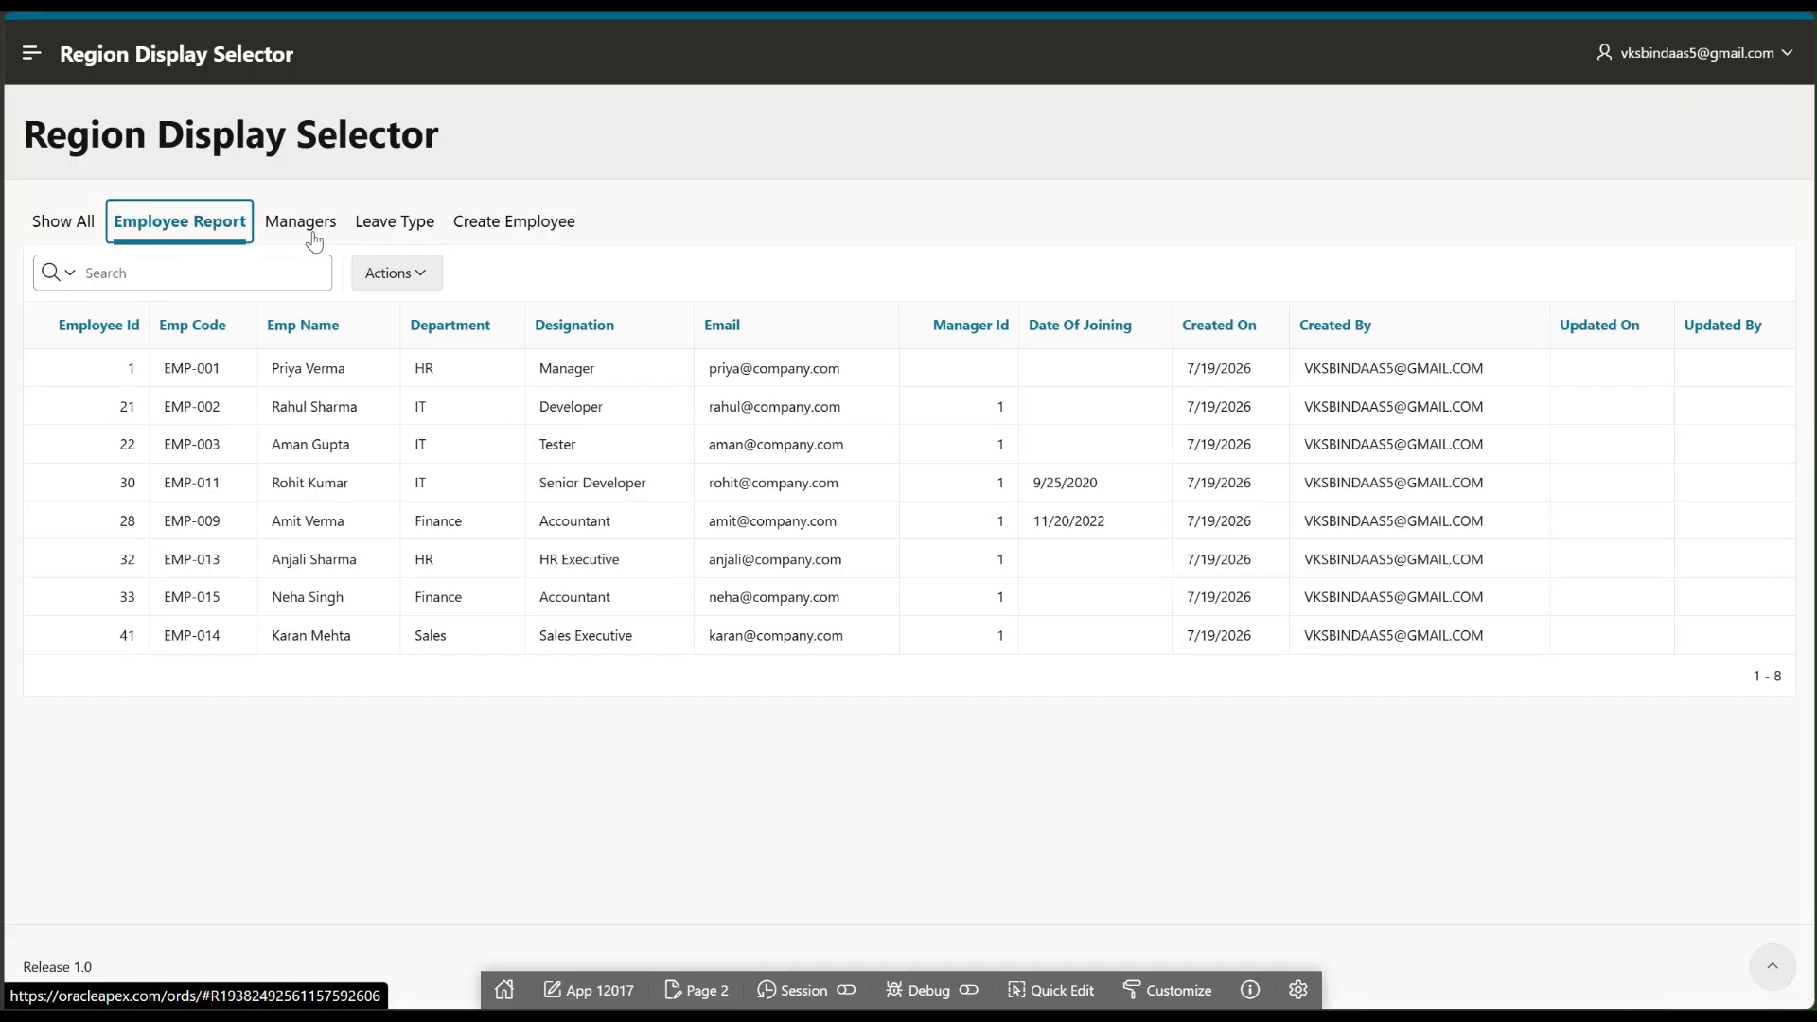
{"action": "left_click", "coordinate": [293, 227]}
{"action": "left_click", "coordinate": [396, 227]}
{"action": "left_click", "coordinate": [478, 225]}
{"action": "left_click", "coordinate": [376, 232]}
{"action": "left_click", "coordinate": [297, 226]}
{"action": "left_click", "coordinate": [201, 225]}
{"action": "left_click", "coordinate": [83, 227]}
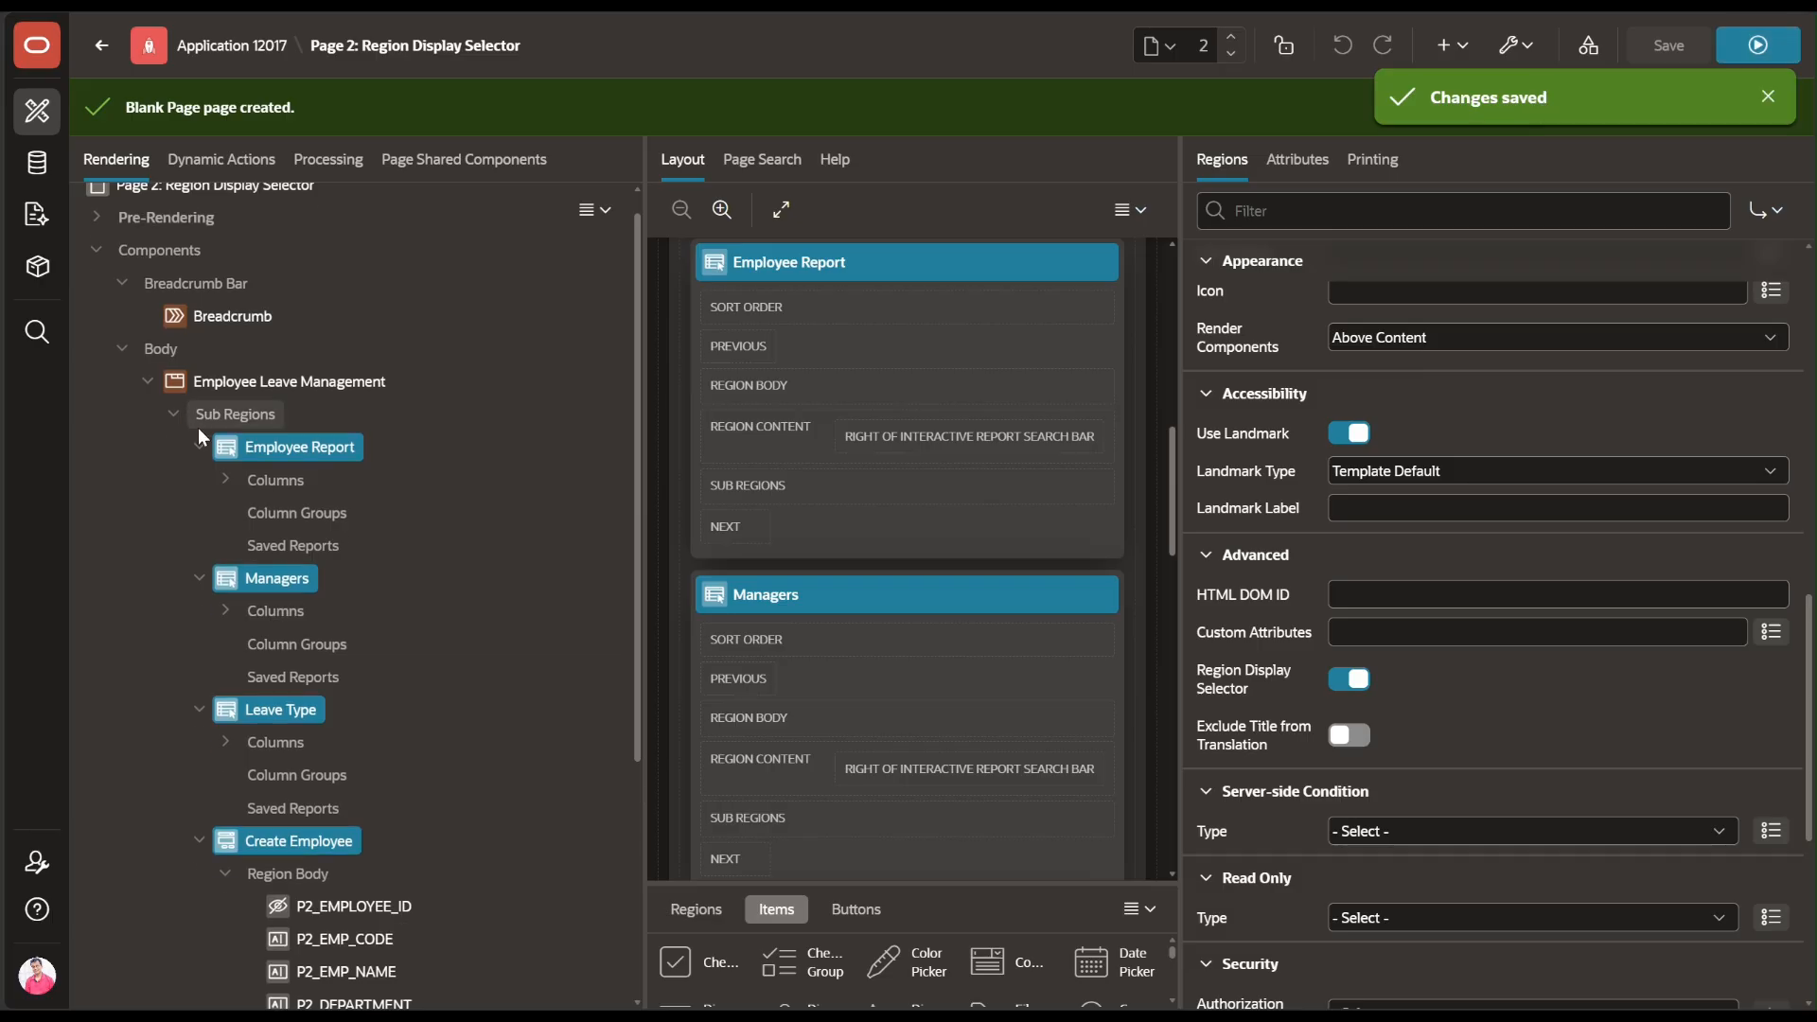
Turn off Include 'Show All' on the Employee Leave Management region, then save and run the page
{"action": "scroll", "coordinate": [196, 428], "scroll_direction": "up", "scroll_amount": 1}
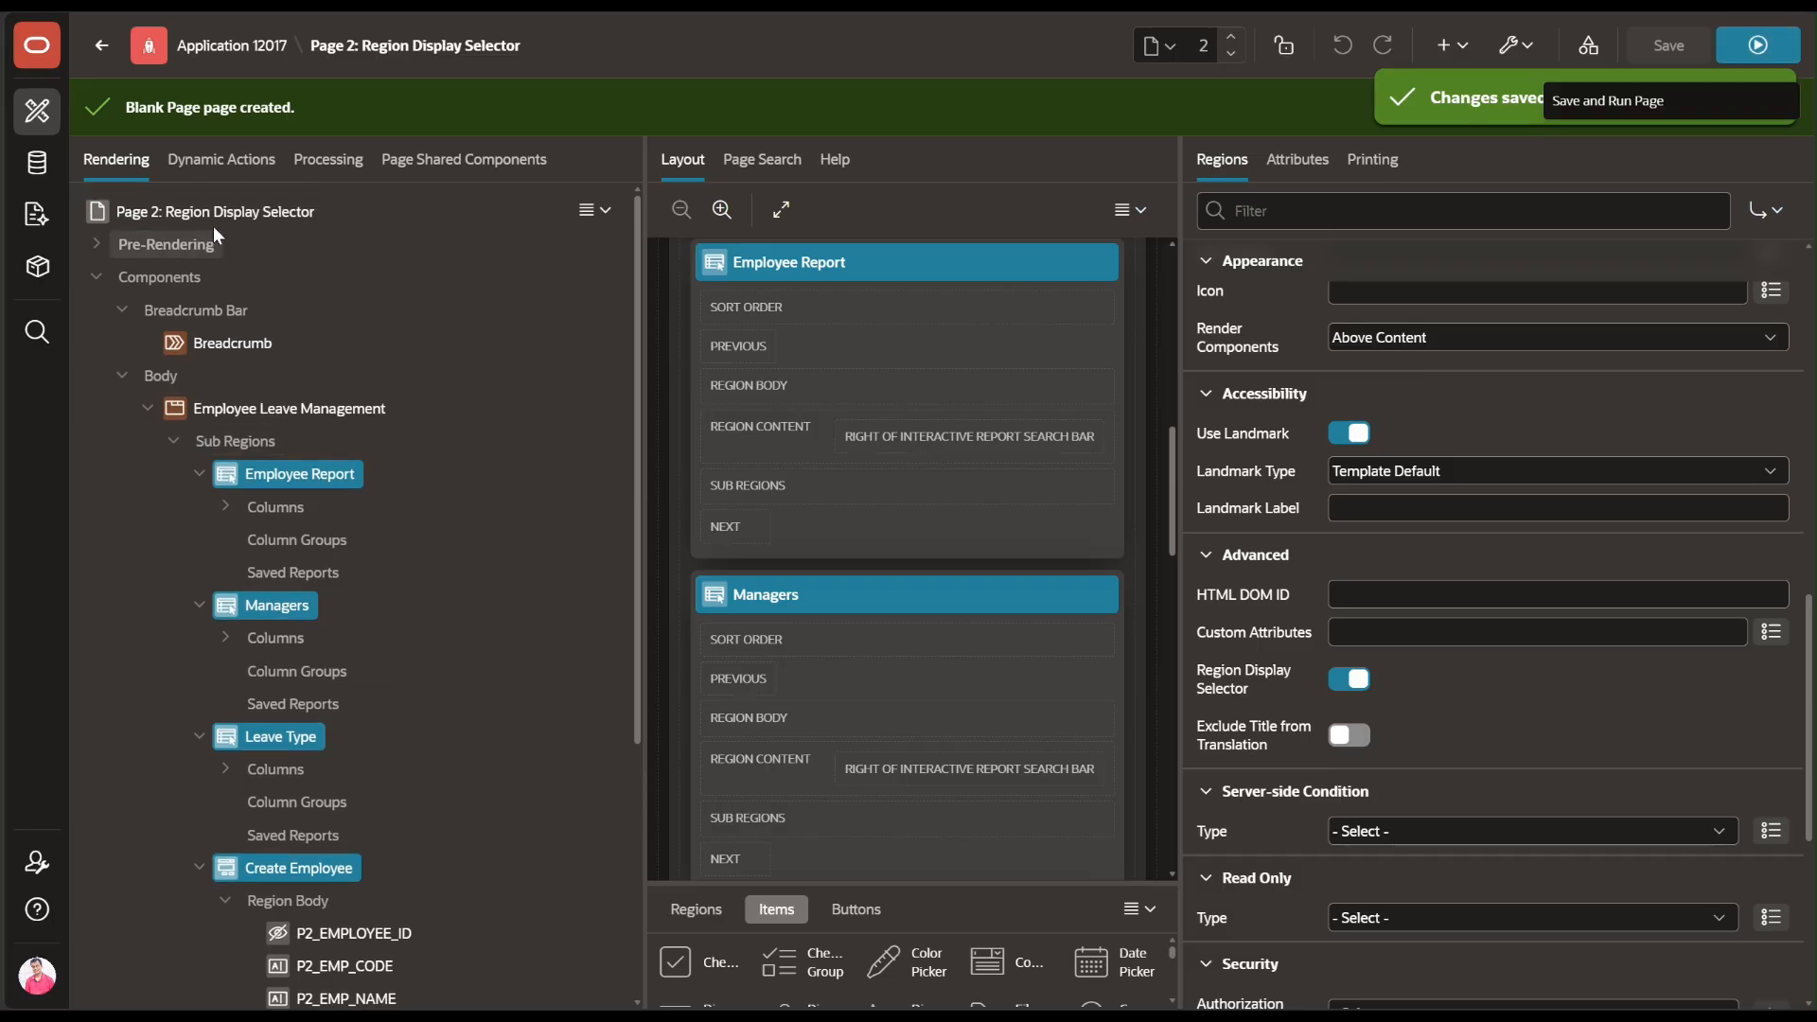
{"action": "left_click", "coordinate": [235, 417]}
{"action": "left_click", "coordinate": [1272, 160]}
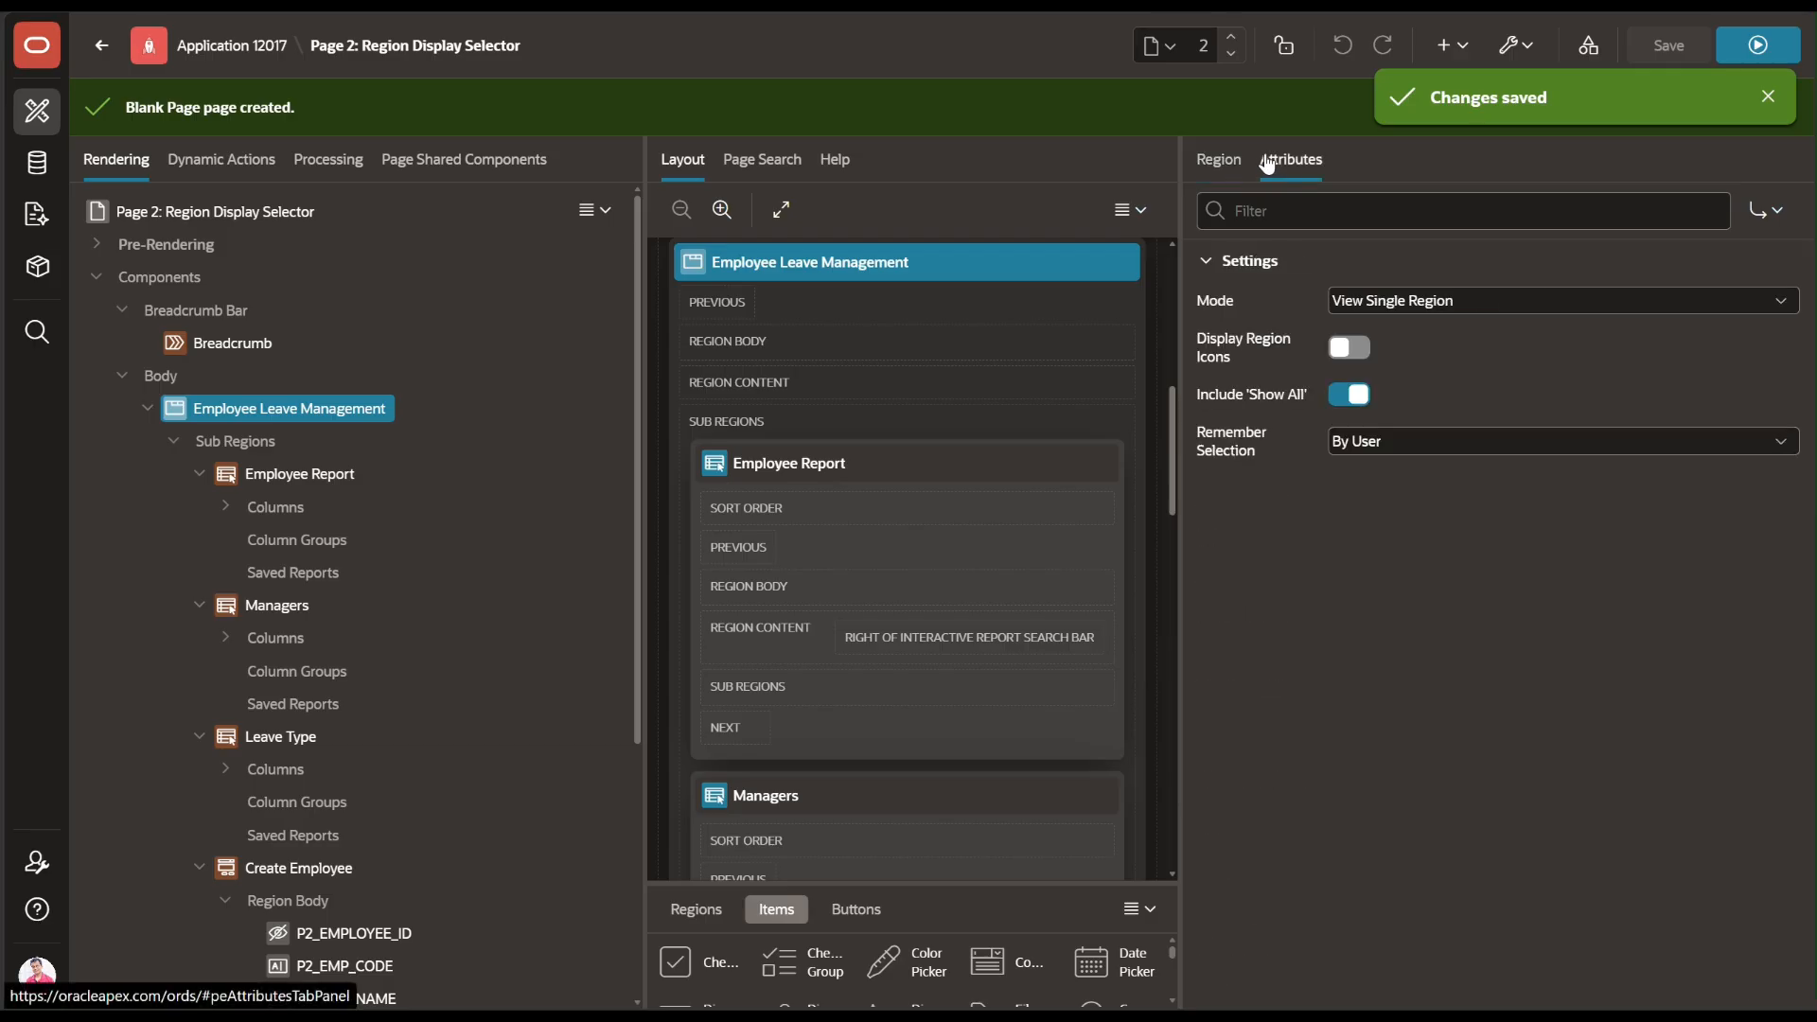
{"action": "left_click", "coordinate": [1353, 392]}
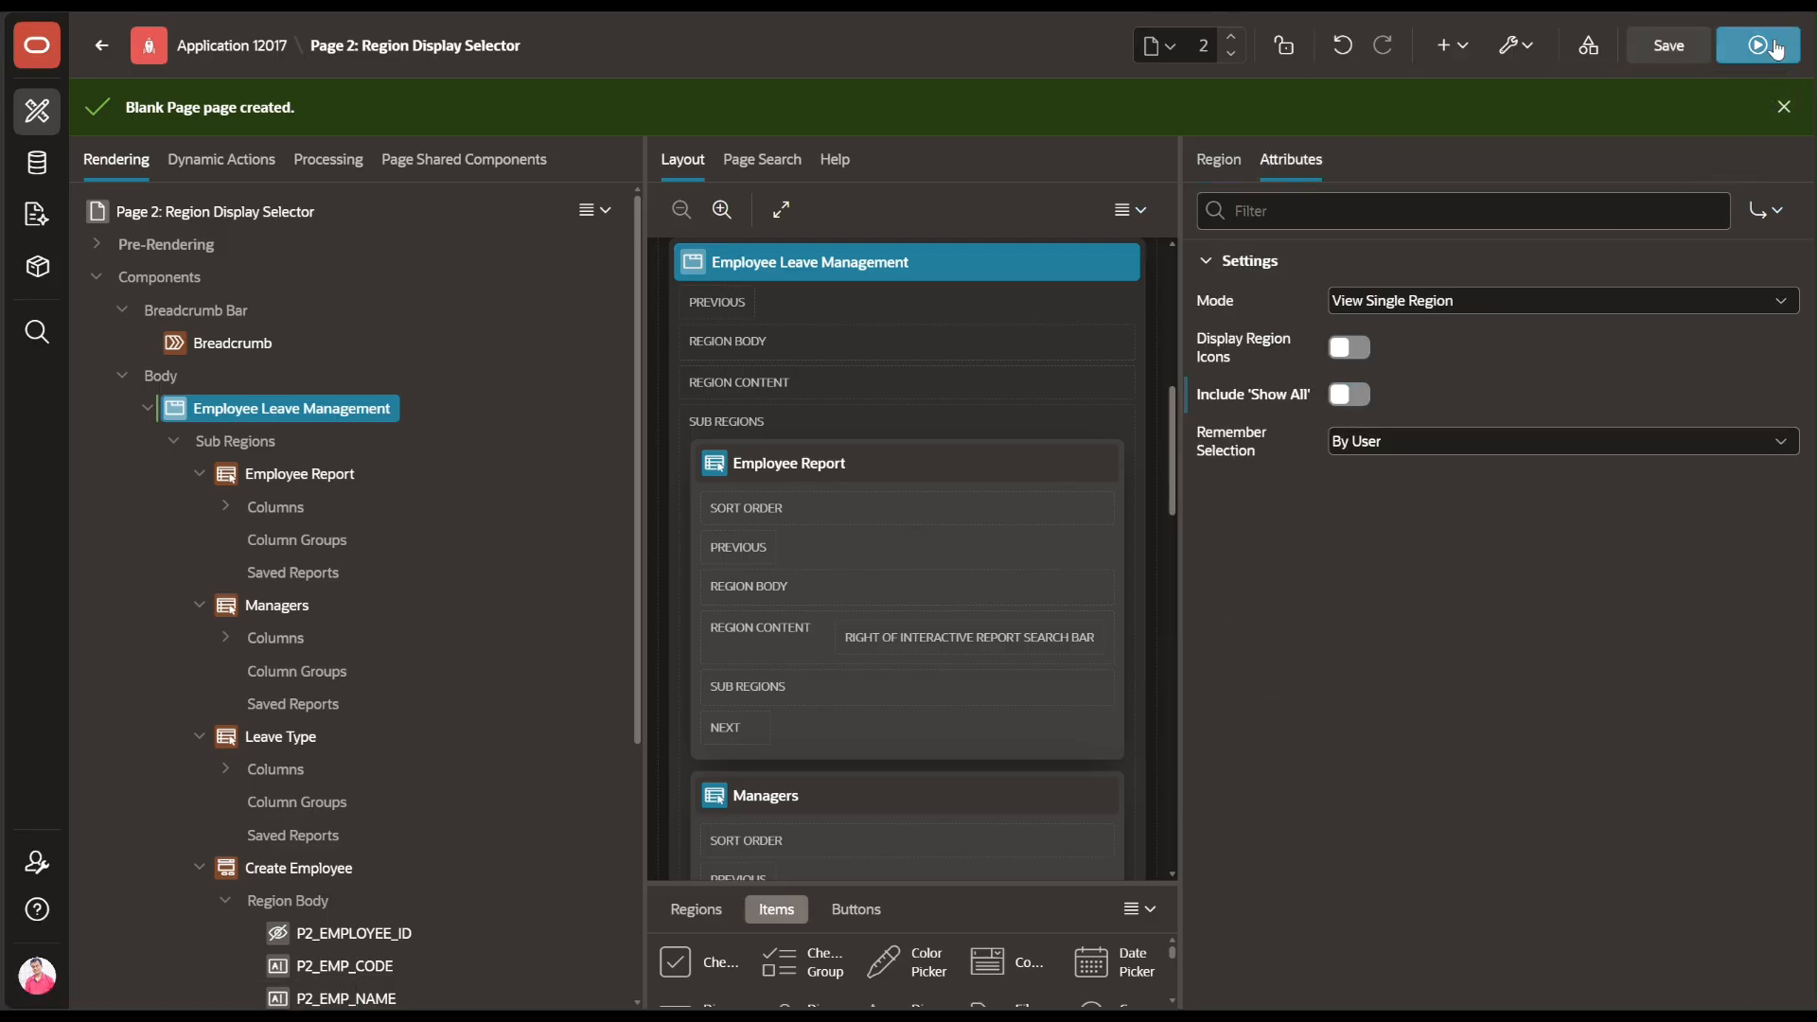
{"action": "left_click", "coordinate": [1775, 49]}
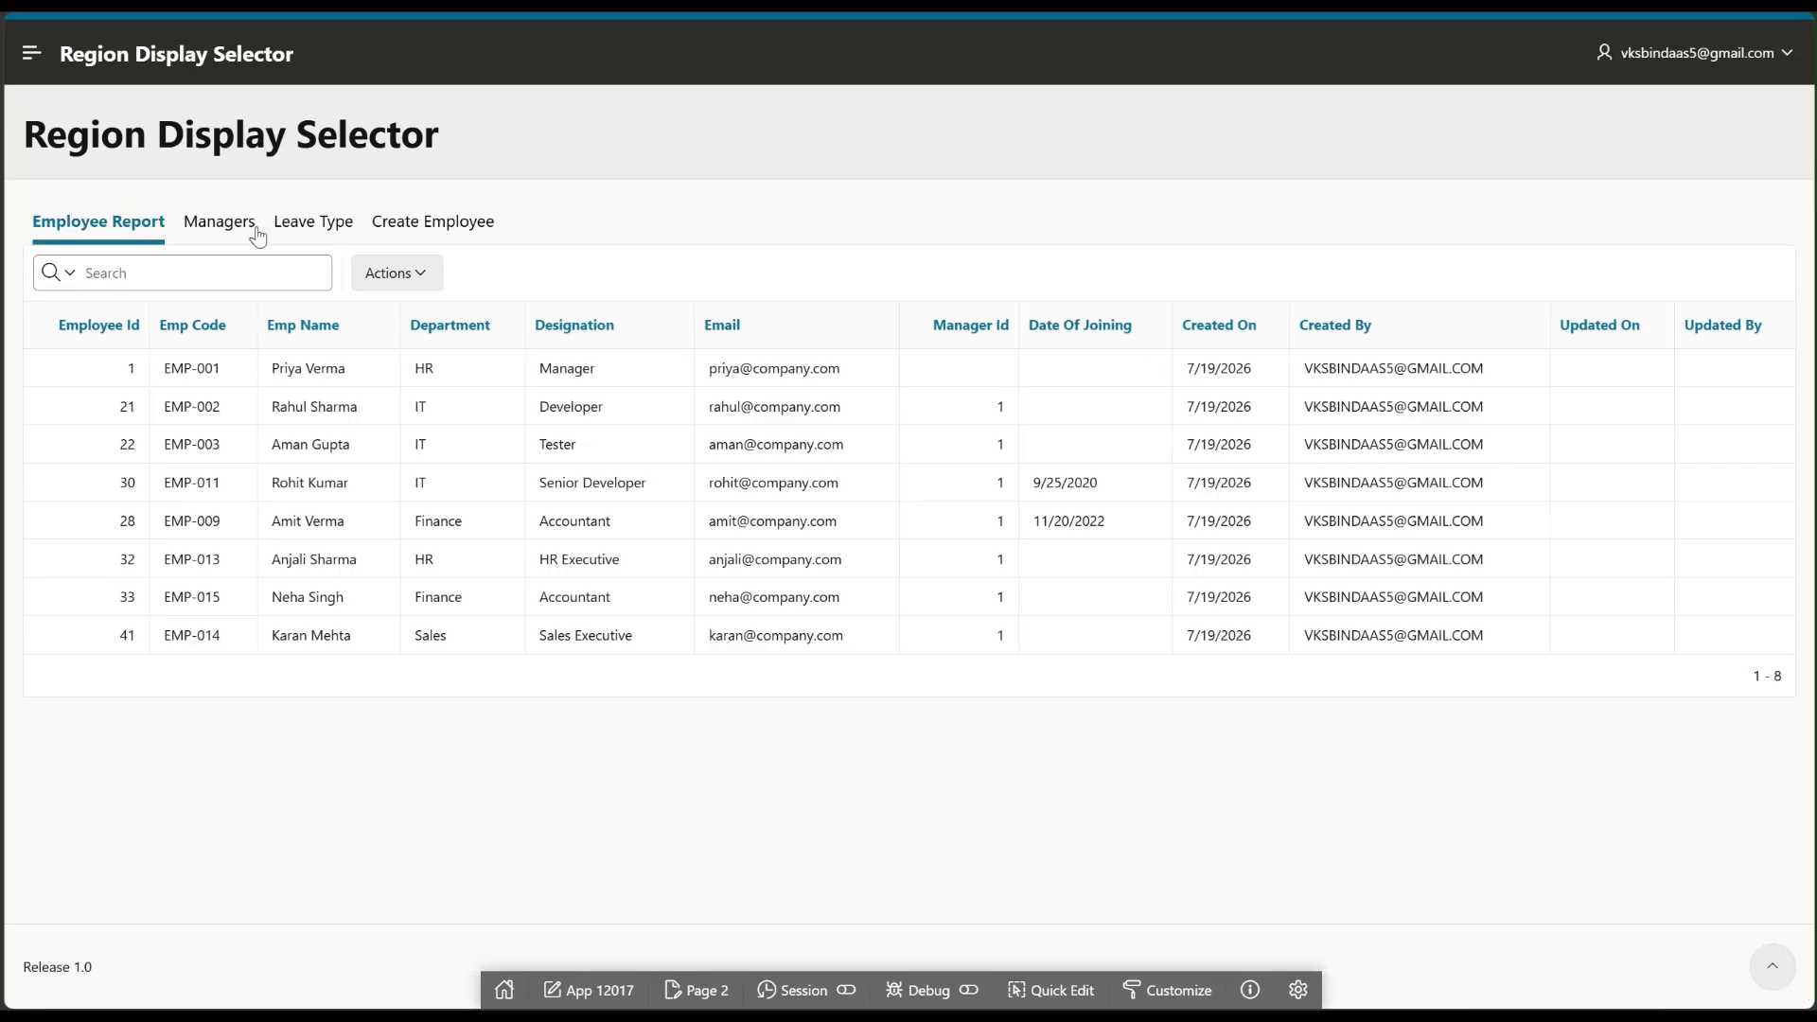
On the running page, view the Managers tab and then the Create Employee form
{"action": "left_click", "coordinate": [220, 219]}
{"action": "left_click", "coordinate": [429, 224]}
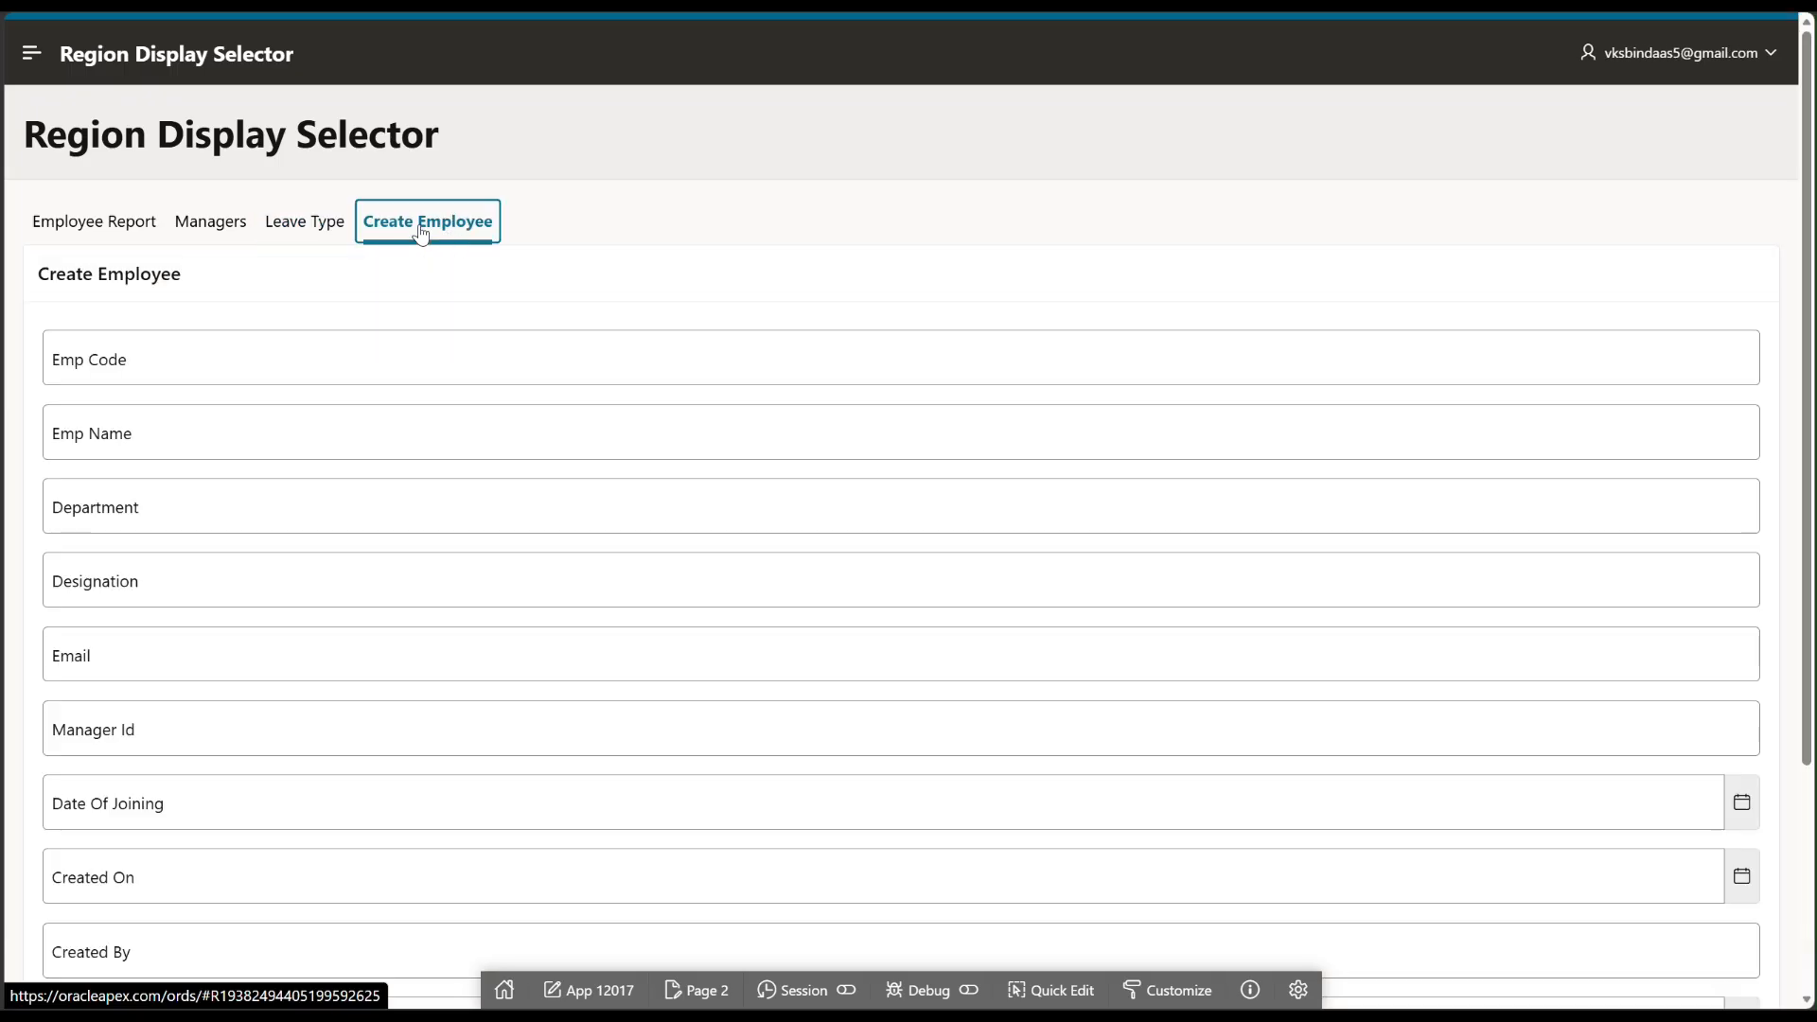
{"action": "scroll", "coordinate": [369, 491], "scroll_direction": "down", "scroll_amount": 1}
{"action": "scroll", "coordinate": [470, 531], "scroll_direction": "up", "scroll_amount": 1}
{"action": "scroll", "coordinate": [471, 521], "scroll_direction": "down", "scroll_amount": 3}
{"action": "scroll", "coordinate": [471, 521], "scroll_direction": "up", "scroll_amount": 5}
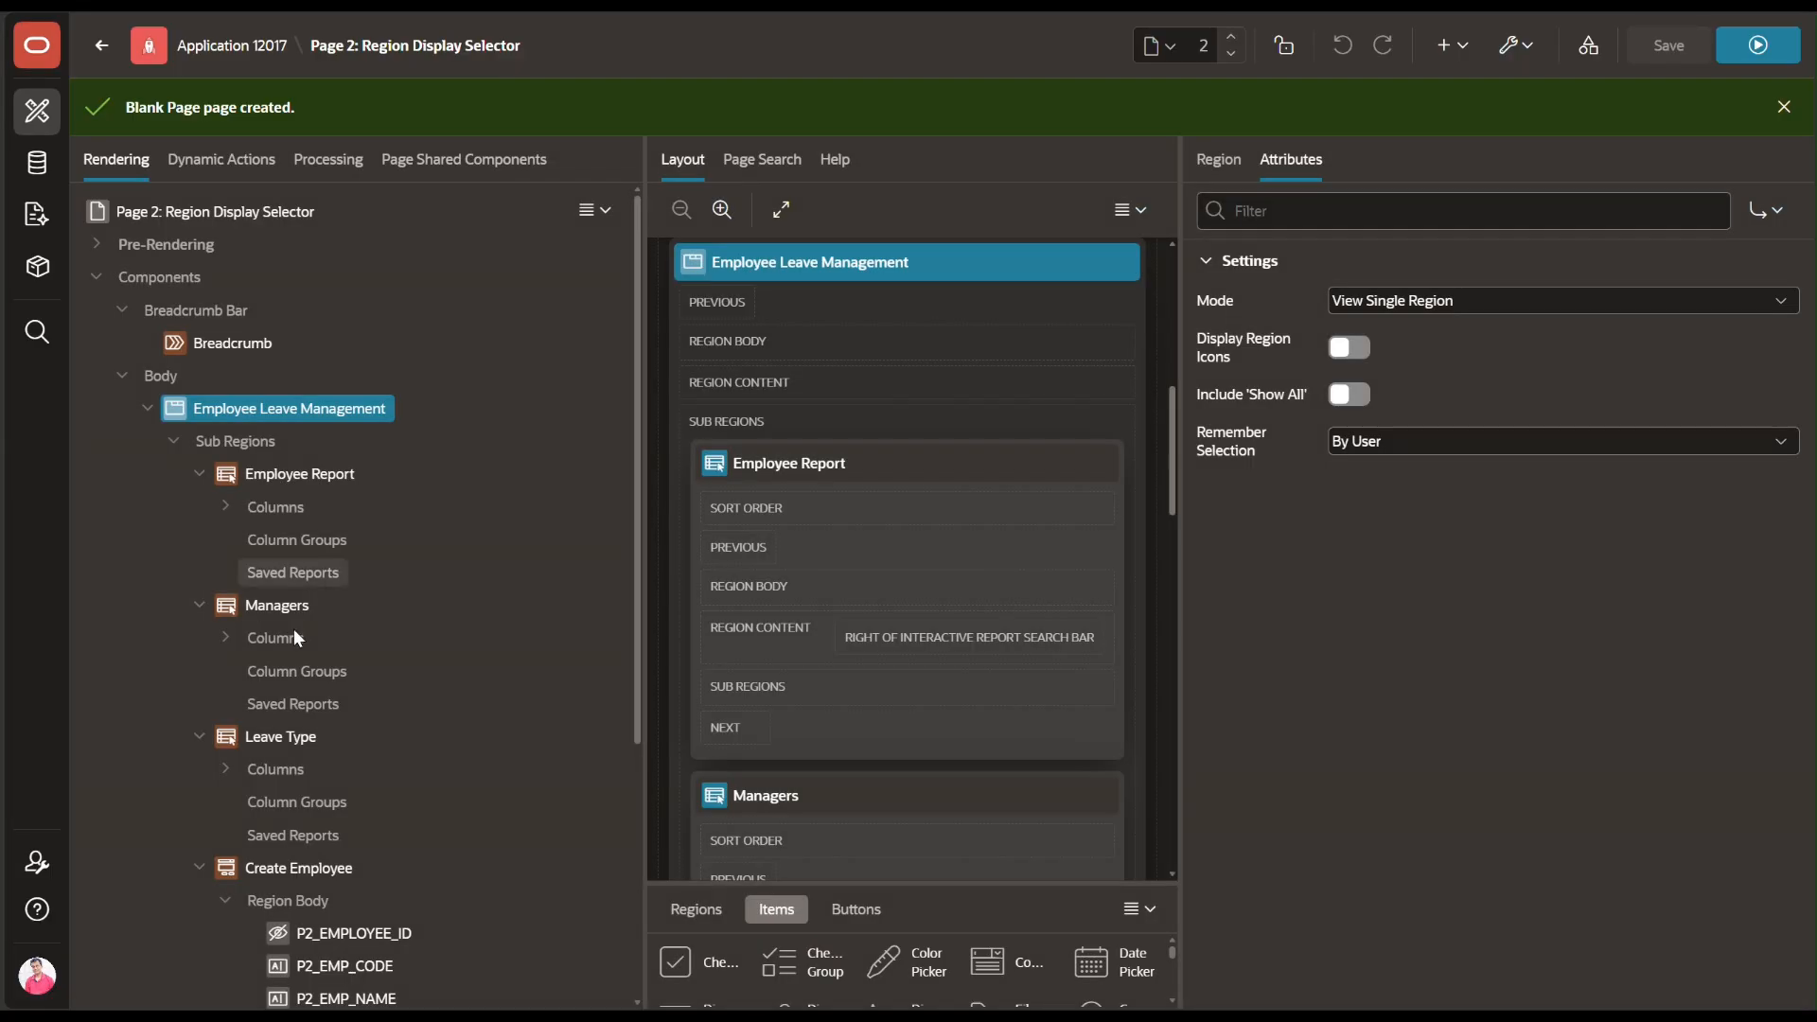
{"action": "scroll", "coordinate": [293, 628], "scroll_direction": "down", "scroll_amount": 3}
{"action": "scroll", "coordinate": [317, 620], "scroll_direction": "down", "scroll_amount": 3}
Turn off Start New Row for P2_EMP_NAME, P2_DESIGNATION, P2_MANAGER_ID, P2_CREATED_ON and P2_UPDATED_ON
{"action": "left_click", "coordinate": [305, 585]}
{"action": "left_click", "coordinate": [306, 619]}
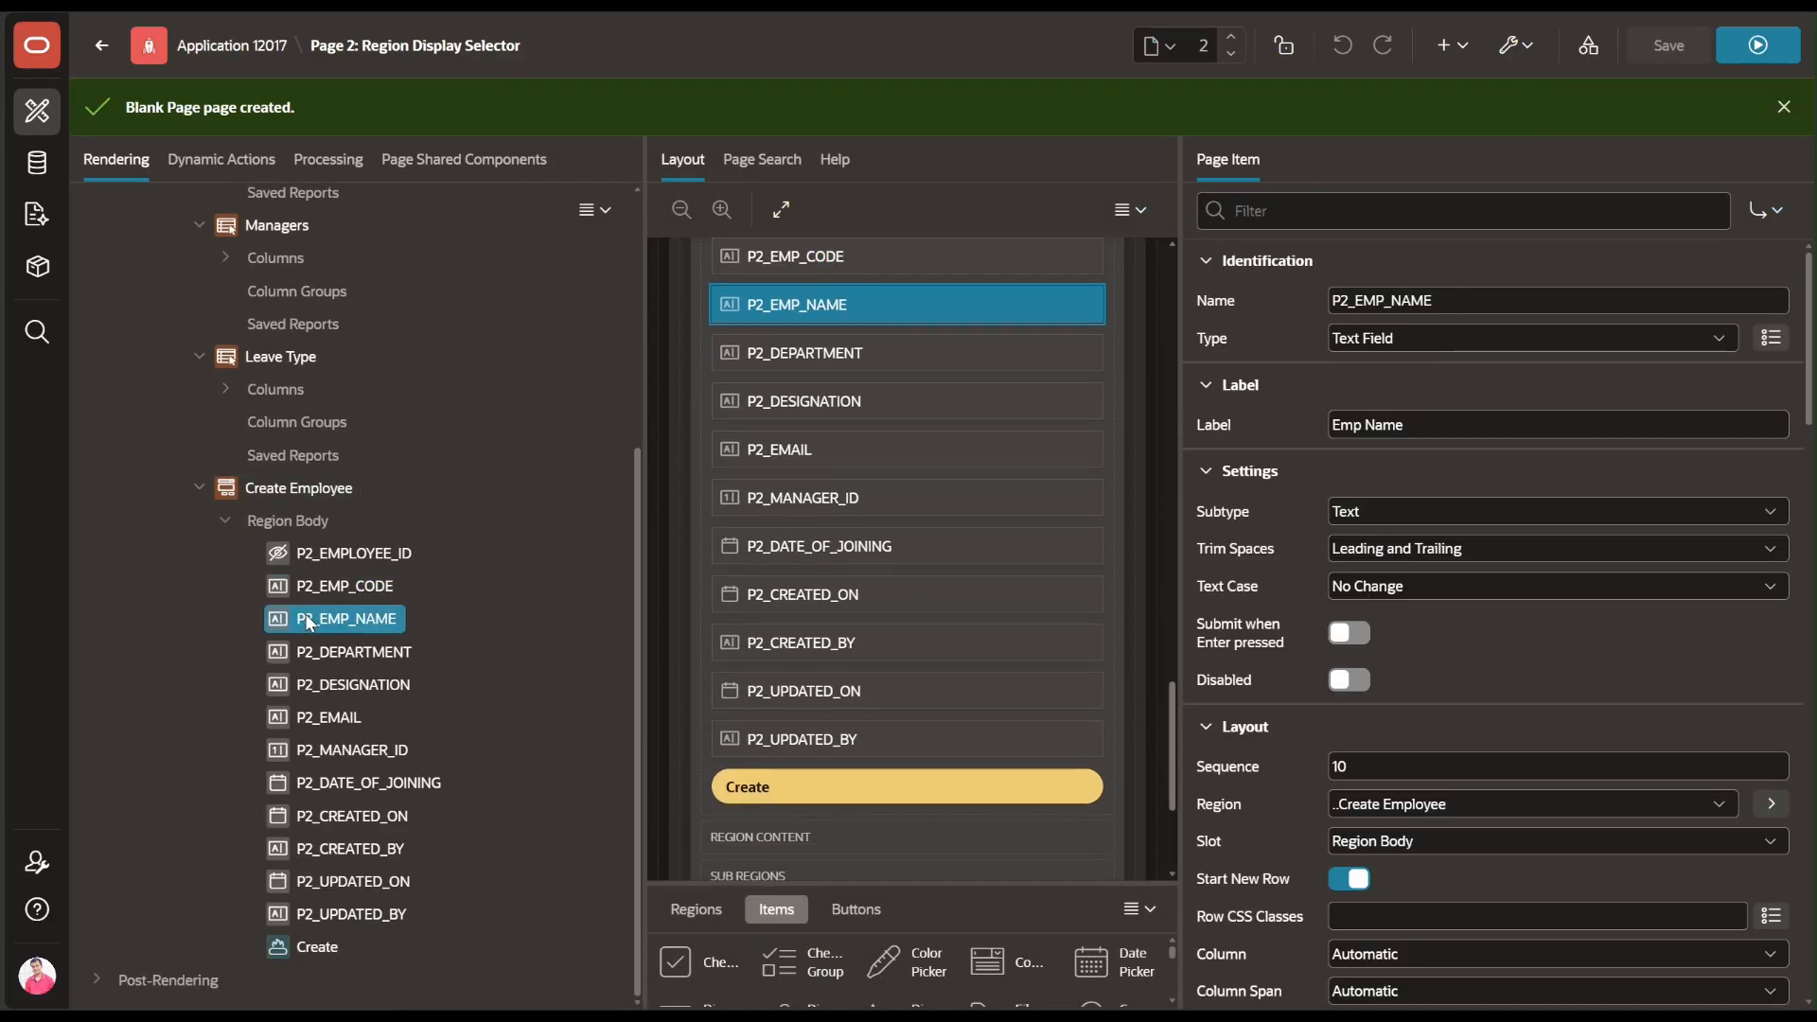
{"action": "left_click", "coordinate": [309, 682], "text": "ctrl"}
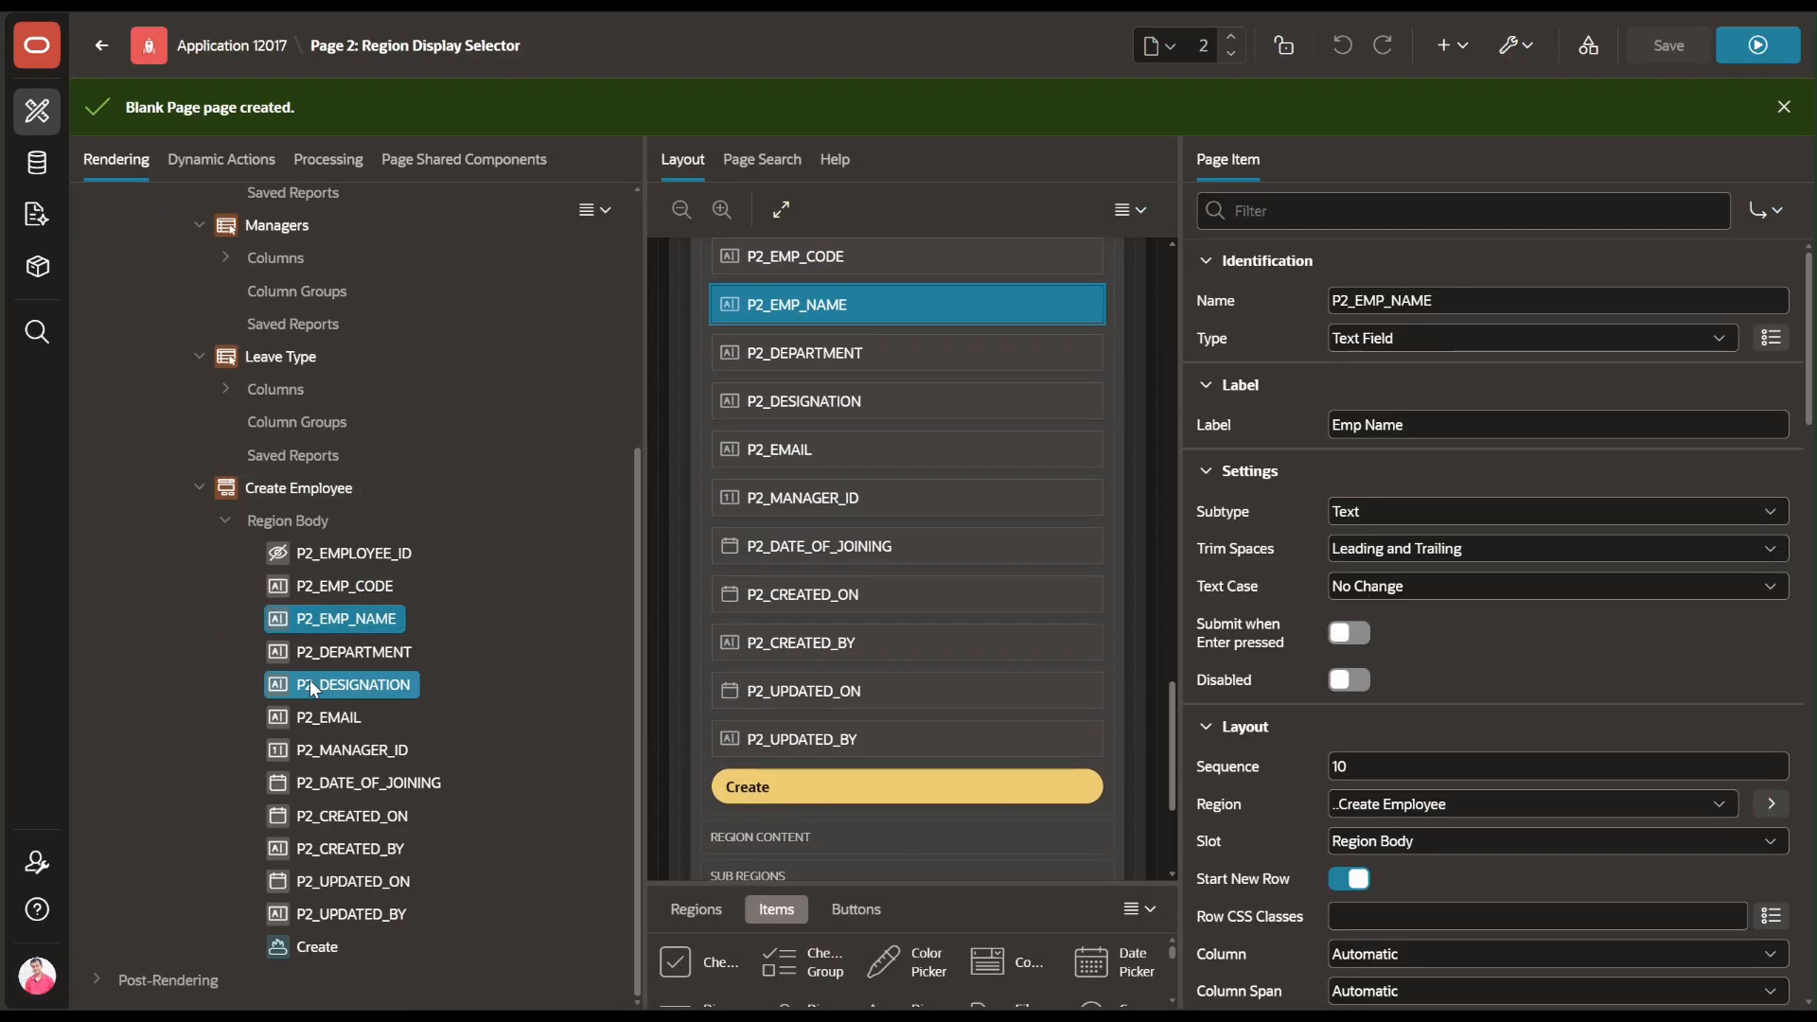
{"action": "left_click", "coordinate": [314, 750], "text": "ctrl"}
{"action": "left_click", "coordinate": [320, 816], "text": "ctrl"}
{"action": "left_click", "coordinate": [331, 880], "text": "ctrl"}
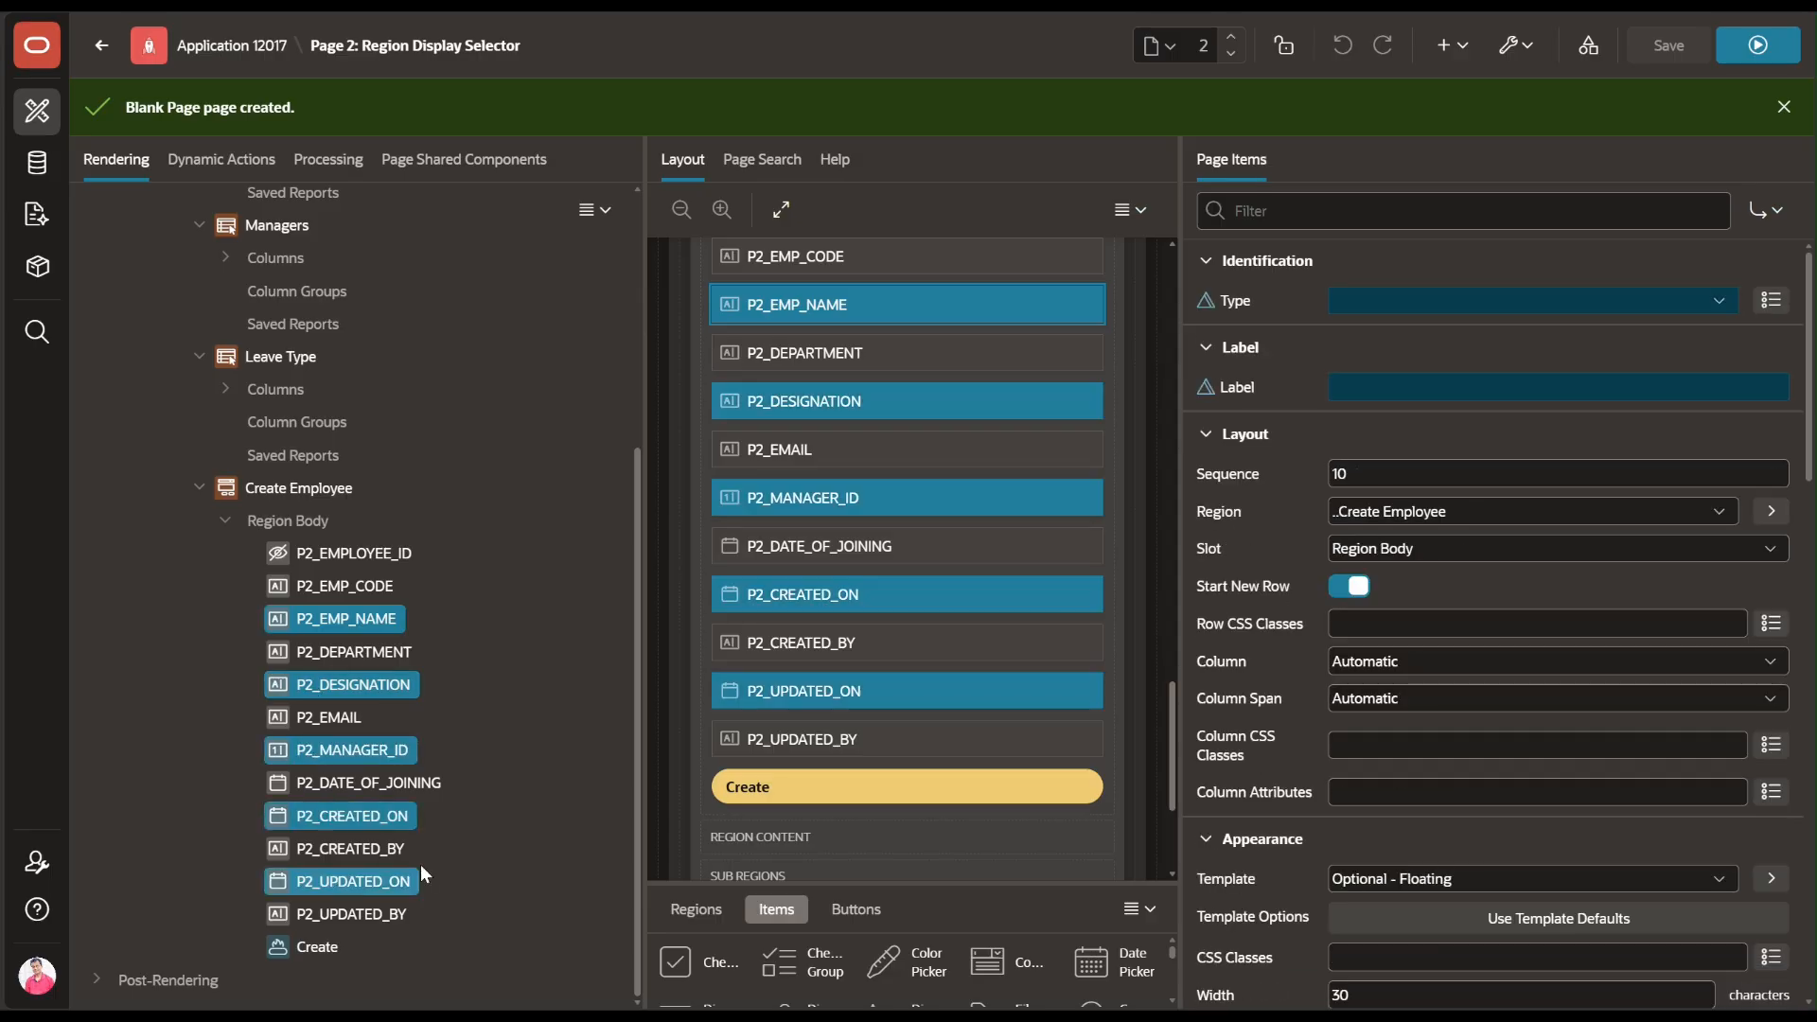
{"action": "left_click", "coordinate": [1362, 584]}
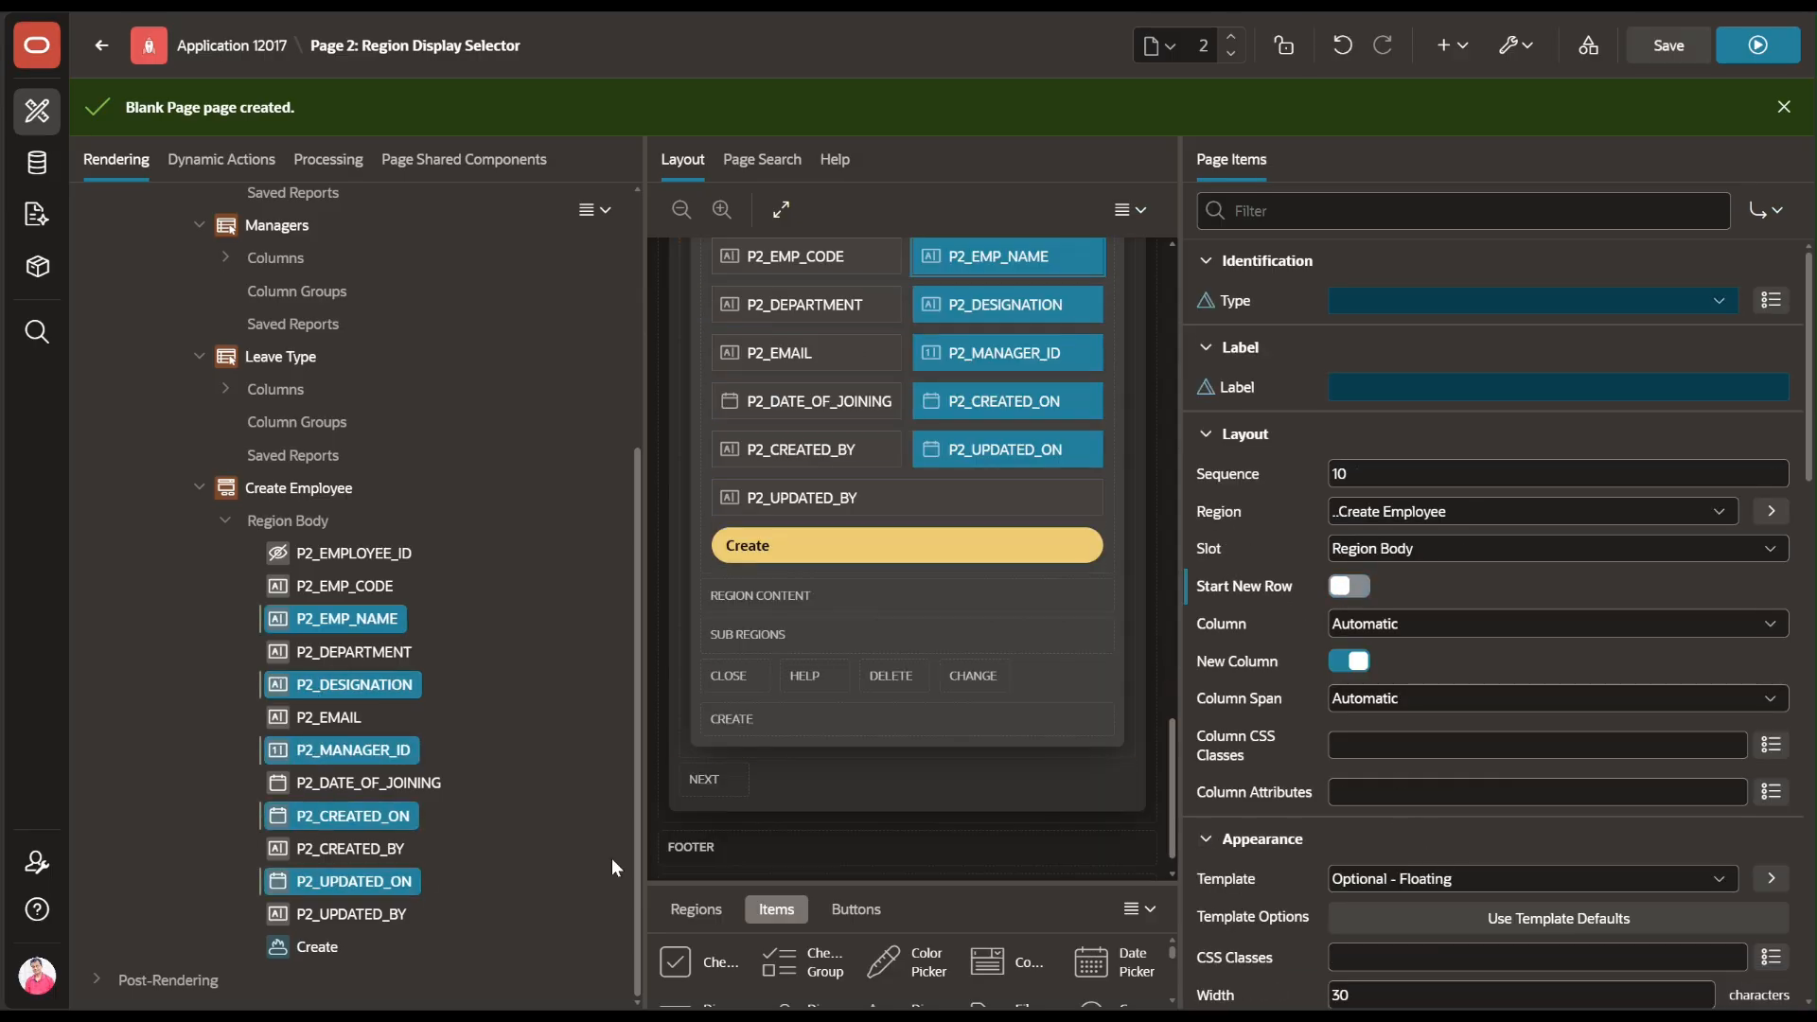
Set P2_UPDATED_BY's Column Span to 6, then save and run the page
{"action": "left_click", "coordinate": [350, 913]}
{"action": "scroll", "coordinate": [1336, 738], "scroll_direction": "down", "scroll_amount": 4}
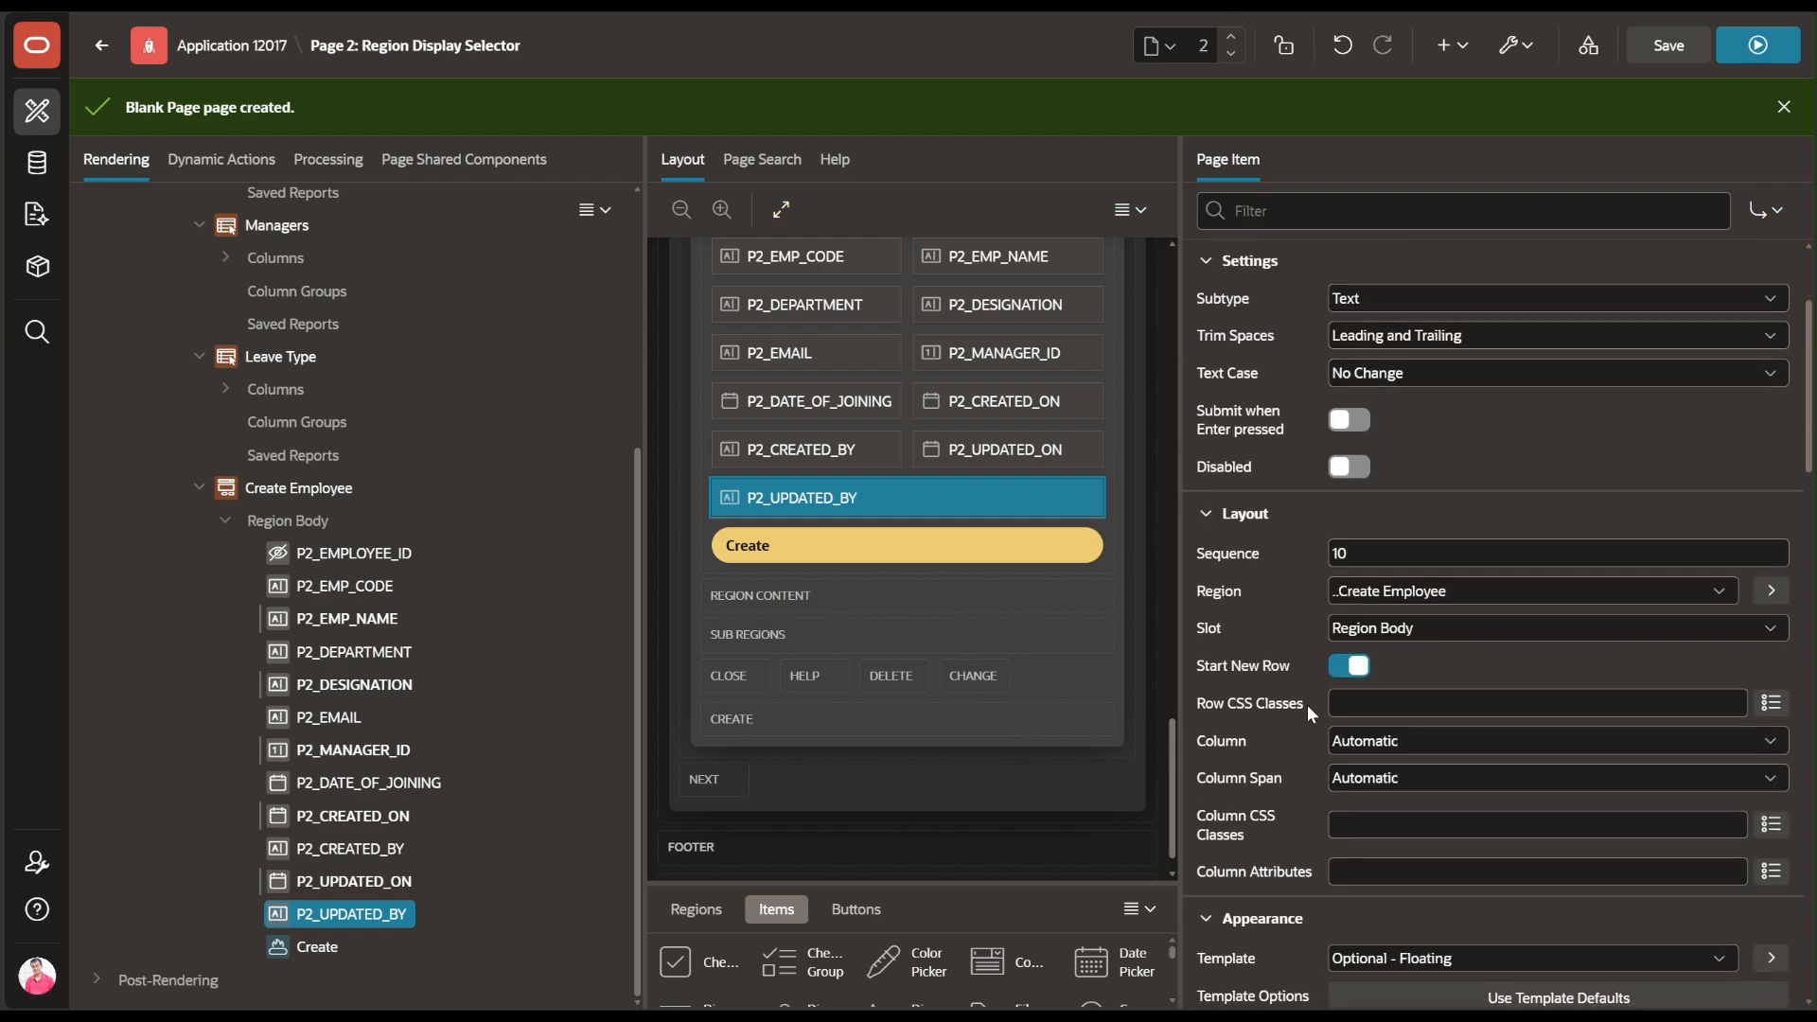
{"action": "left_click", "coordinate": [1417, 670]}
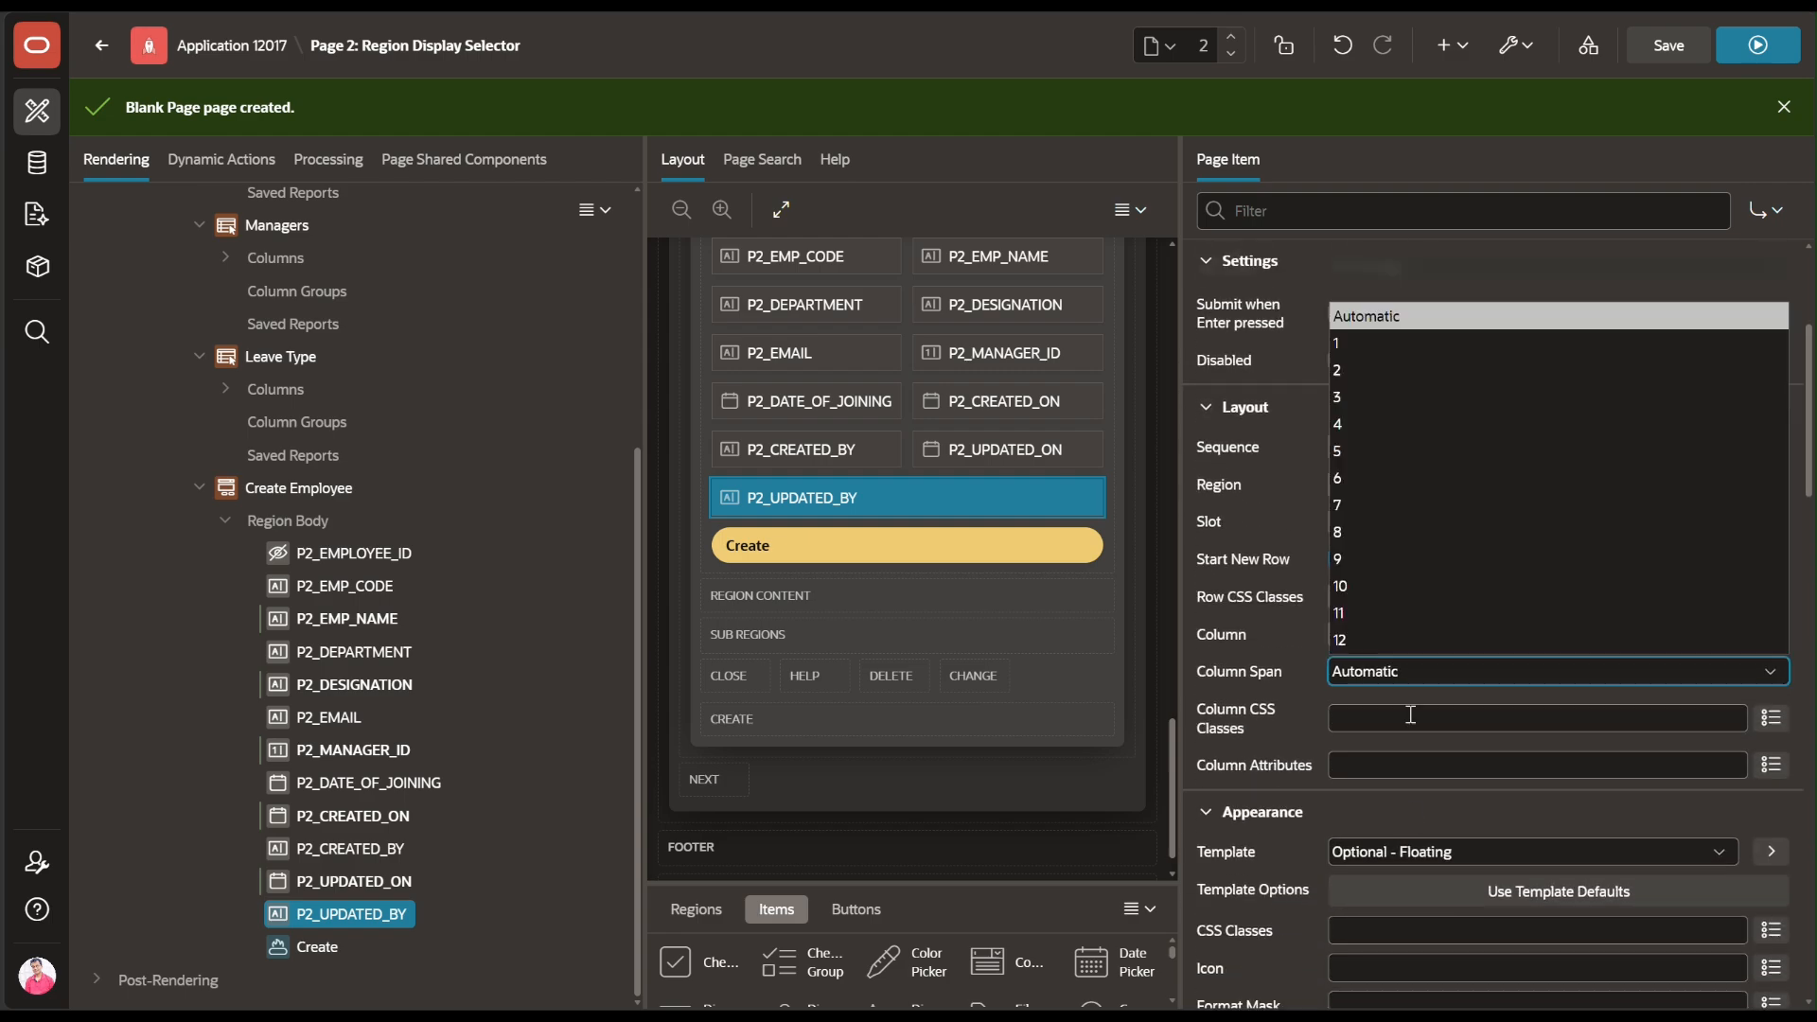
{"action": "left_click", "coordinate": [1396, 478]}
{"action": "left_click", "coordinate": [1668, 45]}
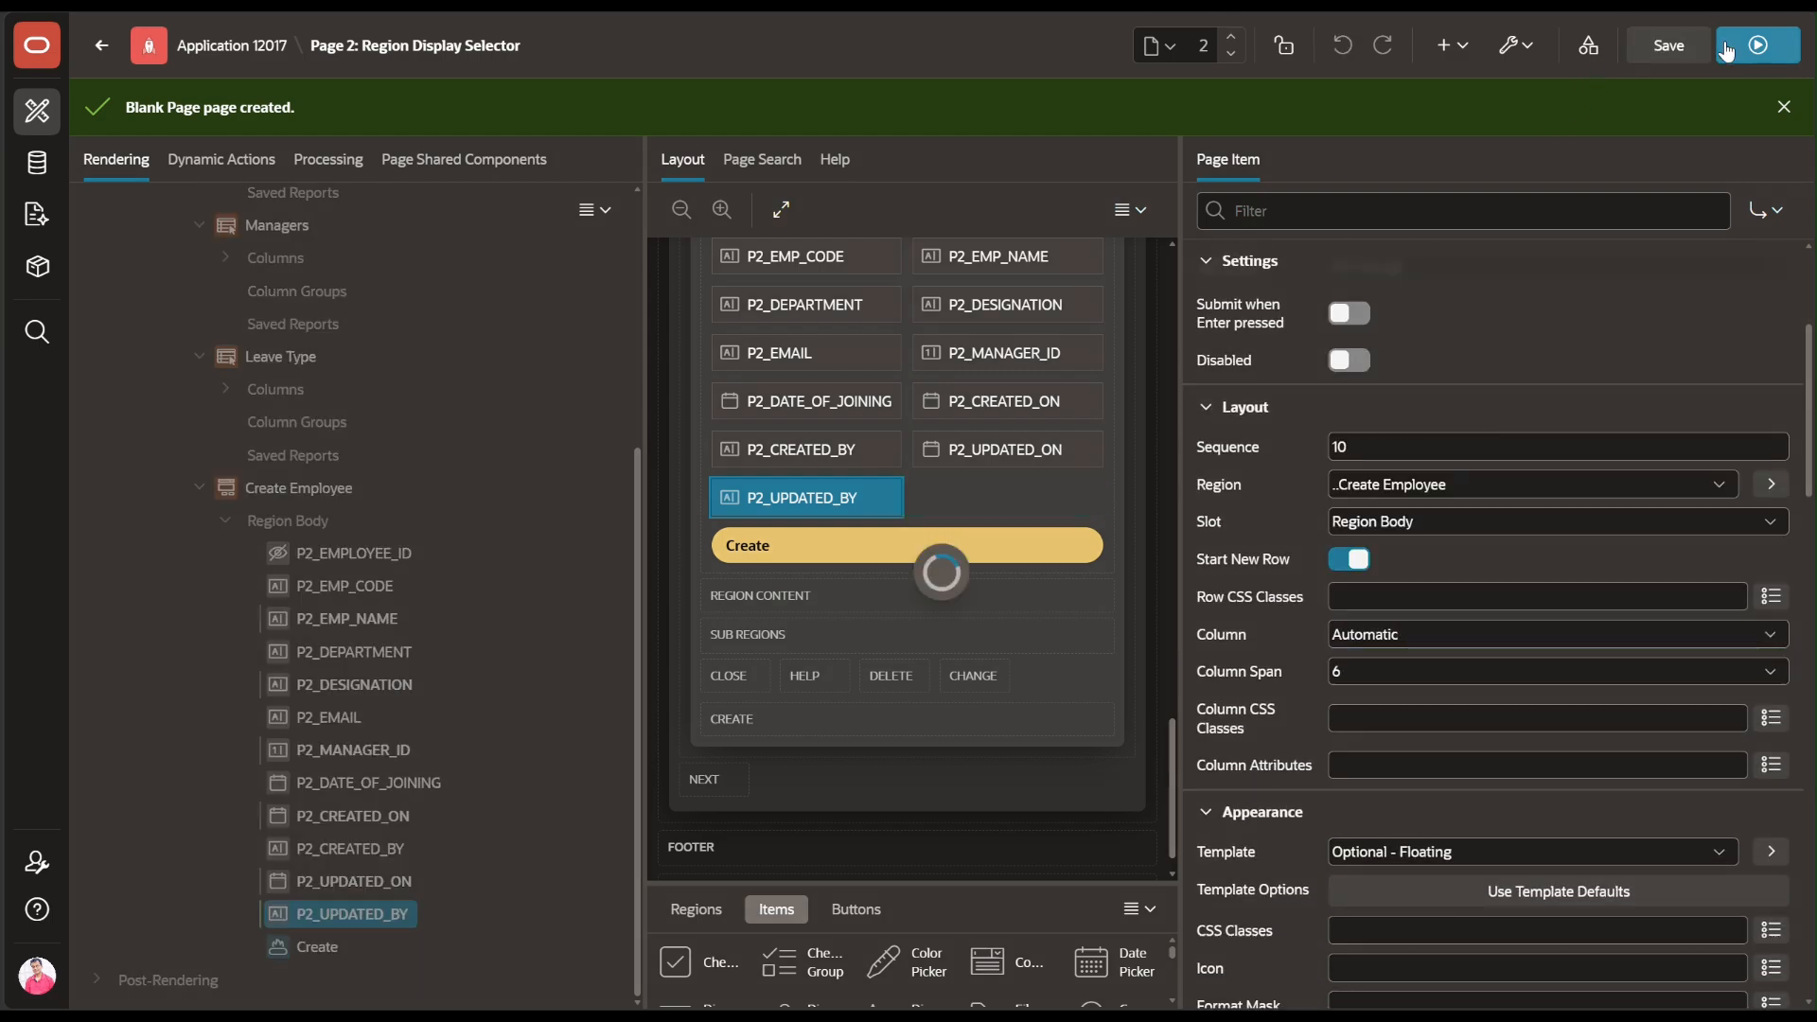
{"action": "left_click", "coordinate": [1783, 59]}
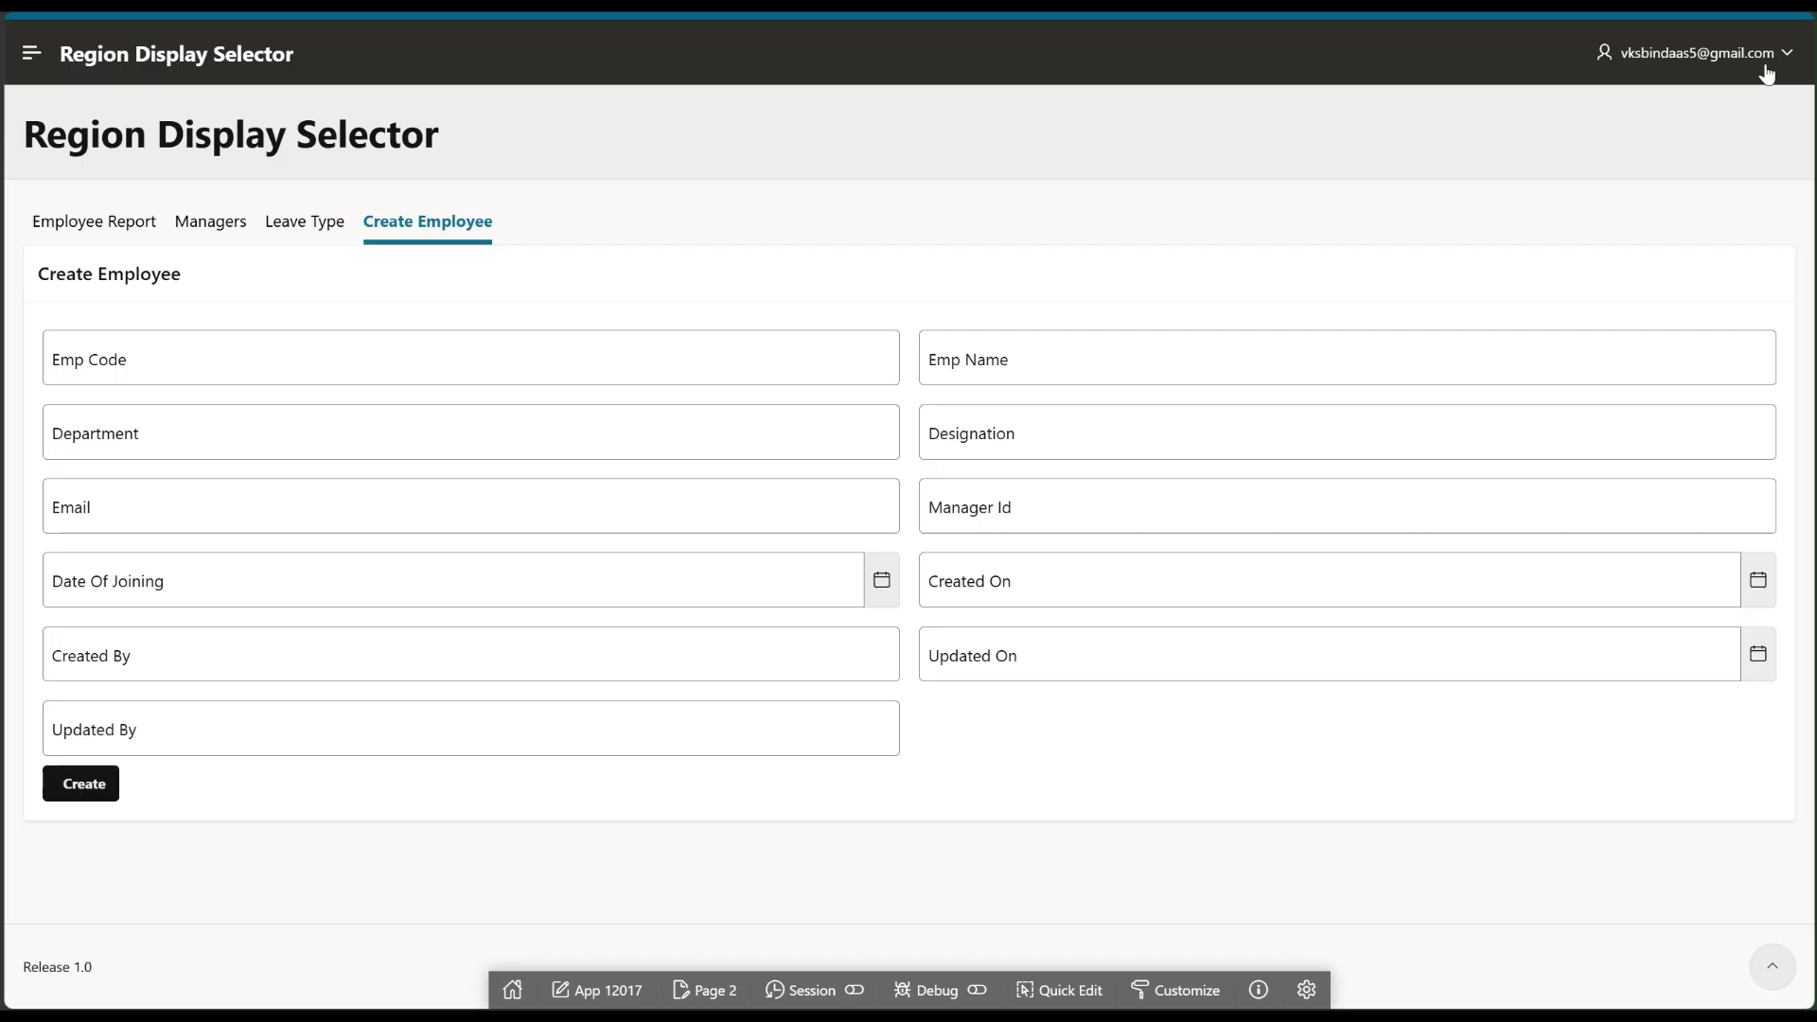
Set the Create button's Live Template Options type to Success, then view the Leave Type report
{"action": "left_click", "coordinate": [1063, 989]}
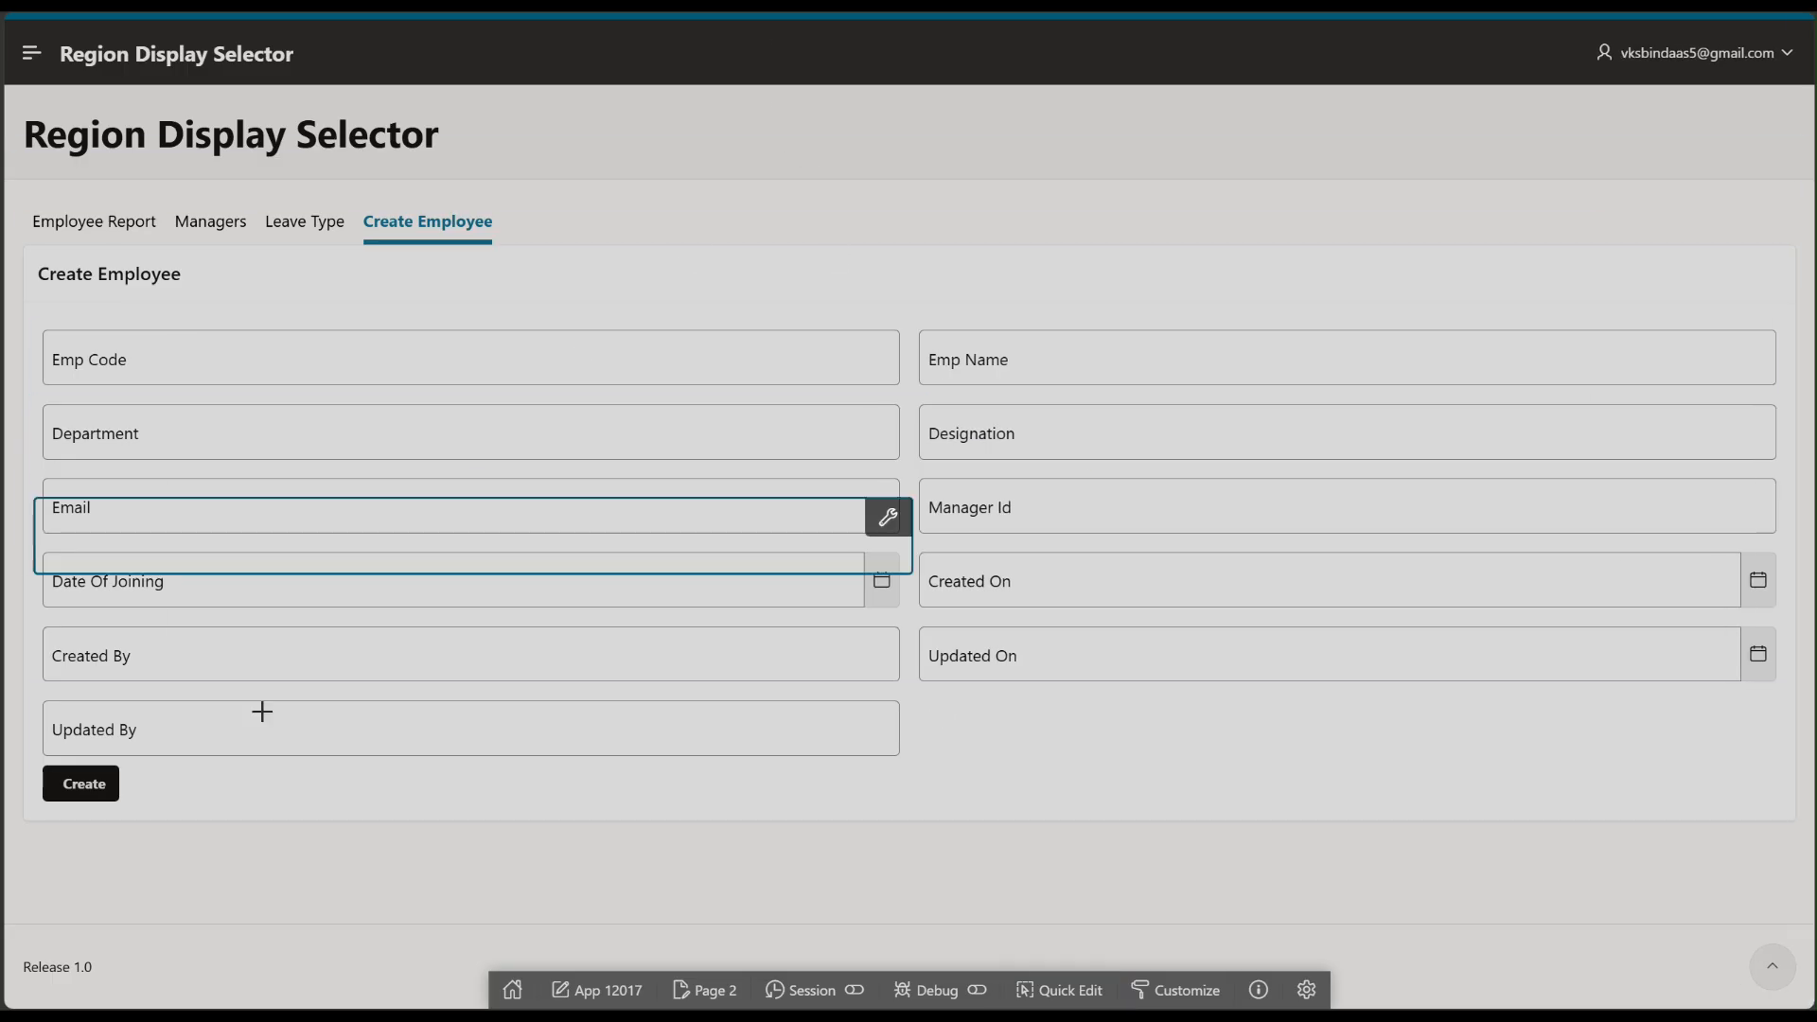
{"action": "left_click", "coordinate": [109, 787]}
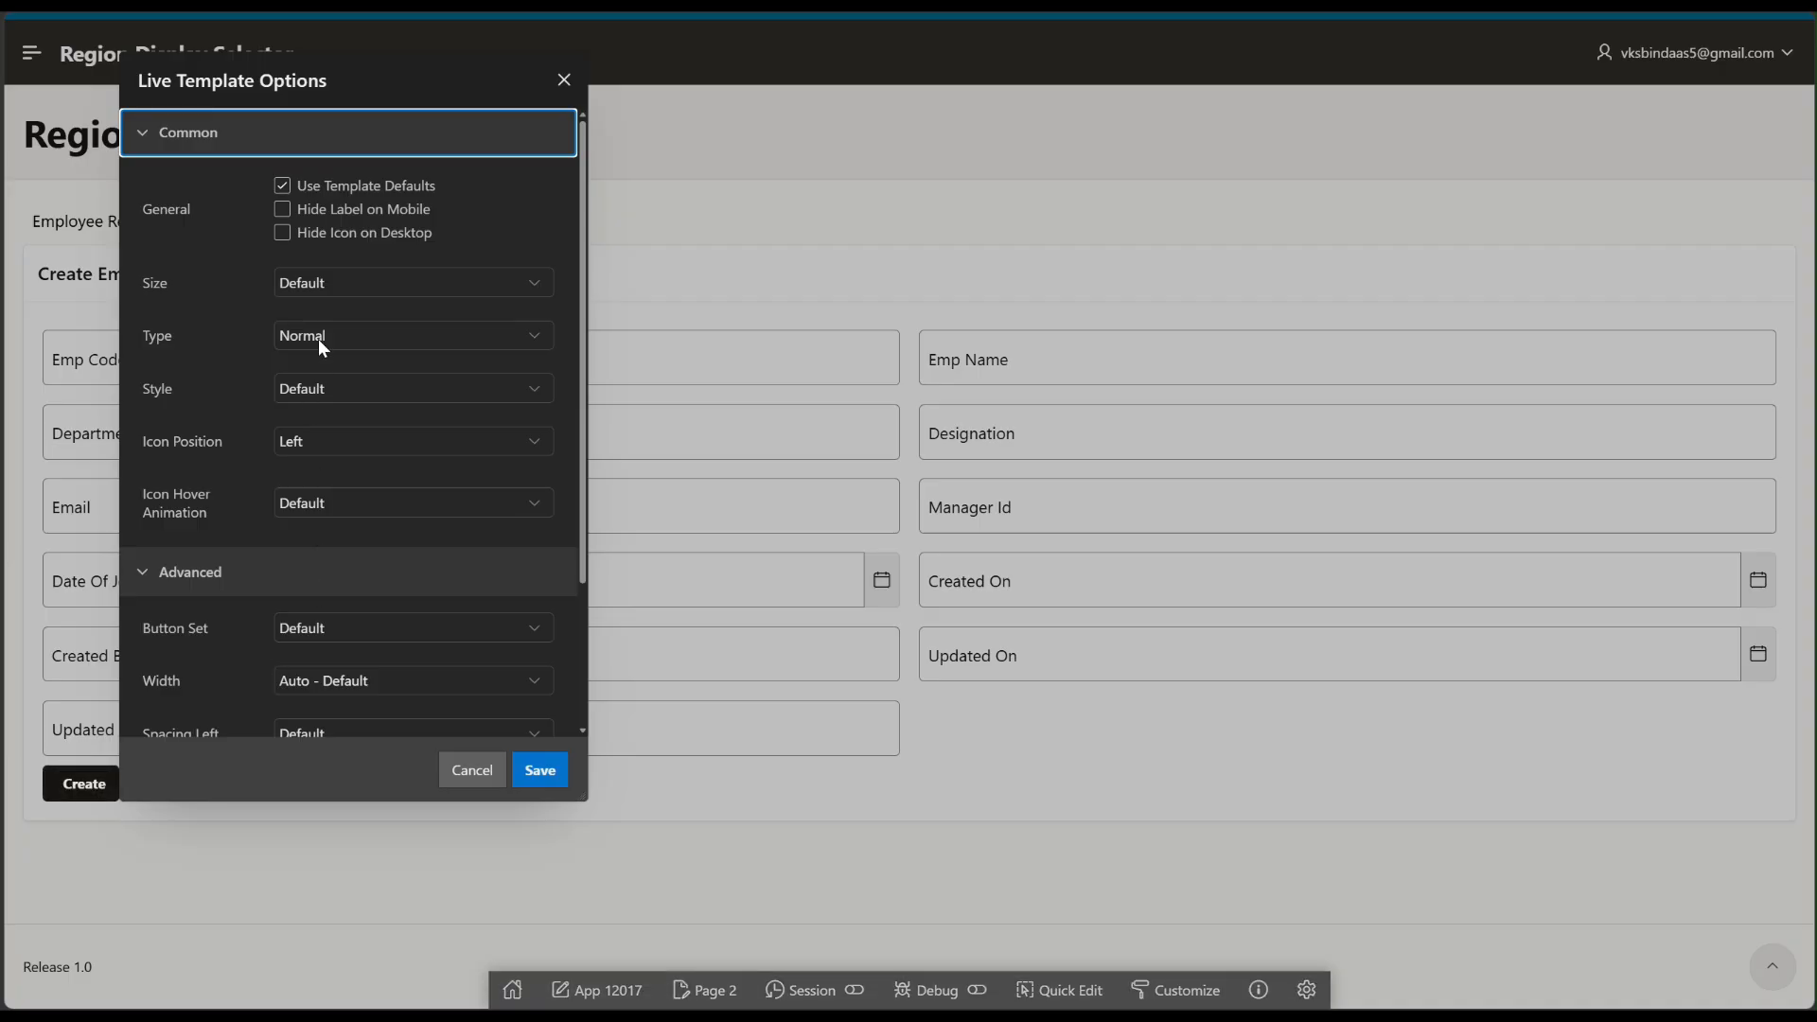
{"action": "left_click", "coordinate": [317, 339]}
{"action": "left_click", "coordinate": [322, 480]}
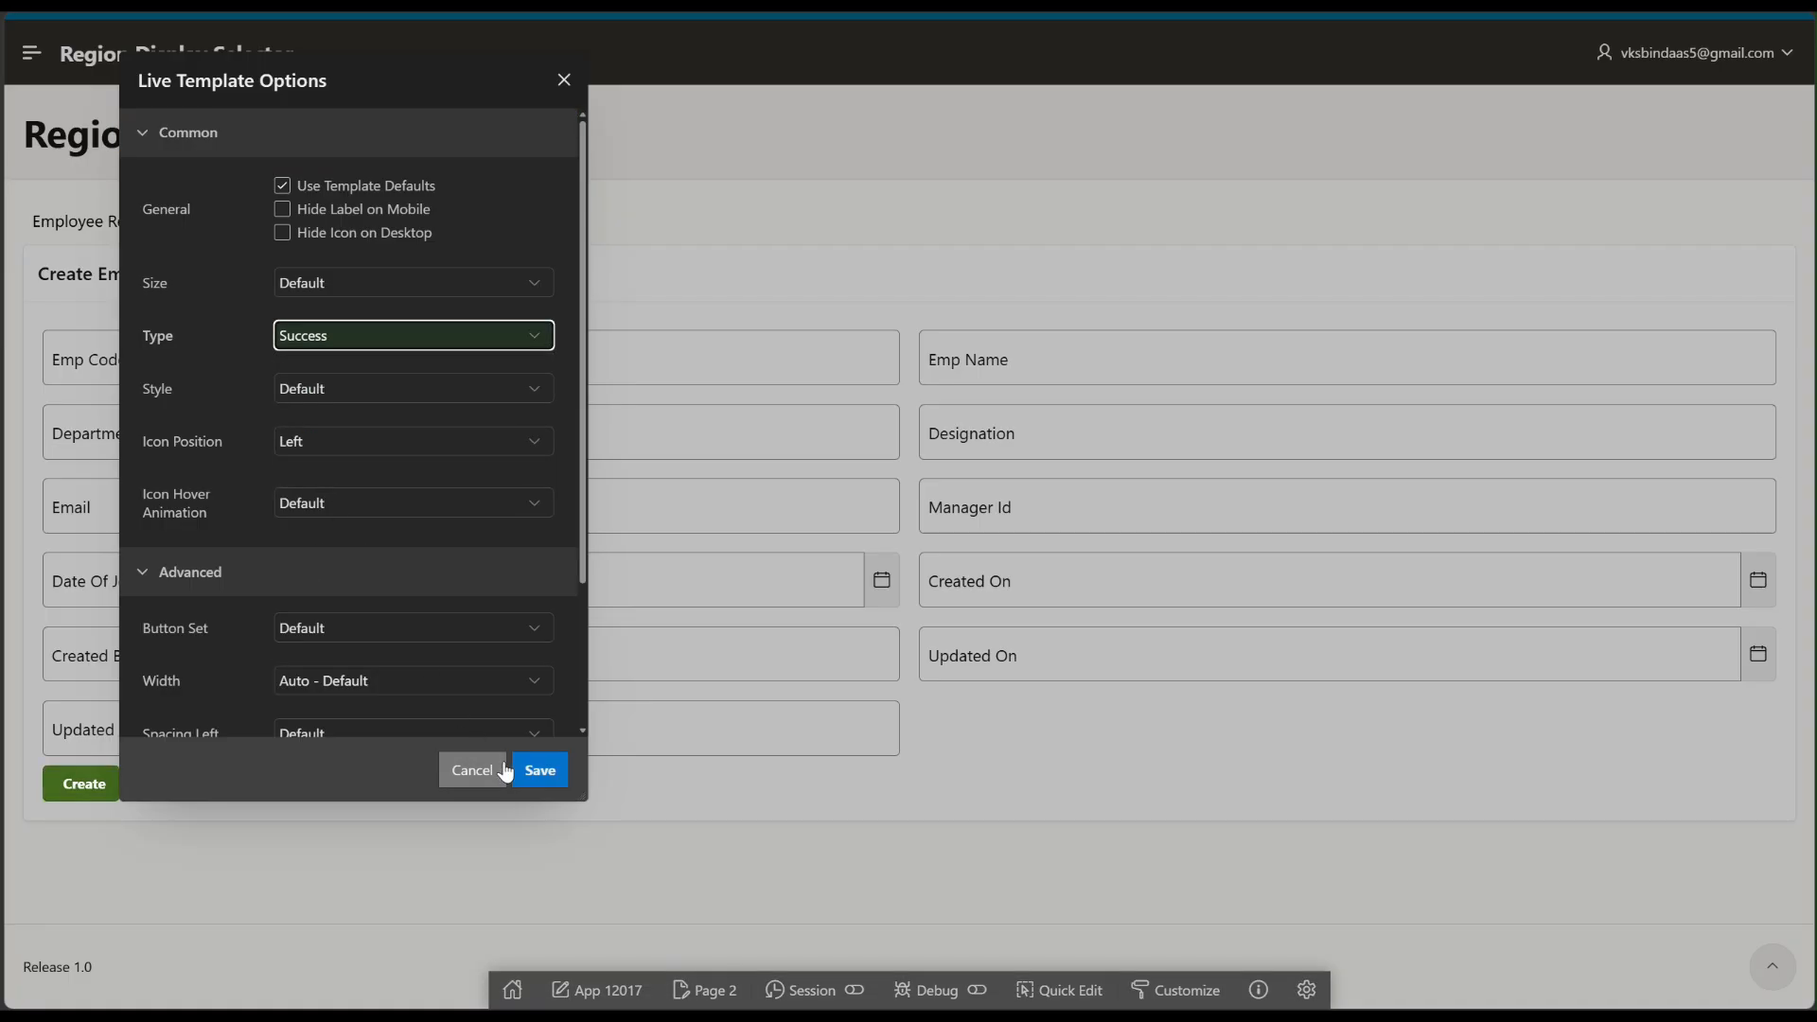
{"action": "left_click", "coordinate": [534, 771]}
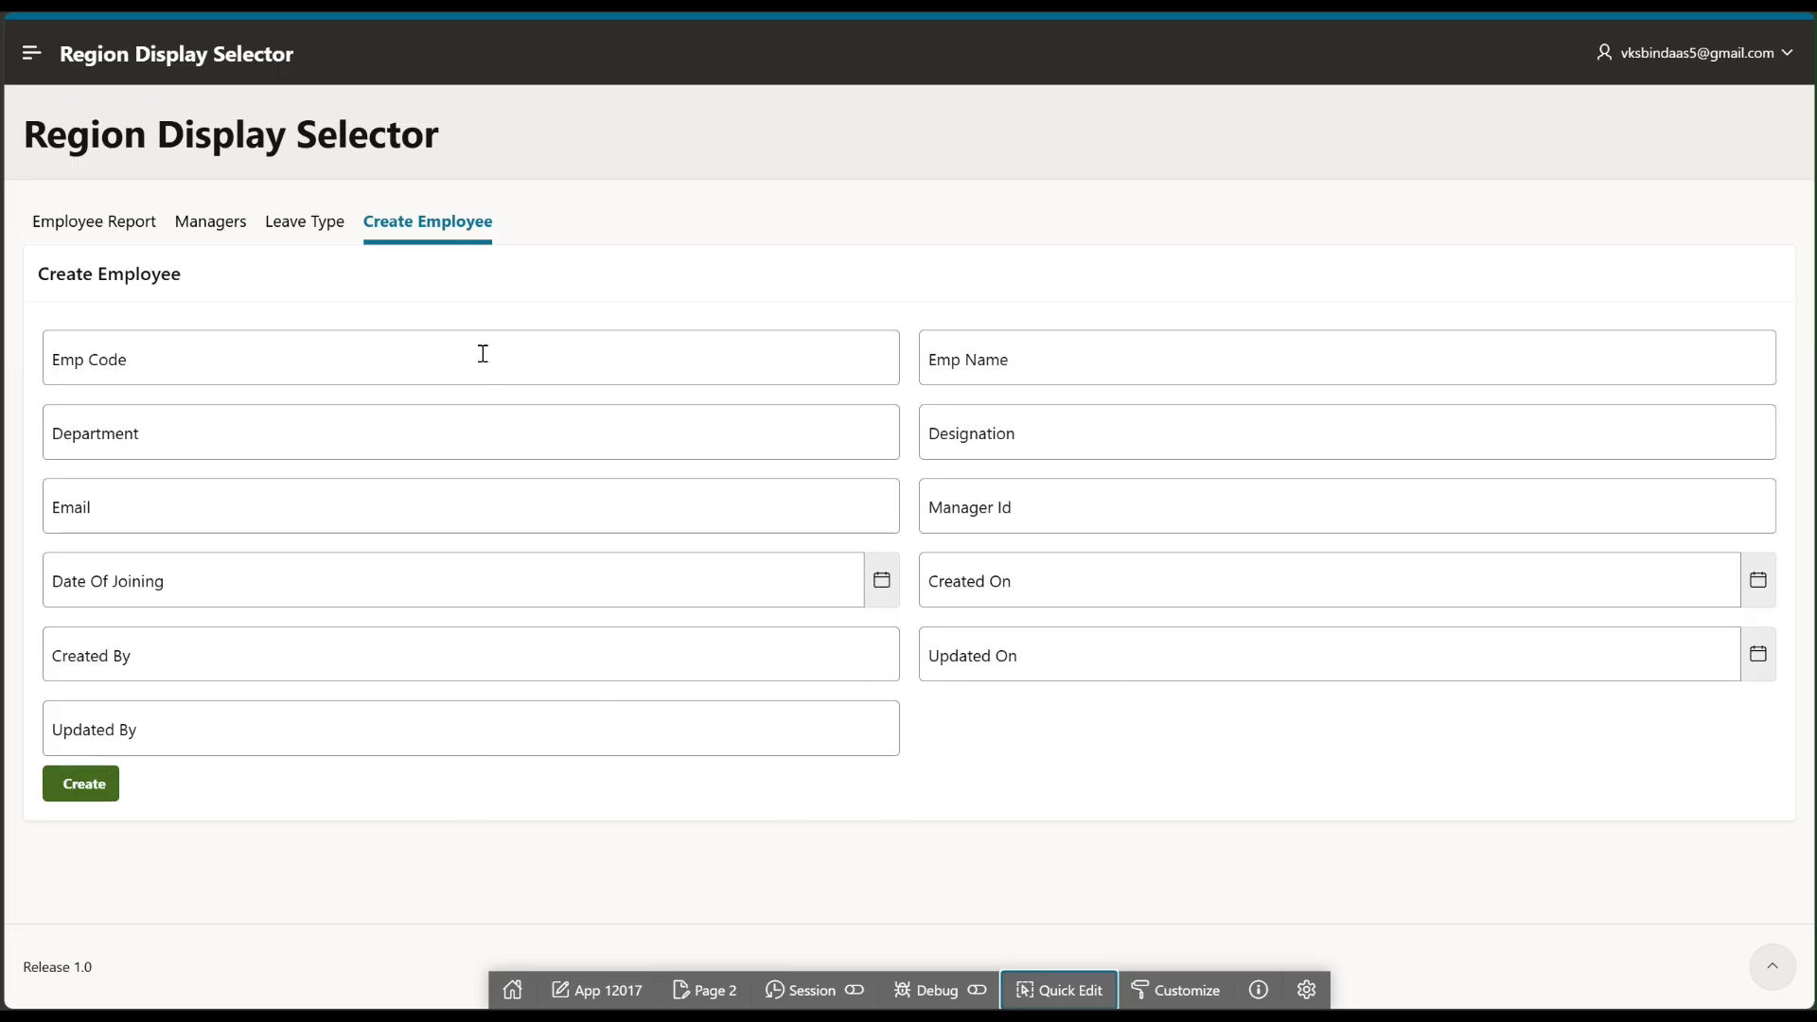
{"action": "left_click", "coordinate": [308, 225]}
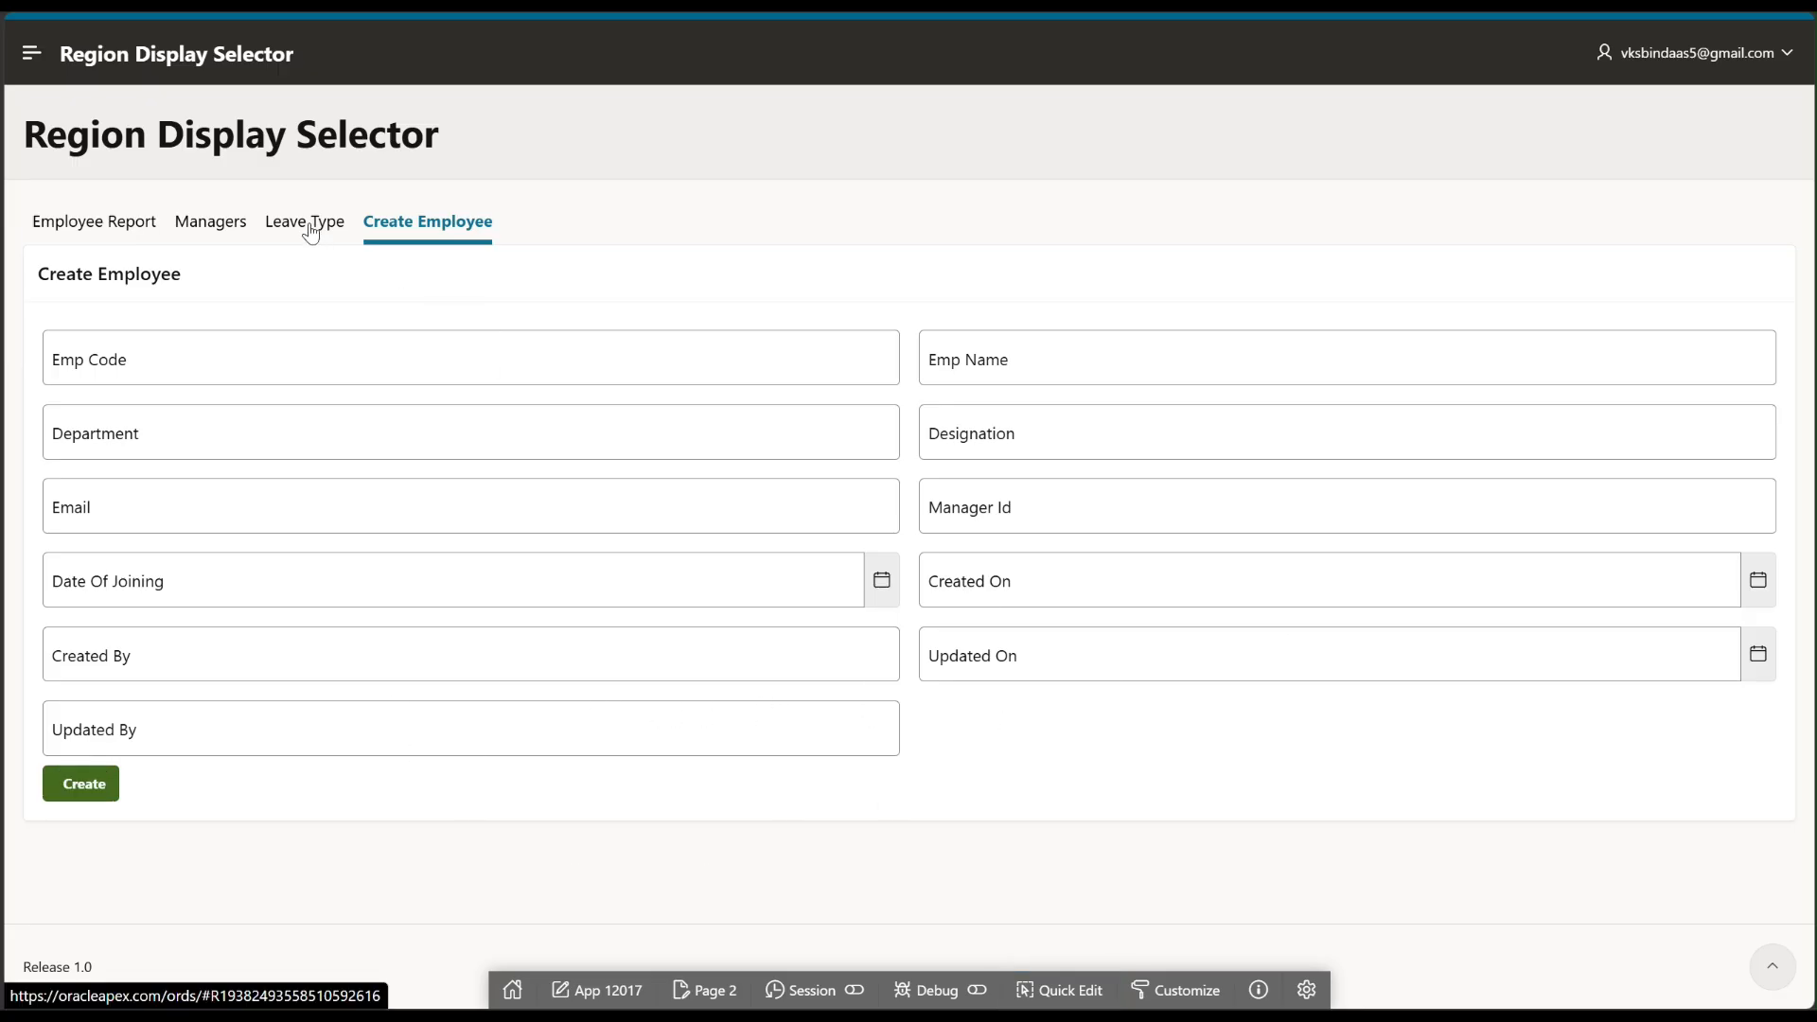
{"action": "left_click", "coordinate": [210, 227]}
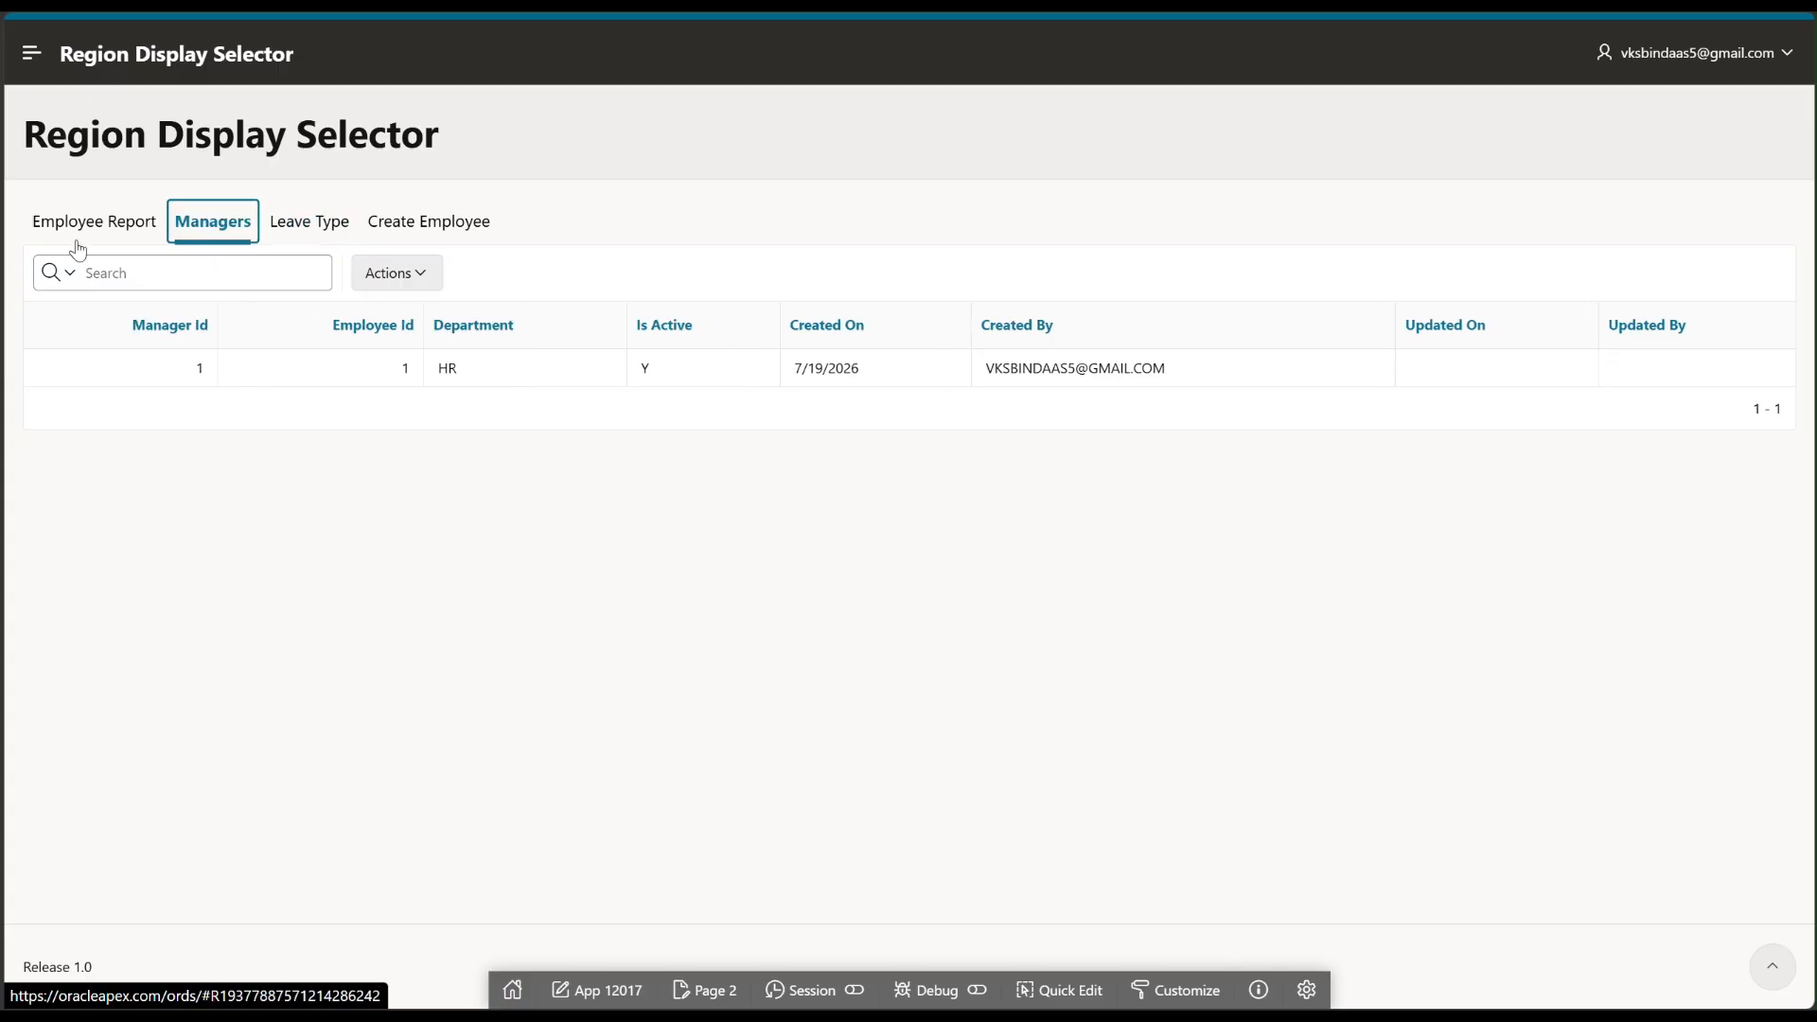
{"action": "left_click", "coordinate": [79, 233]}
{"action": "key", "text": "Right"}
{"action": "key", "text": "Right"}
{"action": "key", "text": "Right"}
{"action": "left_click", "coordinate": [85, 237]}
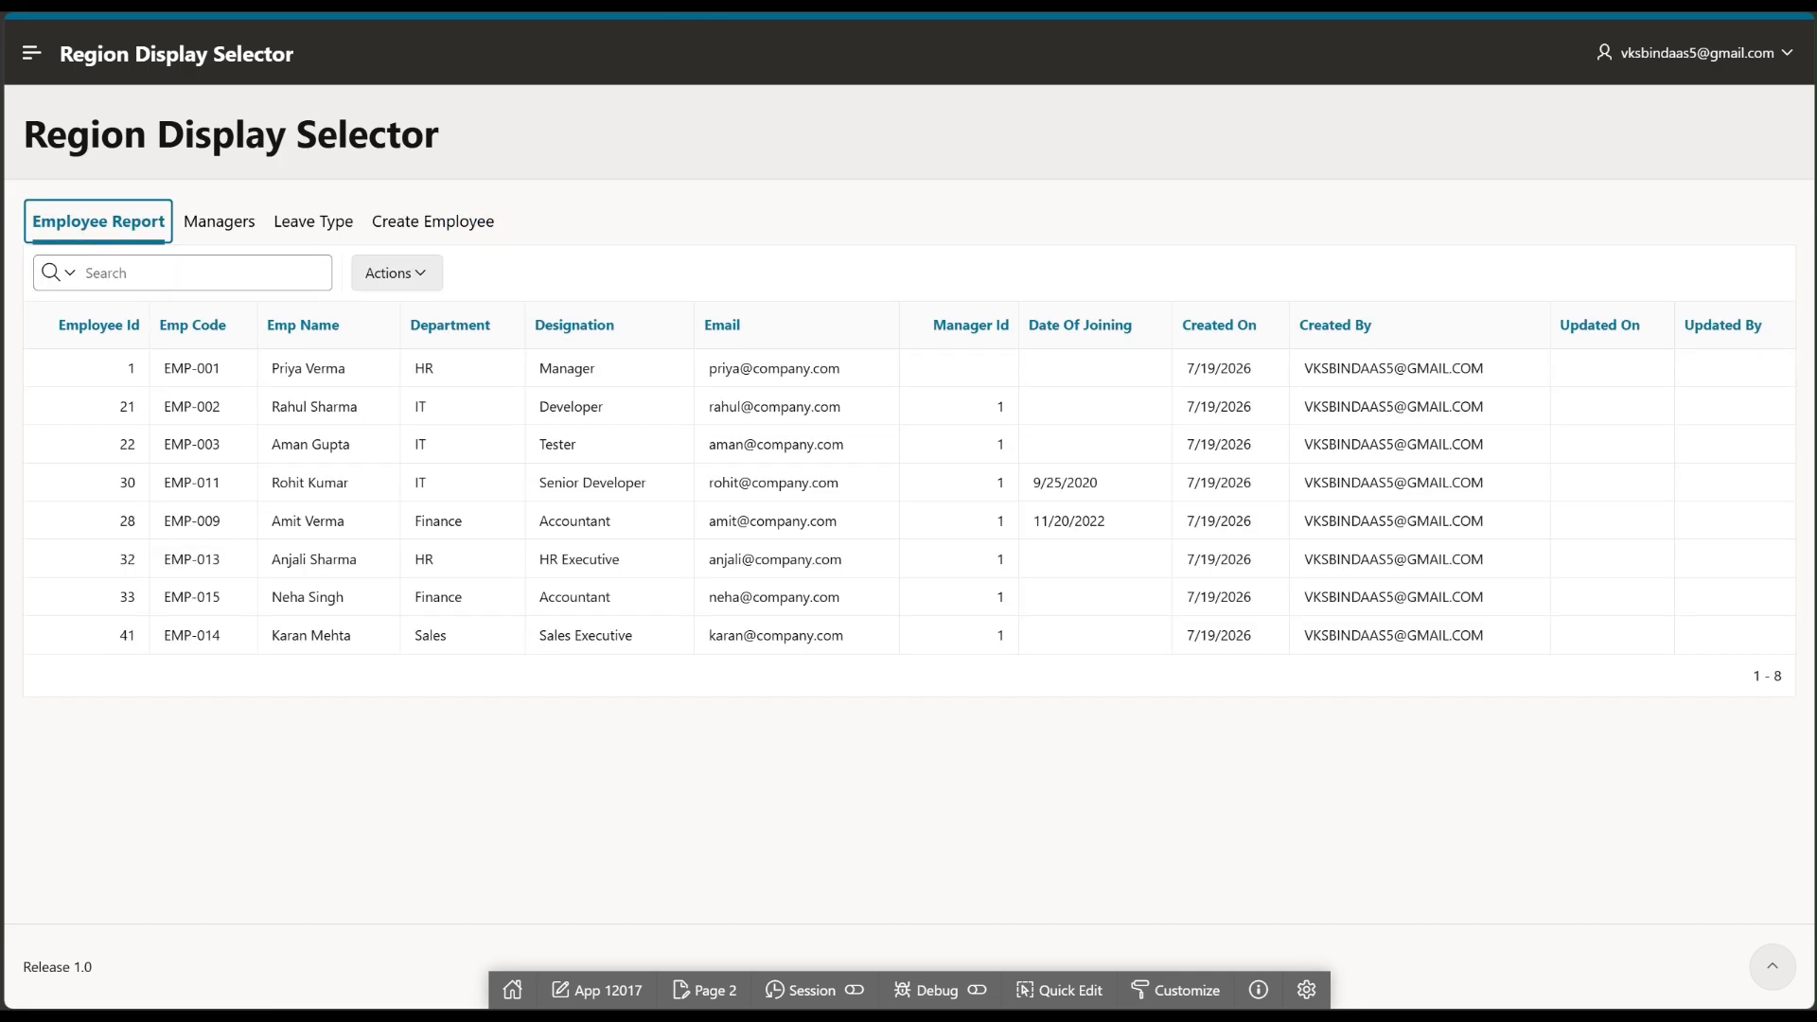
{"action": "left_click", "coordinate": [867, 159]}
{"action": "left_click", "coordinate": [313, 228]}
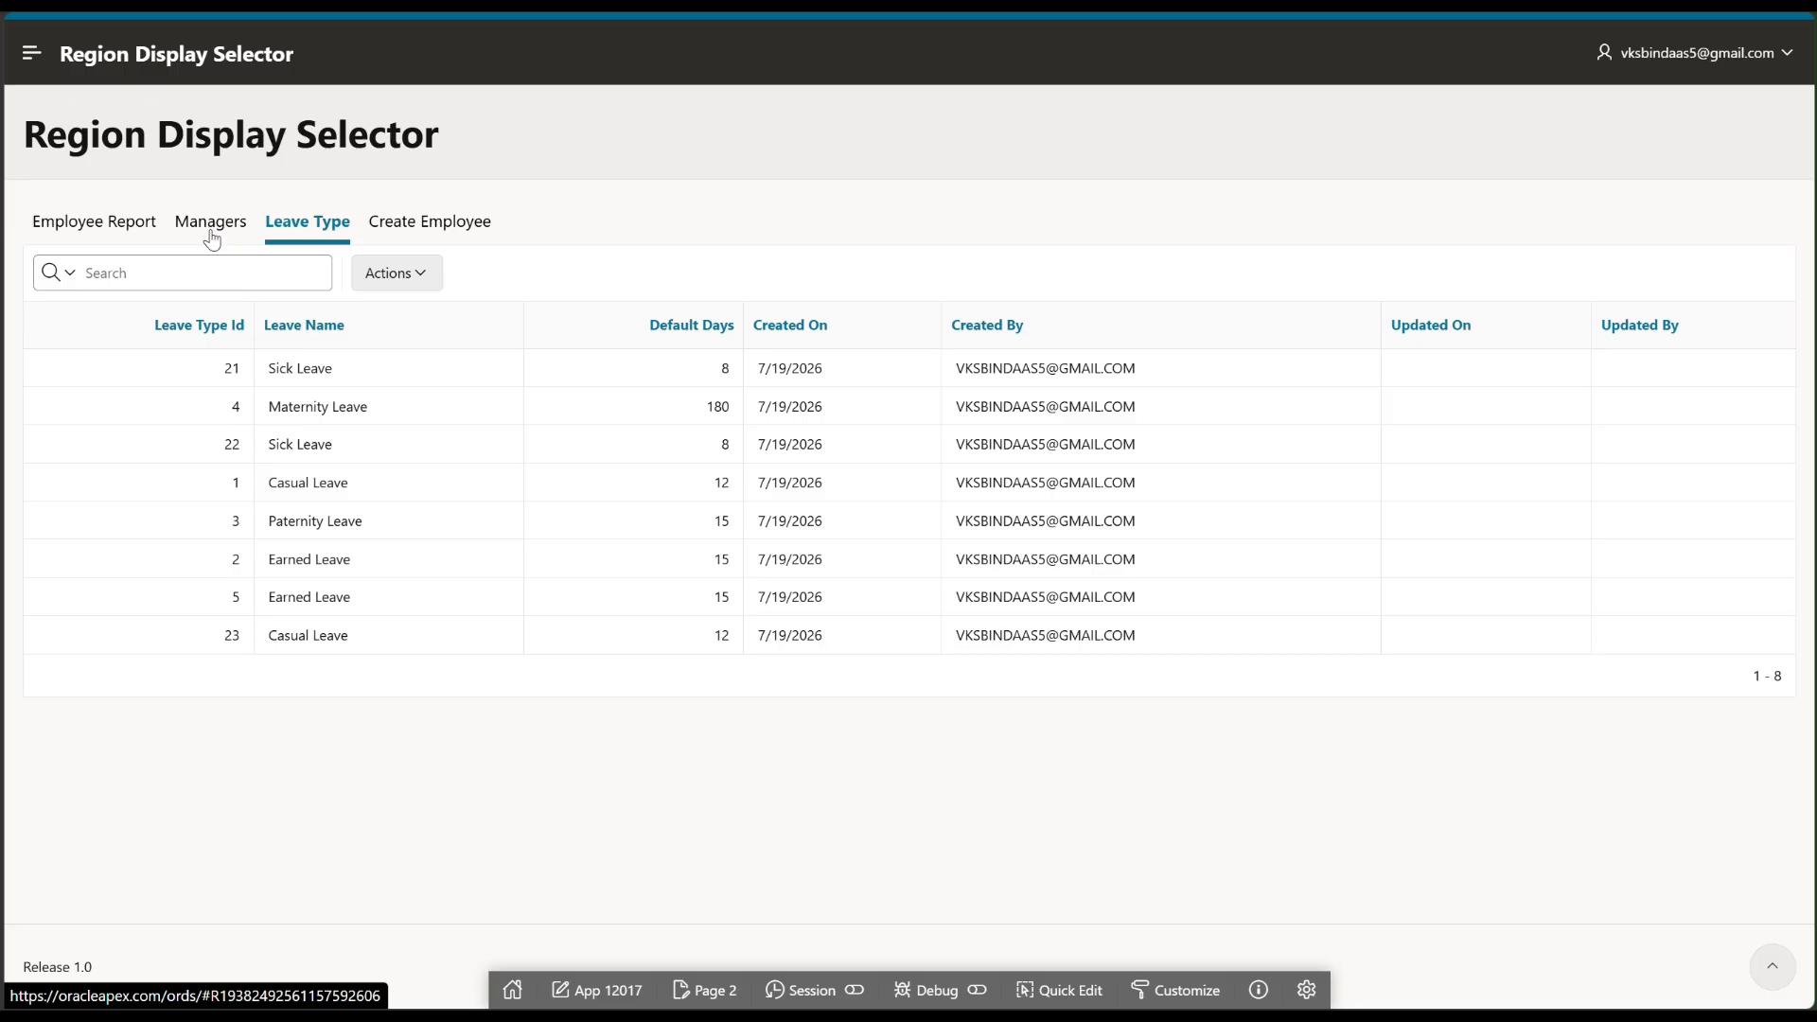
{"action": "left_click", "coordinate": [210, 232]}
{"action": "left_click", "coordinate": [76, 237]}
{"action": "left_click", "coordinate": [308, 227]}
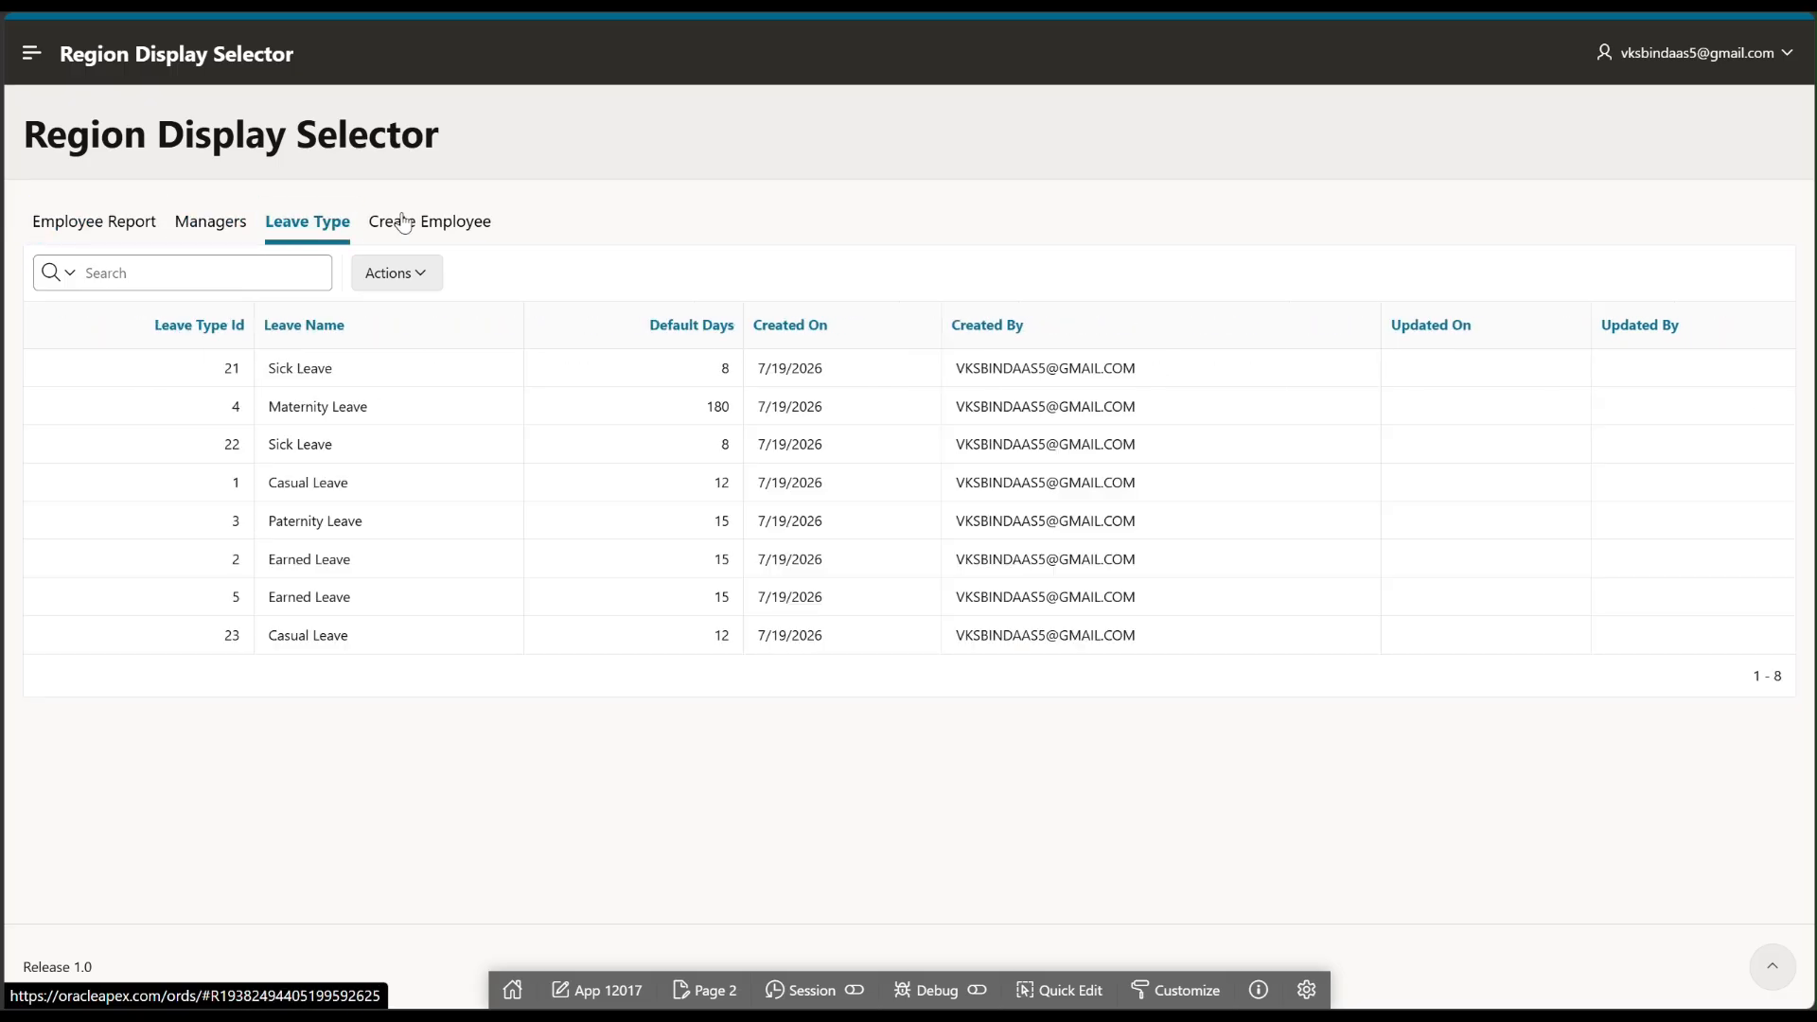